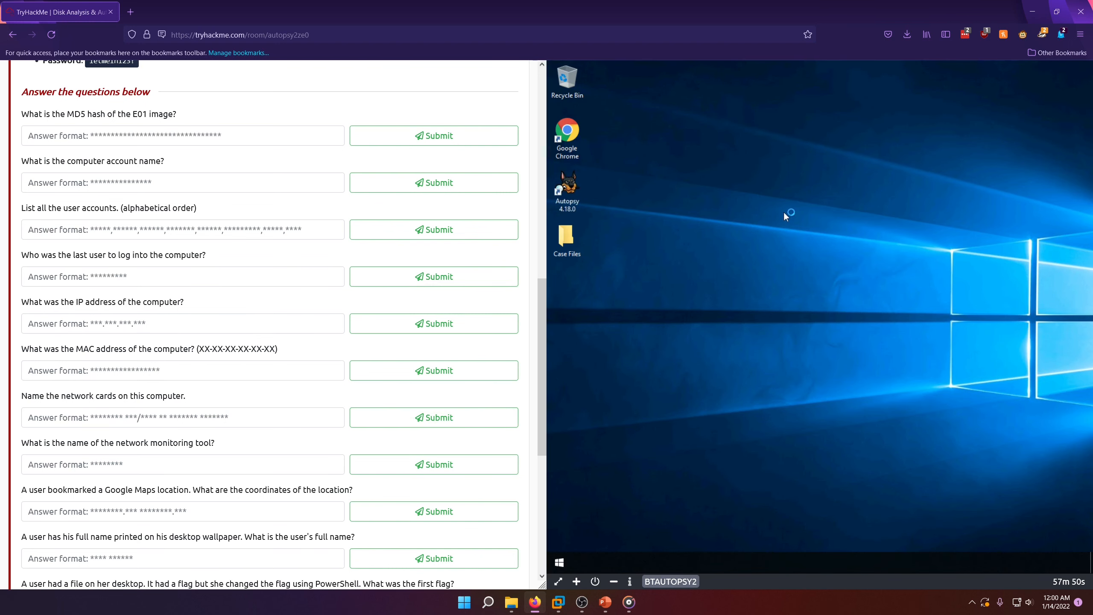
Step: Launch Autopsy 4.18.0 on the remote machine and review the room's disk image instructions
double_click(566, 203)
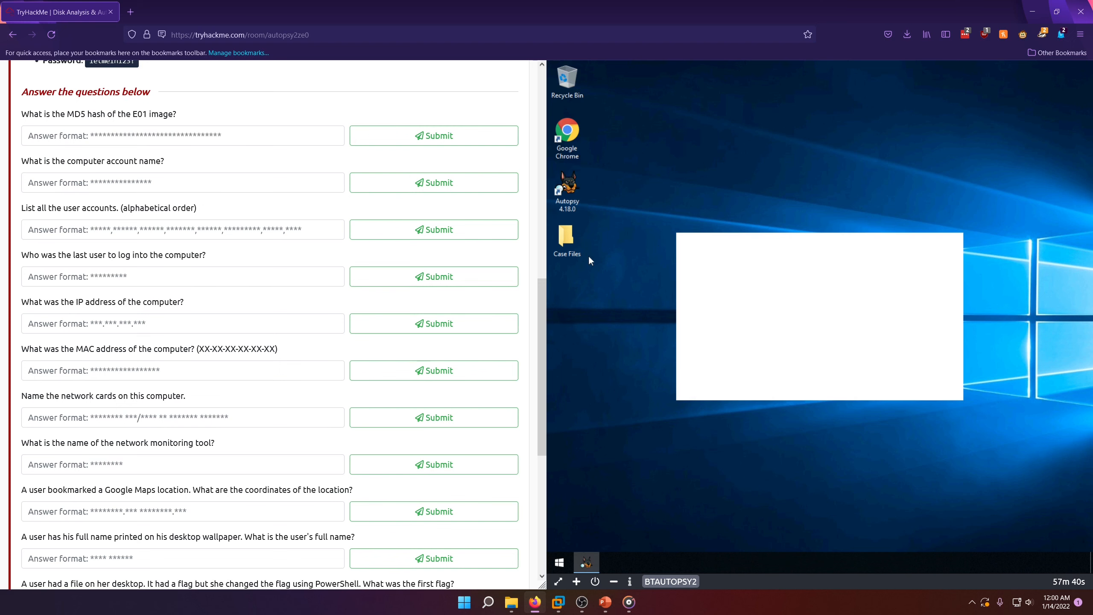
scroll(280, 393, up, 8)
scroll(280, 393, down, 1)
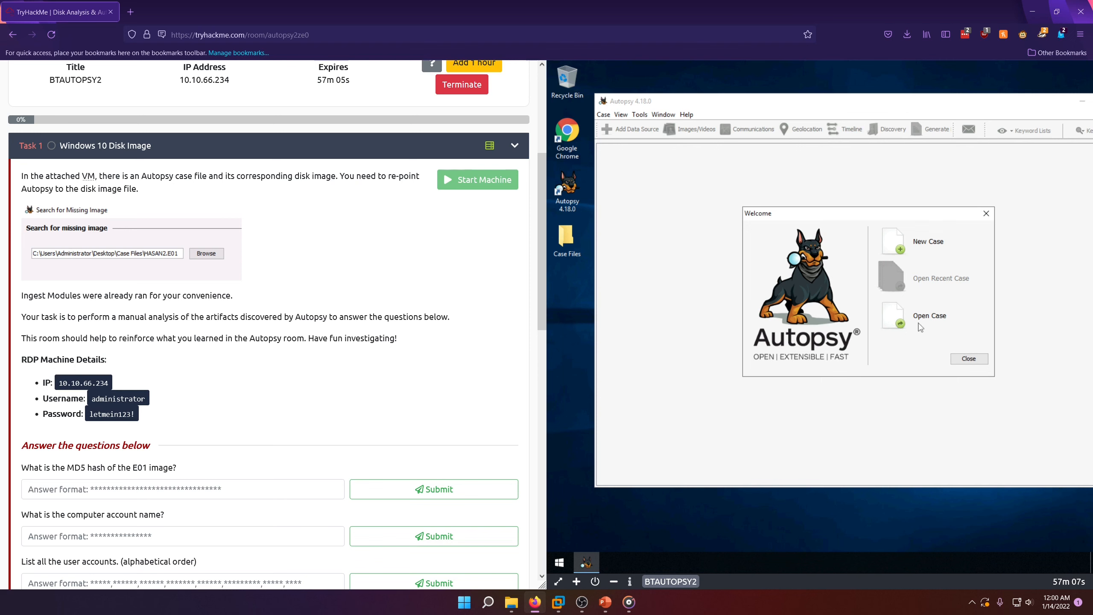
Step: Open the existing case Tryhackme.aut from the desktop's Case Files folder and restore the remote connection
click(902, 343)
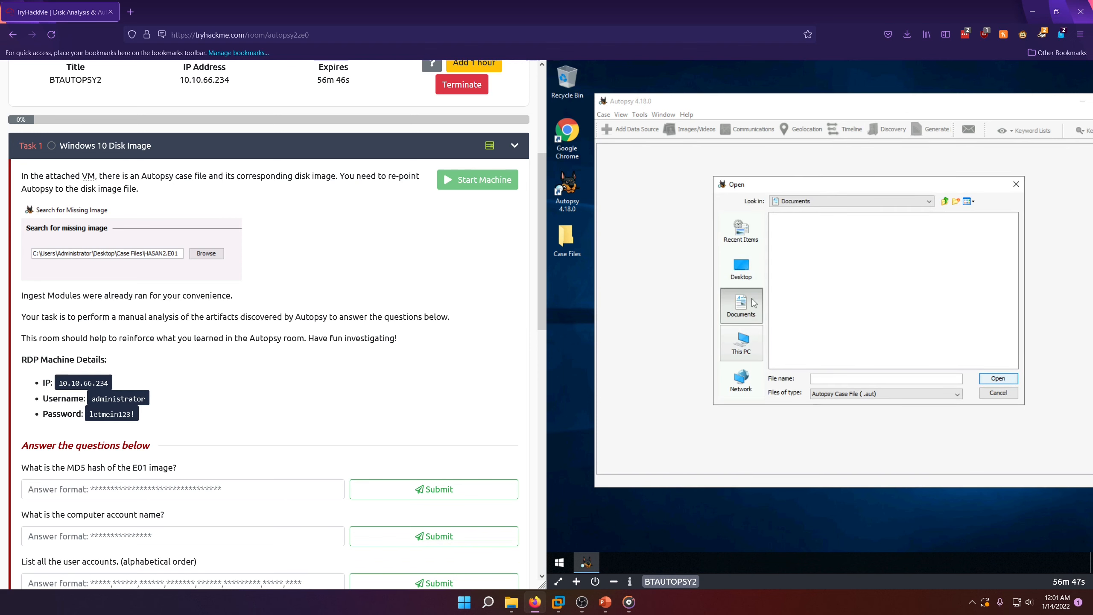
click(741, 267)
double_click(790, 256)
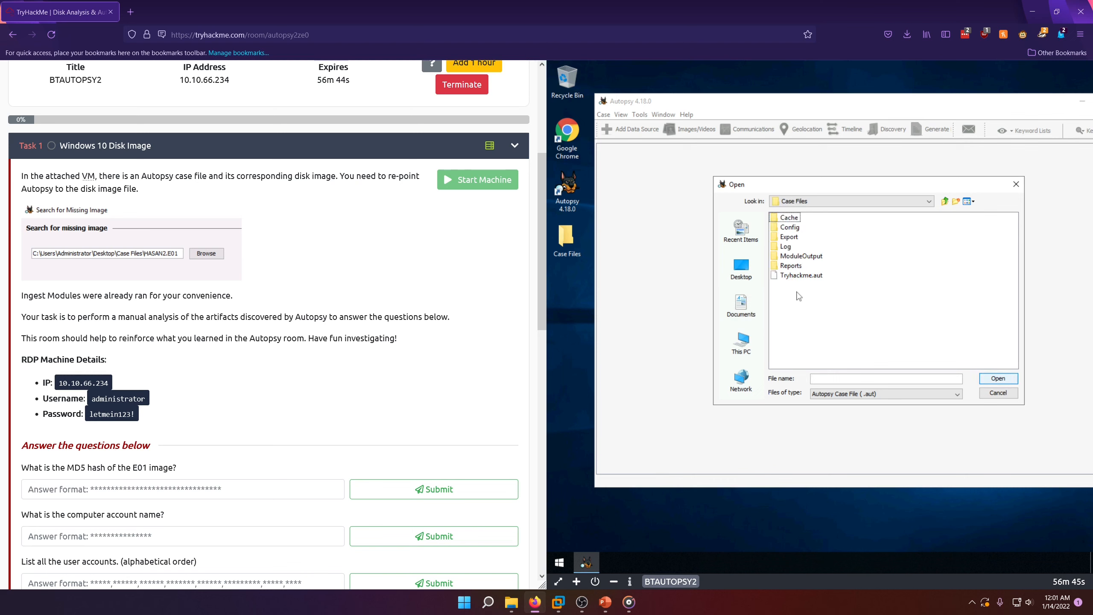
click(798, 276)
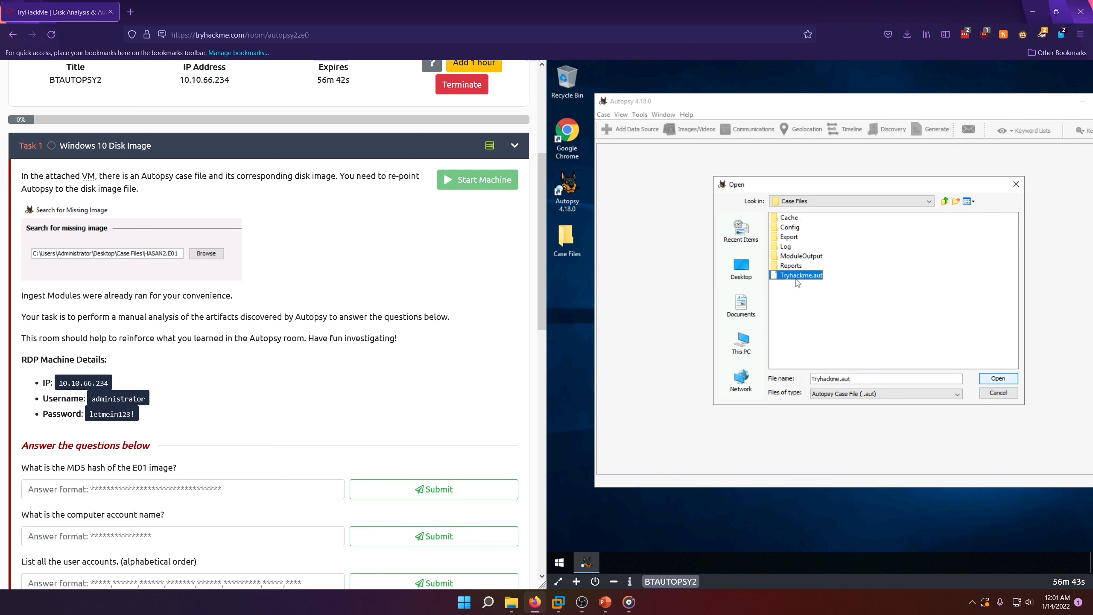
click(796, 279)
click(998, 378)
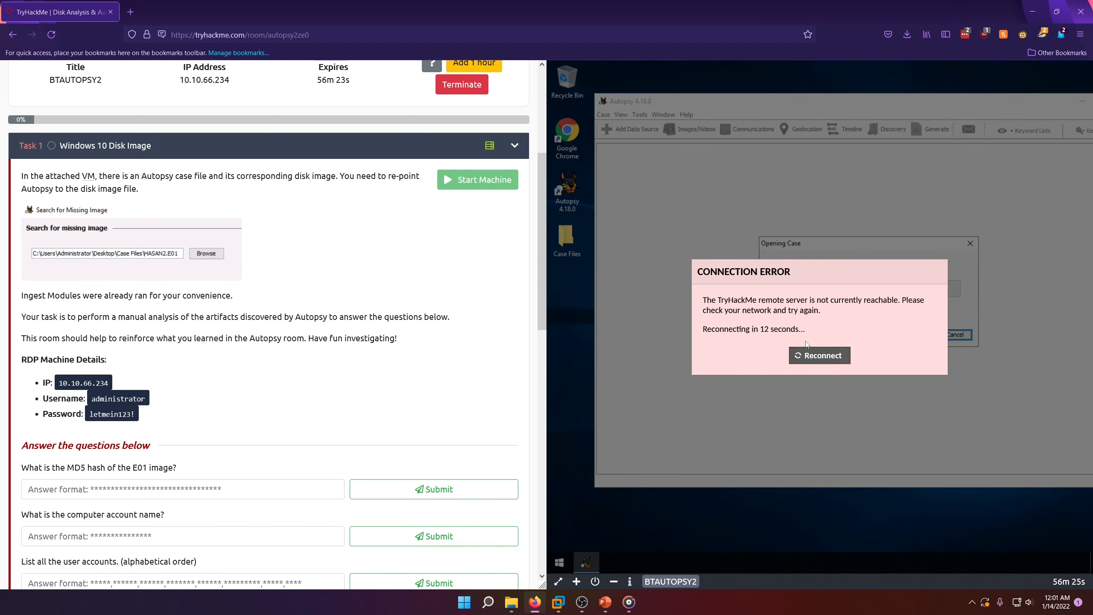
click(816, 354)
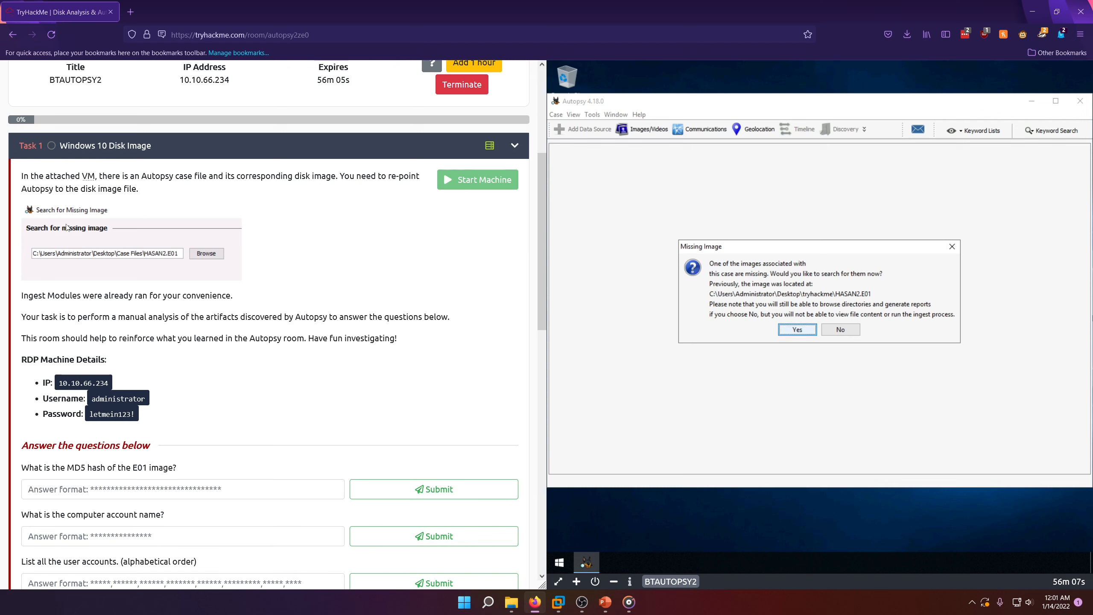
Step: Re-point the case's missing image to HASAN2.E01 in the desktop's Case Files folder
click(803, 333)
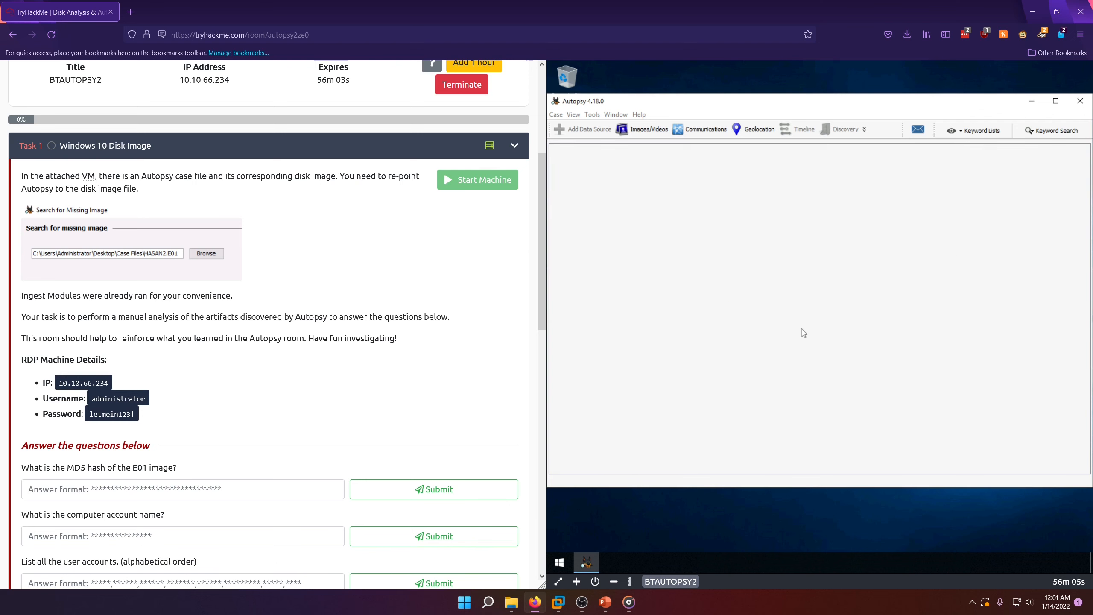
click(874, 287)
click(680, 269)
double_click(751, 256)
double_click(750, 275)
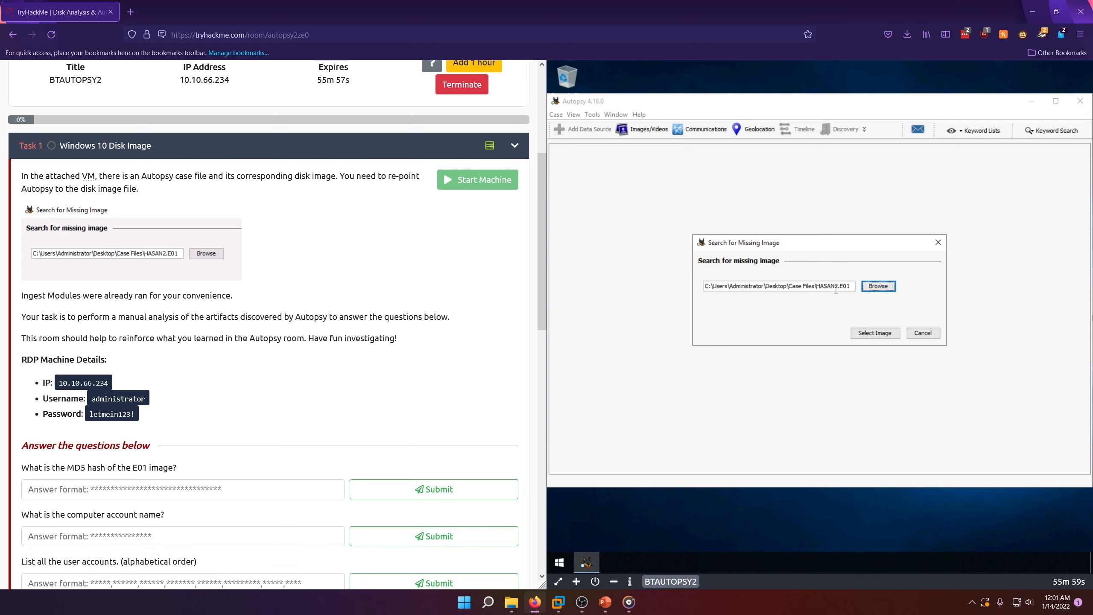
drag(840, 288, 851, 290)
click(878, 334)
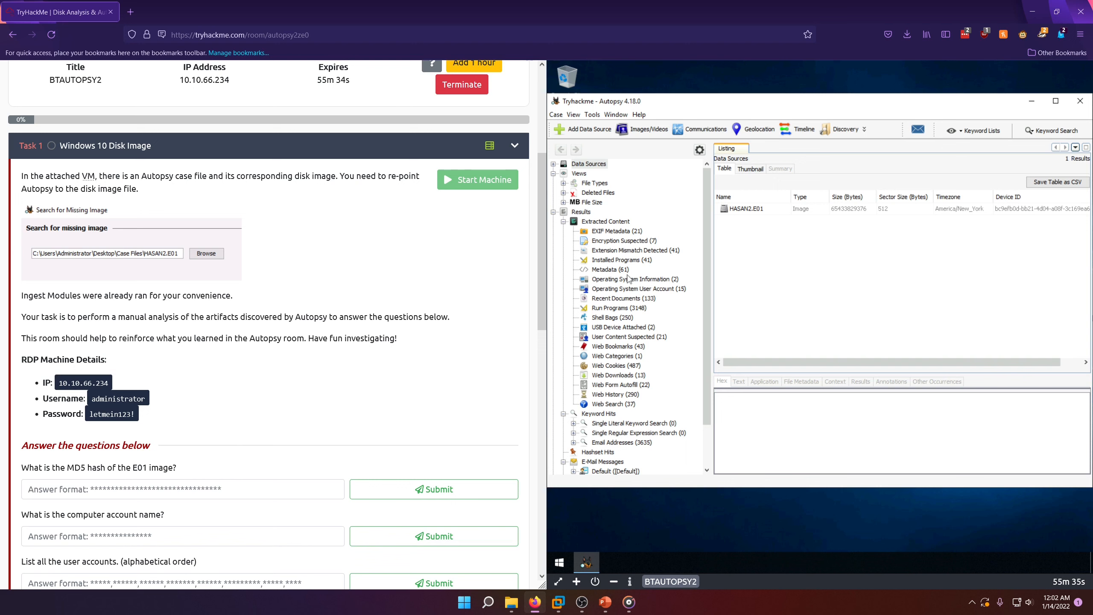
Step: Maximize the Autopsy window and try to preview EXIF Metadata images, including WelcomeScan.jpg and bg1a_thumb.png
click(621, 232)
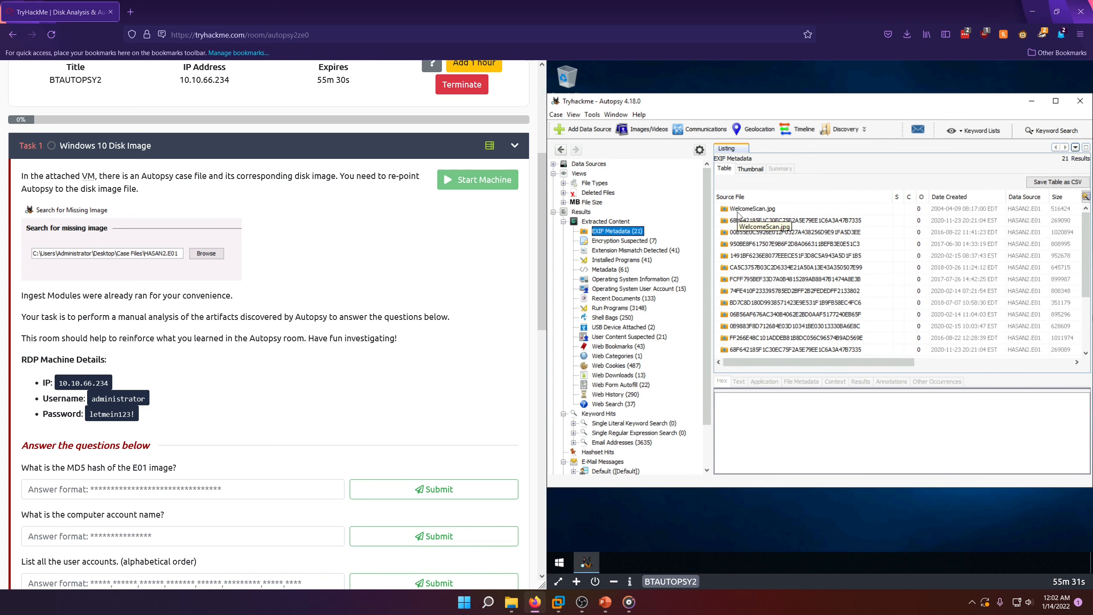
click(1056, 101)
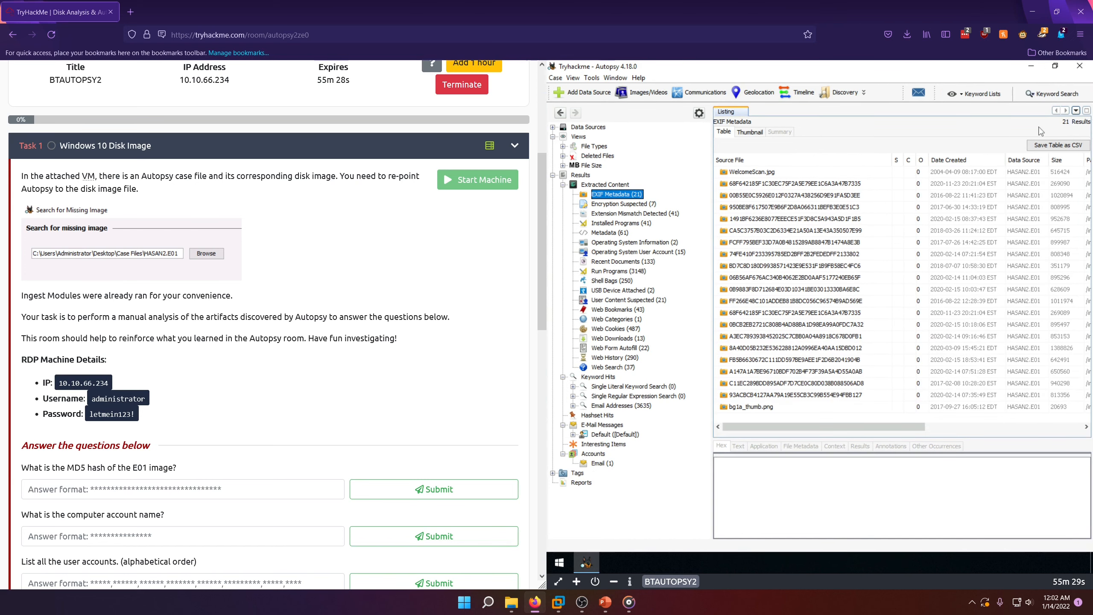
click(760, 174)
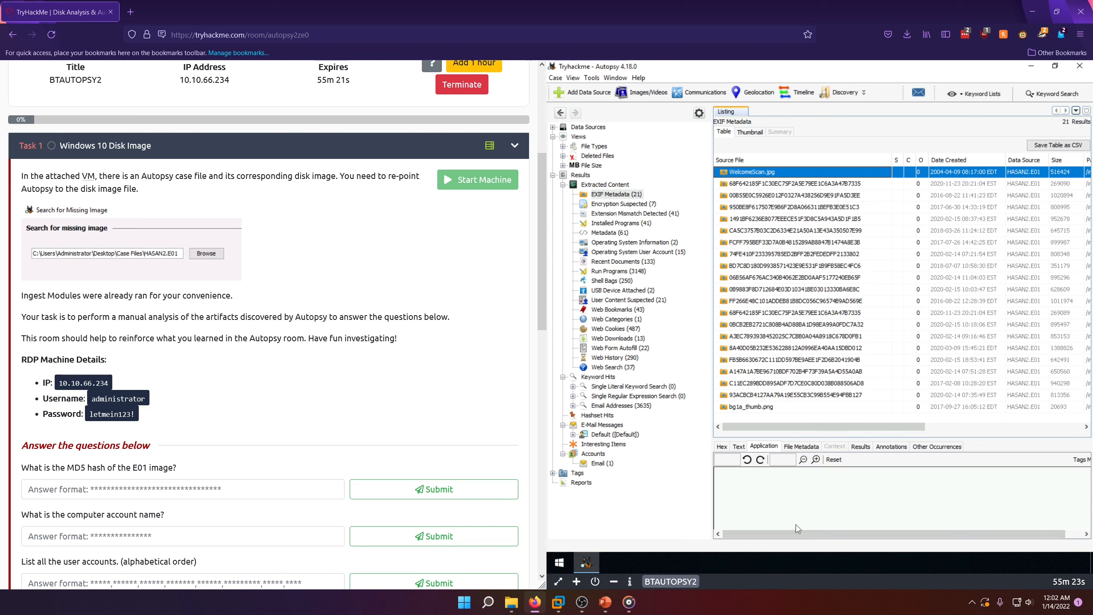
click(766, 196)
click(764, 175)
click(763, 410)
click(747, 176)
Step: Close the current case and reopen Tryhackme.aut from the desktop's Case Files folder
click(864, 92)
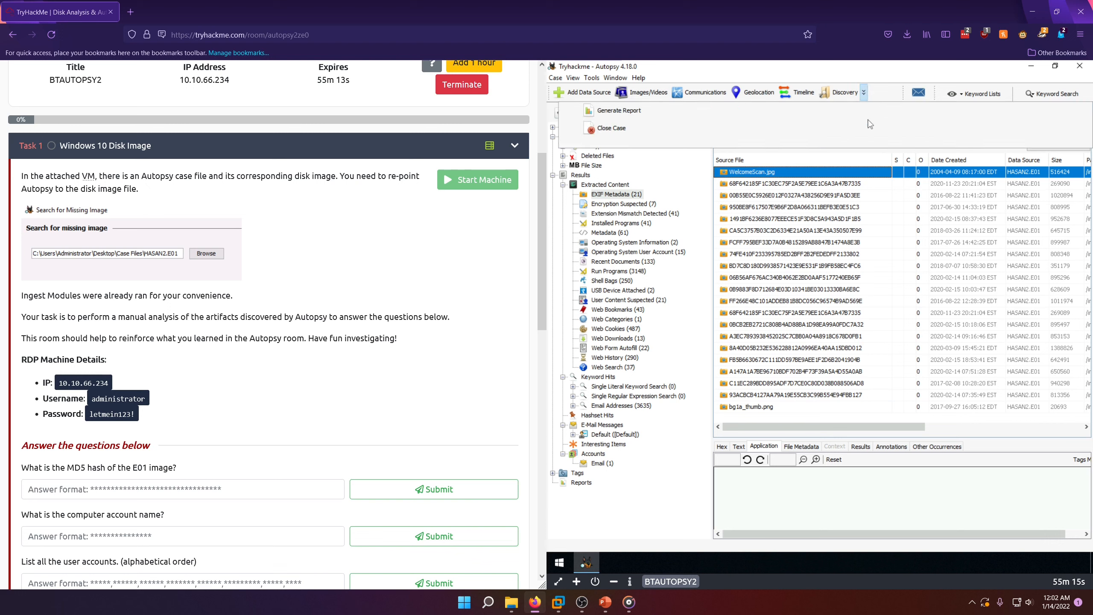
click(679, 146)
click(556, 78)
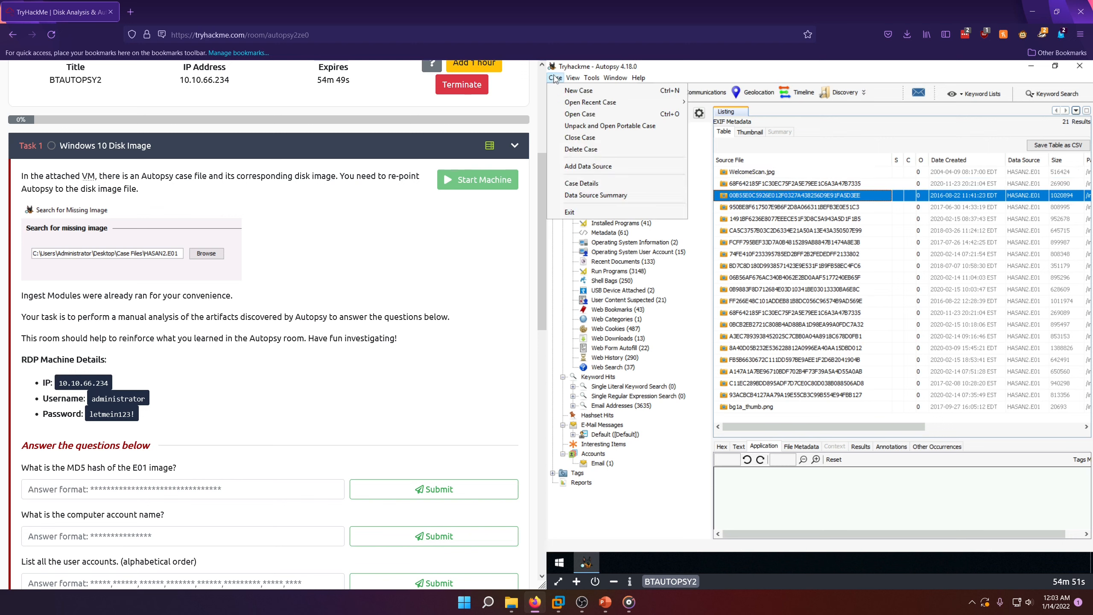
click(581, 137)
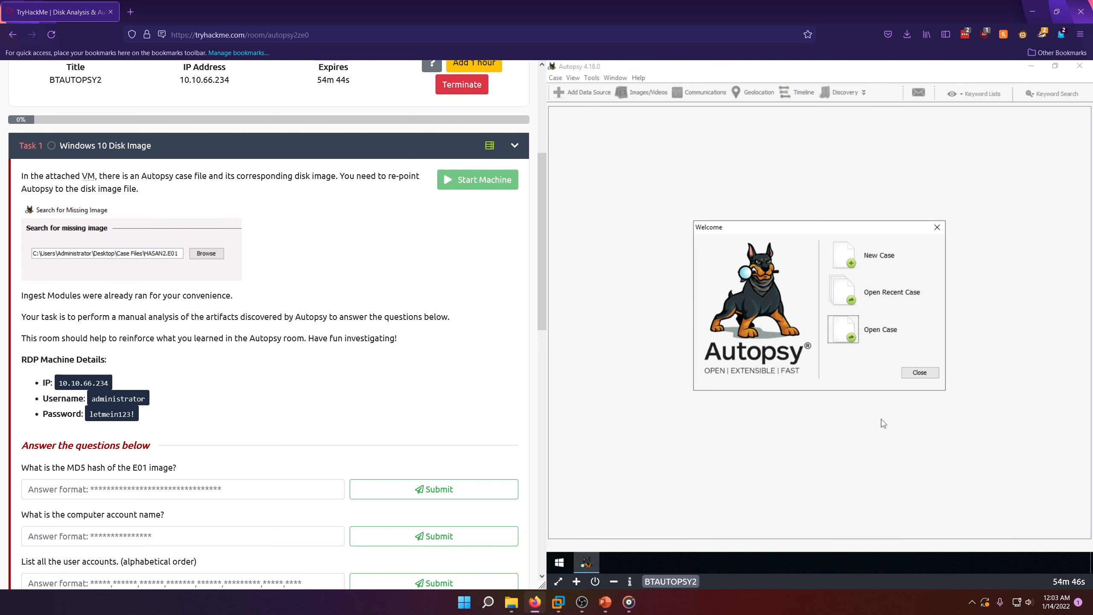
click(850, 341)
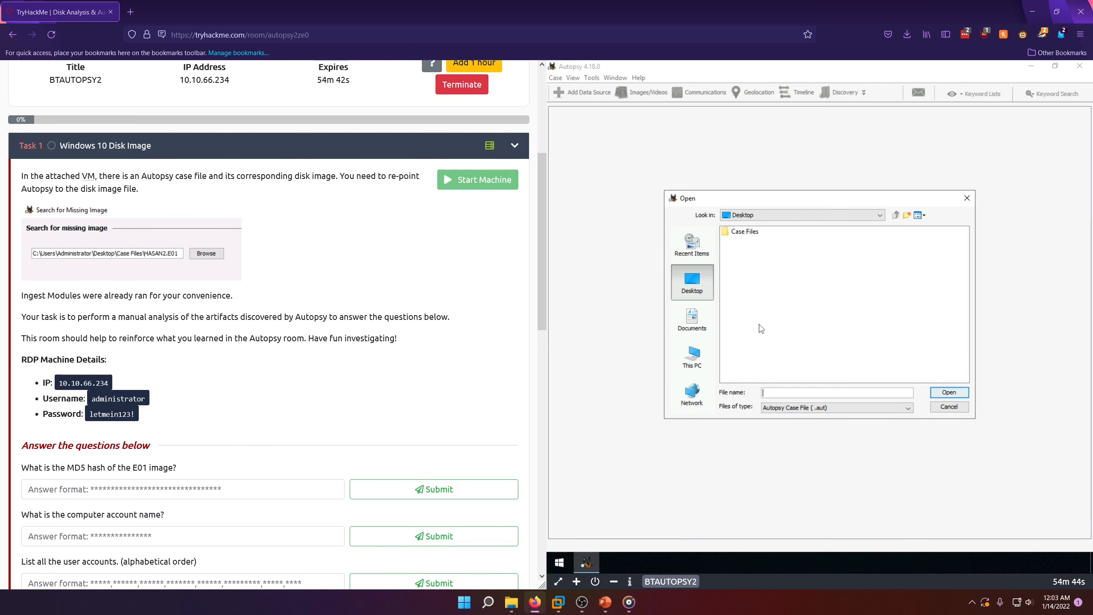
double_click(737, 232)
double_click(754, 291)
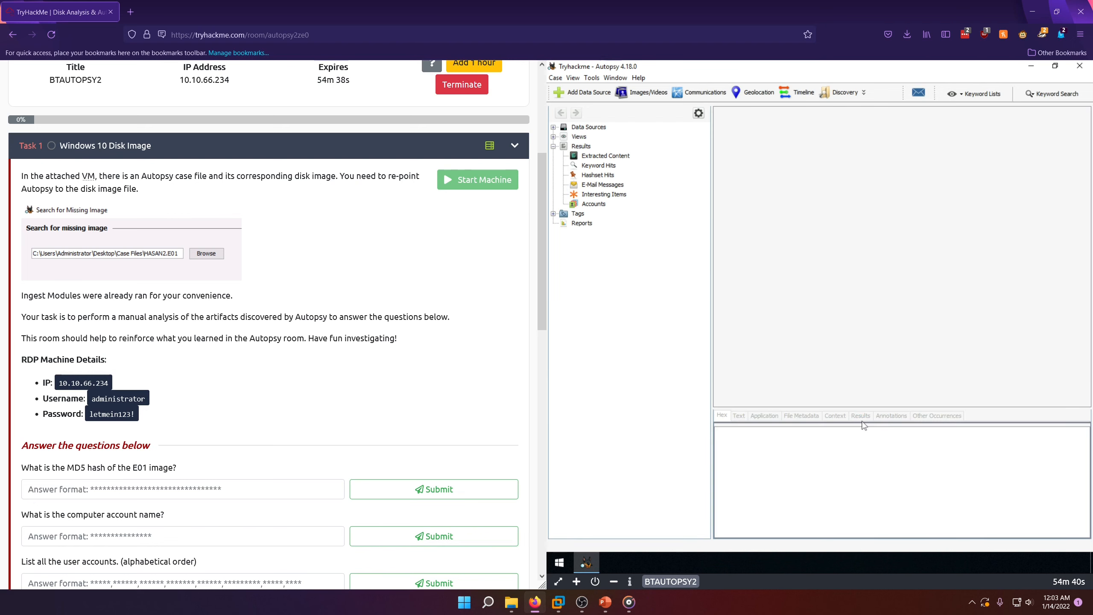
Step: Preview WelcomeScan.jpg and bg1a_thumb.png from the EXIF Metadata results
click(616, 194)
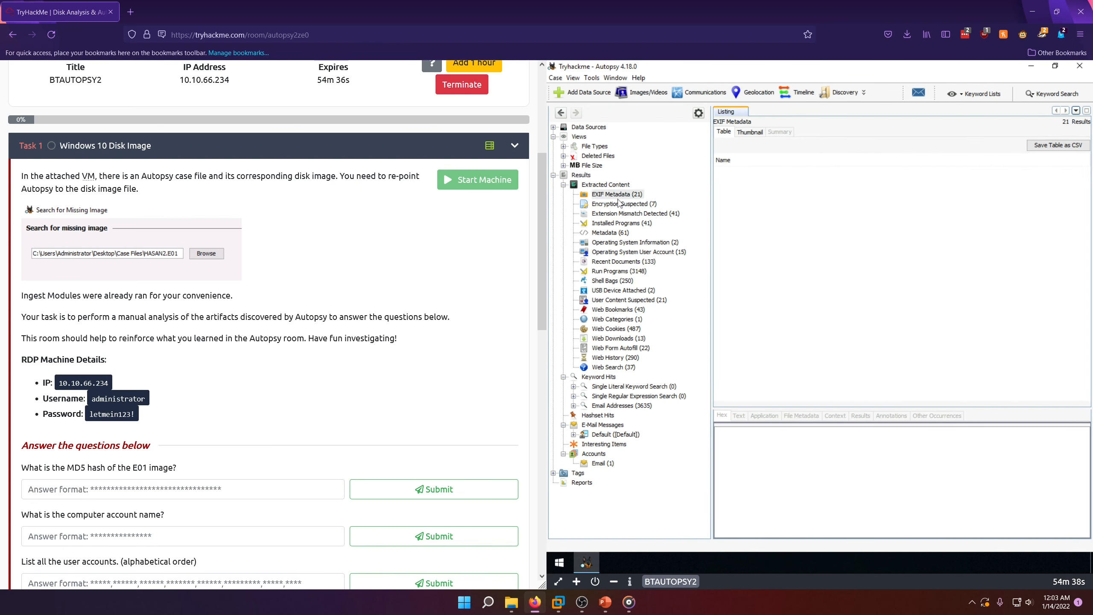
click(735, 172)
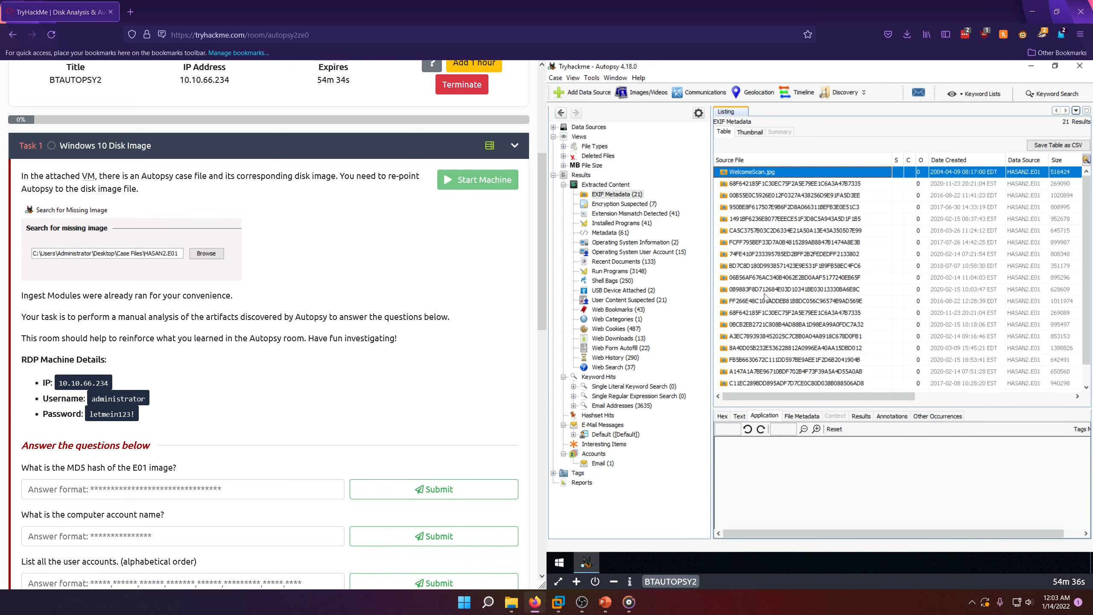
scroll(751, 375, down, 1)
click(753, 379)
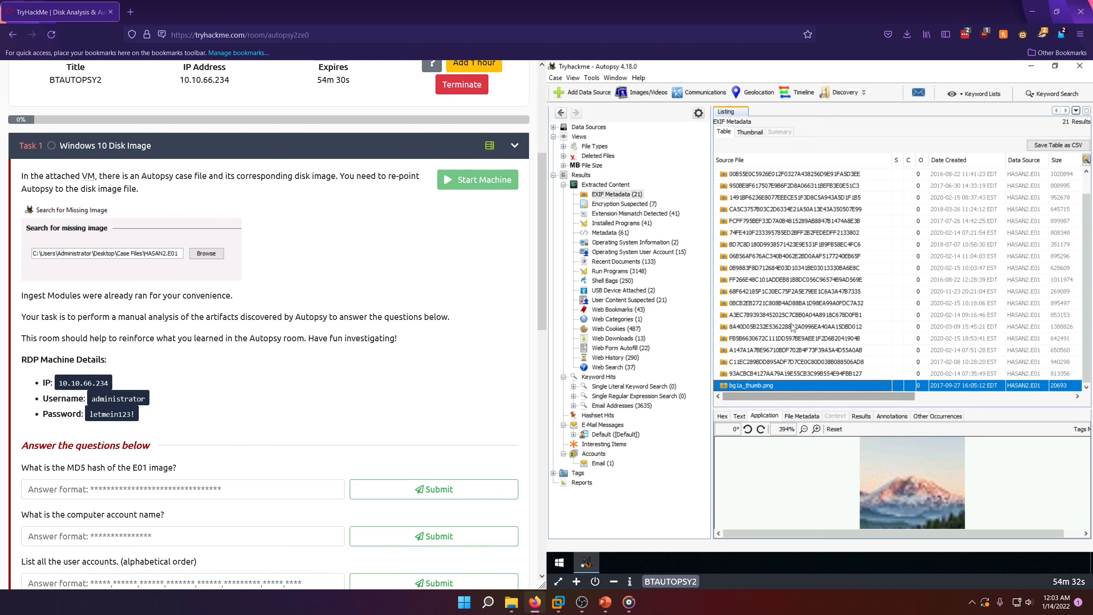
scroll(794, 328, up, 1)
click(773, 174)
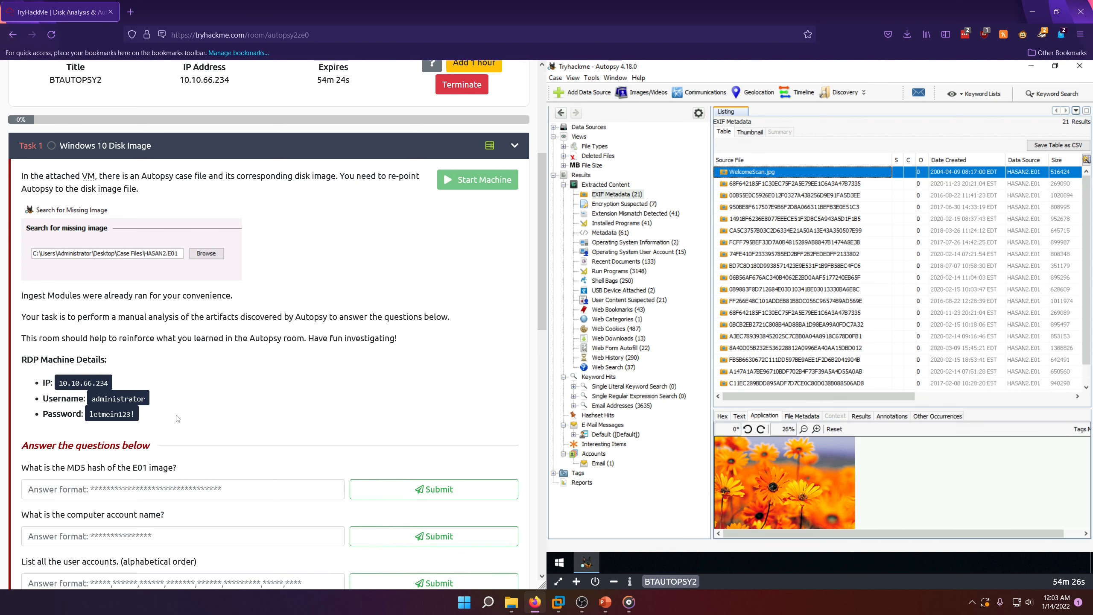
Step: Review the room's questions and browse the HASAN2.E01 data source down to vol3's PerfLogs and $Recycle.Bin folders
scroll(232, 396, down, 6)
scroll(232, 397, up, 1)
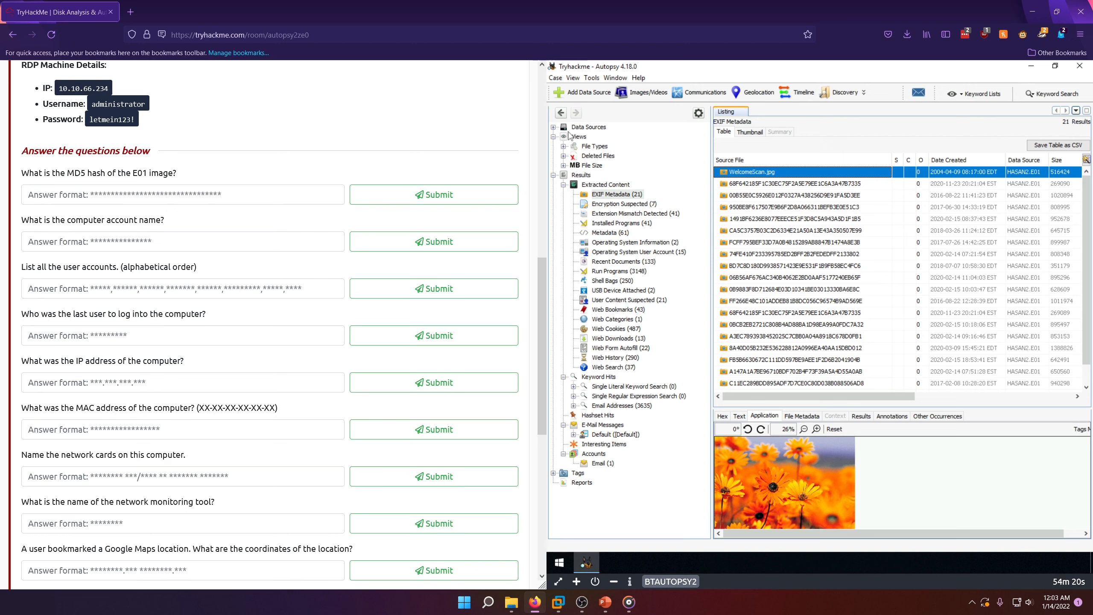
click(553, 127)
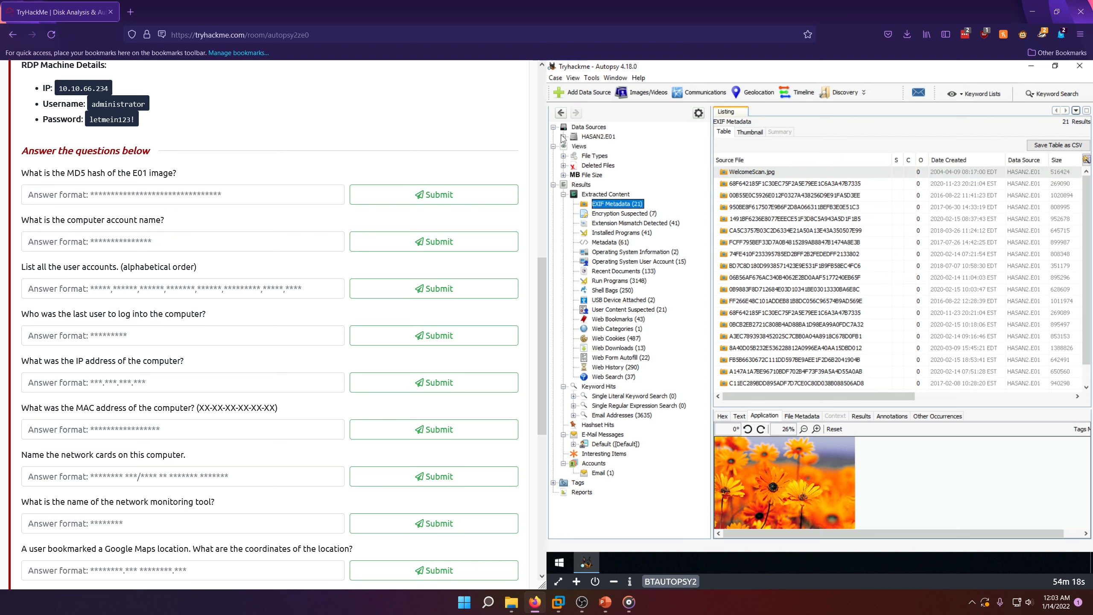
click(563, 136)
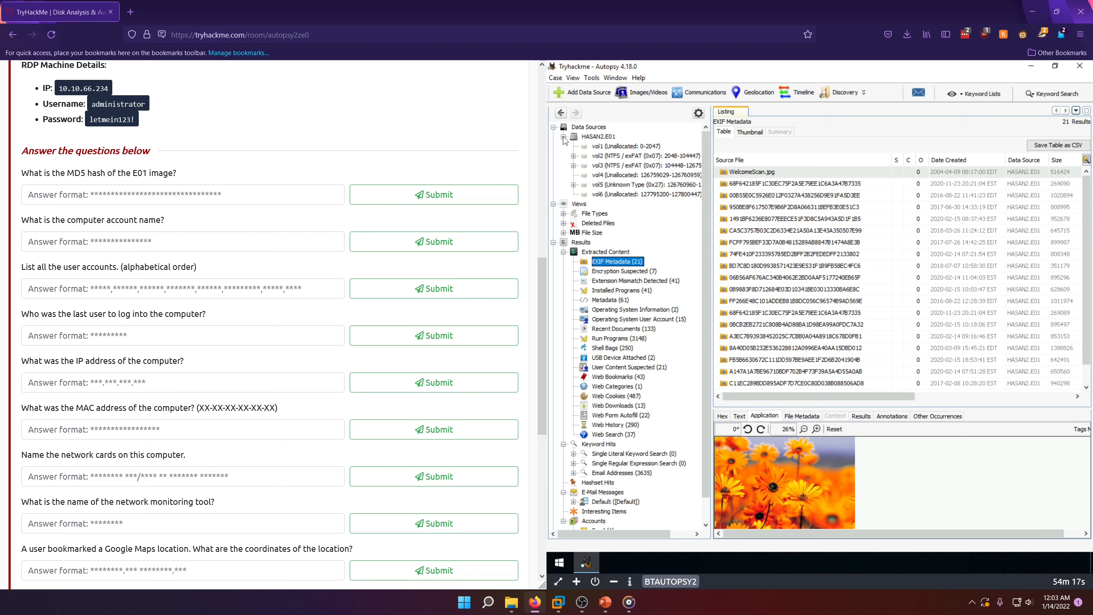
click(573, 166)
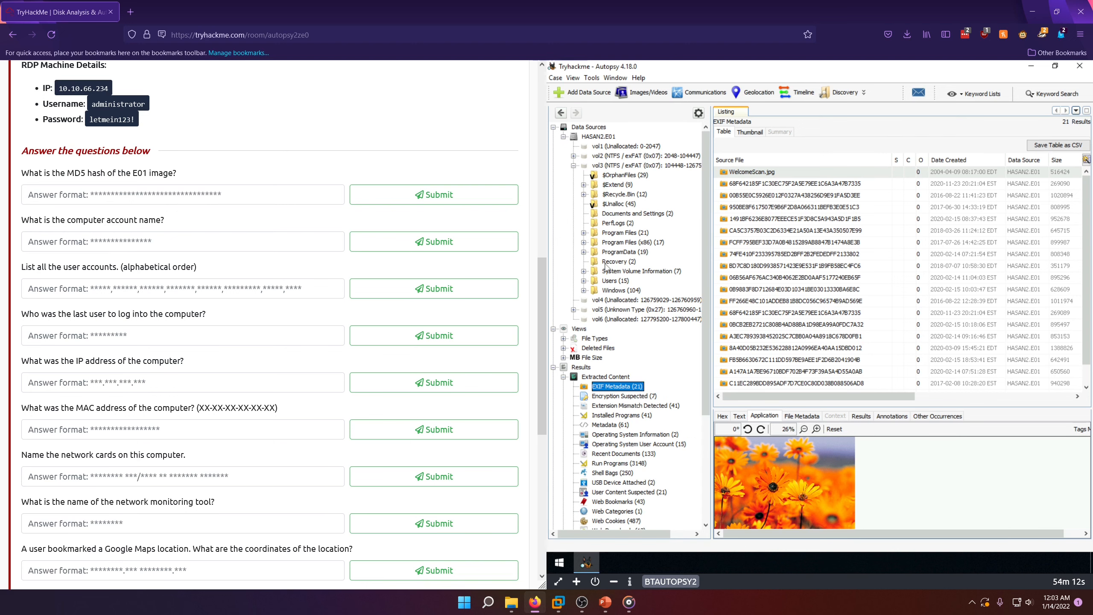
click(624, 223)
click(624, 195)
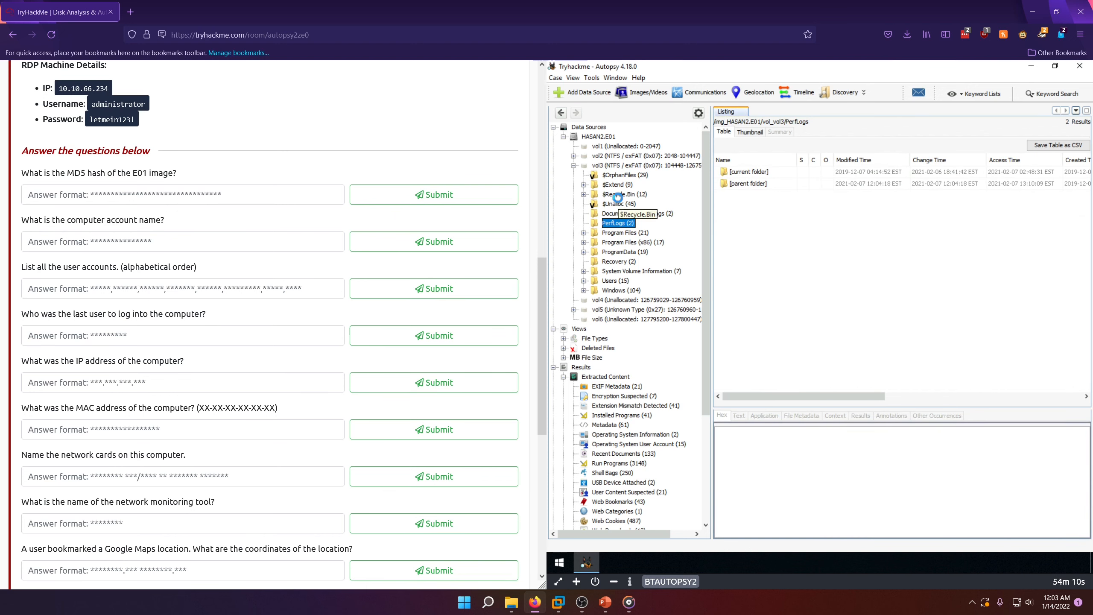
Step: Show the file metadata of the HASAN2.E01 data source and copy its MD5 hash
click(589, 127)
click(754, 172)
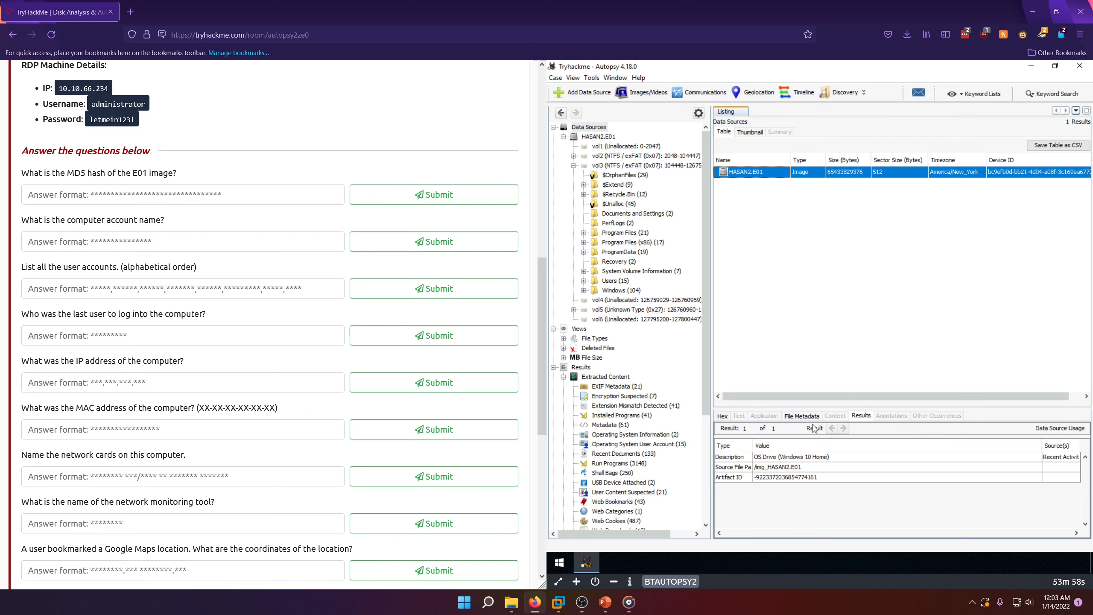
click(800, 418)
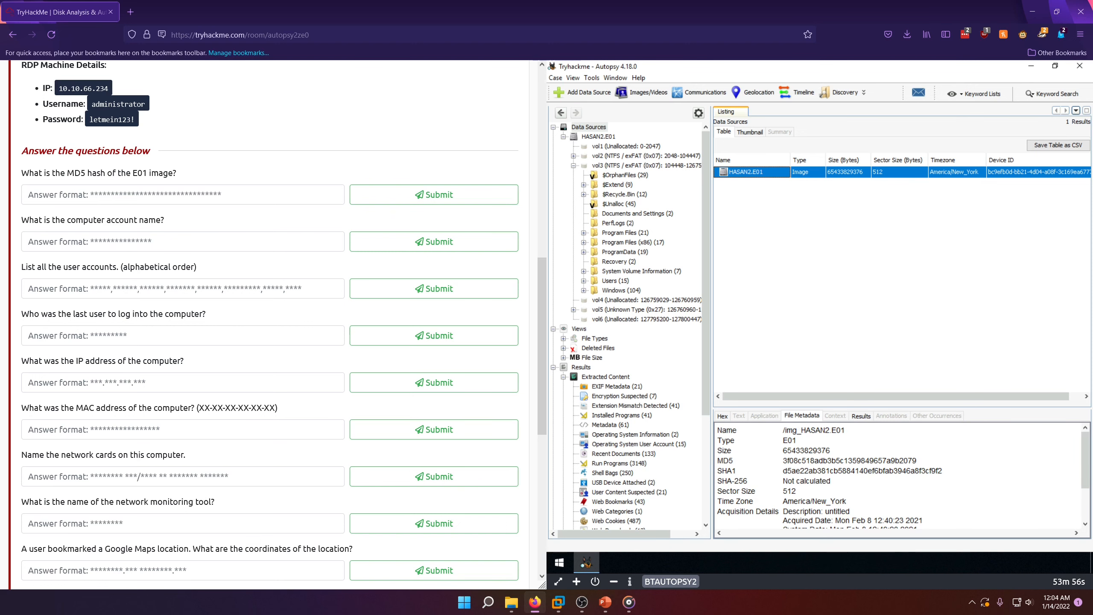
drag(784, 465, 917, 465)
key(ctrl+c)
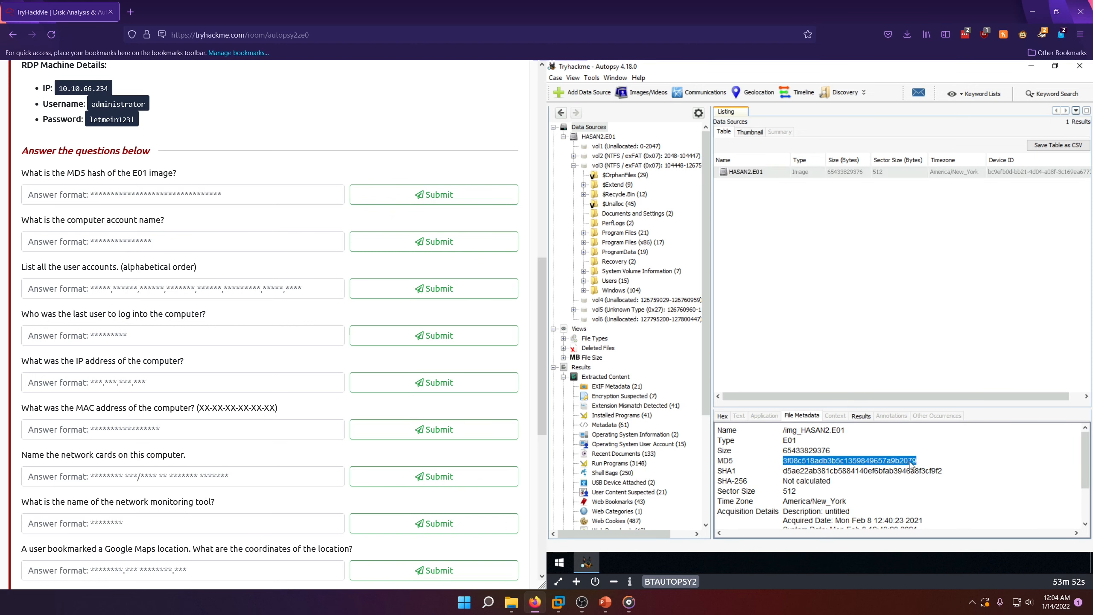
click(156, 190)
key(ctrl+v)
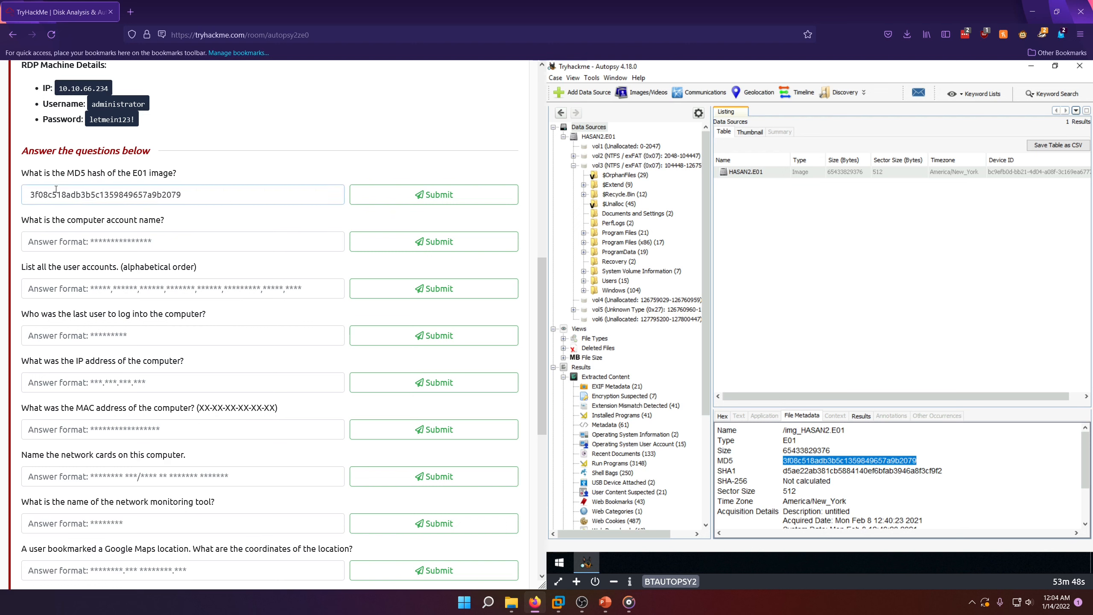
click(433, 197)
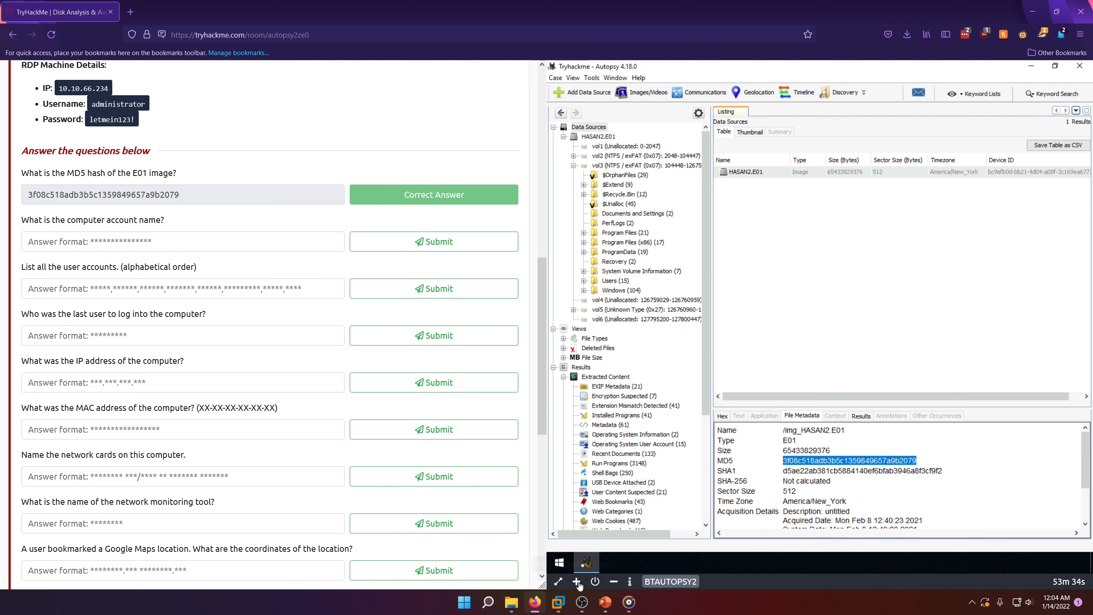
Step: Show the SYSTEM record under Operating System Information and copy its computer name from the result details
click(101, 241)
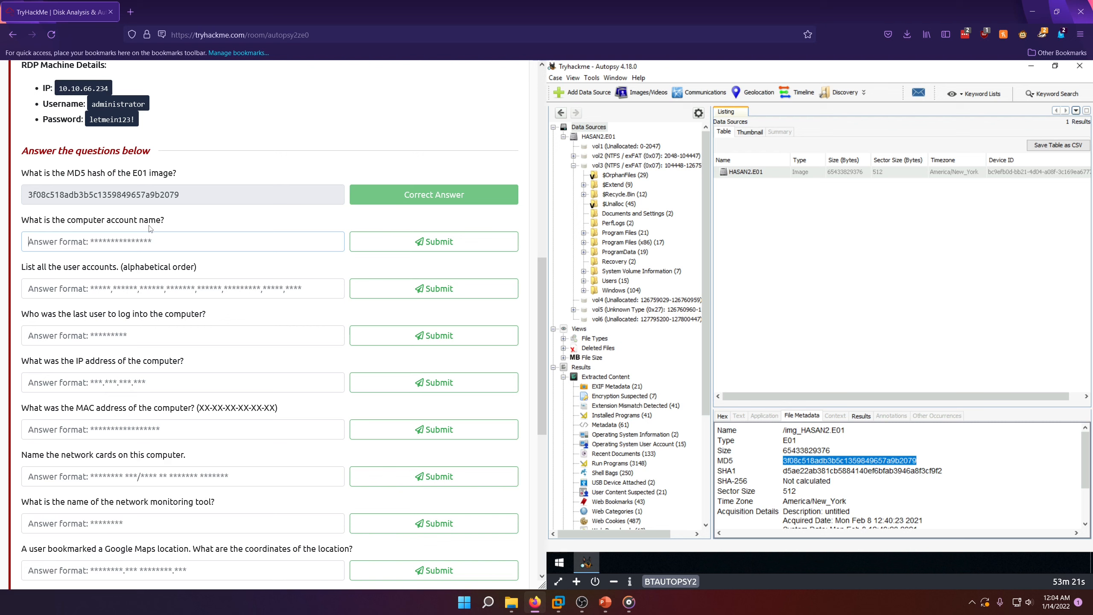
scroll(607, 380, down, 2)
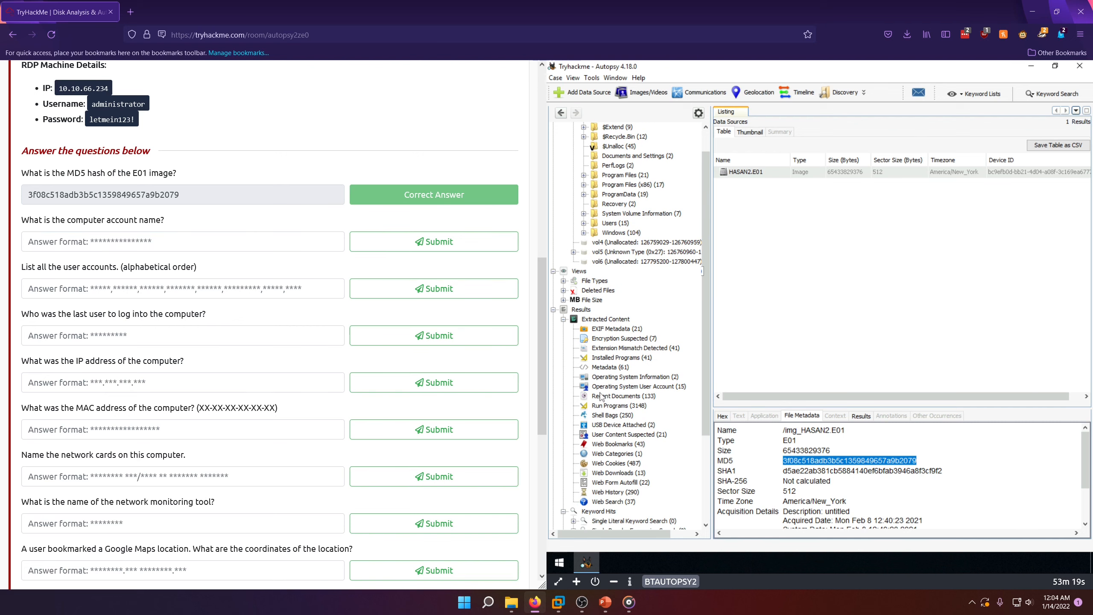
scroll(605, 383, down, 2)
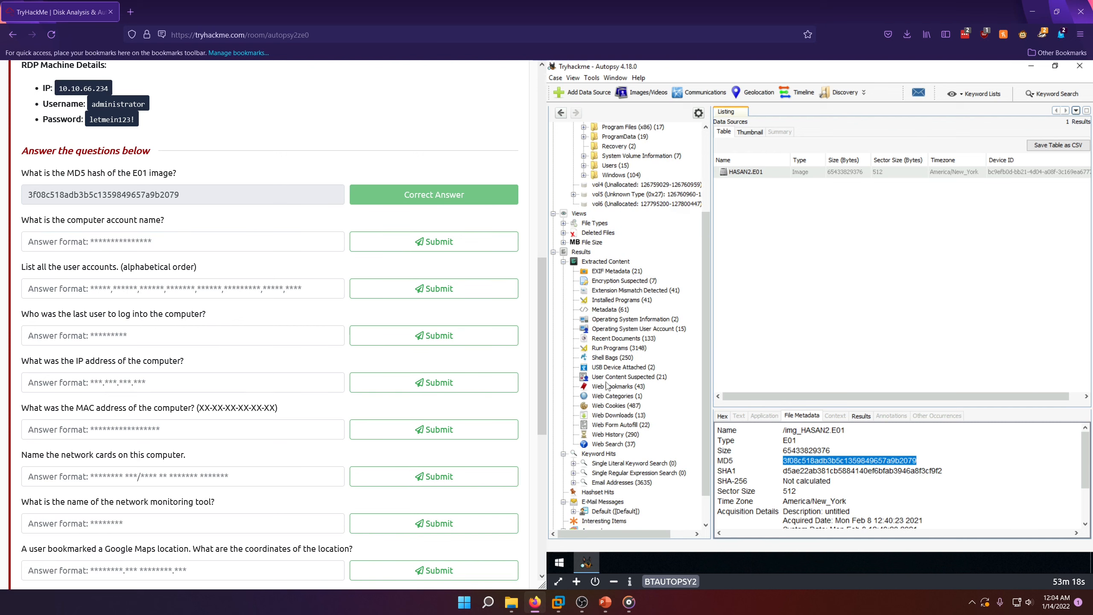
click(623, 321)
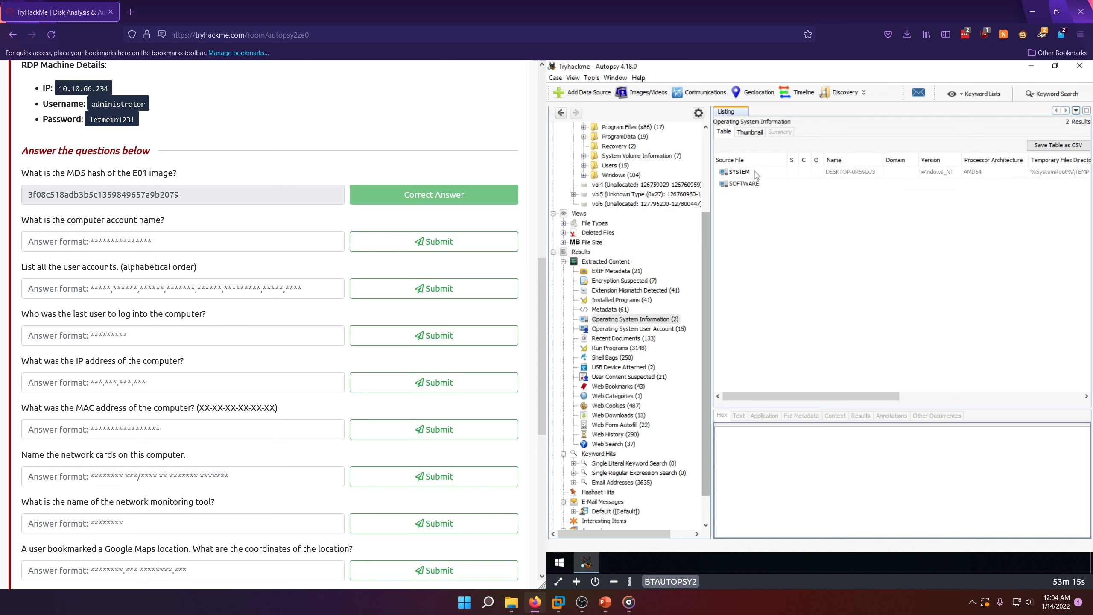
click(845, 173)
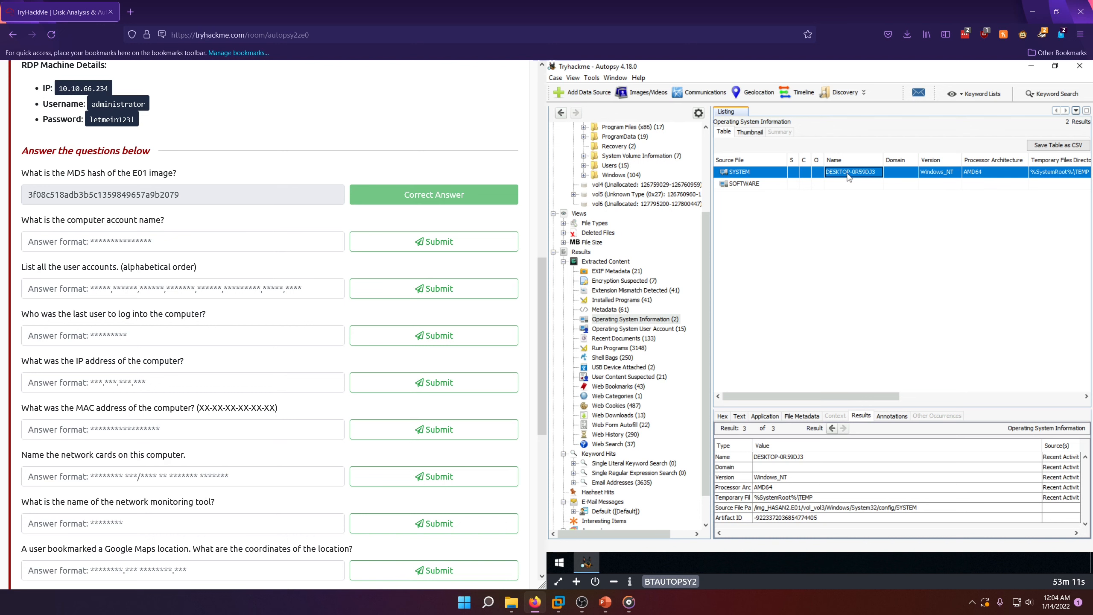
right_click(847, 173)
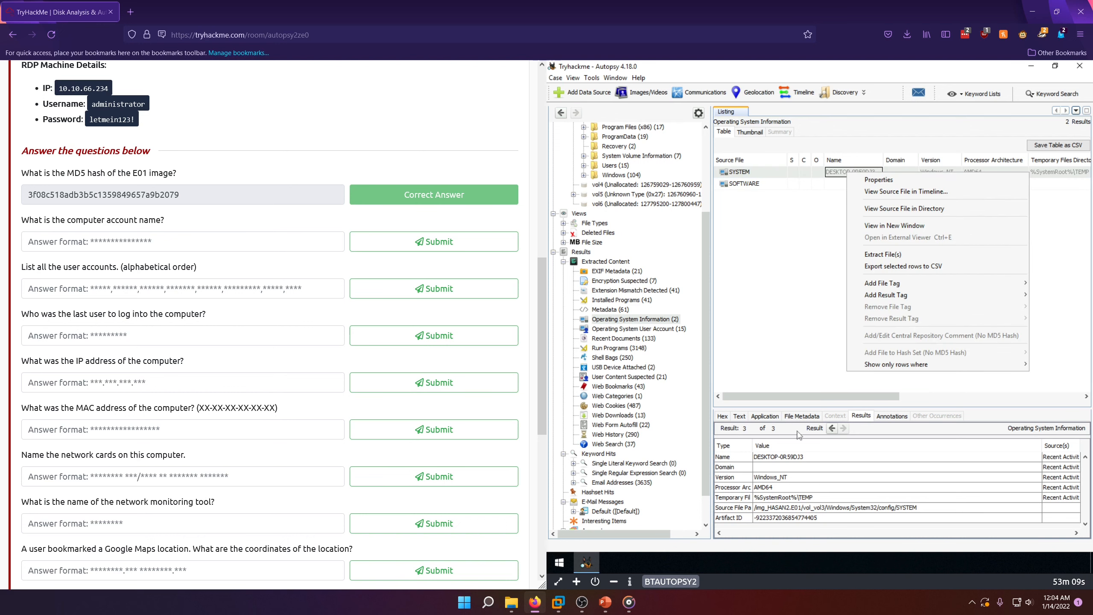
click(786, 459)
click(786, 459)
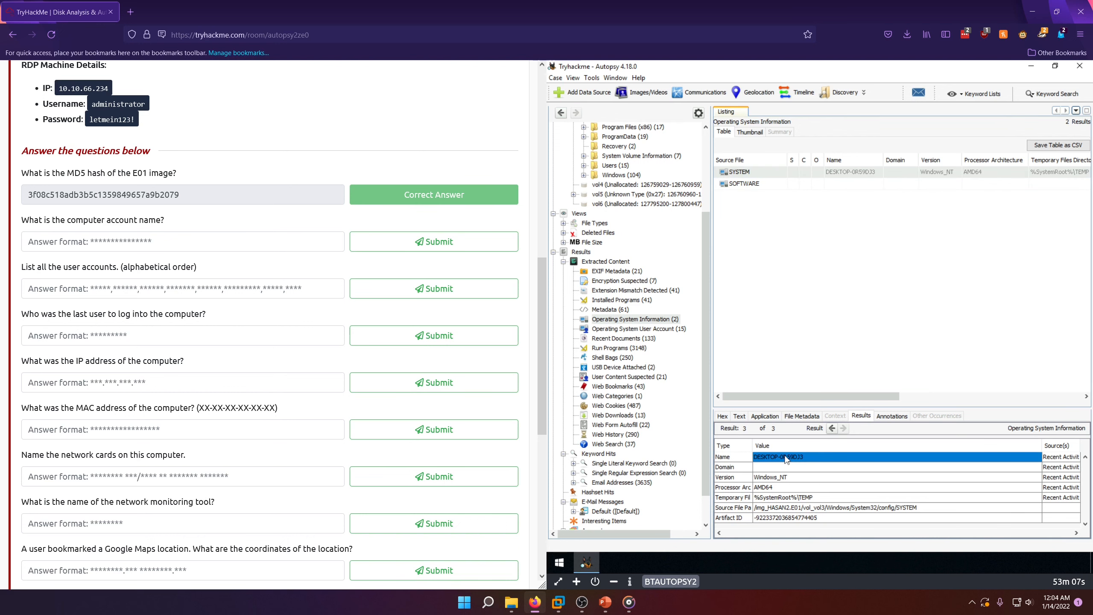
Step: Submit DESKTOP-0R59DJ3 as the answer to the computer account name question
click(318, 245)
text(DESKTOP-0R59DJ3)
click(388, 242)
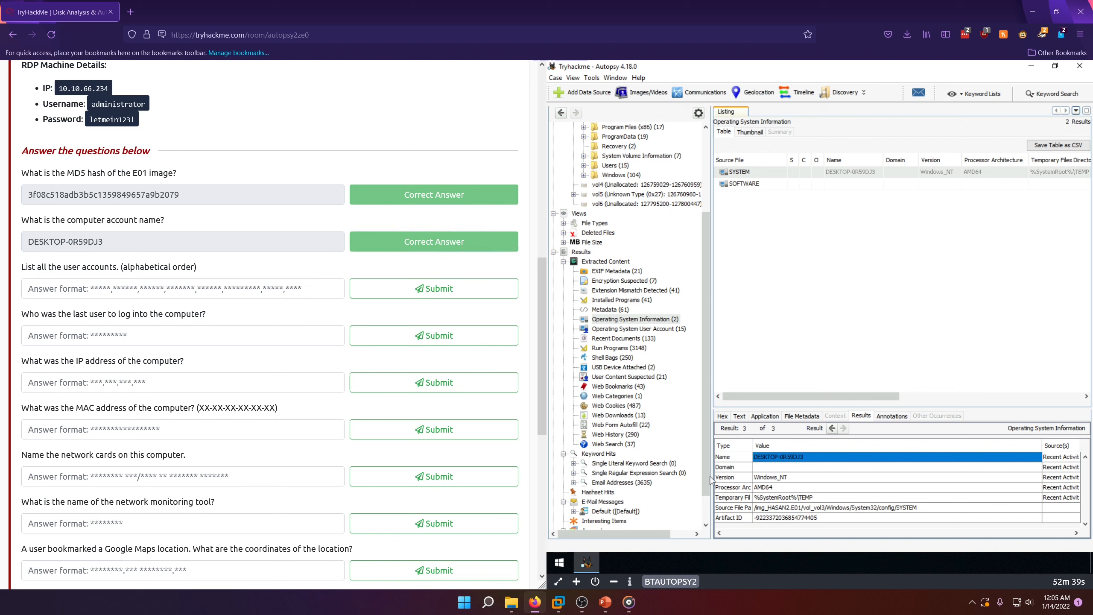
Step: List the Operating System User Account results sorted by username and inspect the first user-created account
click(613, 329)
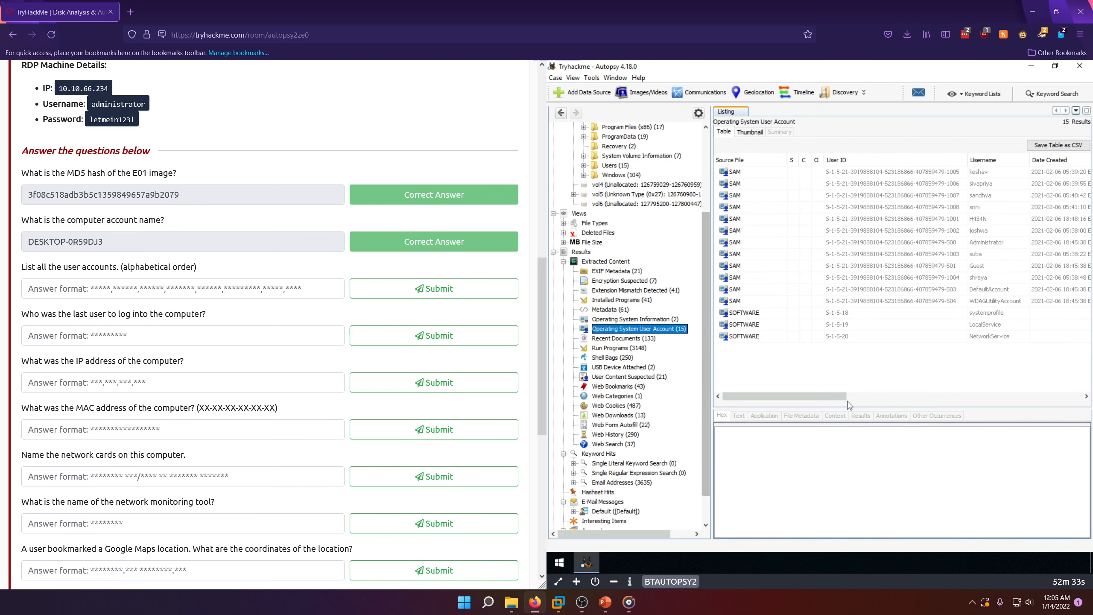
drag(823, 401, 879, 401)
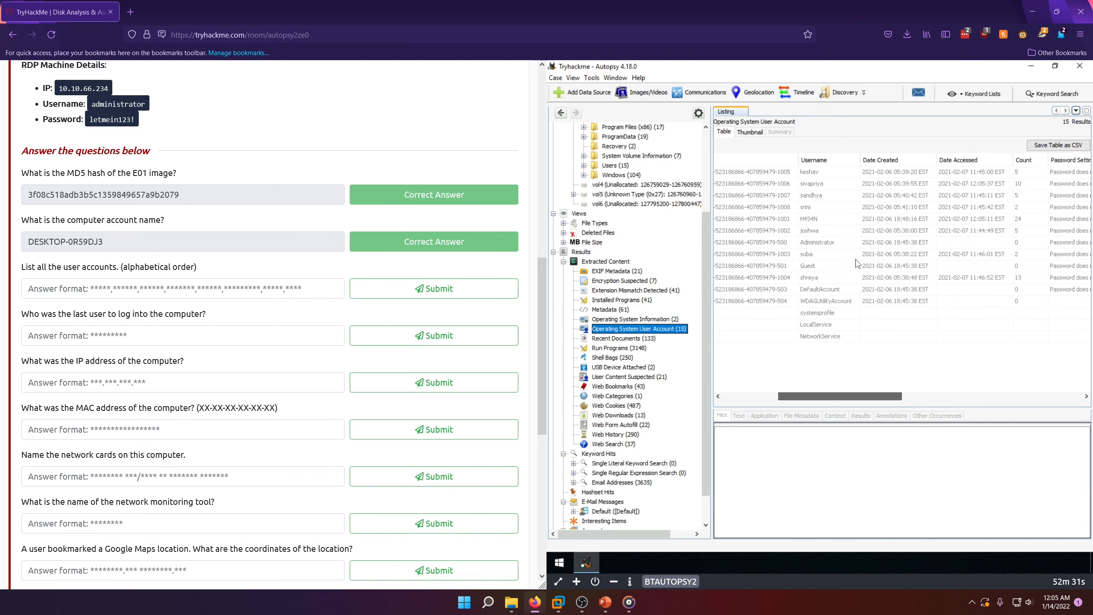
click(822, 160)
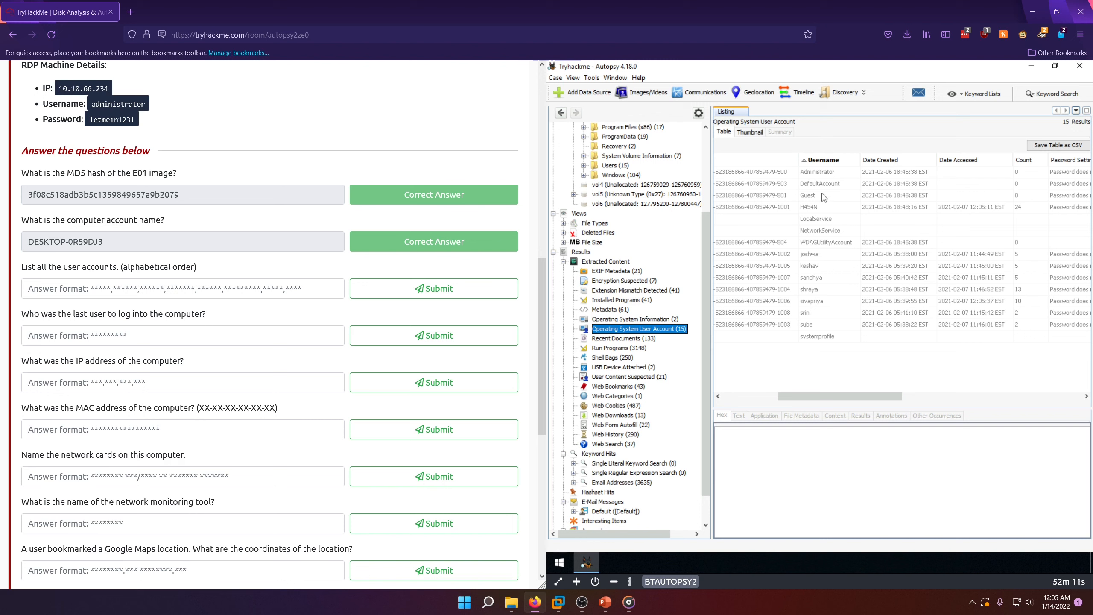
click(808, 209)
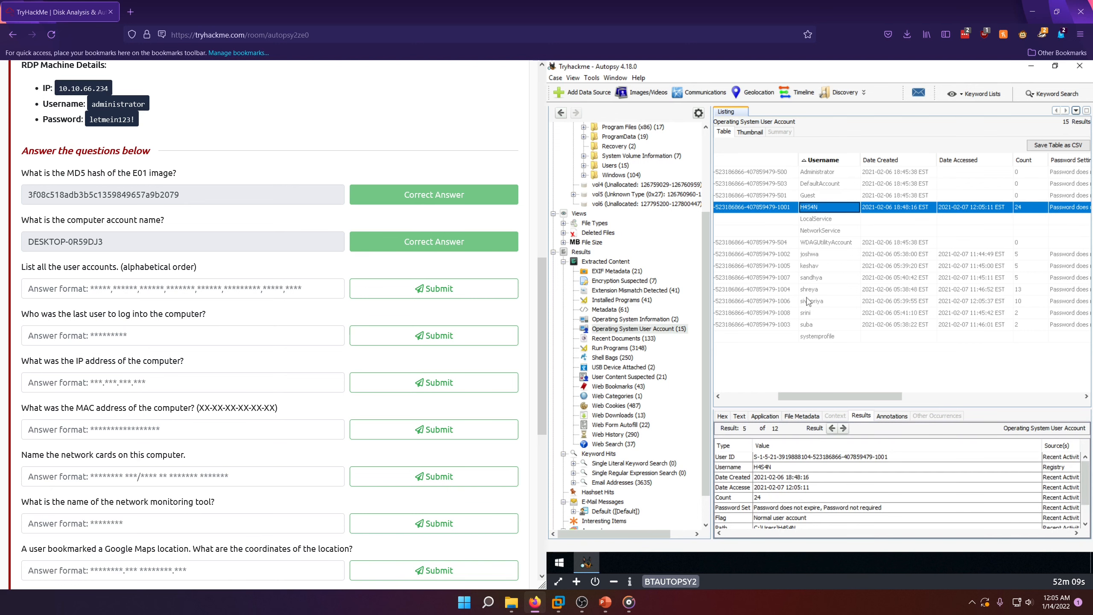
Step: Submit the eight user-created account names, alphabetical and comma-separated without spaces, as the answer to the user accounts question
click(130, 281)
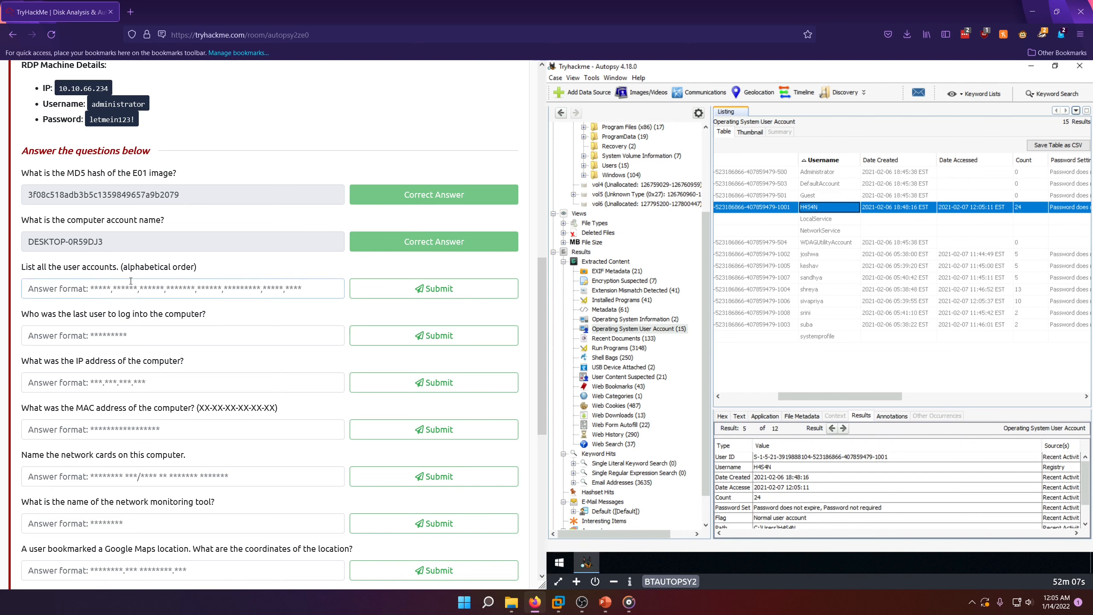
text(H4)
text(S5)
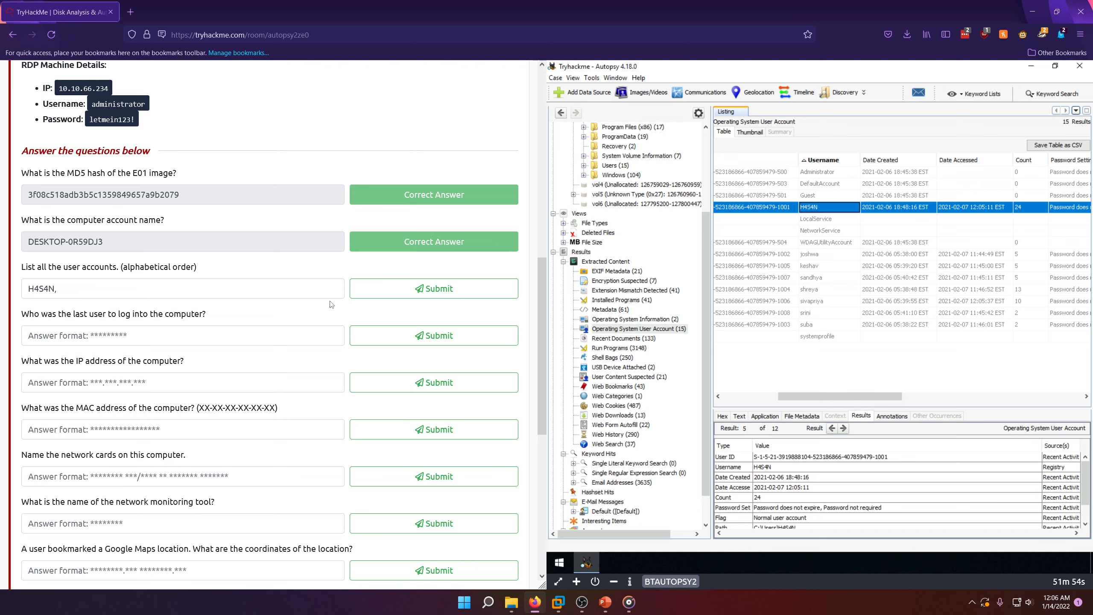
text(j)
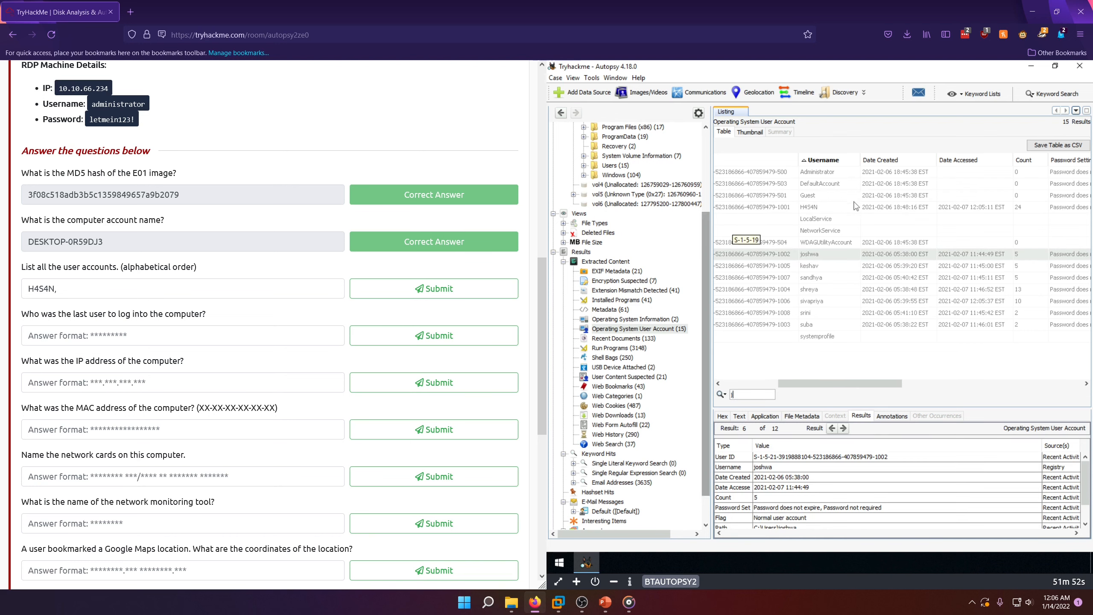
key(Return)
click(108, 290)
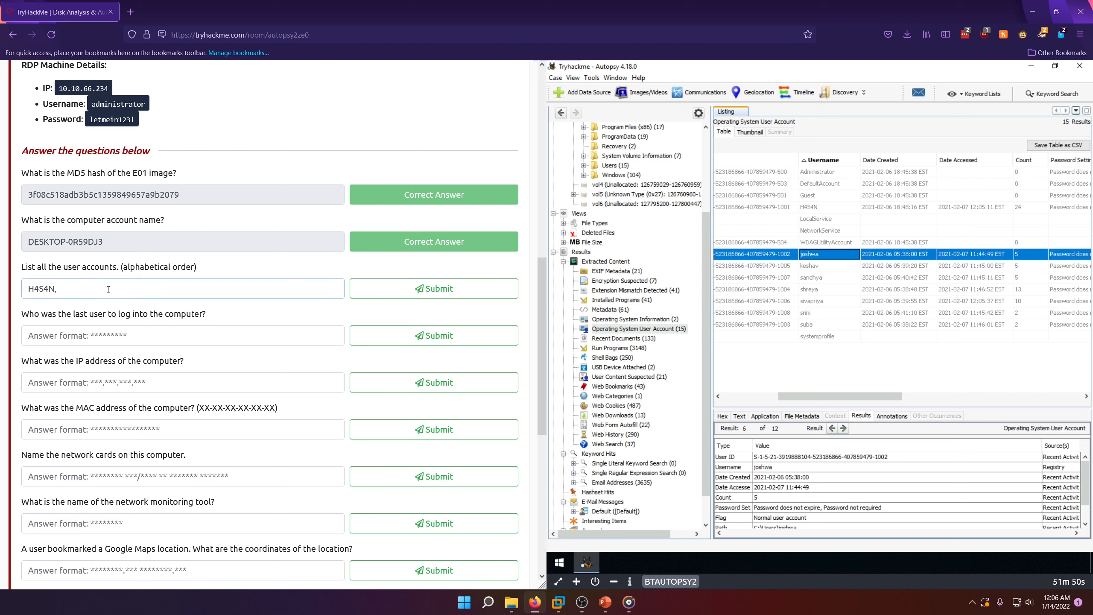
text(joshwa,keshav,sandhya,shreya,sivapriy)
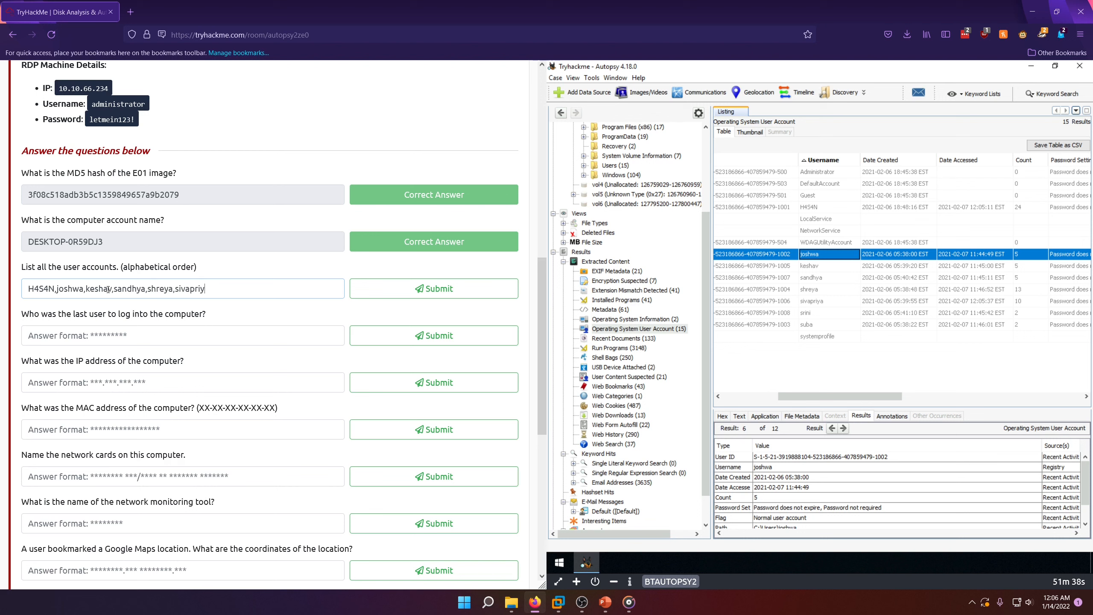
text(a,srini,suba)
click(376, 295)
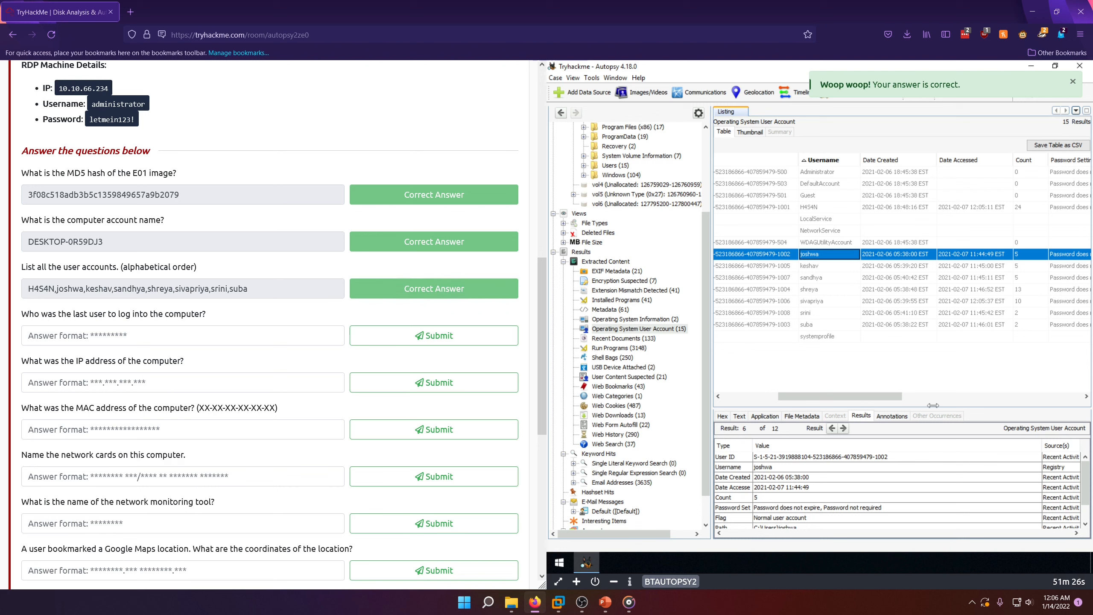
Step: Sort the user accounts by Date Accessed, newest first, and submit the most recent account's username as the last user to log in
click(957, 162)
click(955, 162)
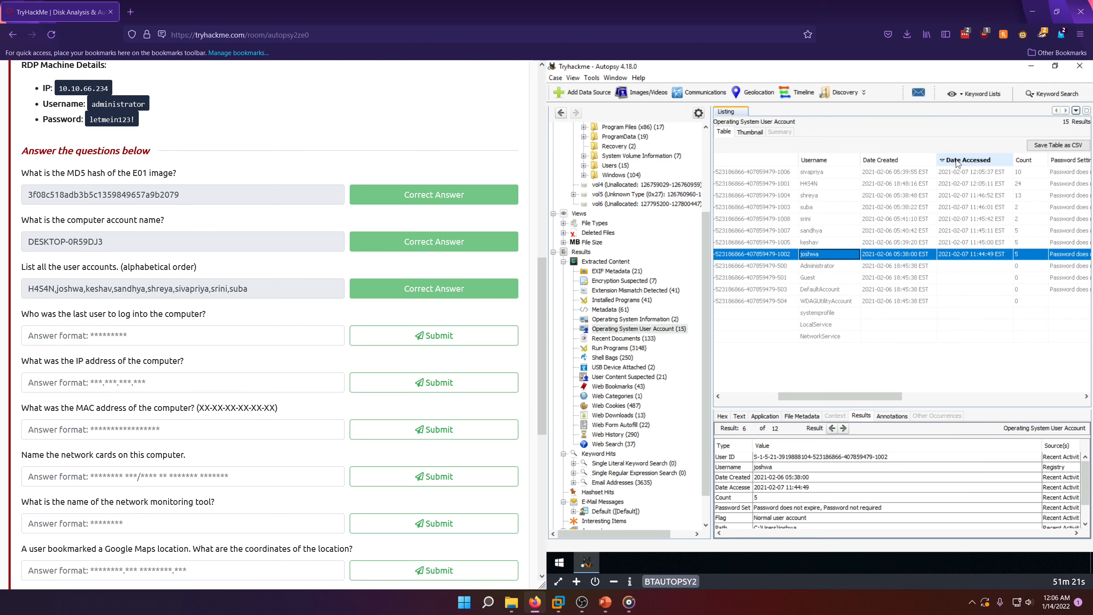
click(946, 172)
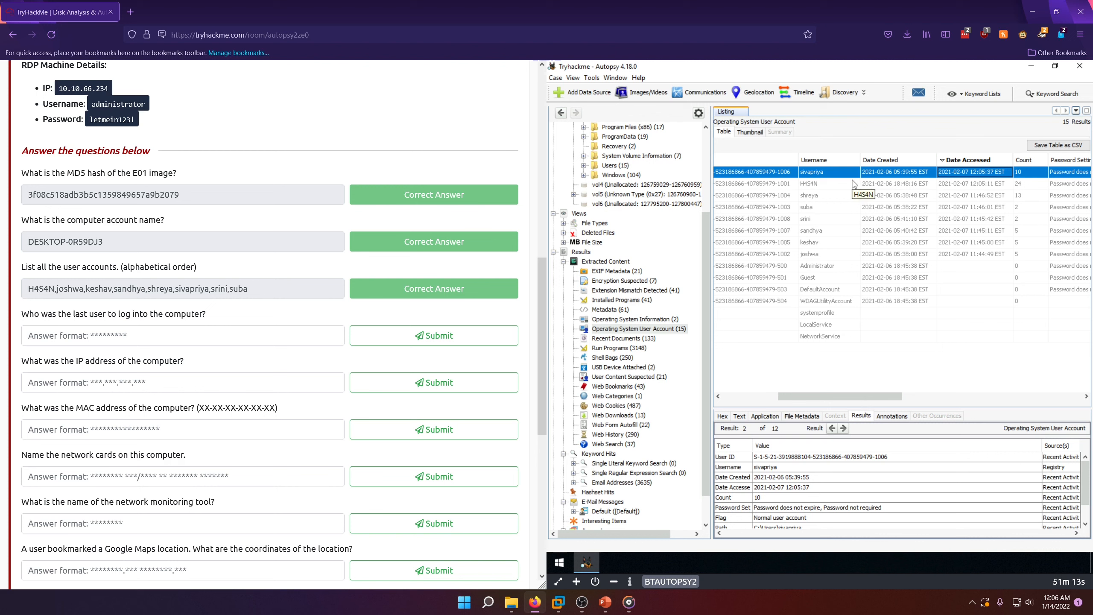
click(156, 345)
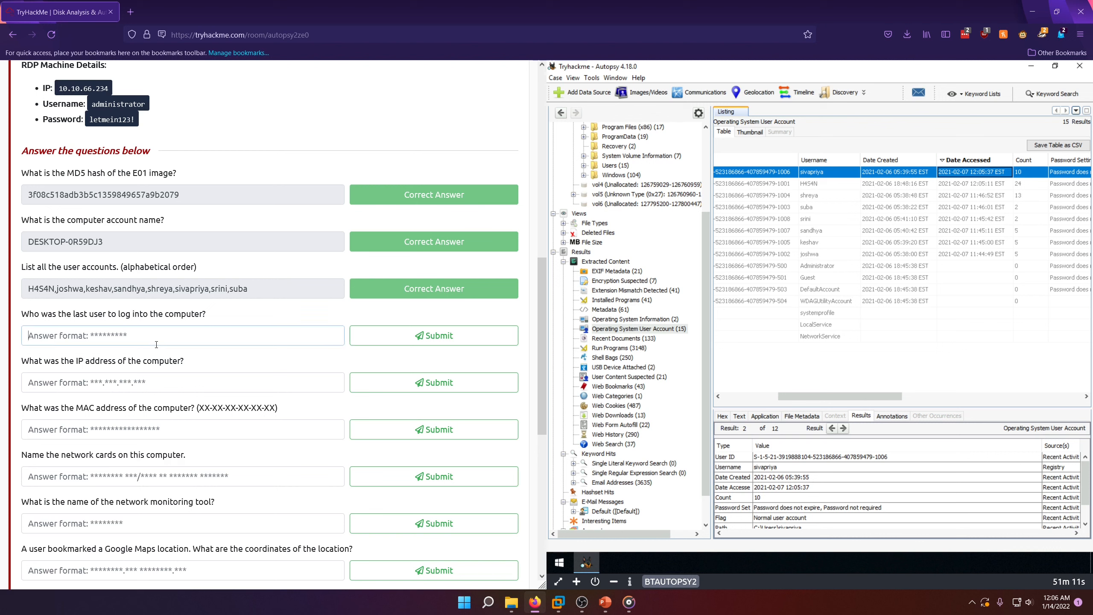
text(sivapriya)
click(431, 336)
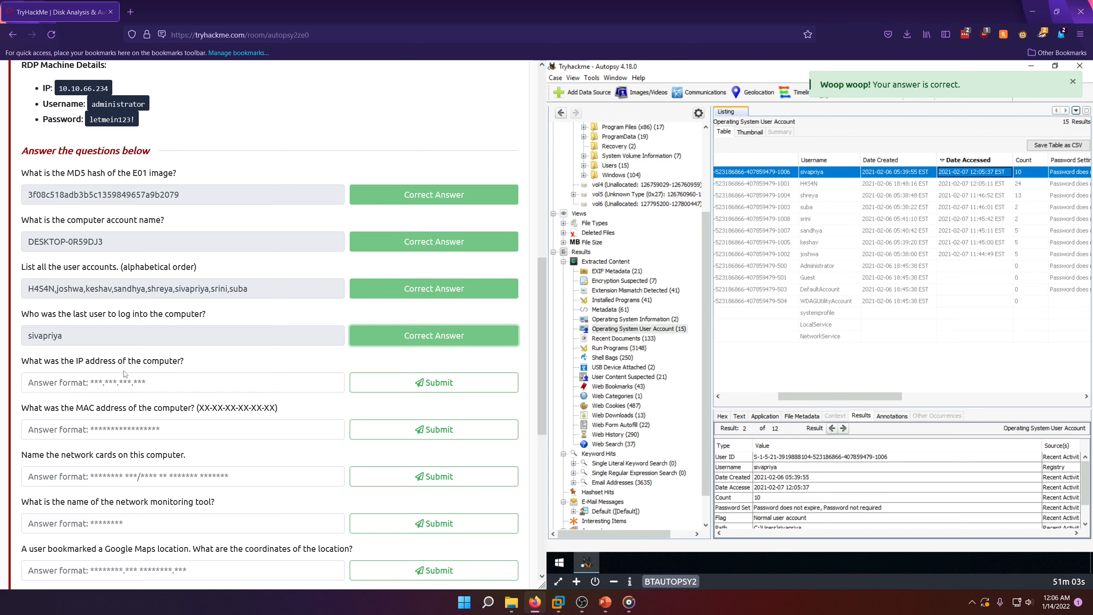
Step: Browse vol3 of HASAN2.E01 to the Windows/System32/drivers/etc folder and list its files
scroll(652, 315, up, 4)
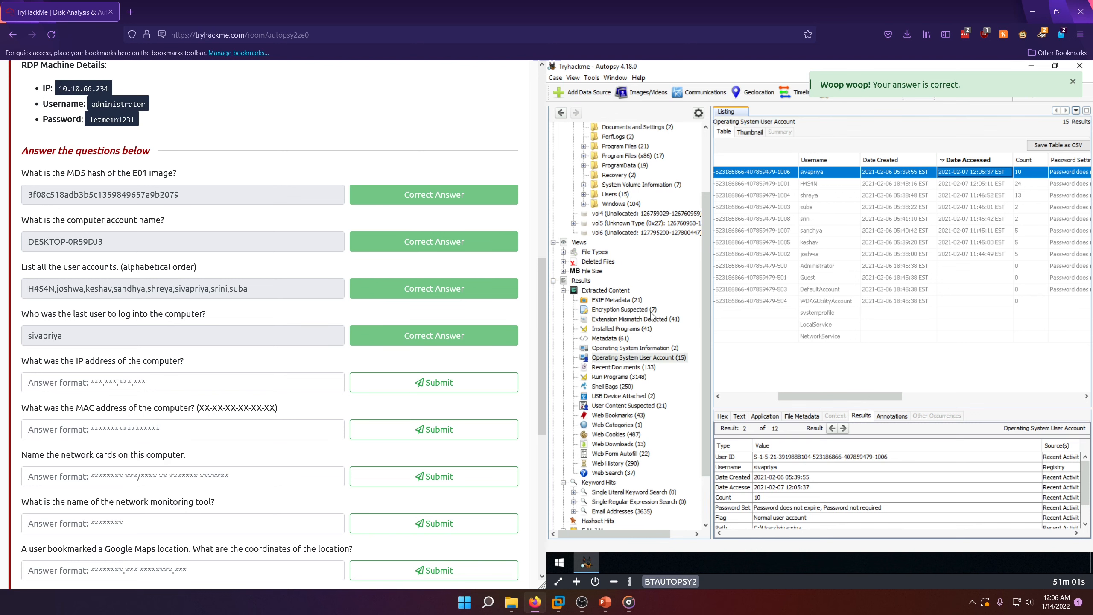
scroll(652, 317, up, 1)
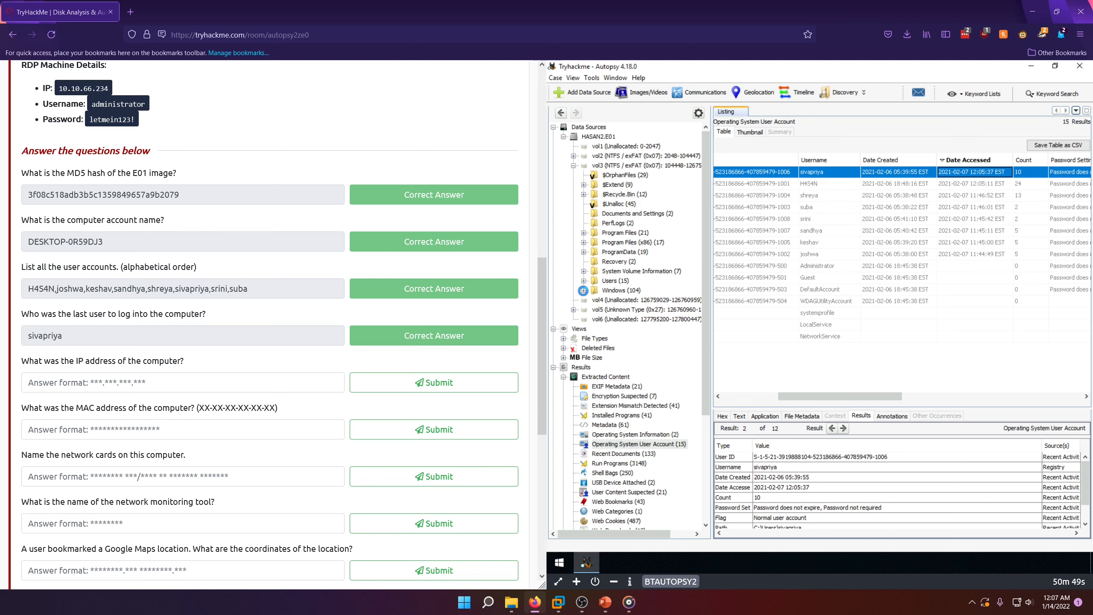
click(584, 290)
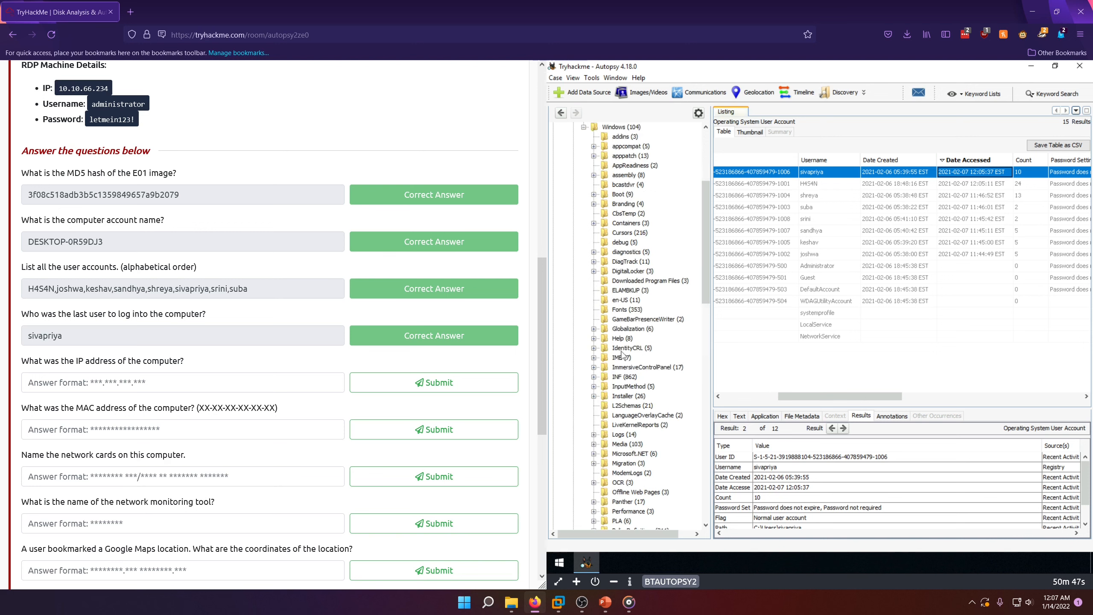
scroll(627, 349, down, 5)
scroll(626, 350, down, 2)
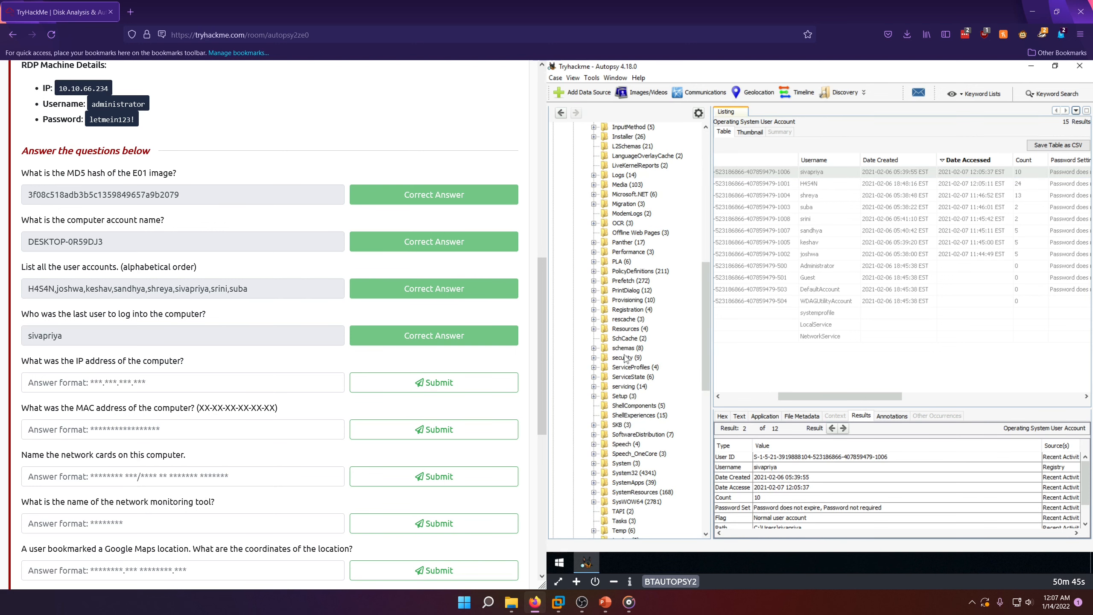
click(594, 473)
scroll(607, 344, down, 2)
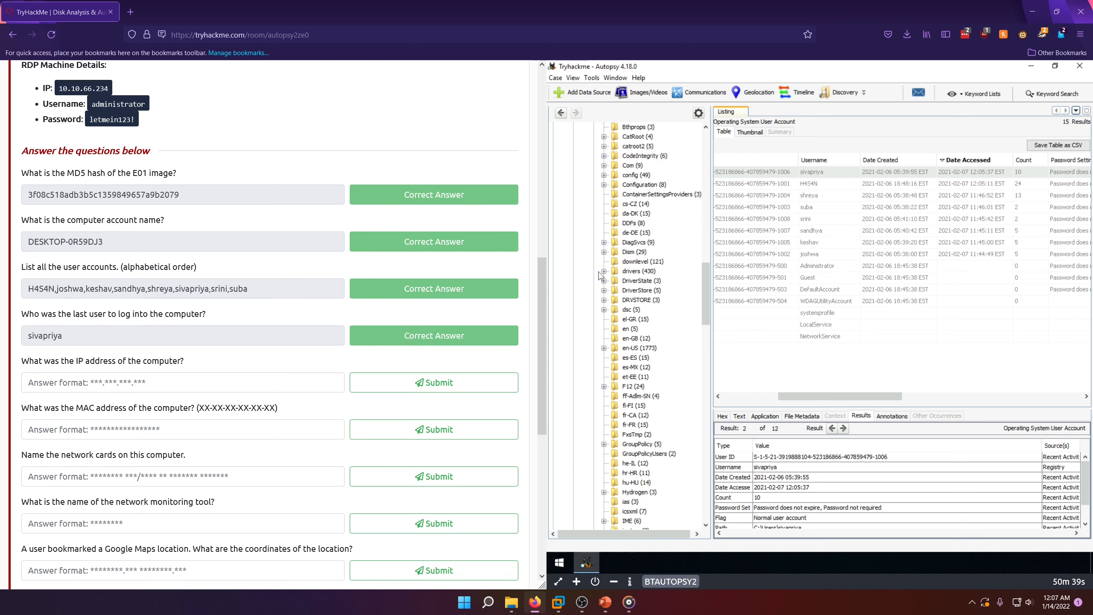
click(604, 271)
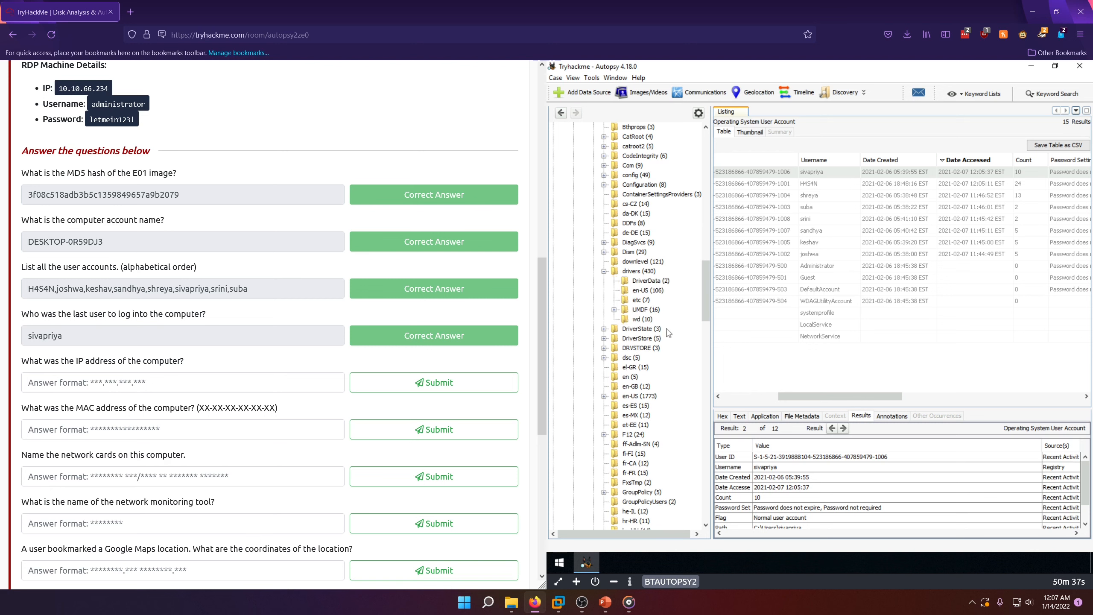
click(642, 300)
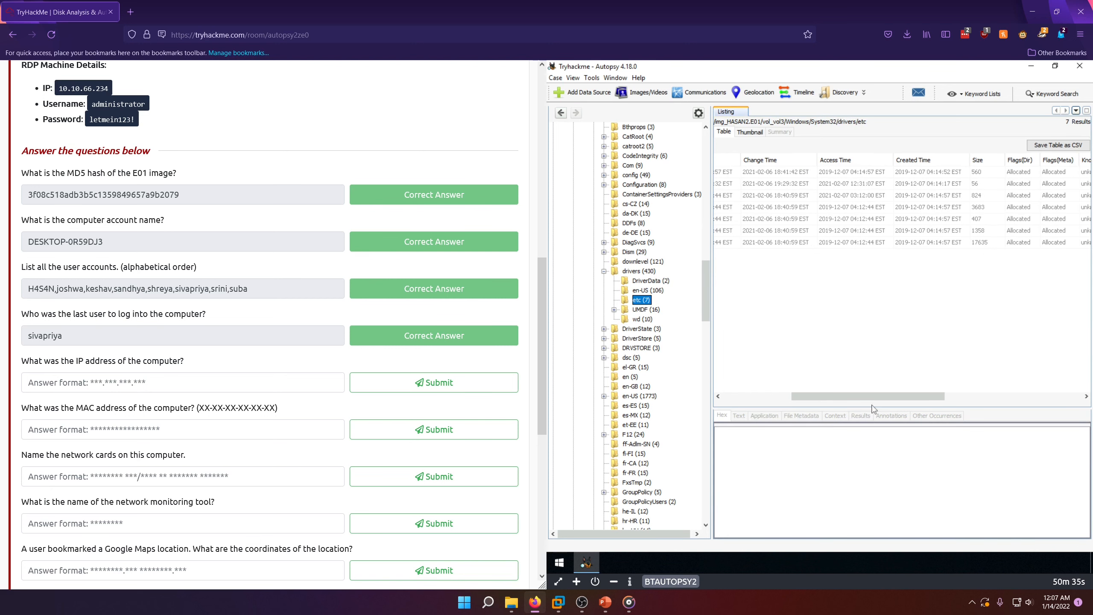
drag(868, 398, 800, 397)
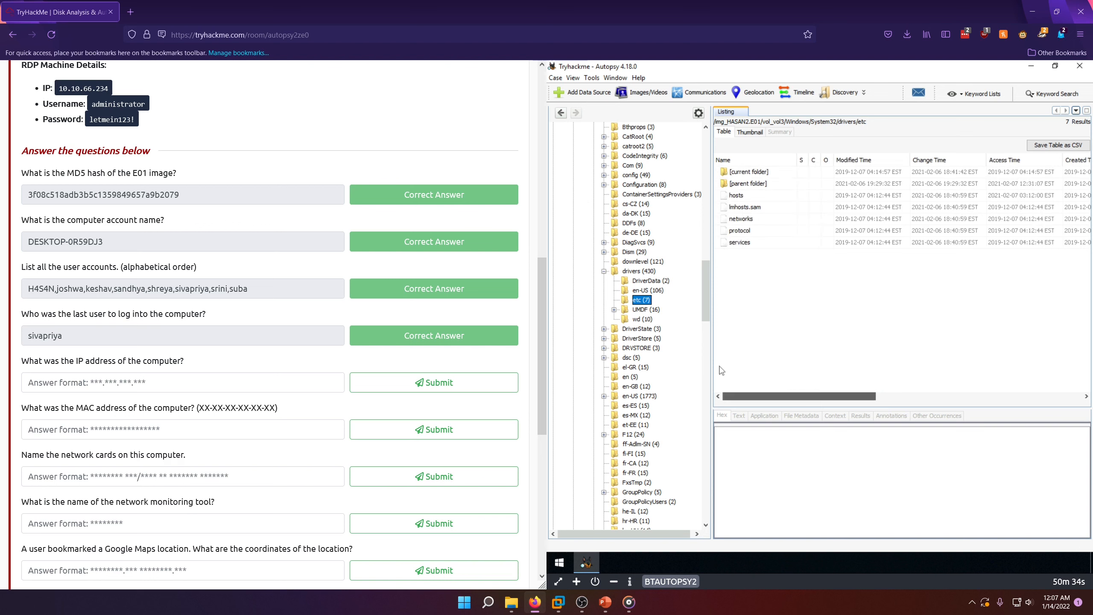
Step: View the hosts file as text in an enlarged content viewer and examine its host entries for the computer's IP address
click(736, 196)
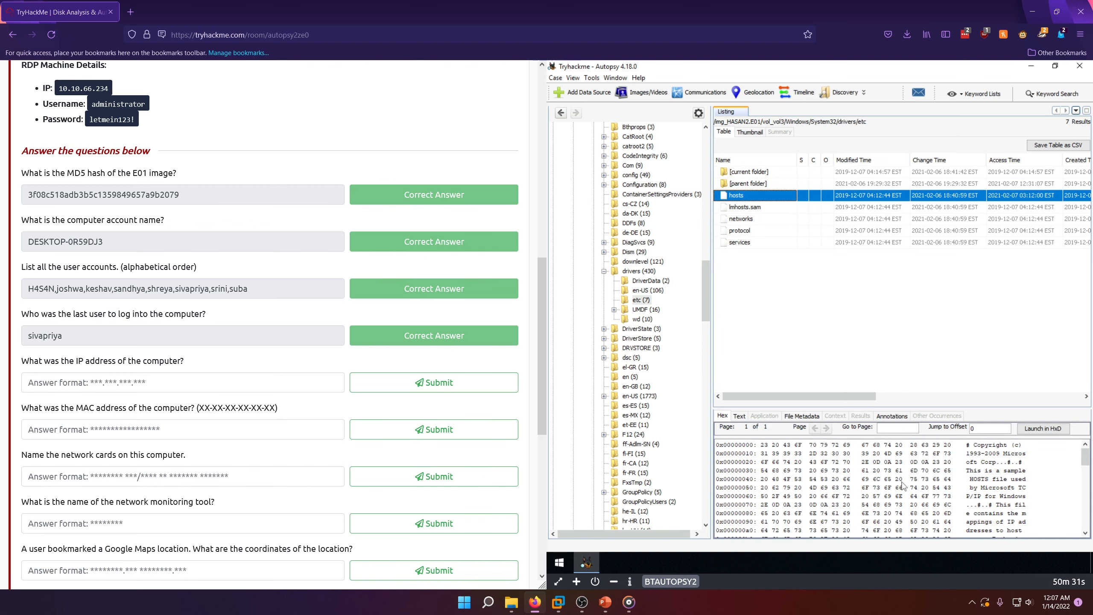
click(739, 416)
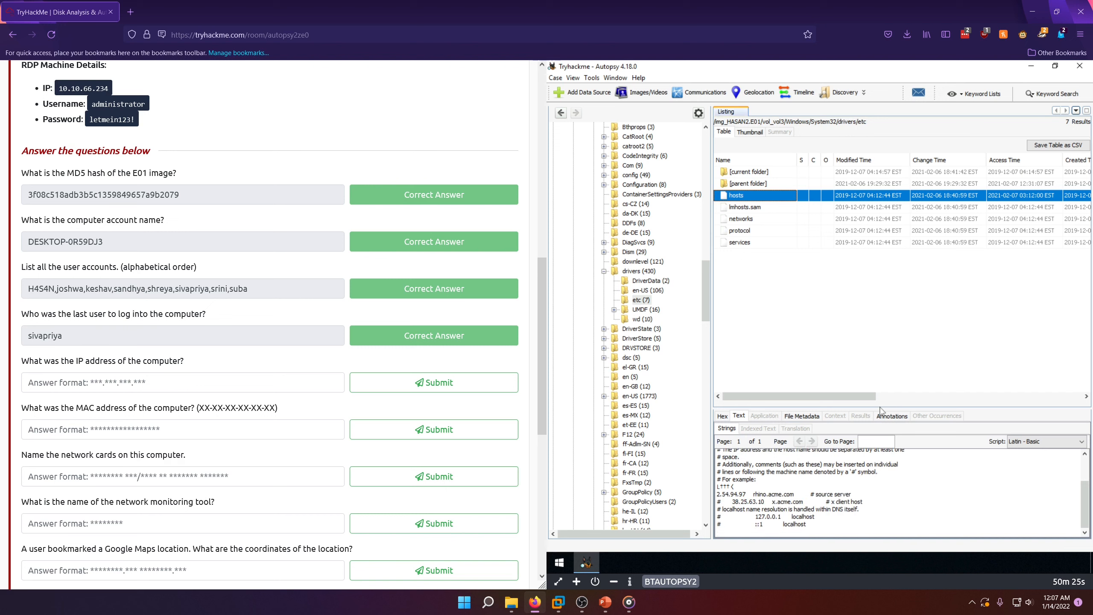
drag(881, 407, 875, 298)
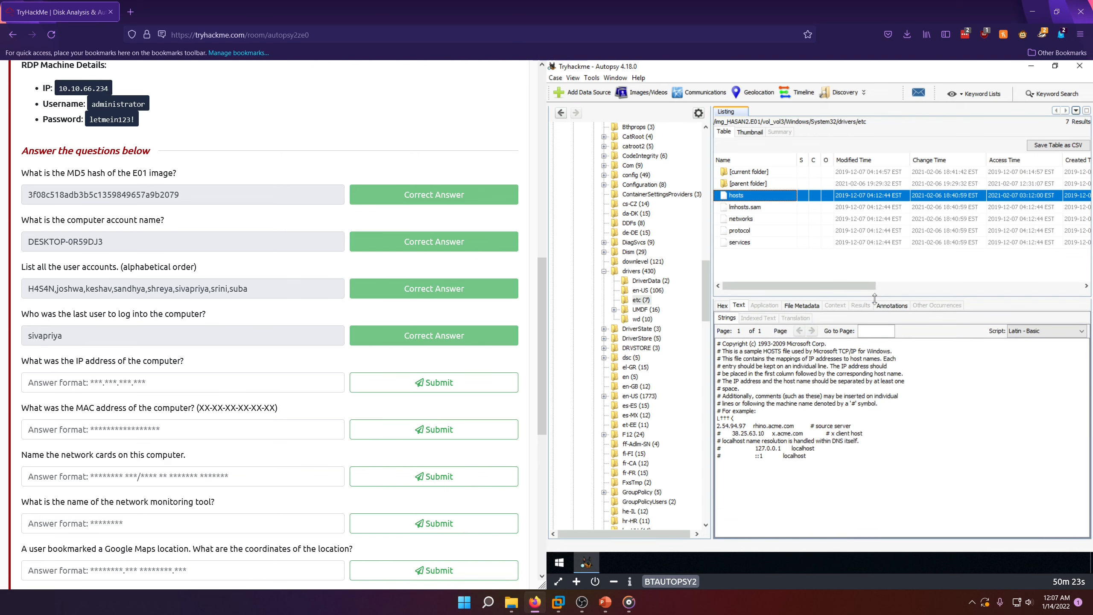
drag(726, 426, 846, 447)
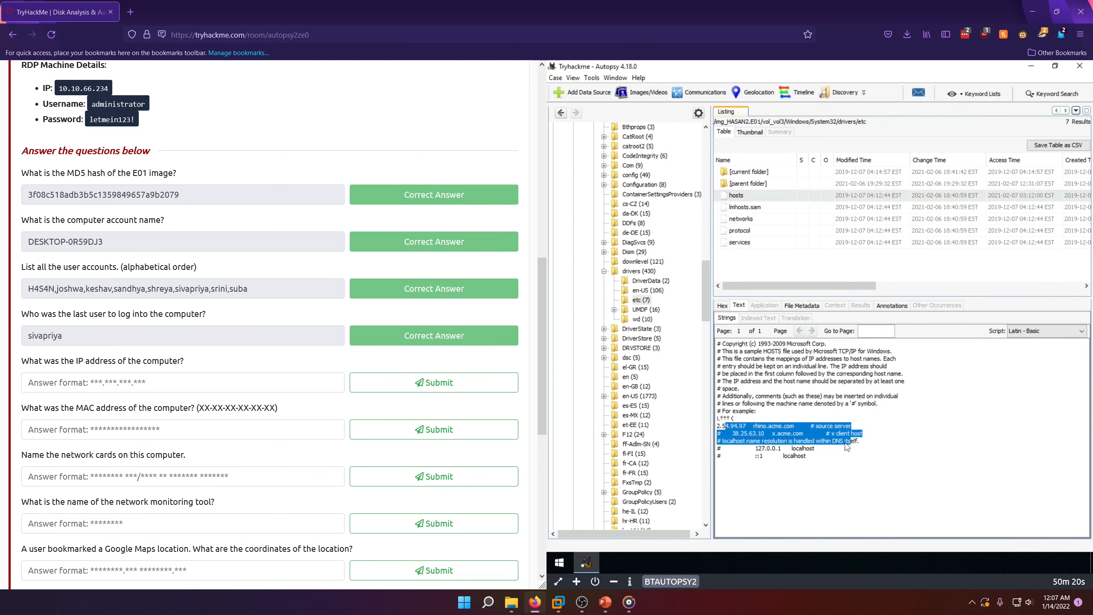
click(797, 436)
double_click(780, 426)
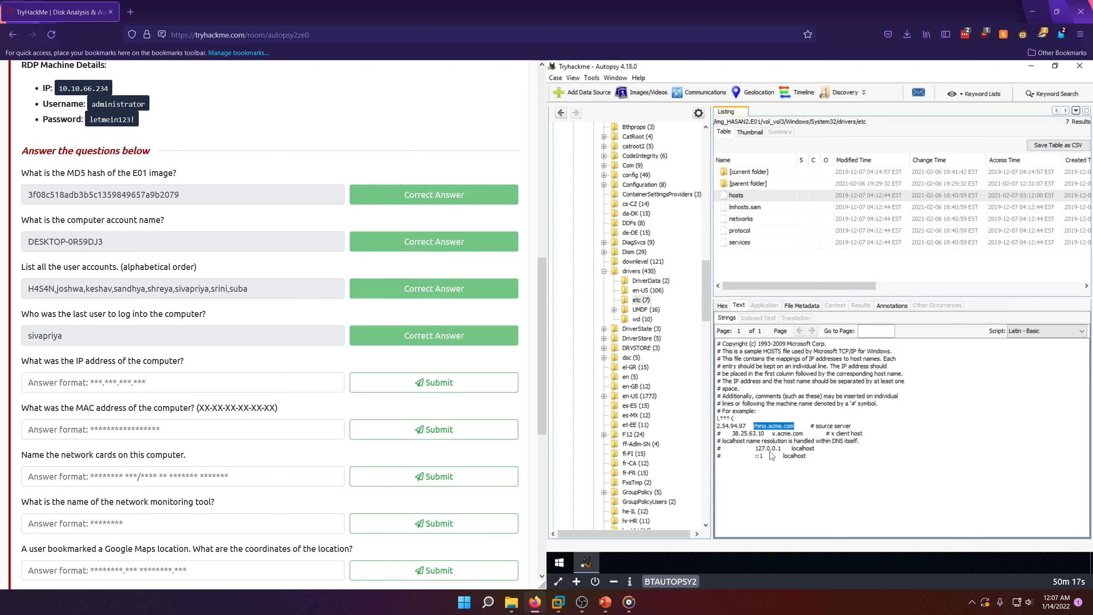
Step: Check the hosts file's loopback entry, and examine lmhosts.sam as text for the computer's IP address
double_click(770, 450)
click(846, 448)
click(745, 207)
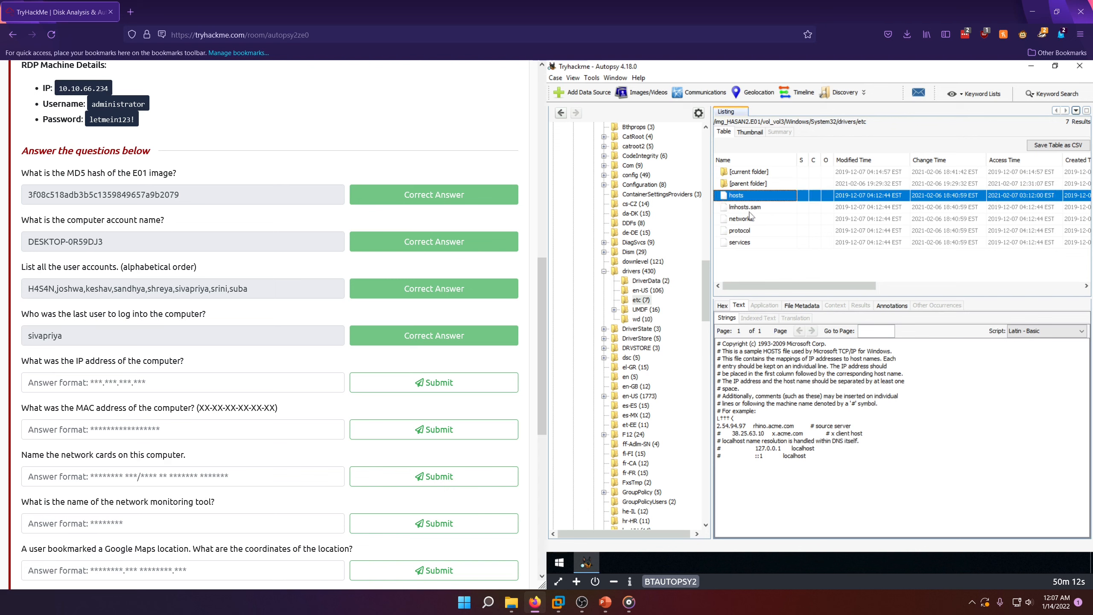
click(740, 306)
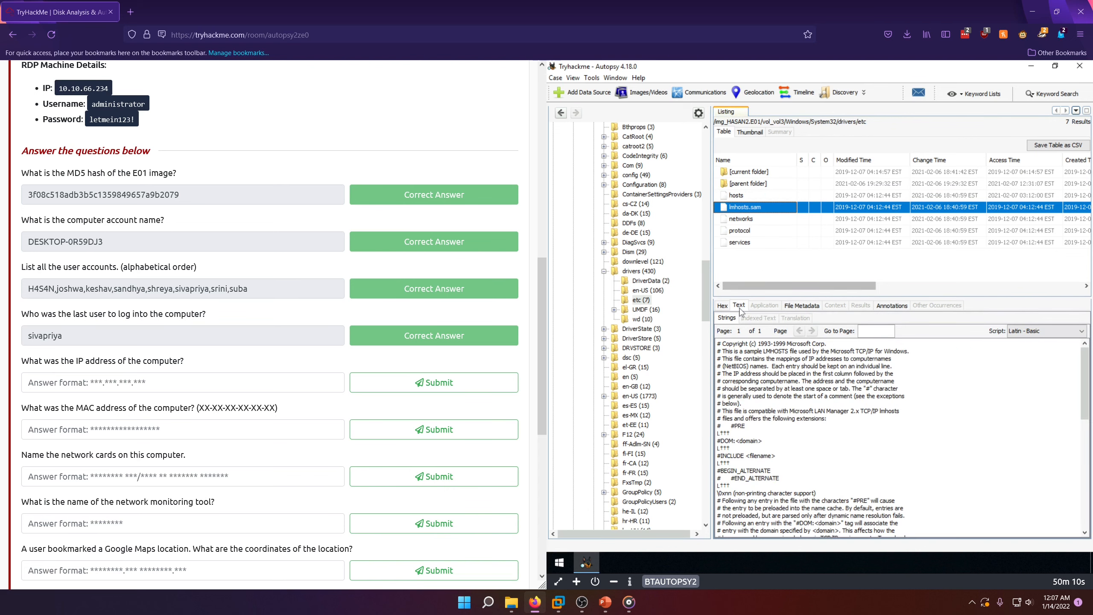
scroll(792, 405, down, 15)
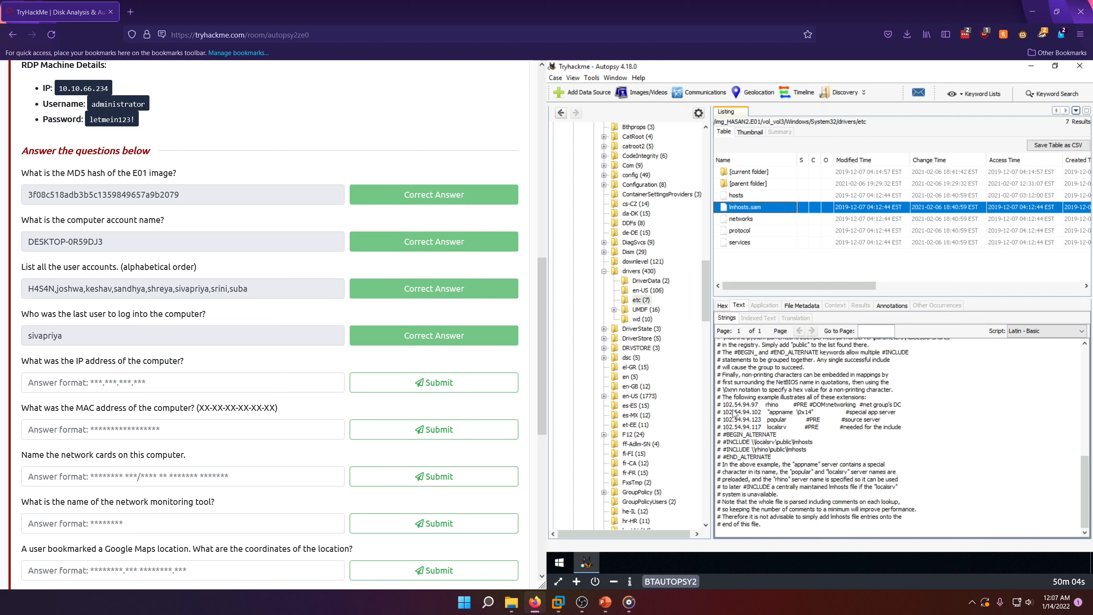
click(862, 424)
double_click(740, 420)
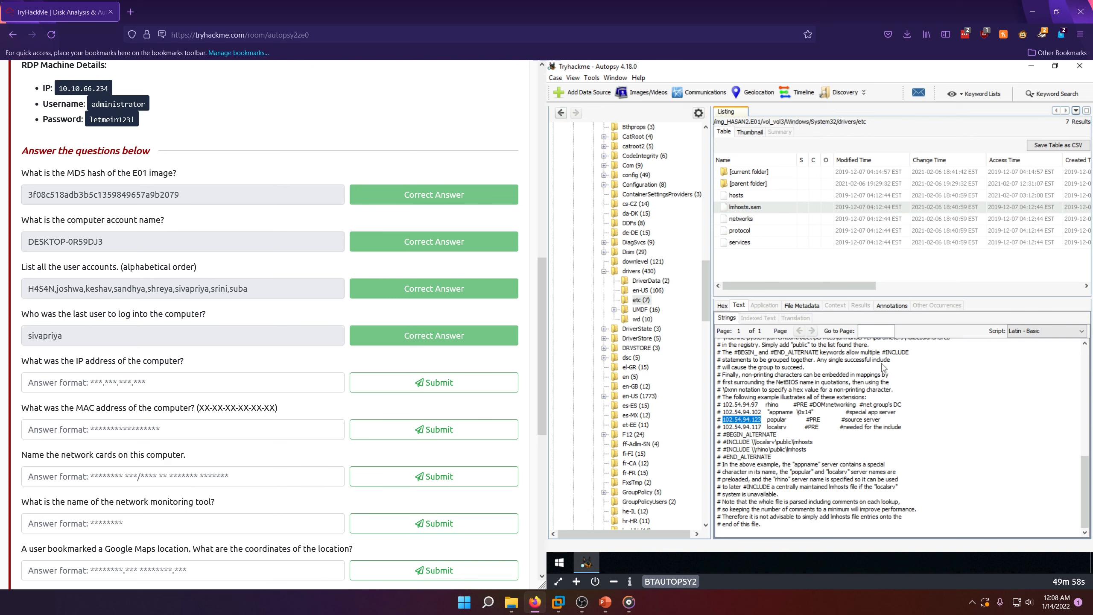
Step: Examine the networks and services files as text for the computer's IP address
click(741, 219)
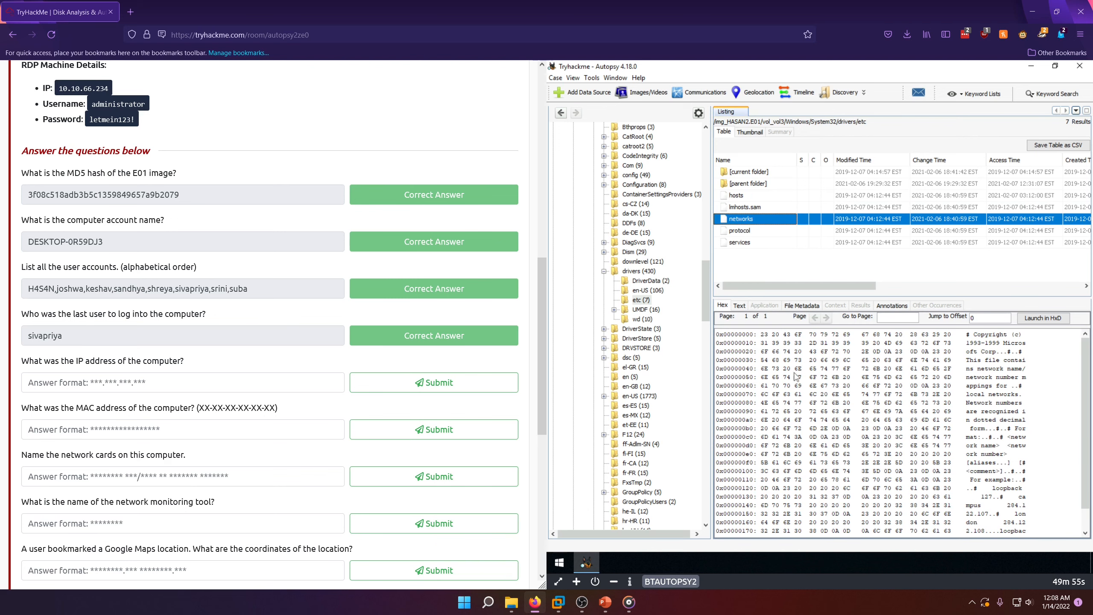
click(740, 305)
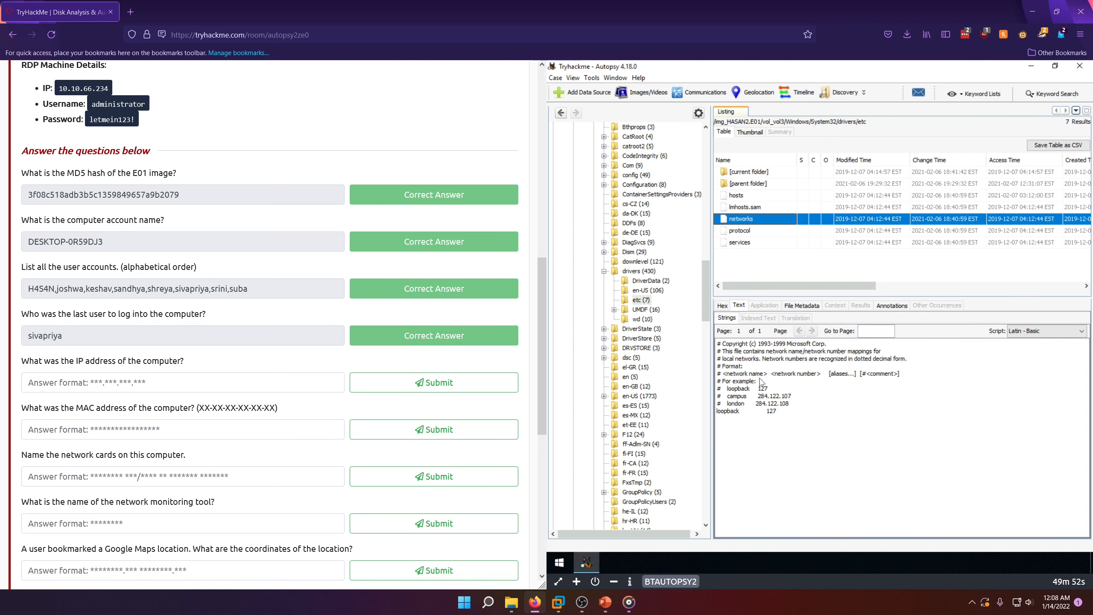
click(740, 231)
click(740, 243)
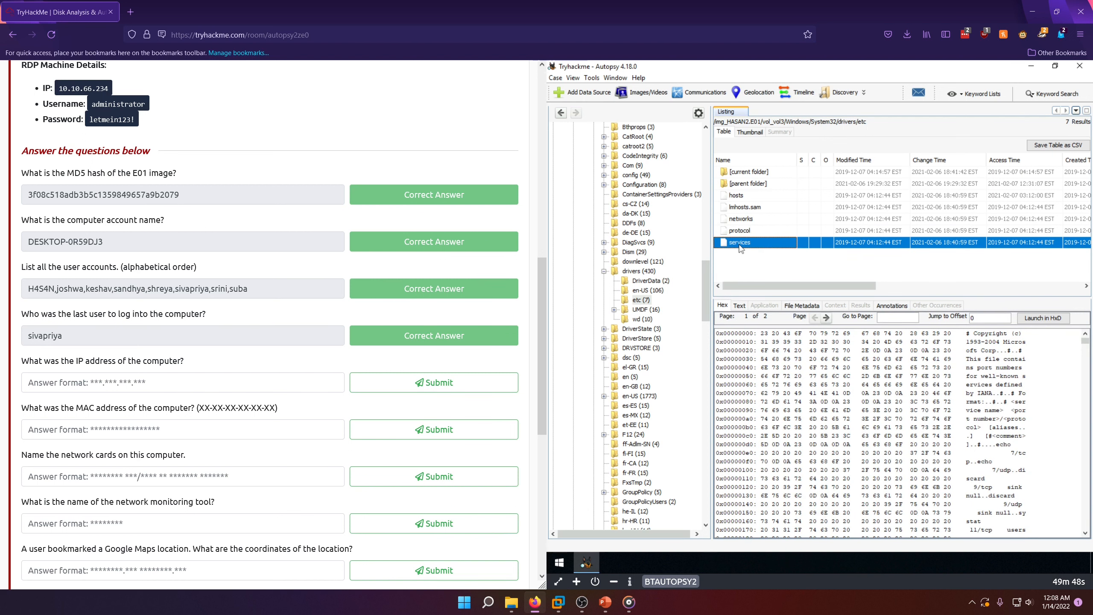
scroll(822, 383, down, 5)
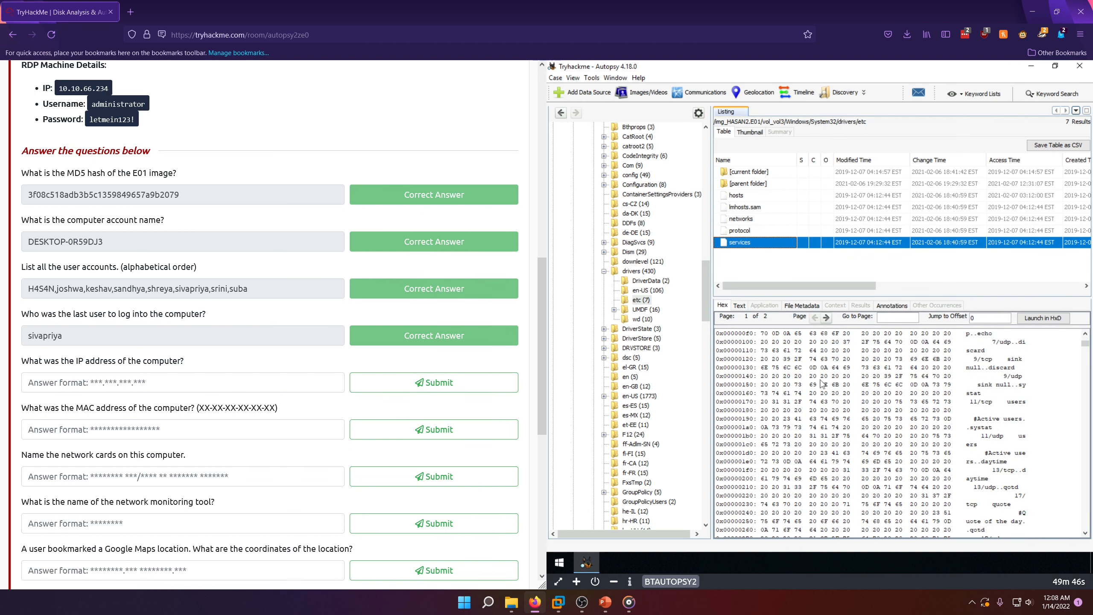
click(739, 305)
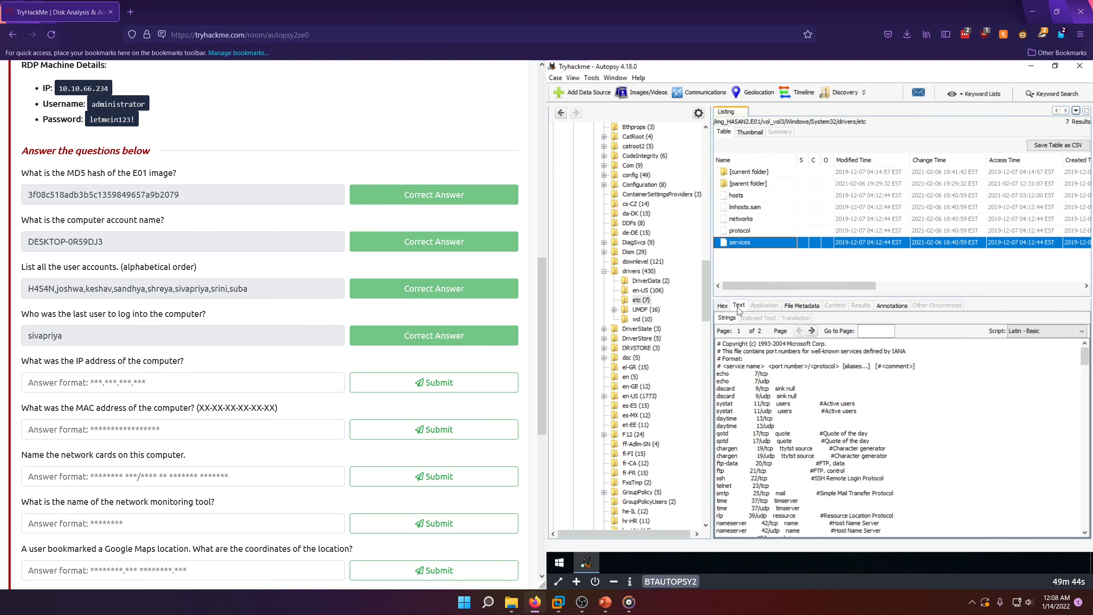
scroll(814, 407, down, 20)
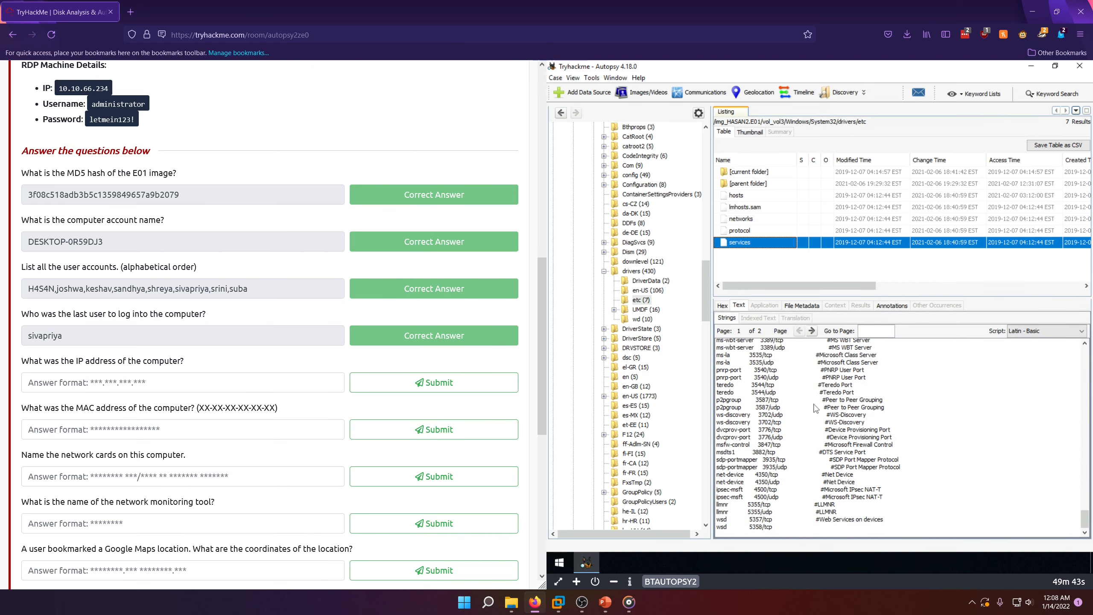
Step: Examine the protocol file as text and recheck the address entries in the networks file
click(757, 232)
click(740, 306)
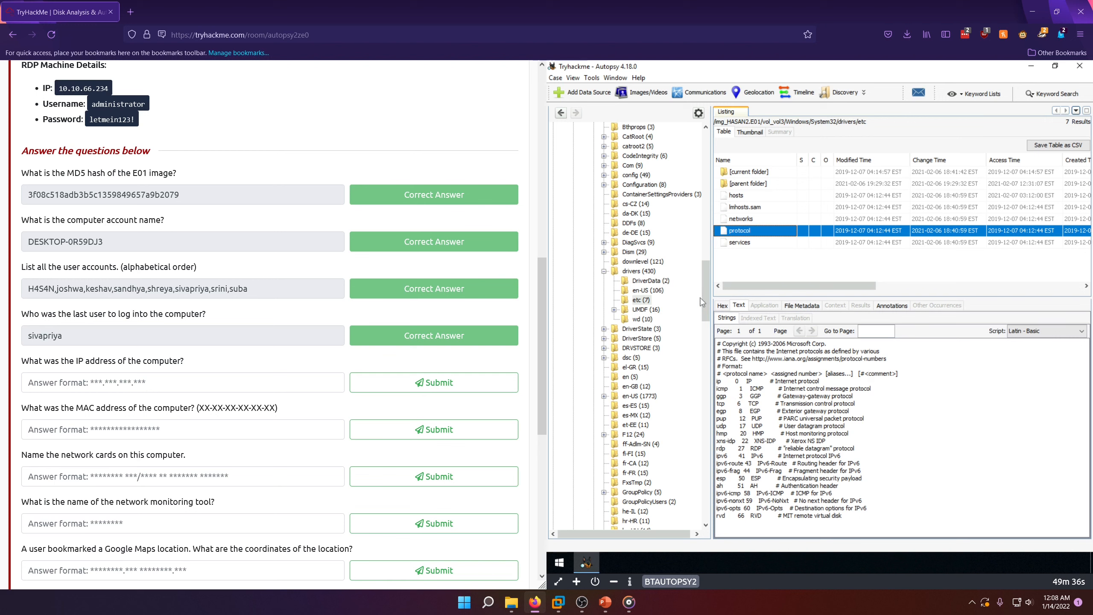
click(761, 220)
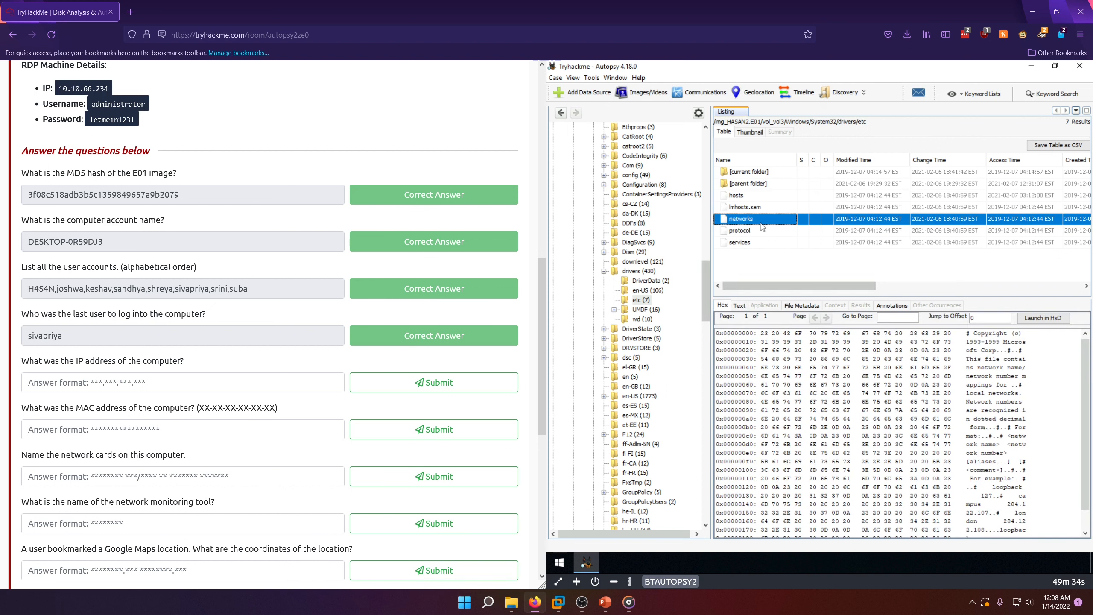
click(739, 305)
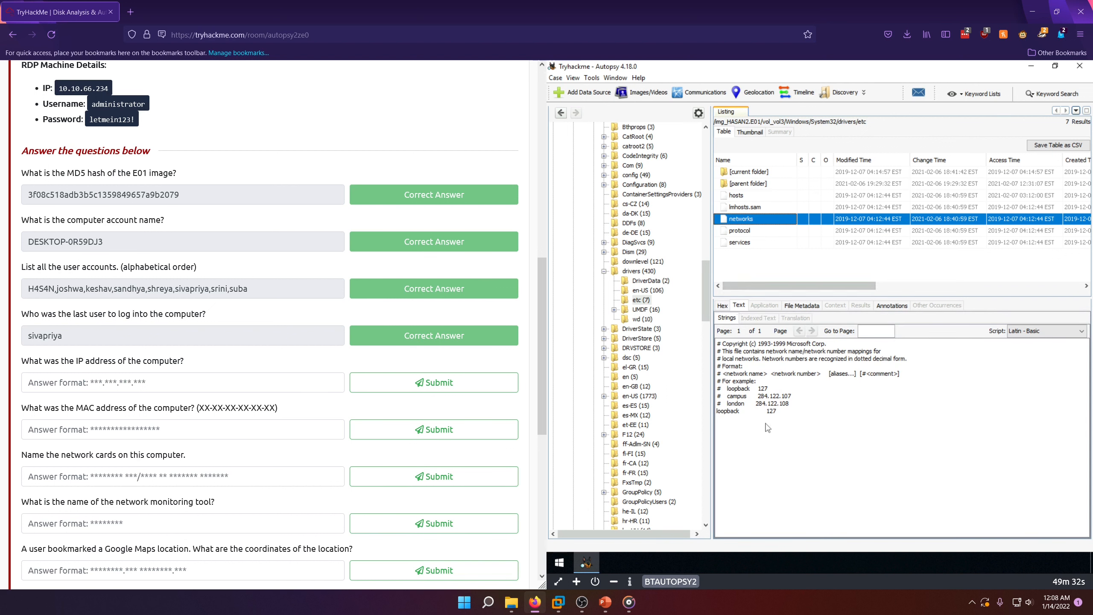
drag(733, 396, 767, 404)
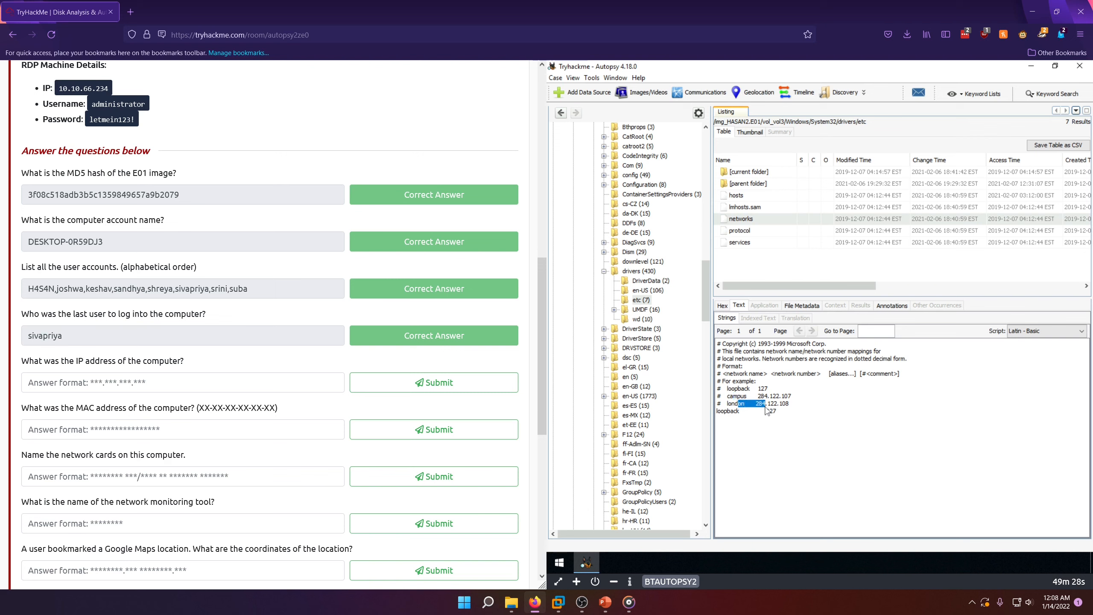
click(747, 207)
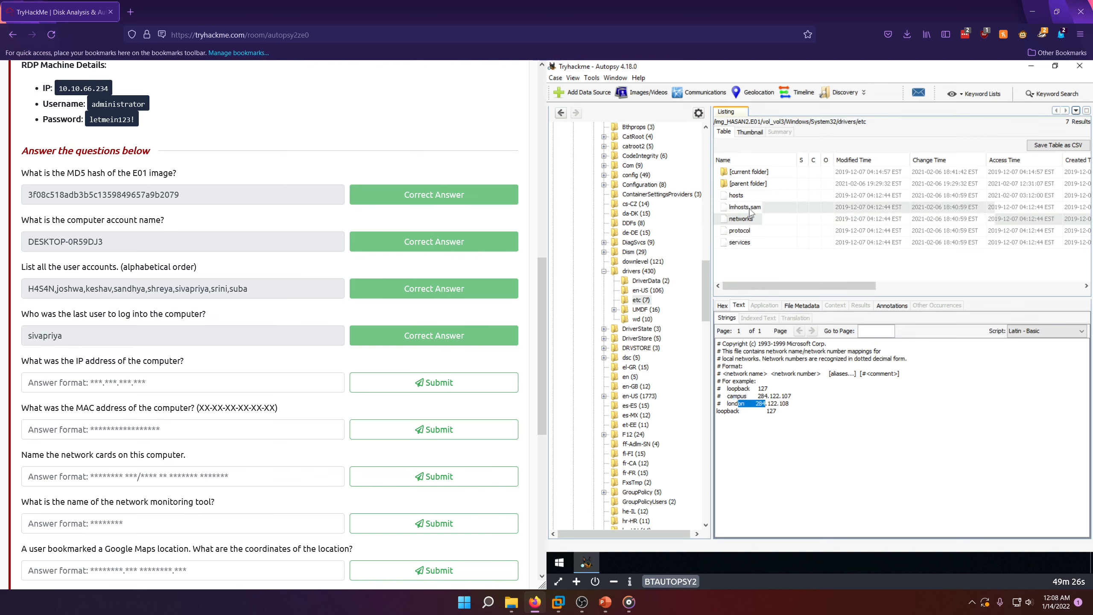
Step: Collapse the Windows folder in vol3 and browse to Program Files (x86)/Look@LAN to list its files
scroll(659, 330, down, 3)
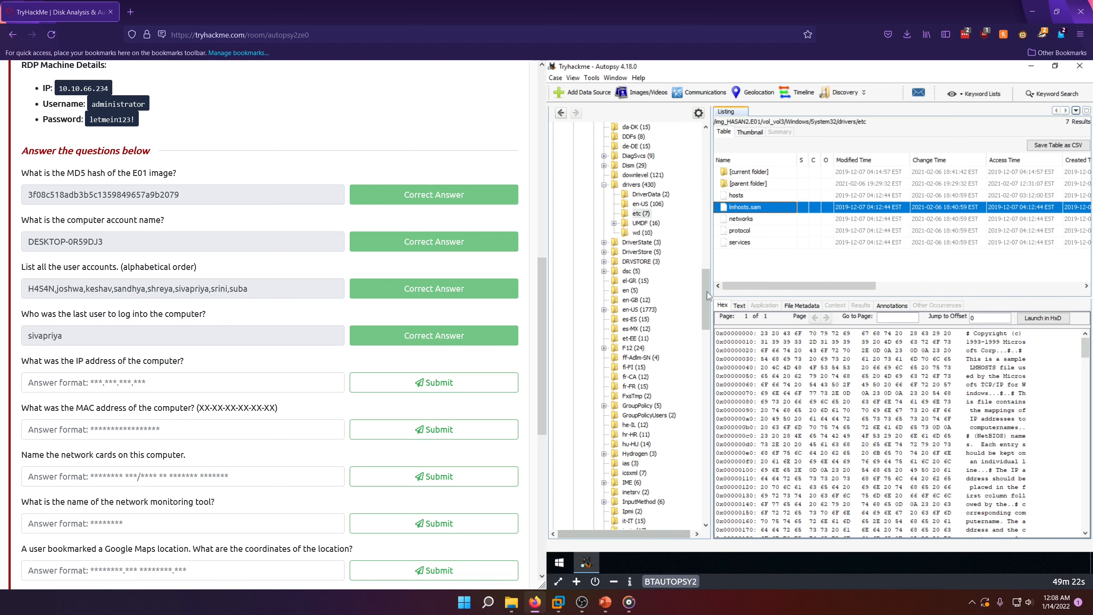
scroll(699, 297, up, 20)
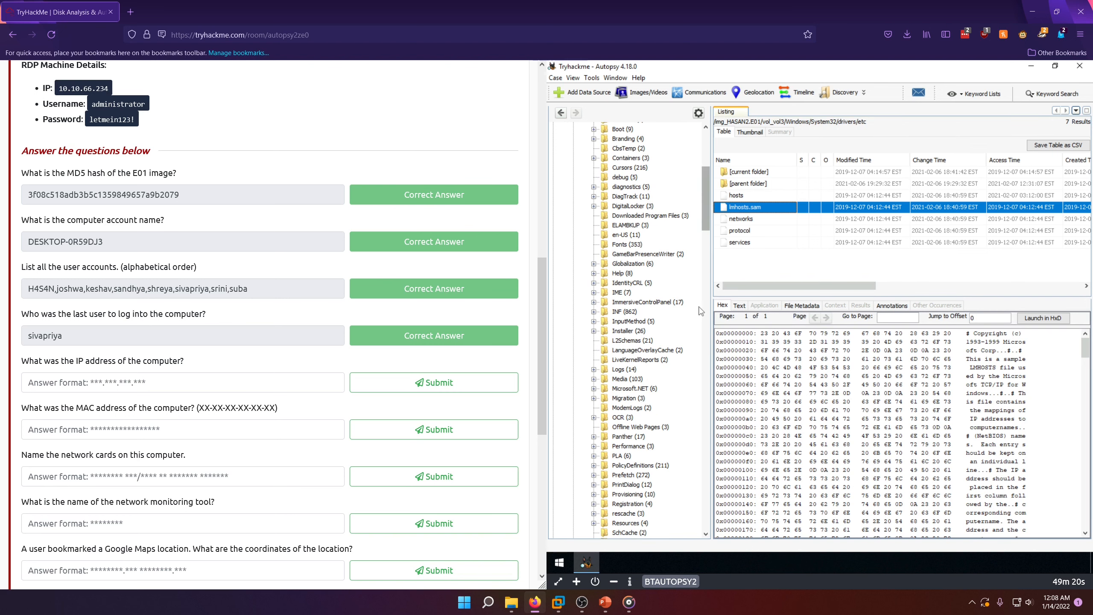
drag(705, 183, 710, 132)
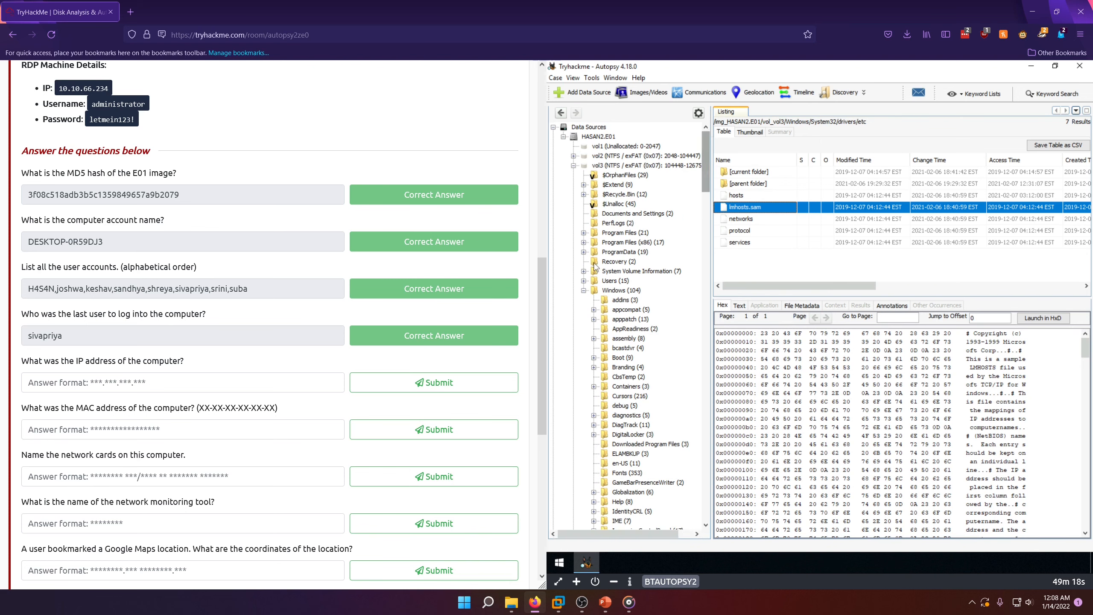
click(584, 290)
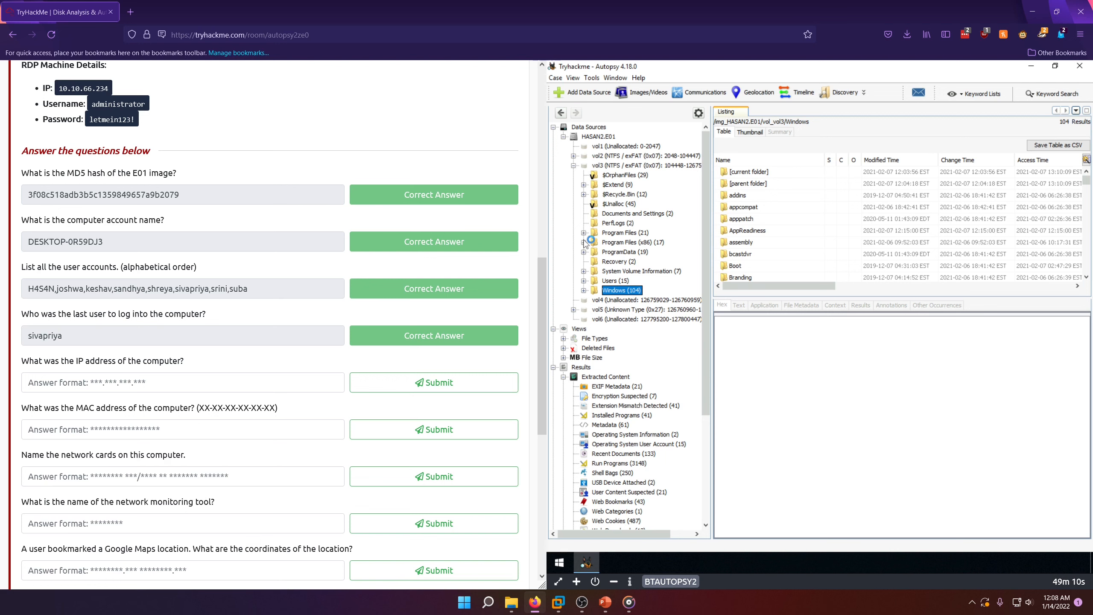
click(585, 233)
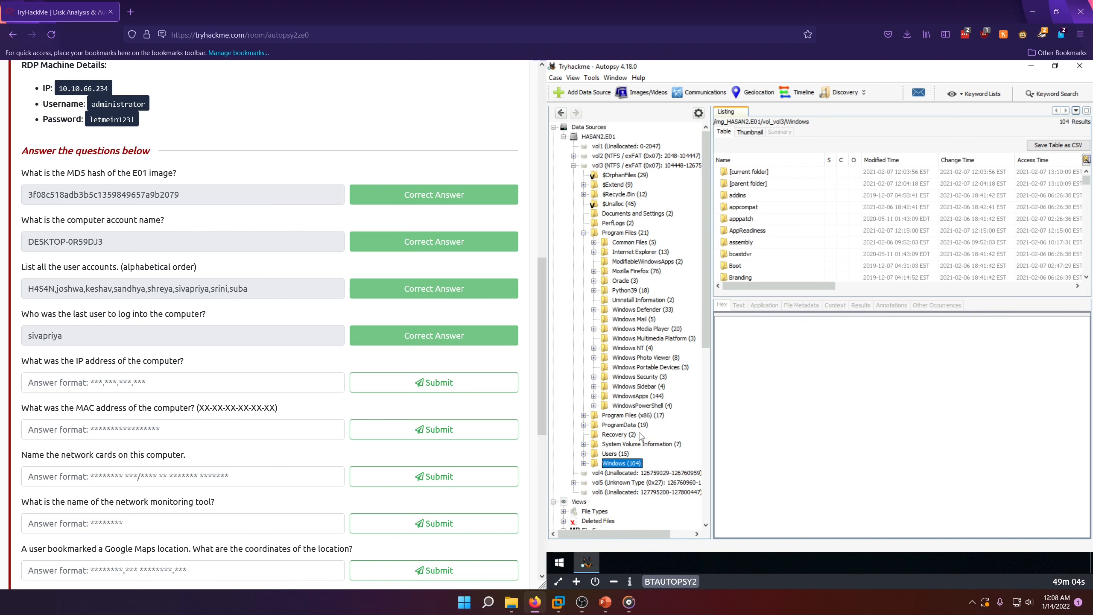
click(584, 233)
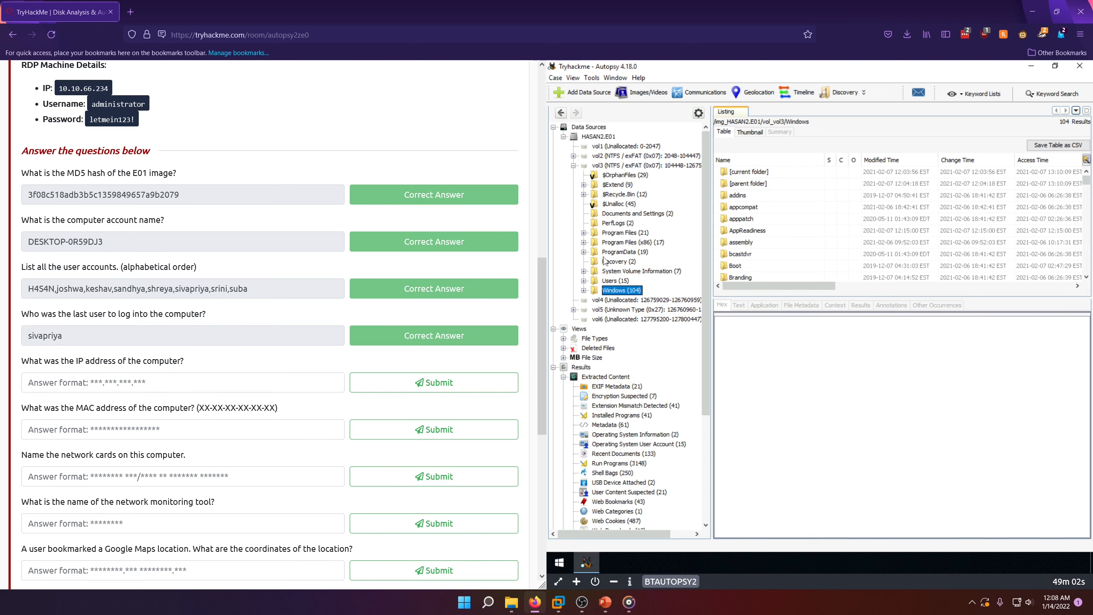
click(584, 243)
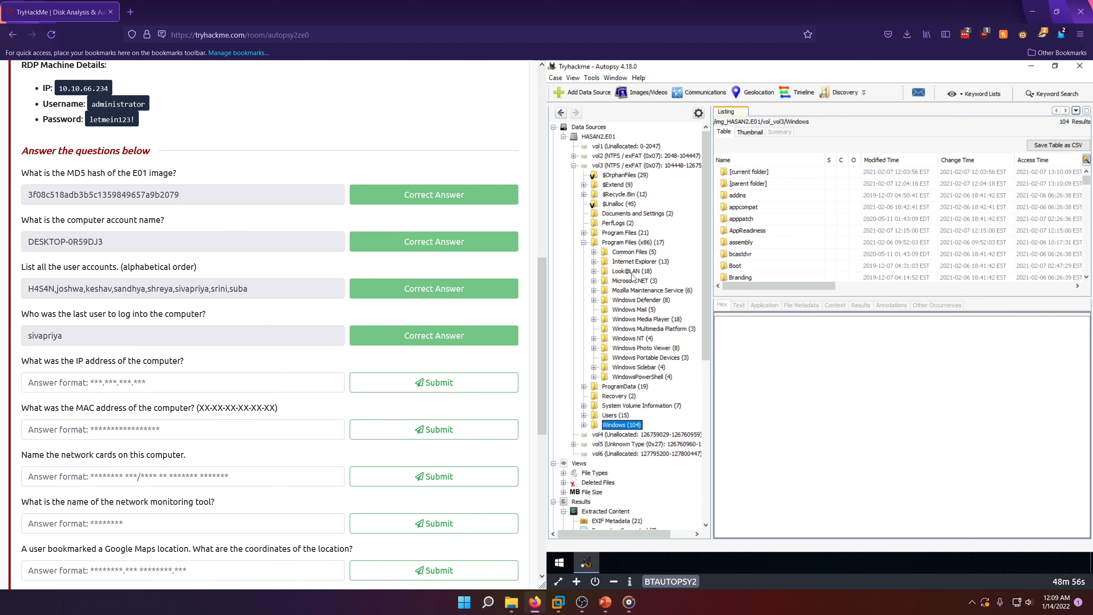
click(595, 272)
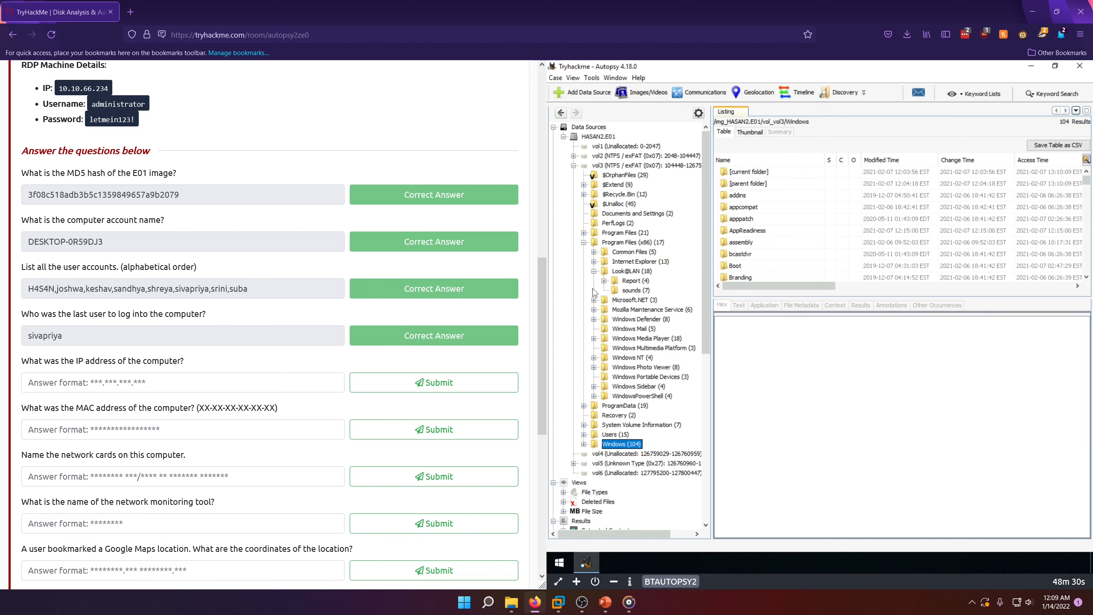
click(632, 270)
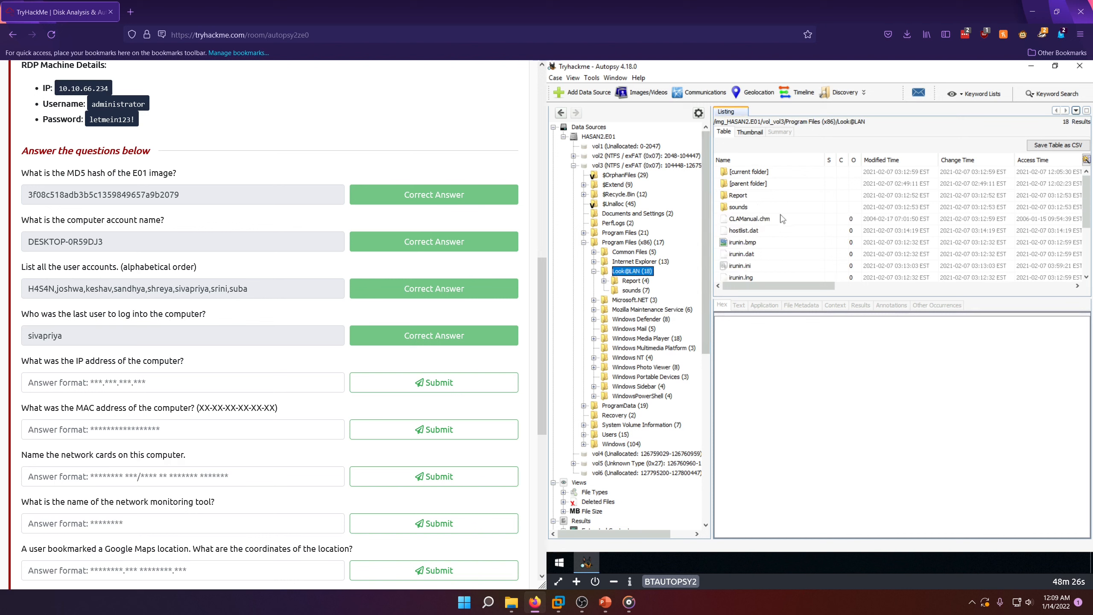
Step: Examine the indexed text of CLAManual.chm, hostlist.dat, irunin.bmp and irunin.dat in the Look@LAN folder for network details
click(766, 219)
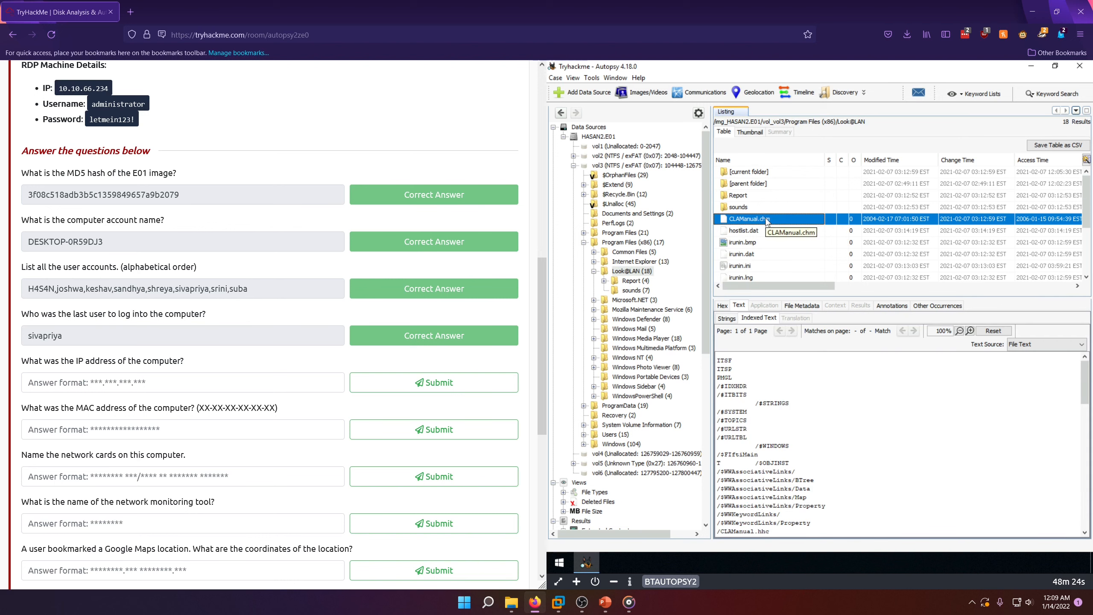
click(744, 232)
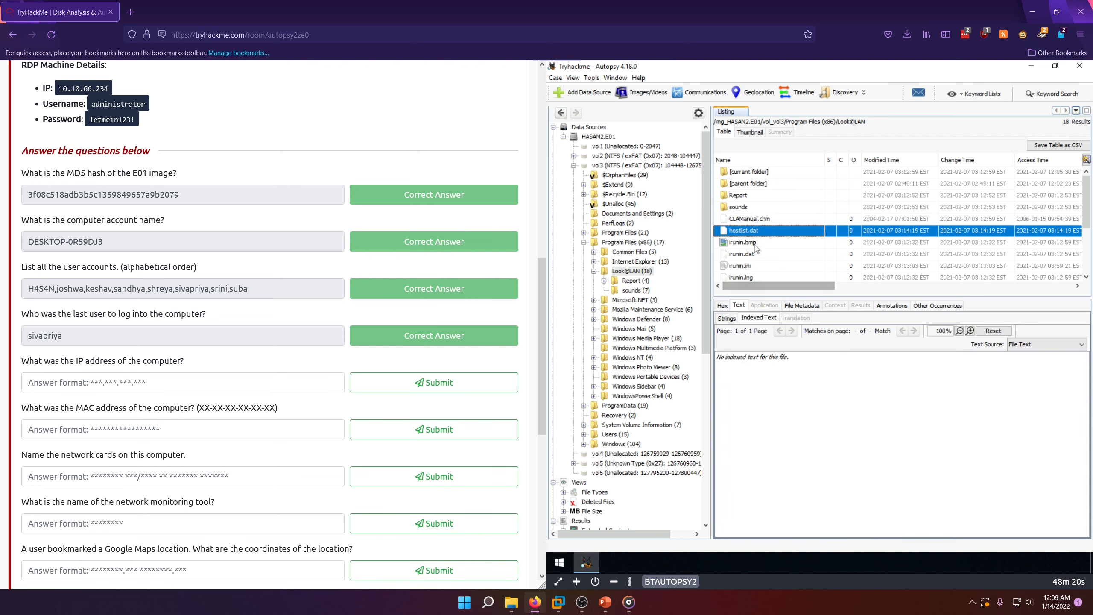
click(754, 246)
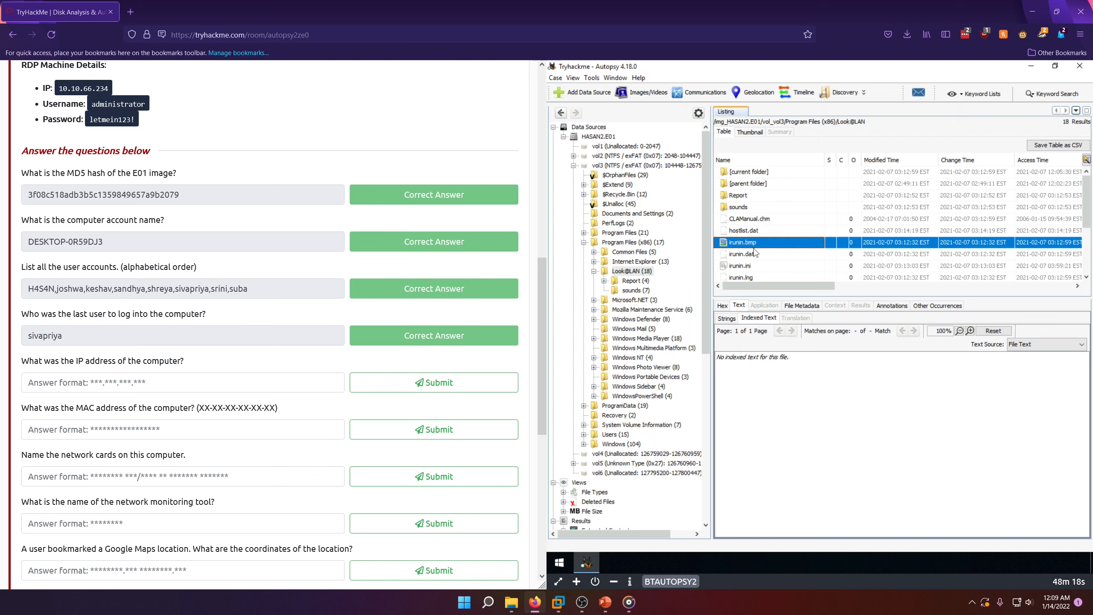
click(757, 256)
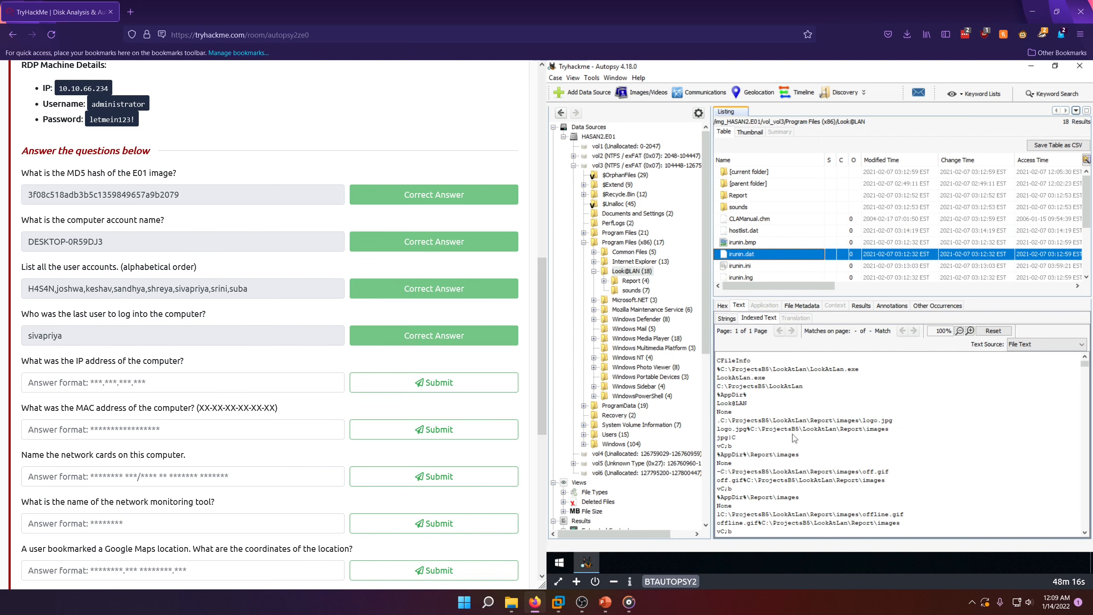
scroll(814, 440, down, 10)
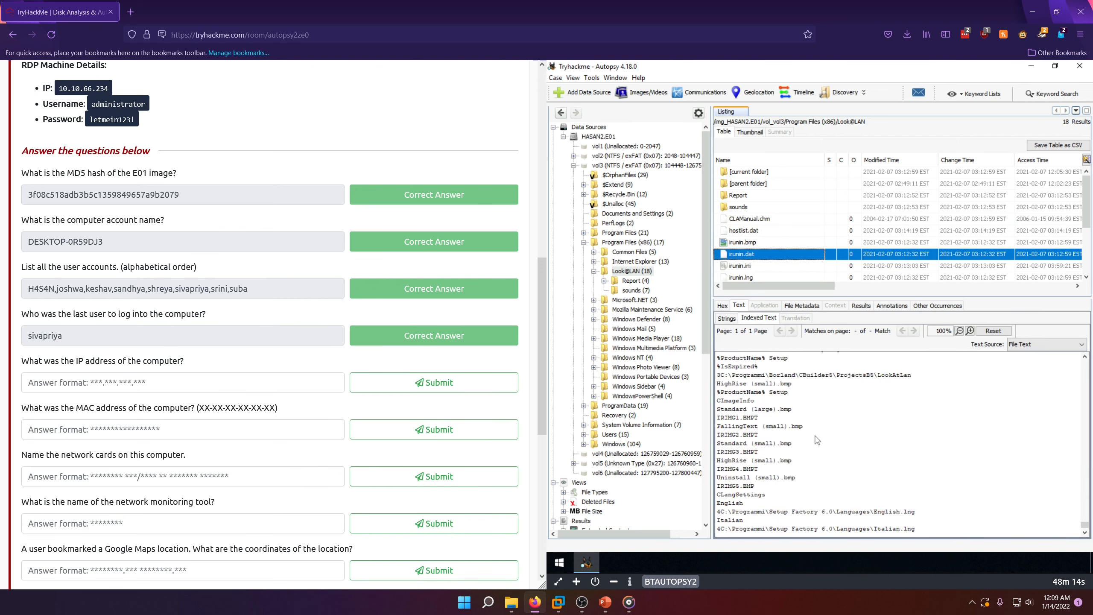
scroll(829, 438, up, 10)
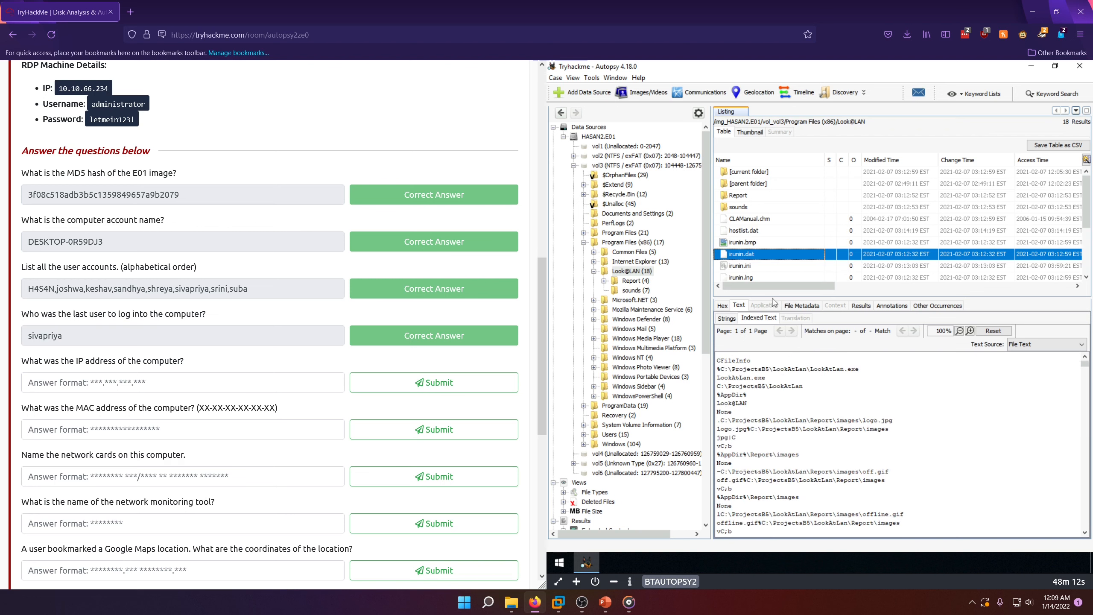
Step: View the indexed text of irunin.ini and submit its LANIP value, 192.168.130.216, as the computer's IP address answer
click(741, 266)
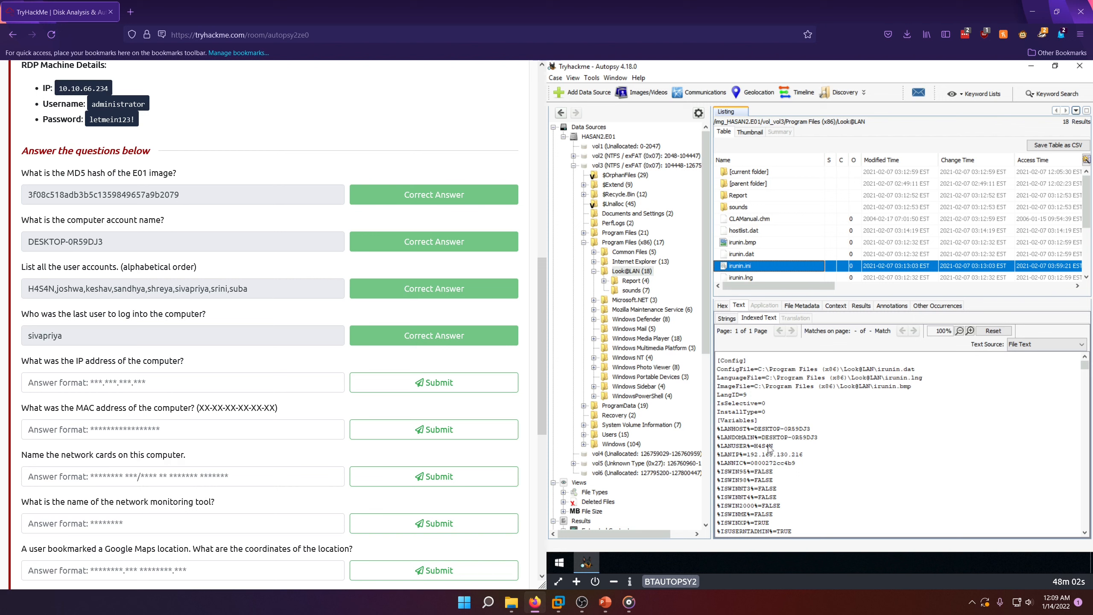
drag(766, 447, 769, 448)
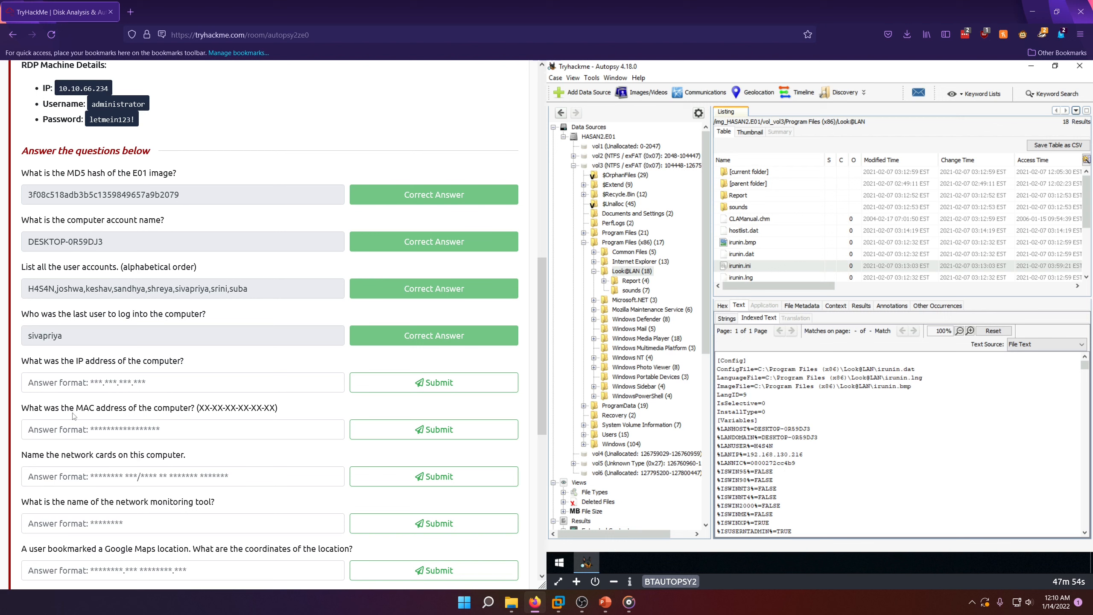
click(98, 384)
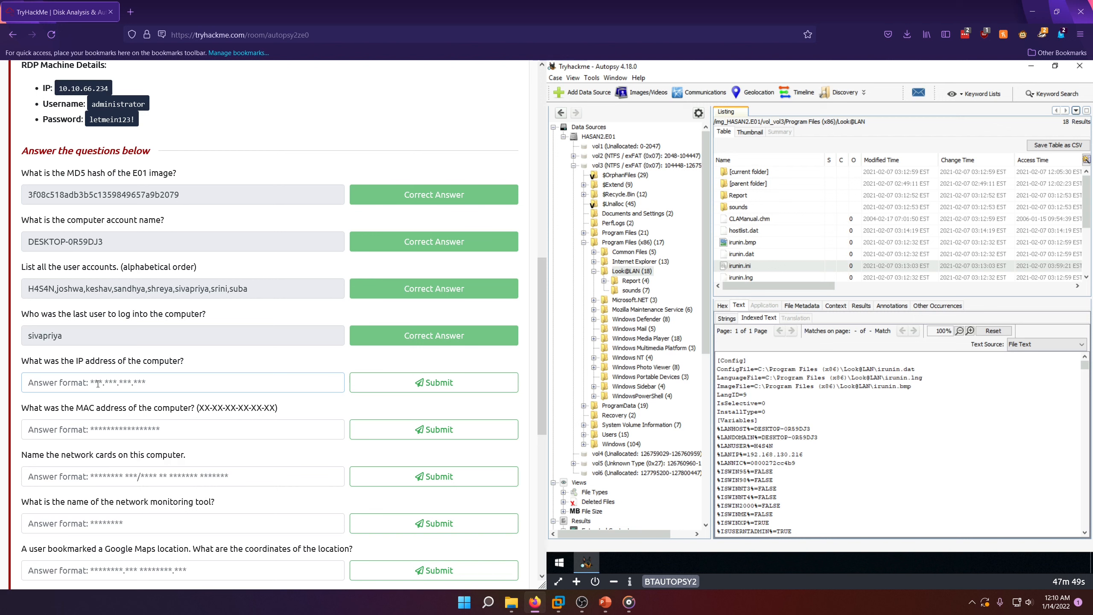
text(192.)
text(168.130.216)
key(Return)
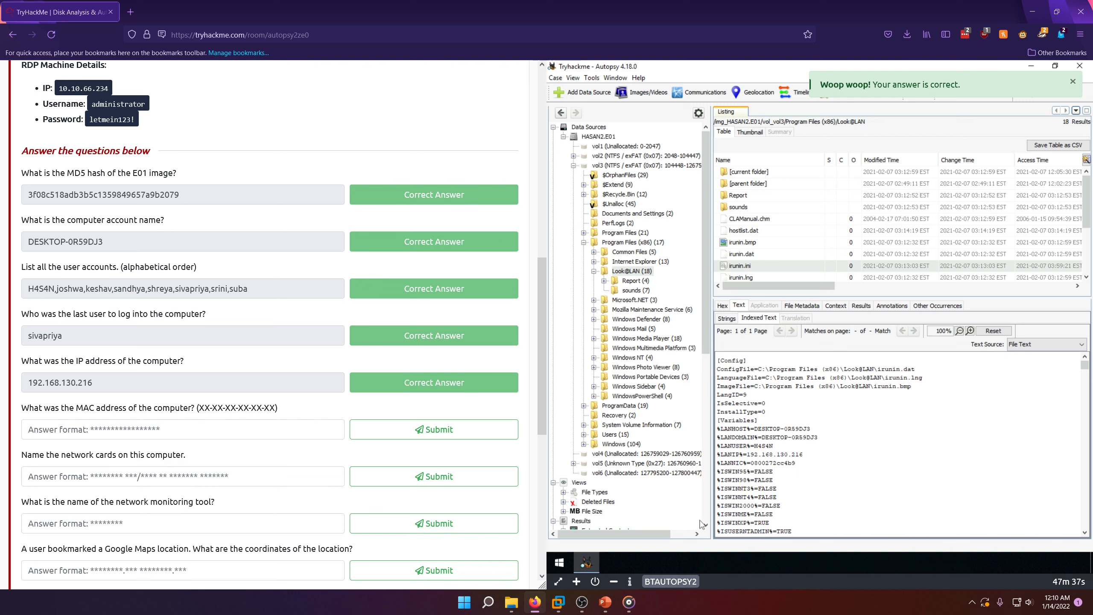
Step: Copy the LANNIC value from the irunin.ini text into the computer's MAC address answer
drag(724, 463, 756, 465)
click(732, 465)
click(817, 464)
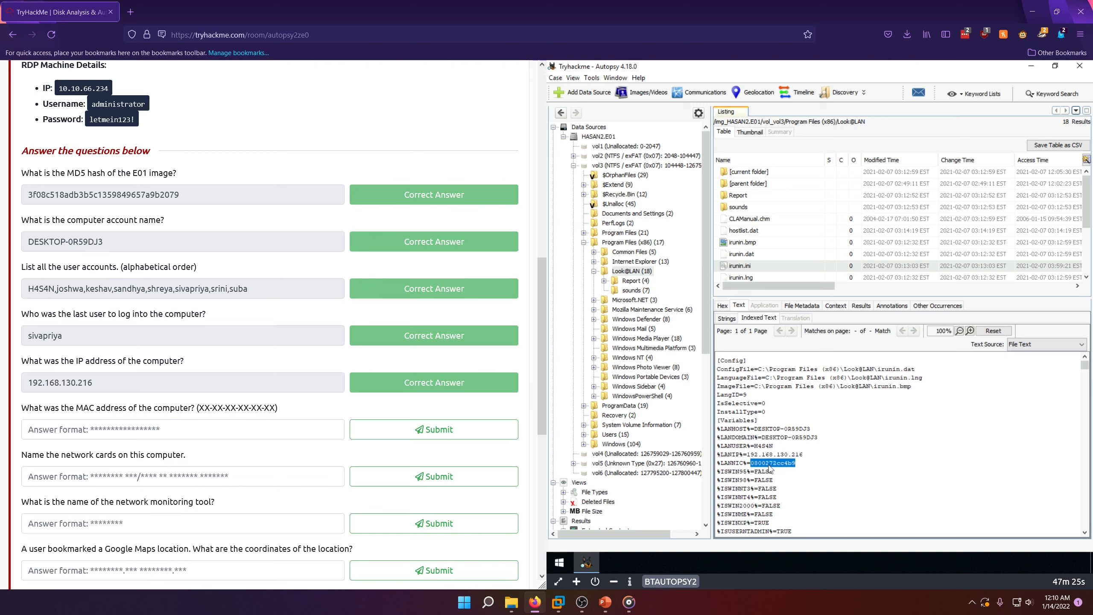
right_click(769, 466)
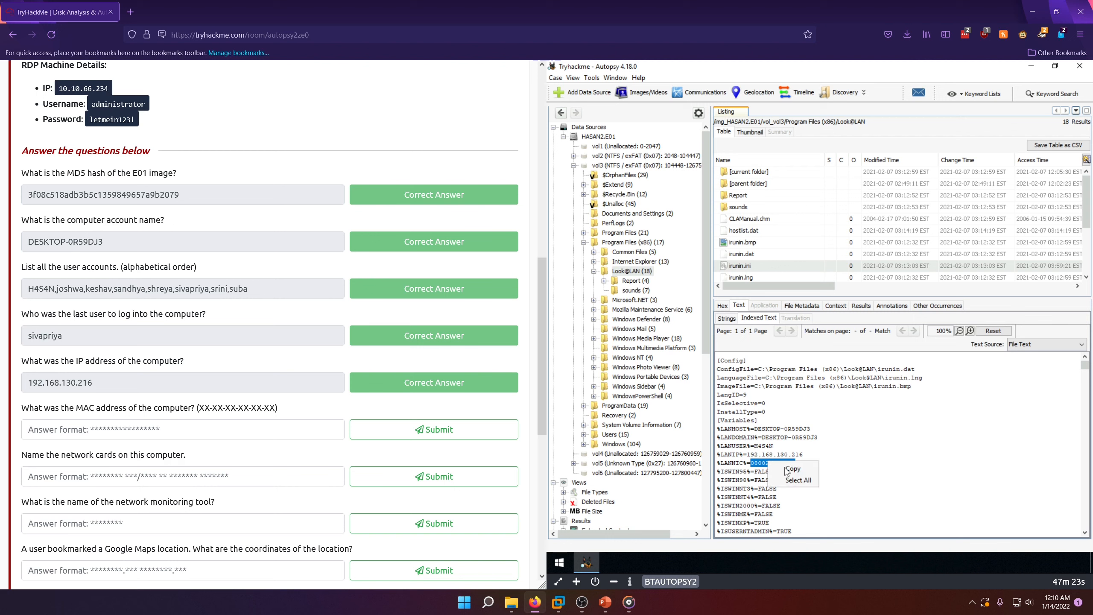
click(777, 468)
click(85, 433)
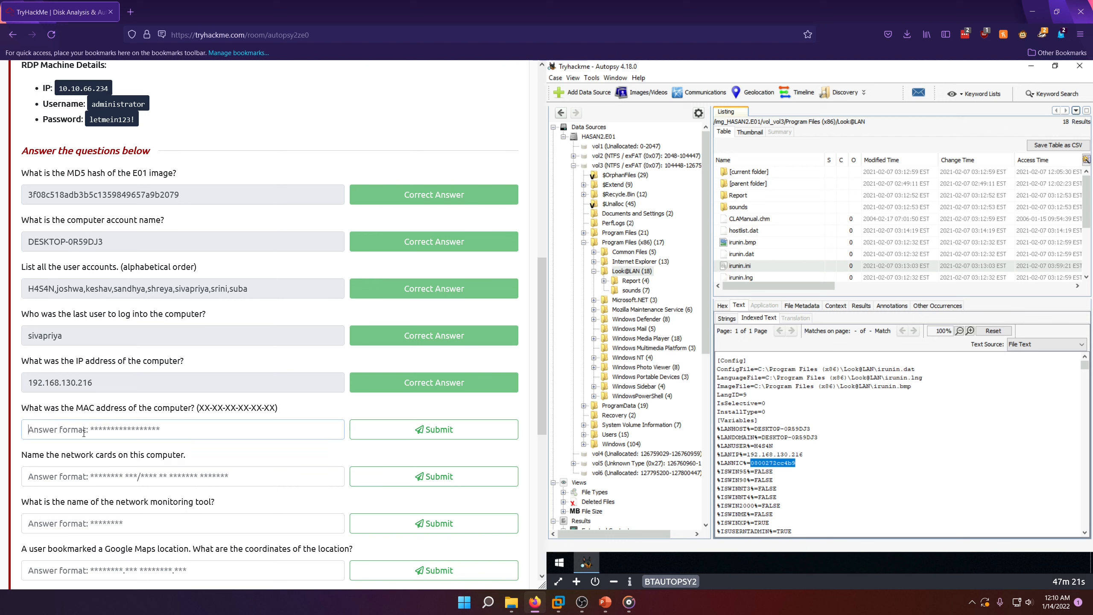
text(0800272cc4b9)
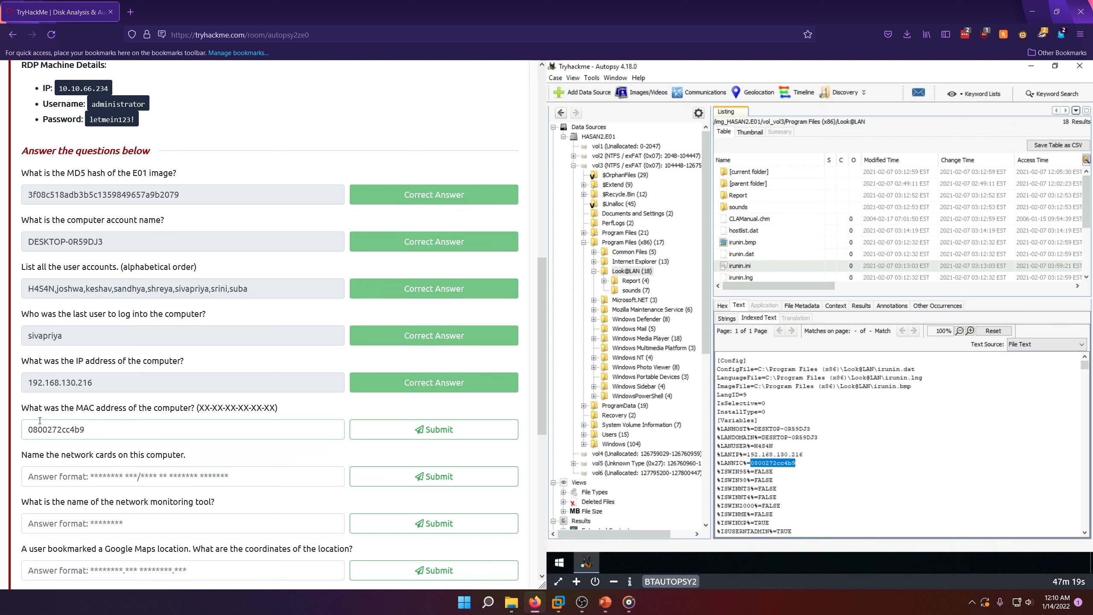
Step: Format the MAC address answer with hyphens as 08-00-27-2c-c4-b9 and submit it
click(39, 420)
text(-00-)
key(Right)
text(-)
key(Right)
key(Right)
text(-)
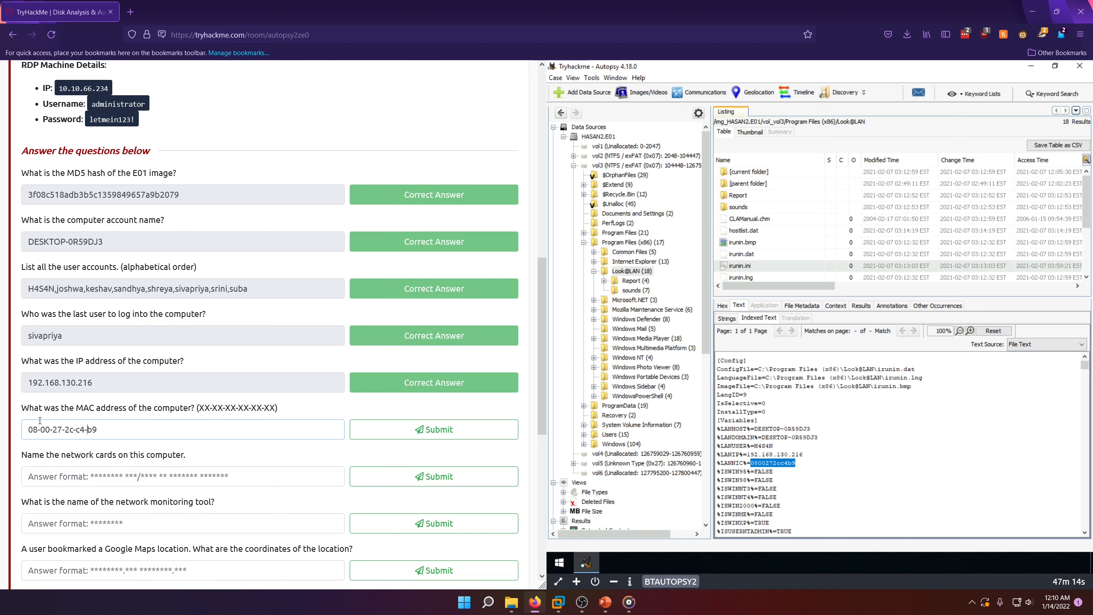
click(424, 434)
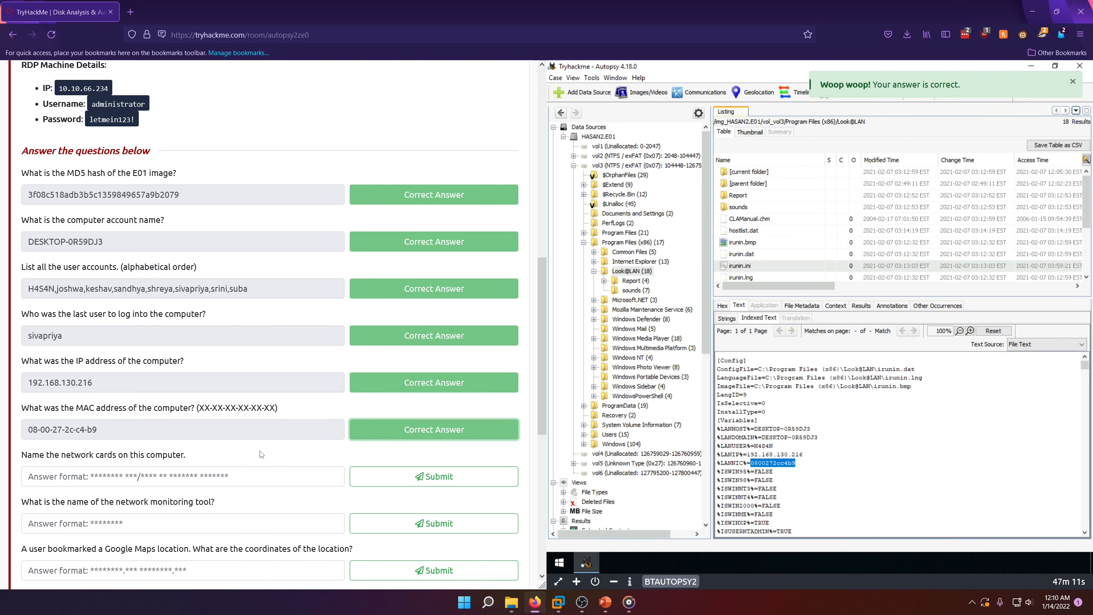
Step: Run a keyword search on the disk image with the regular expression [Nn]etwork.?[Cc]ards? for the network cards question
scroll(266, 438, down, 2)
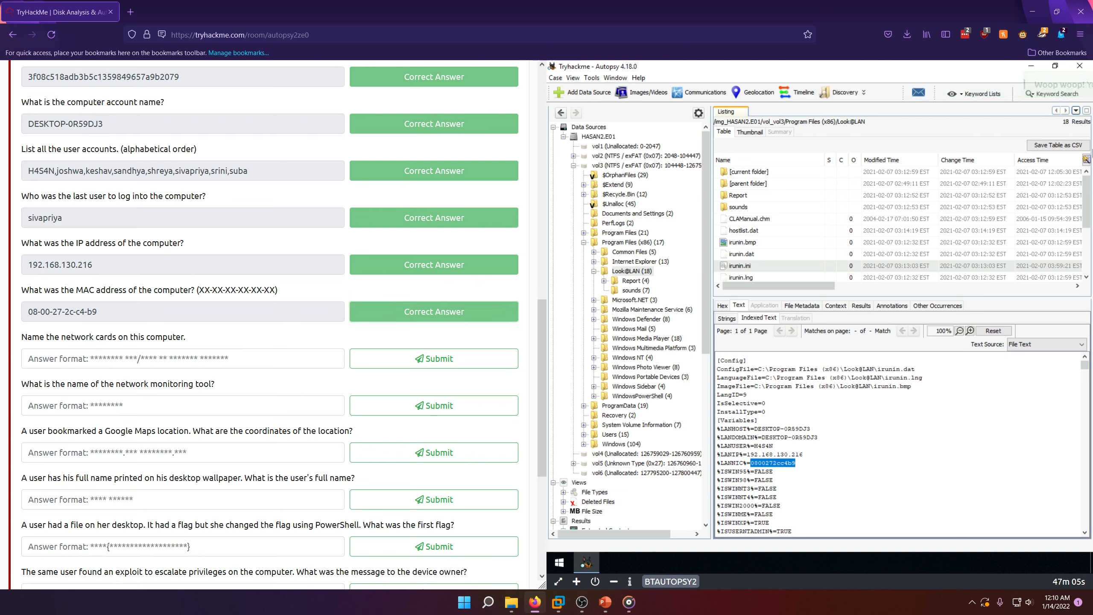
click(1034, 96)
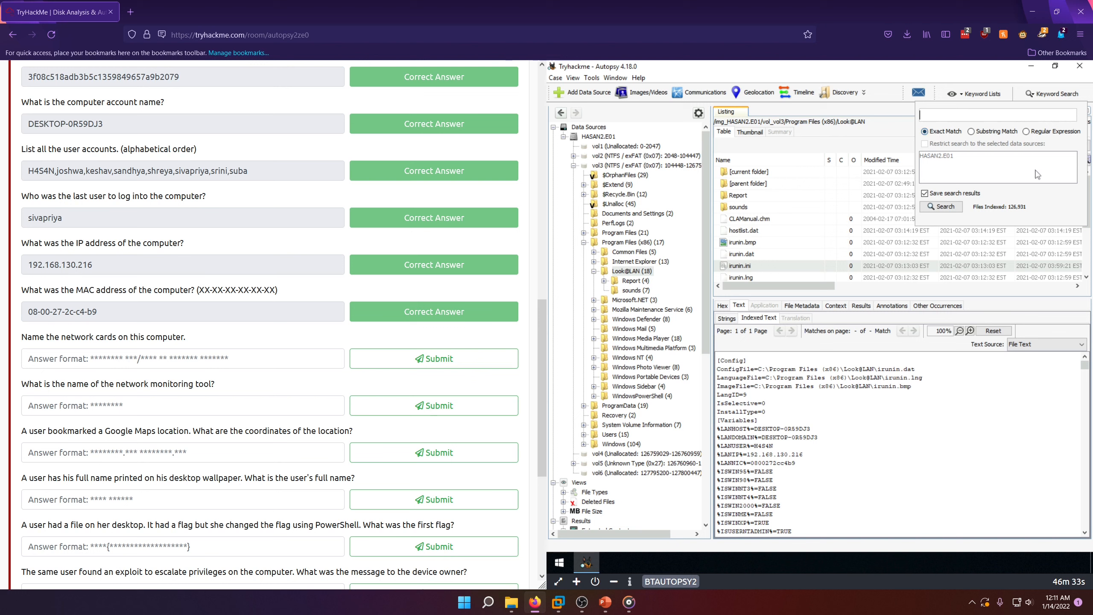
click(1029, 132)
text([Nn]etwork.?)
text([Cc]ards?)
click(942, 207)
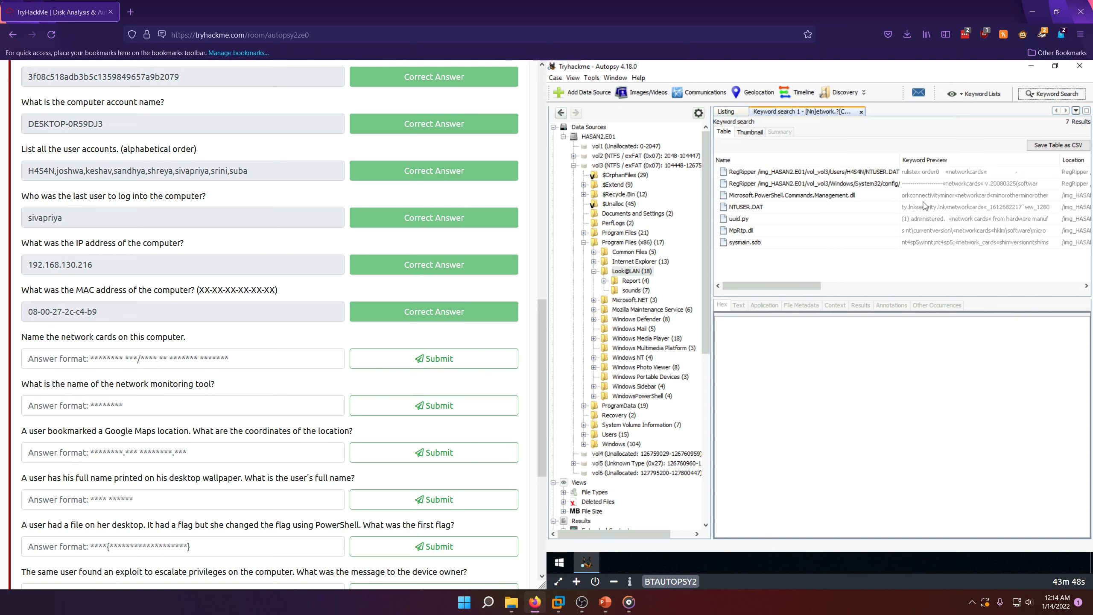
Step: Compare the RegRipper keyword hits for NTUSER.DAT and SOFTWARE, widening the Name column to read their full paths
click(855, 173)
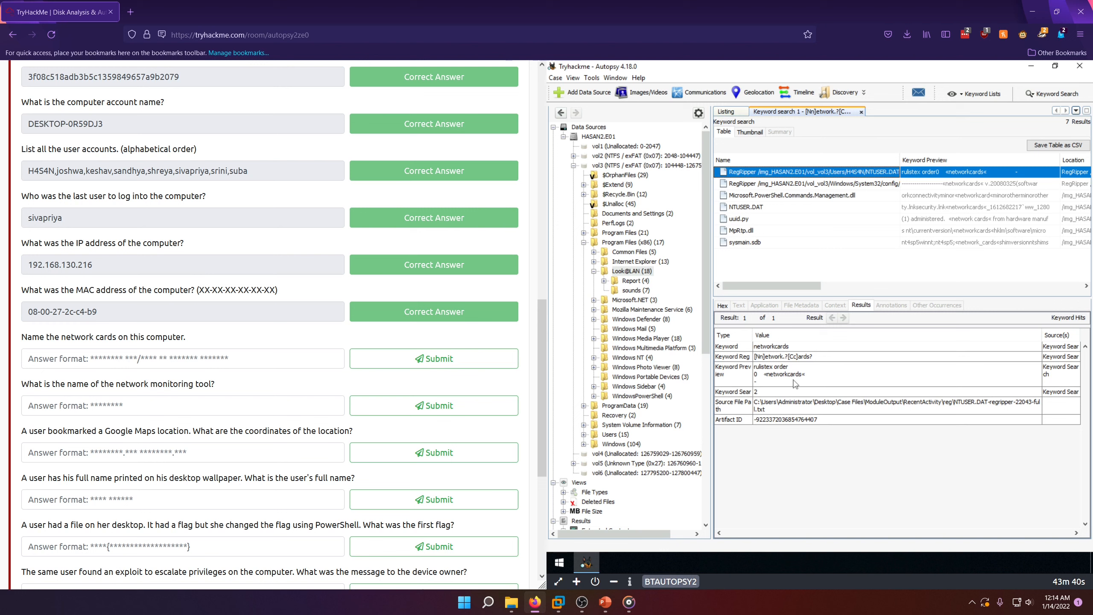
click(747, 184)
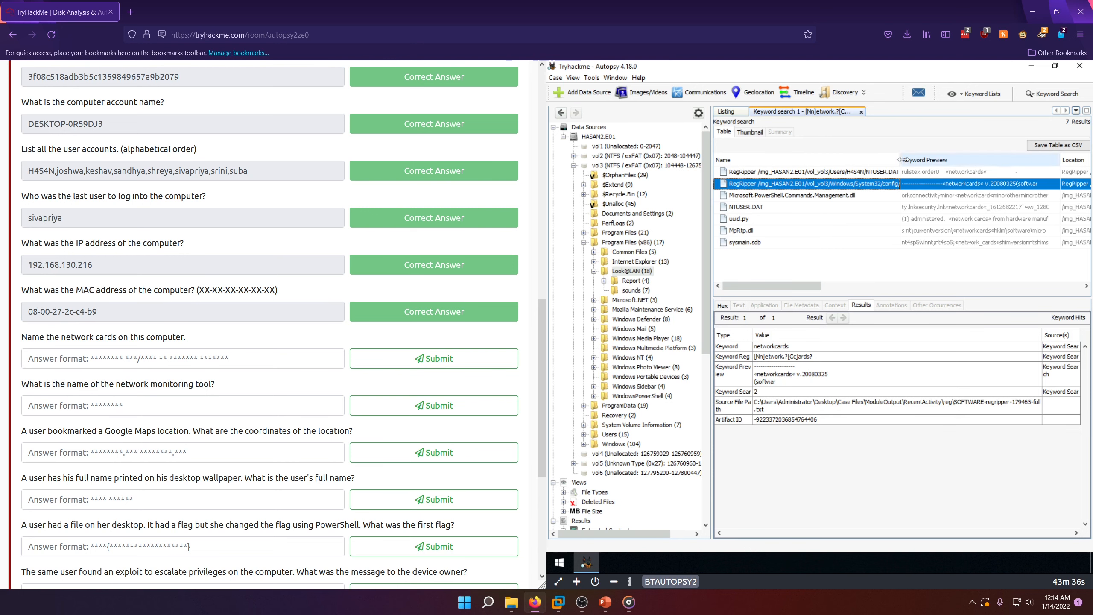
drag(900, 161, 955, 161)
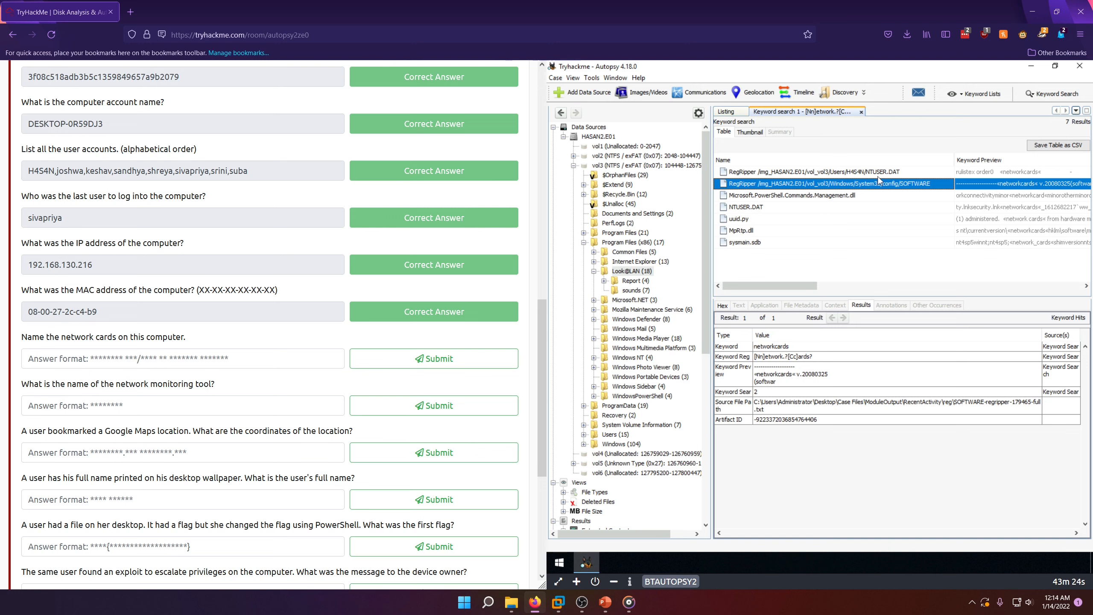
click(895, 177)
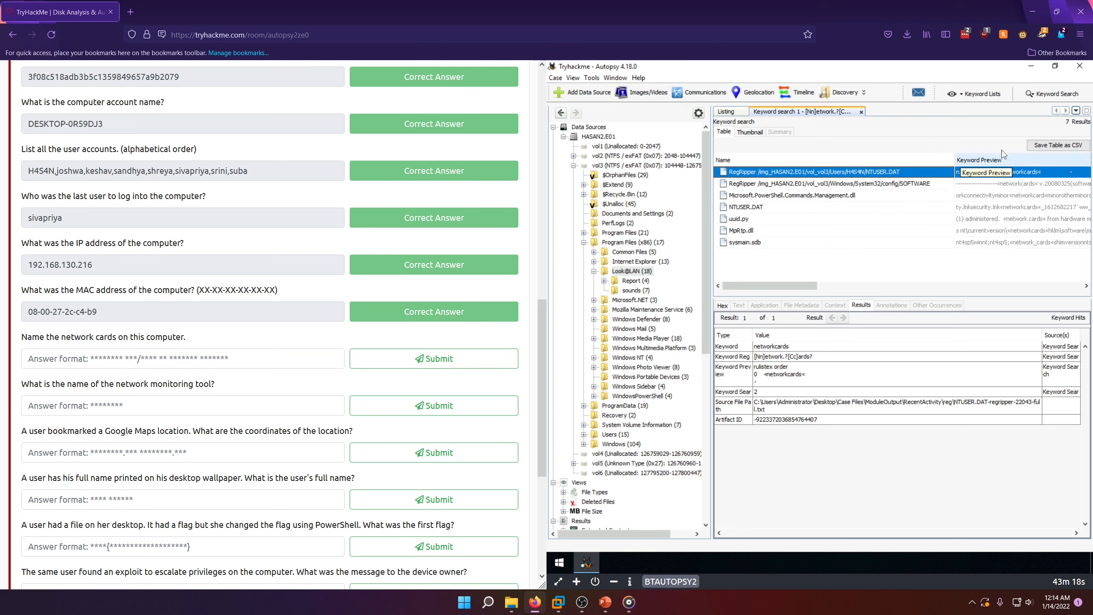
click(915, 186)
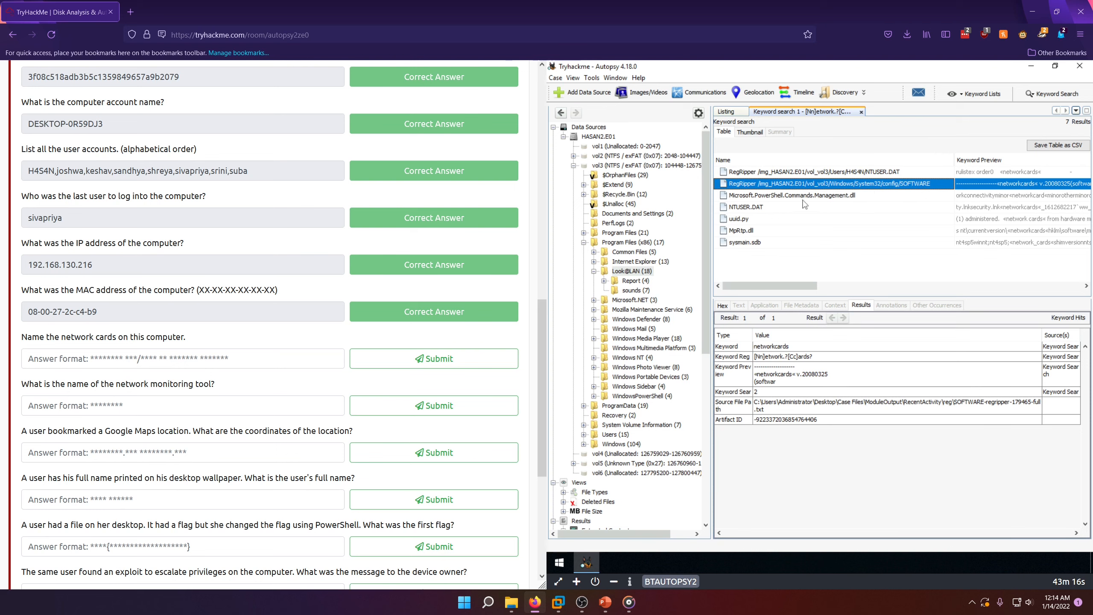
Step: Examine the keyword matches in the text of Microsoft.PowerShell.Commands.Management.dll, NTUSER.DAT and uuid.py
click(803, 199)
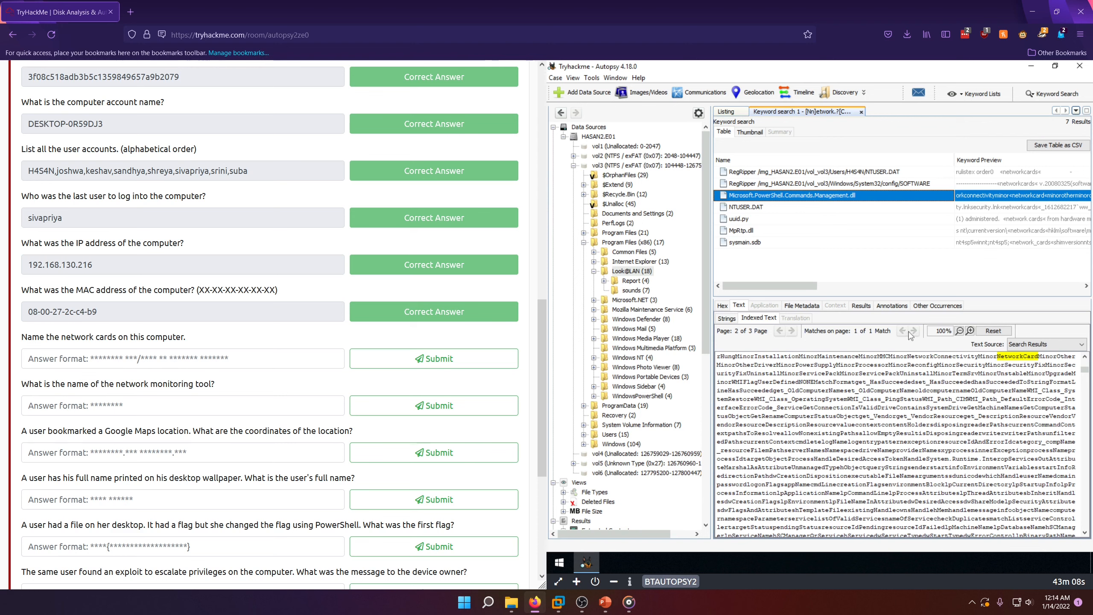
click(759, 208)
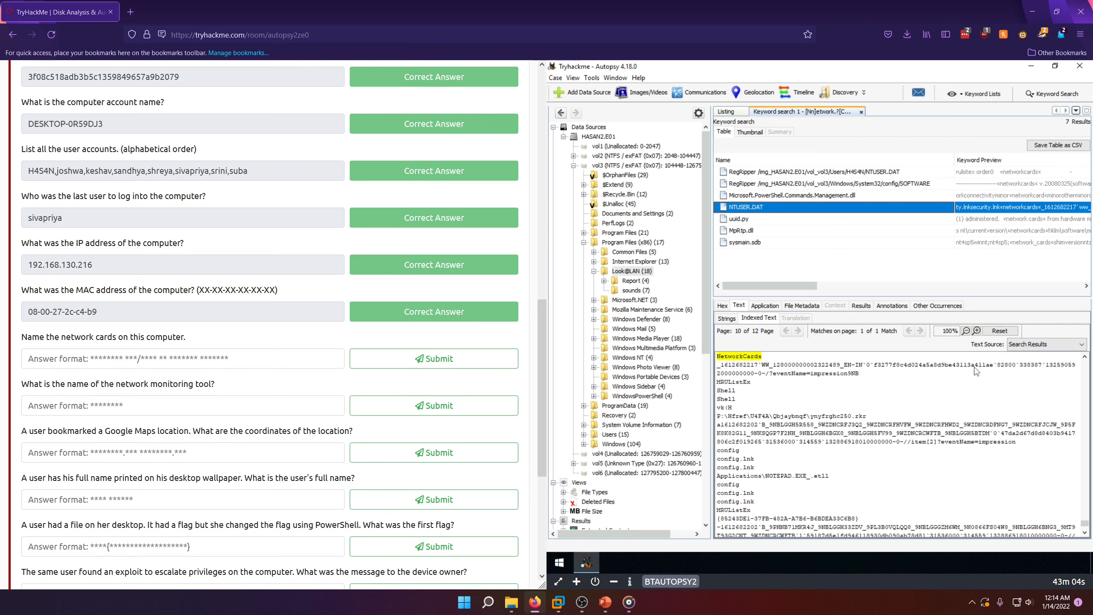
scroll(834, 392, up, 5)
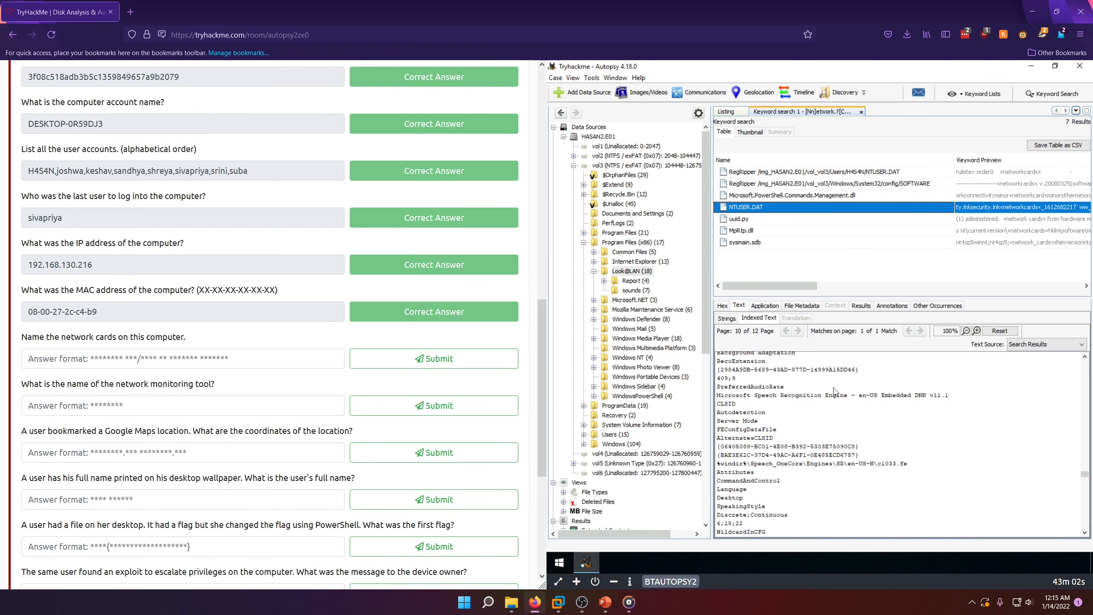
scroll(878, 379, down, 5)
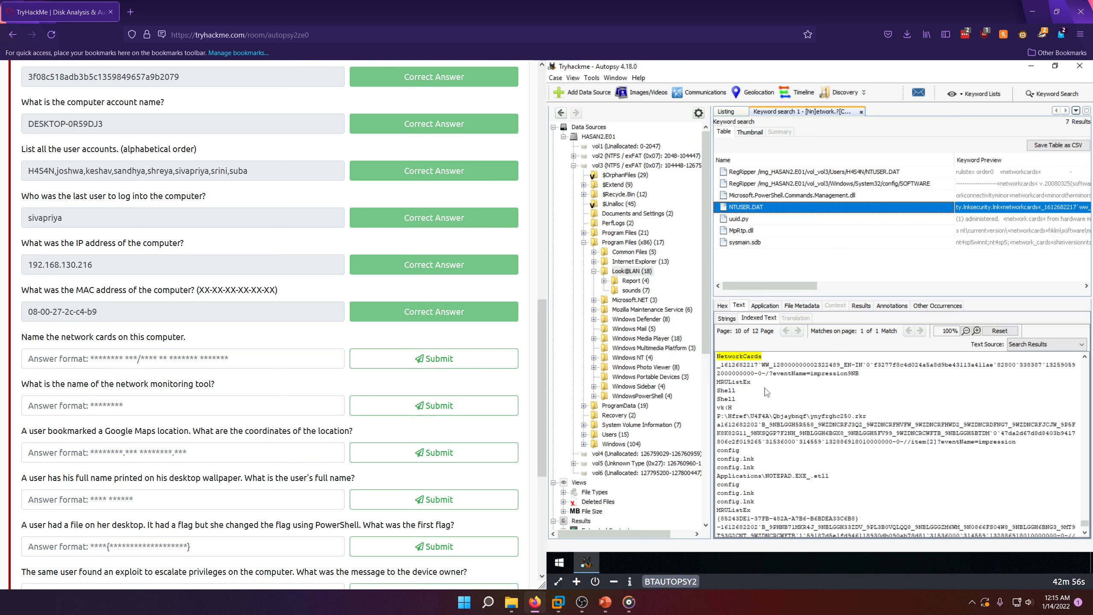
click(744, 220)
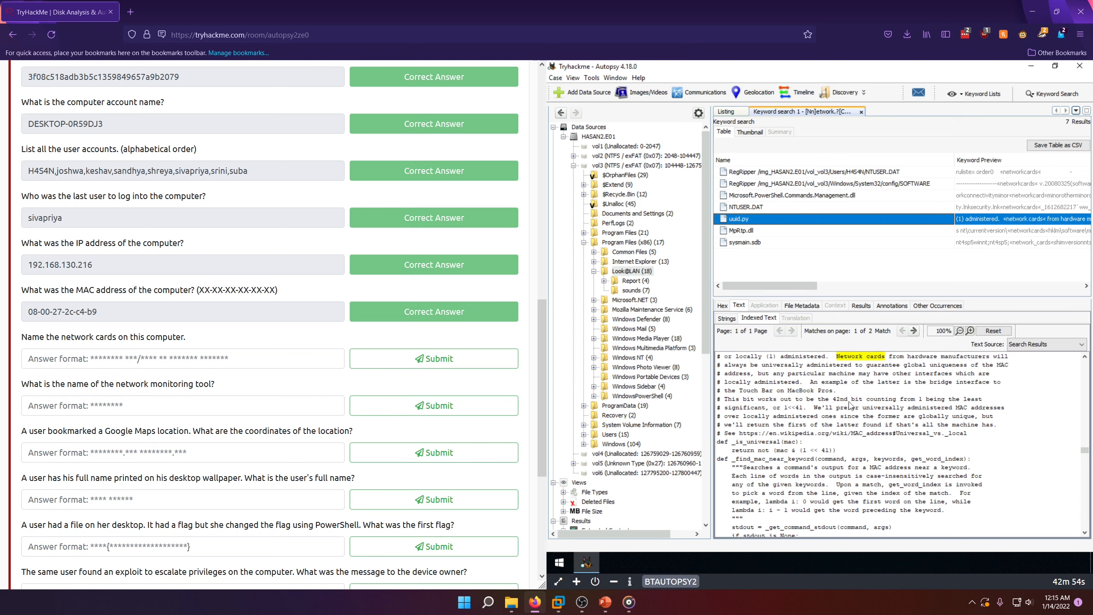
Step: Examine the NetworkCards registry path in the indexed text of the MpRtp.dll hit
click(747, 236)
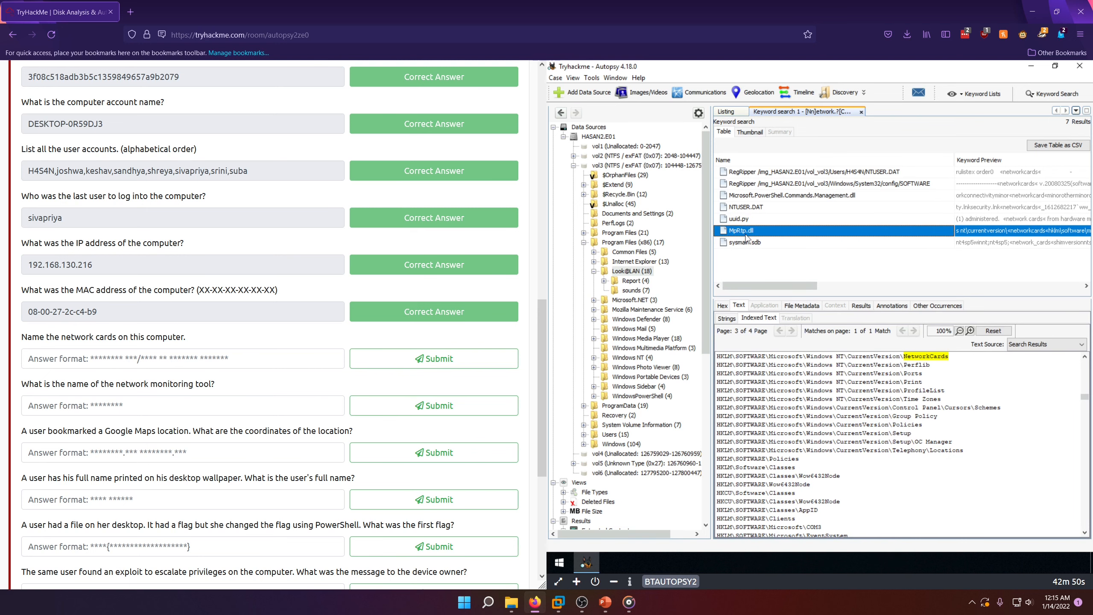
drag(716, 357, 953, 361)
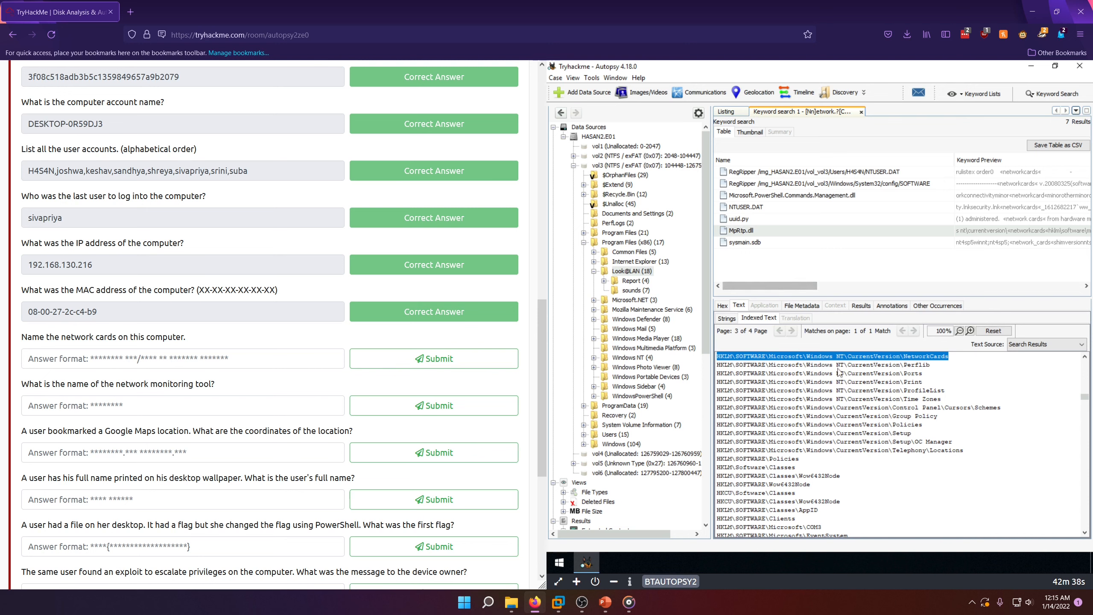
double_click(916, 357)
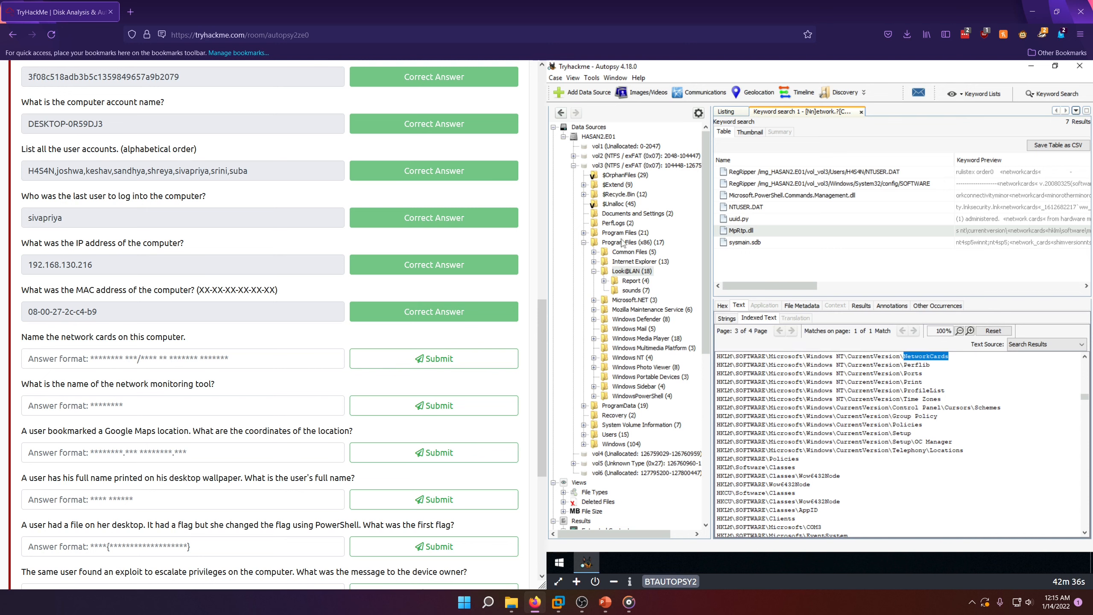
Step: Open the SOFTWARE hive from Operating System Information in the registry viewer and expand its Microsoft key
scroll(648, 293, down, 6)
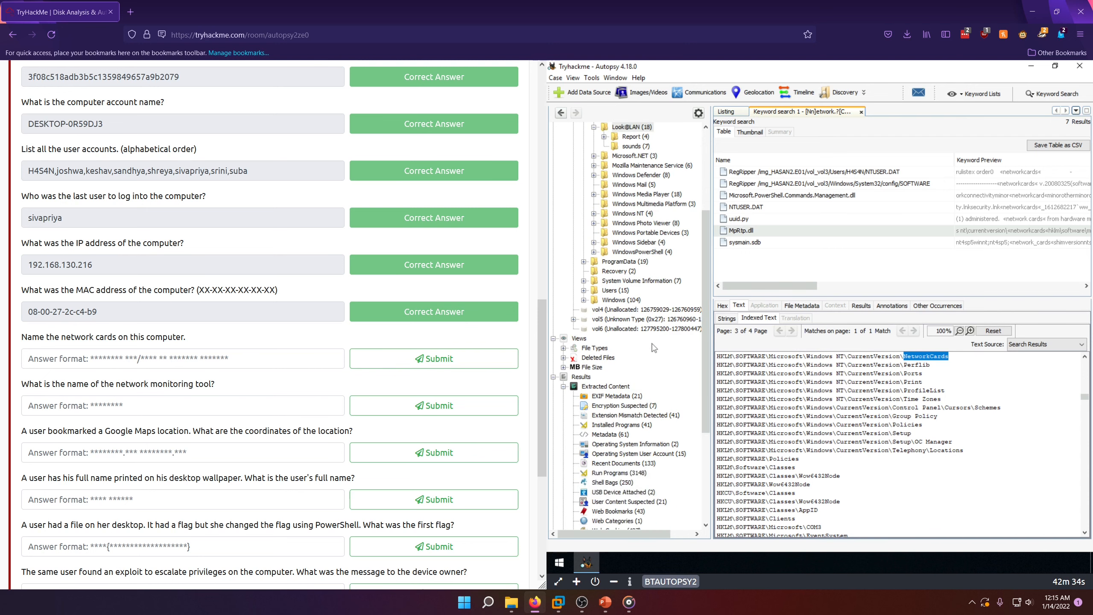
scroll(652, 349, down, 2)
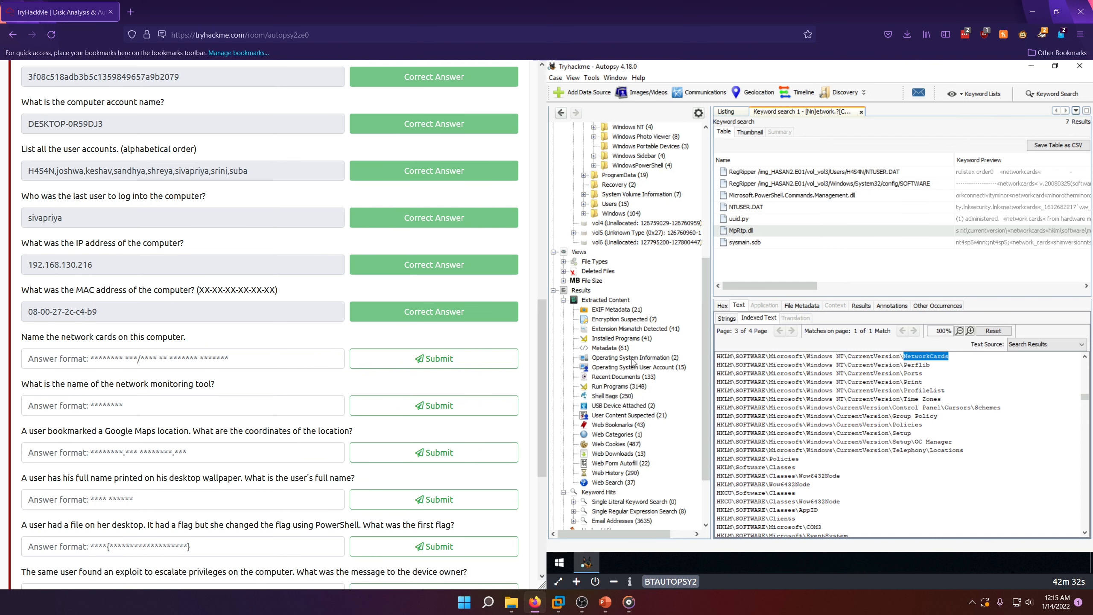
click(633, 359)
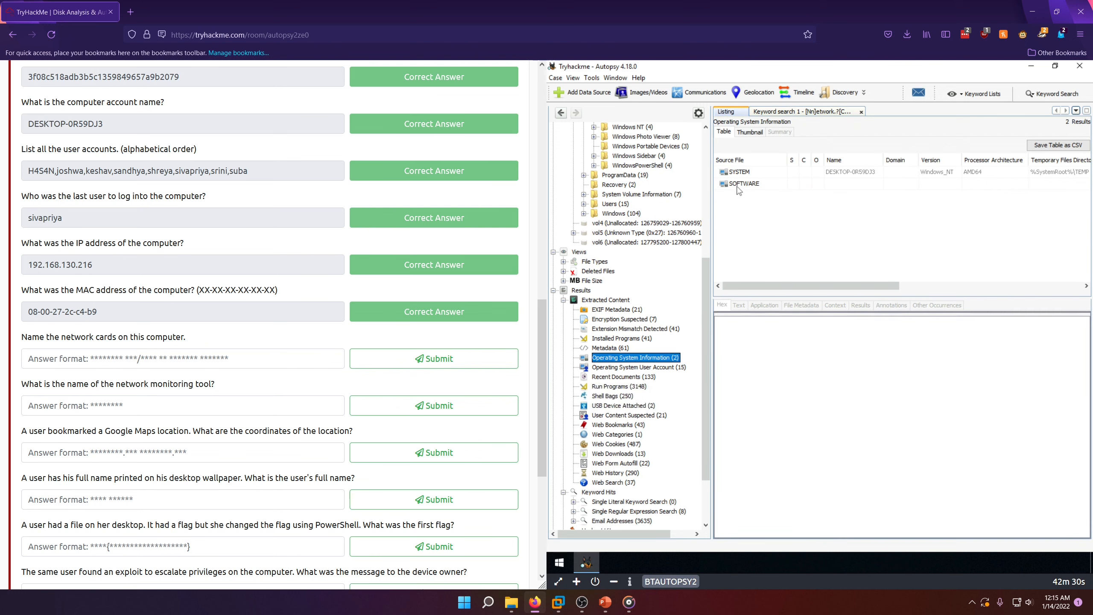
click(737, 186)
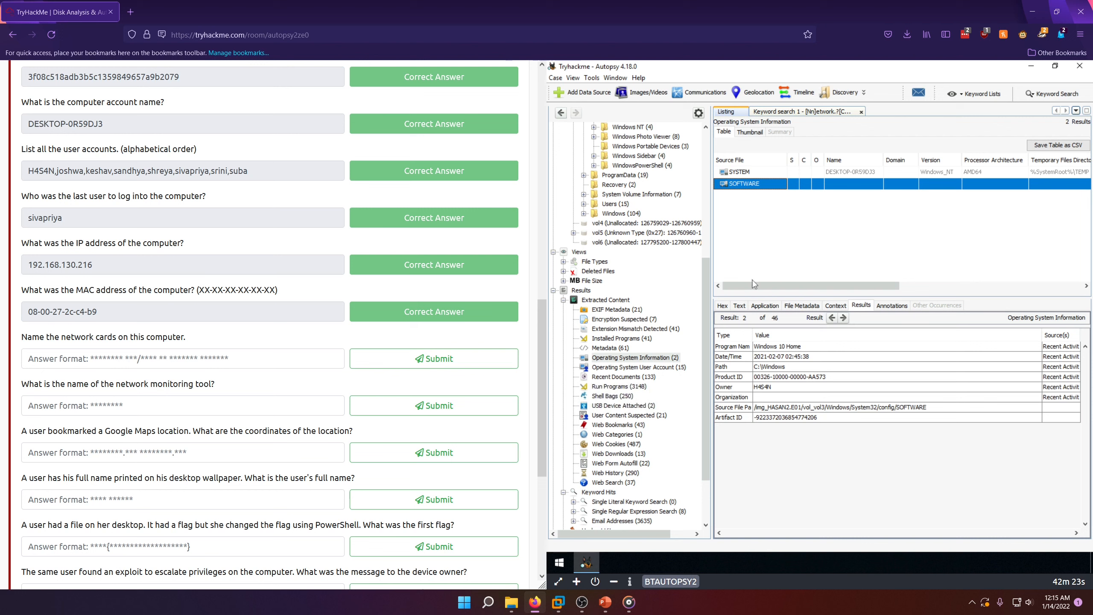
click(762, 306)
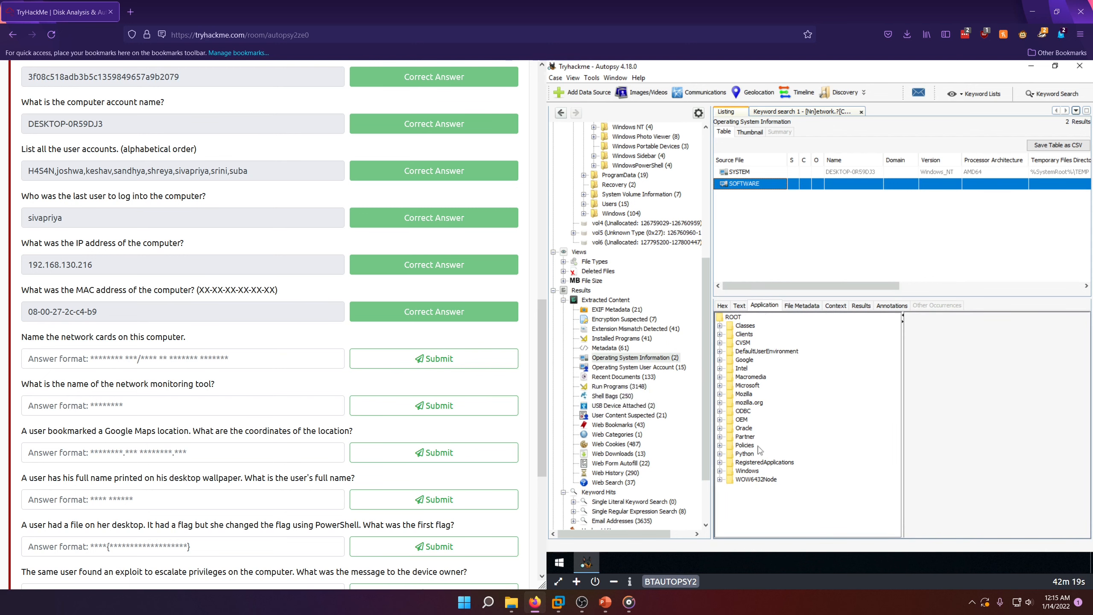
click(721, 390)
Step: Look through the Microsoft subkeys, recheck the NetworkCards registry path in the keyword search hits, and return to the SOFTWARE hive entry
scroll(764, 390, down, 3)
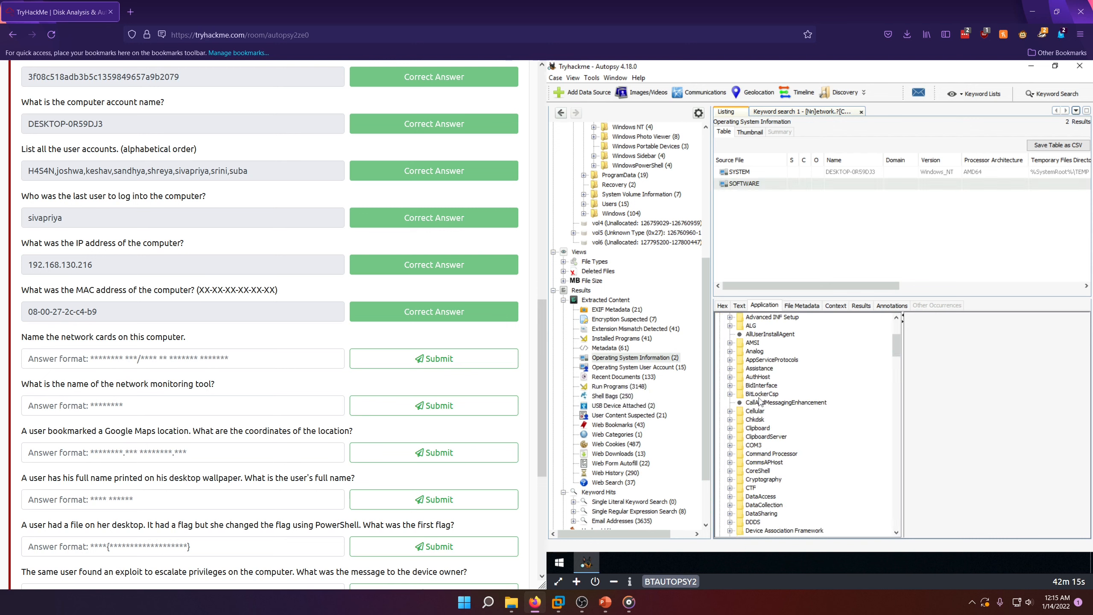
scroll(765, 390, down, 3)
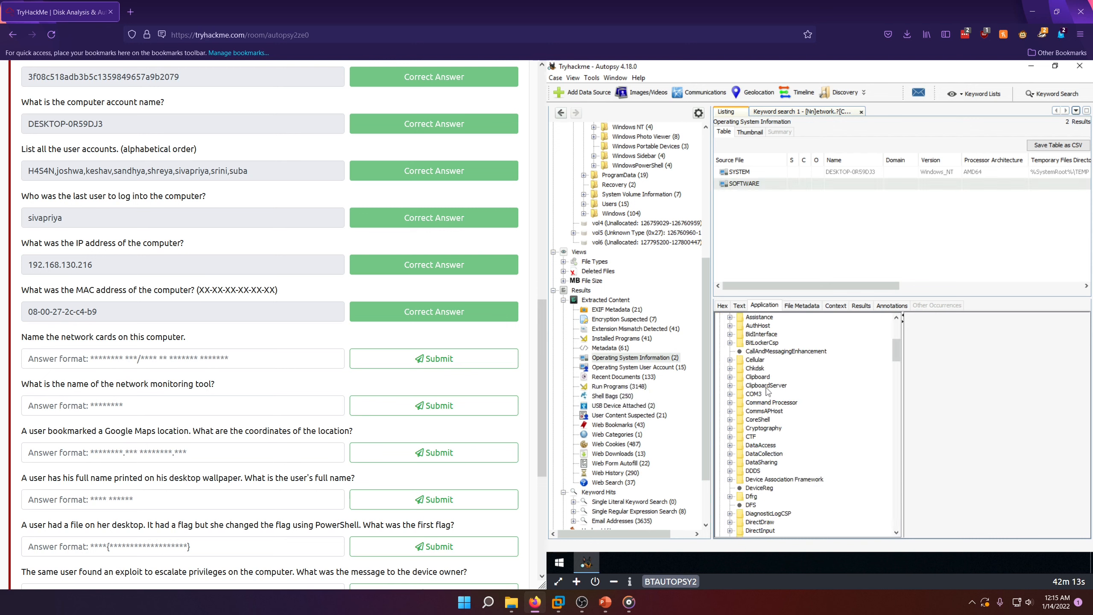
scroll(764, 390, down, 2)
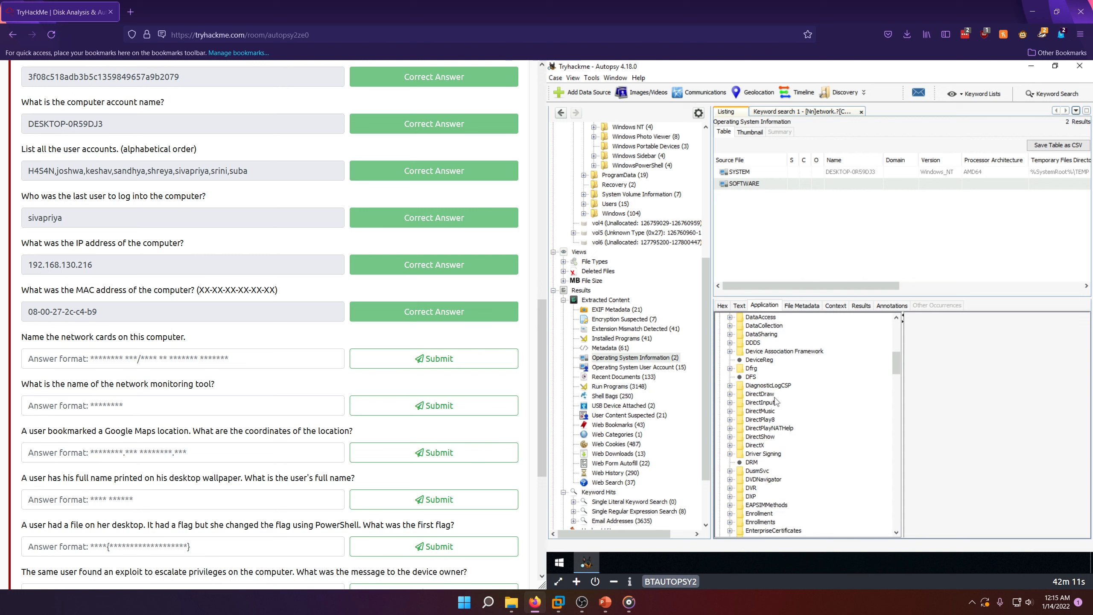
scroll(782, 400, down, 1)
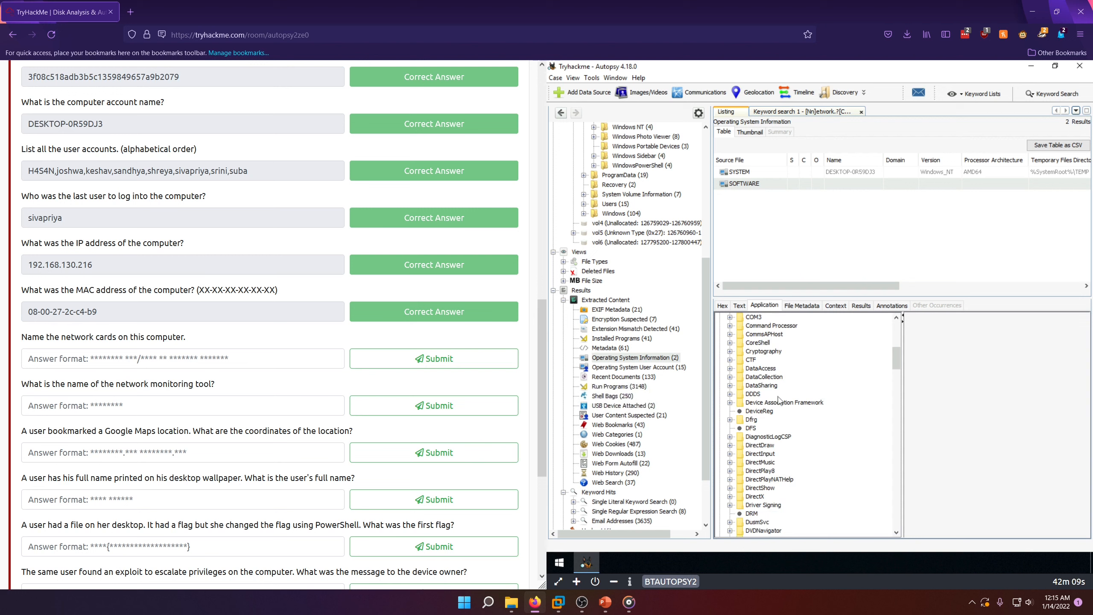
scroll(783, 409, down, 15)
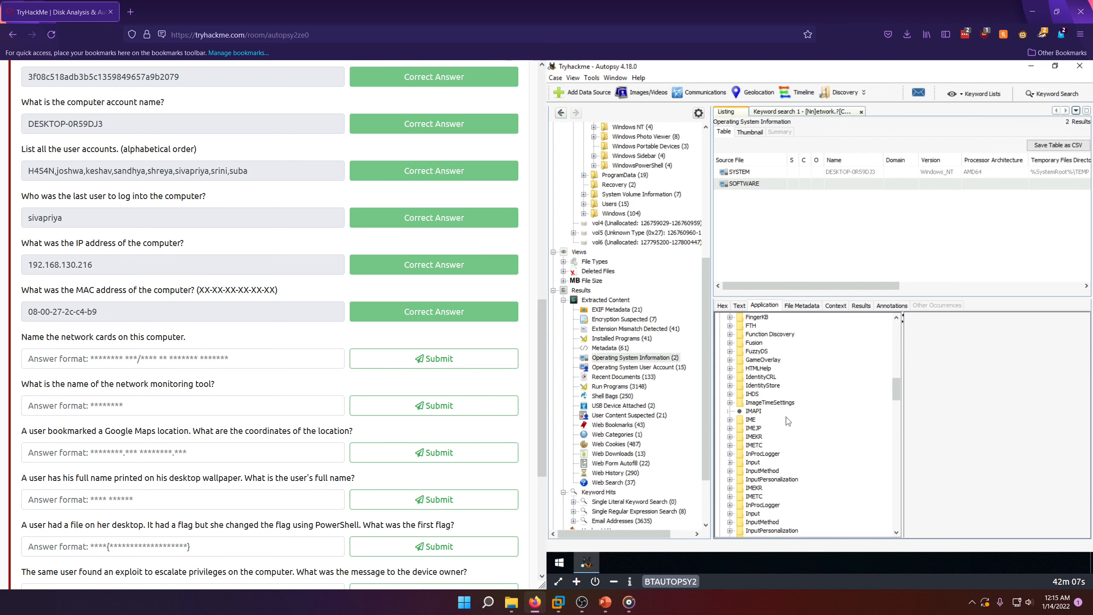
scroll(790, 425, down, 3)
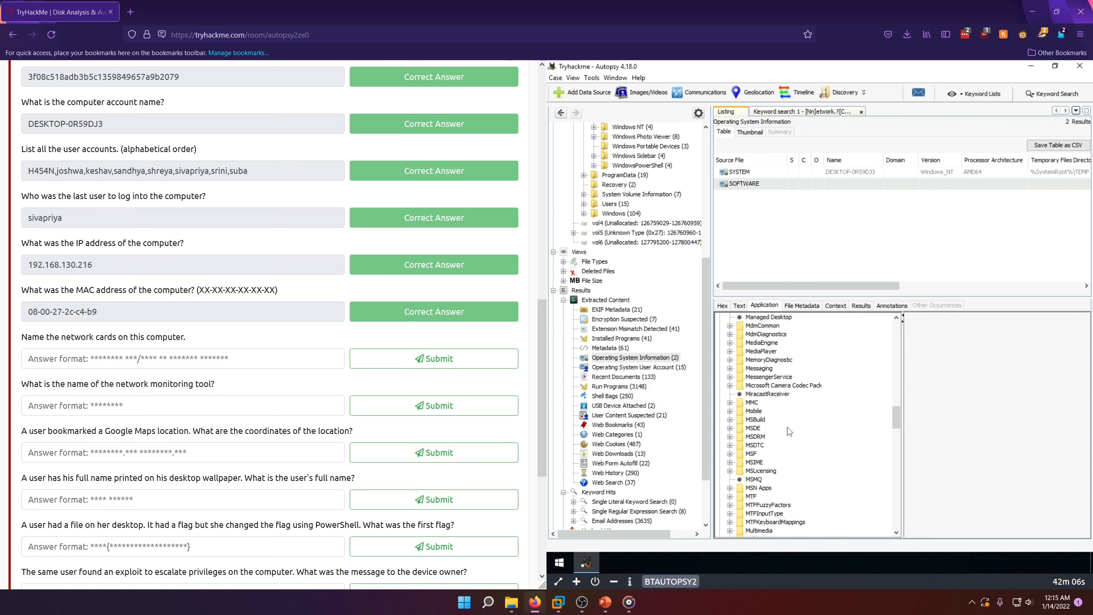
click(790, 112)
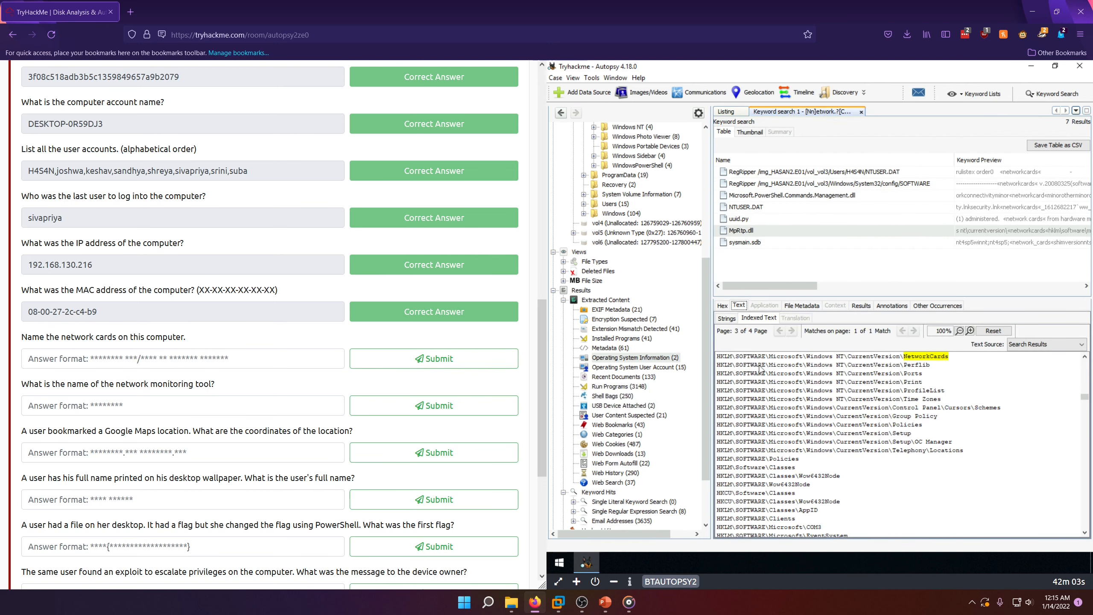
click(729, 112)
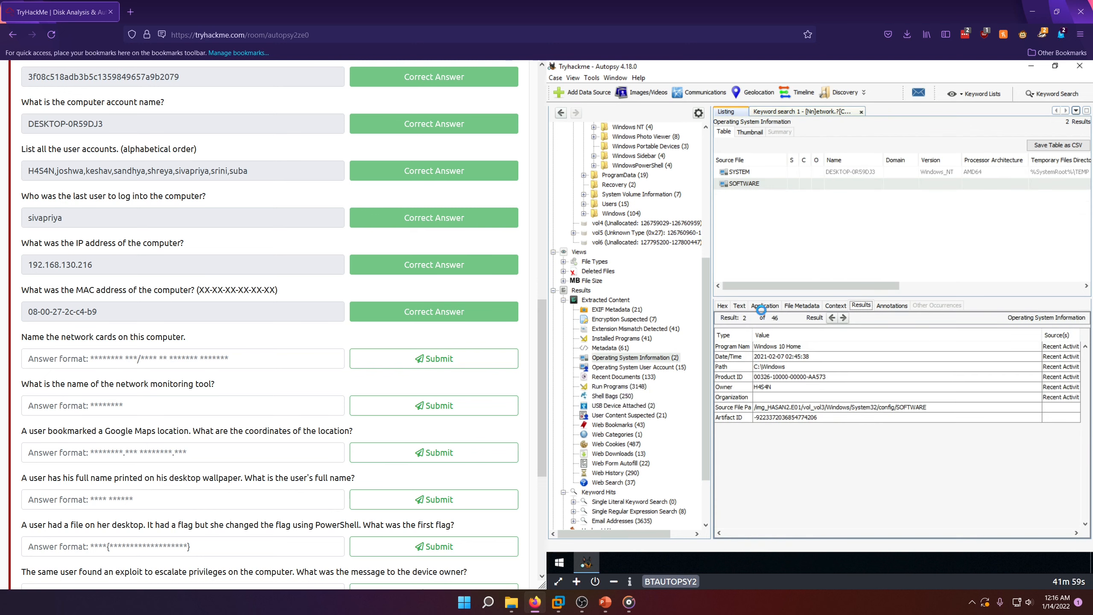
Step: Expand the SOFTWARE hive in the registry viewer down to Microsoft, Windows NT, CurrentVersion
click(763, 306)
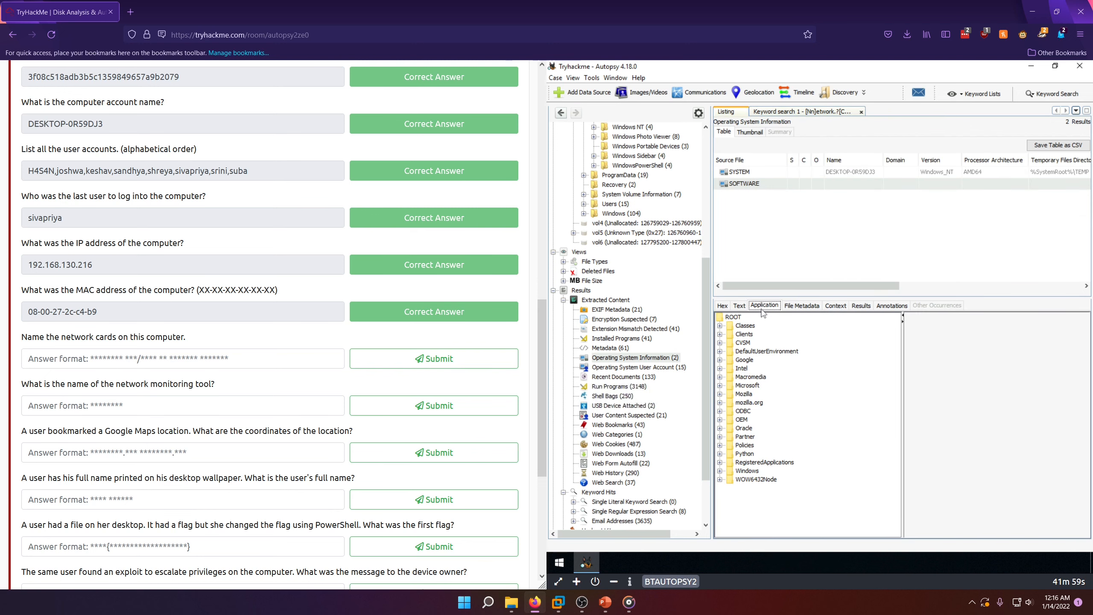
click(720, 386)
scroll(817, 435, down, 12)
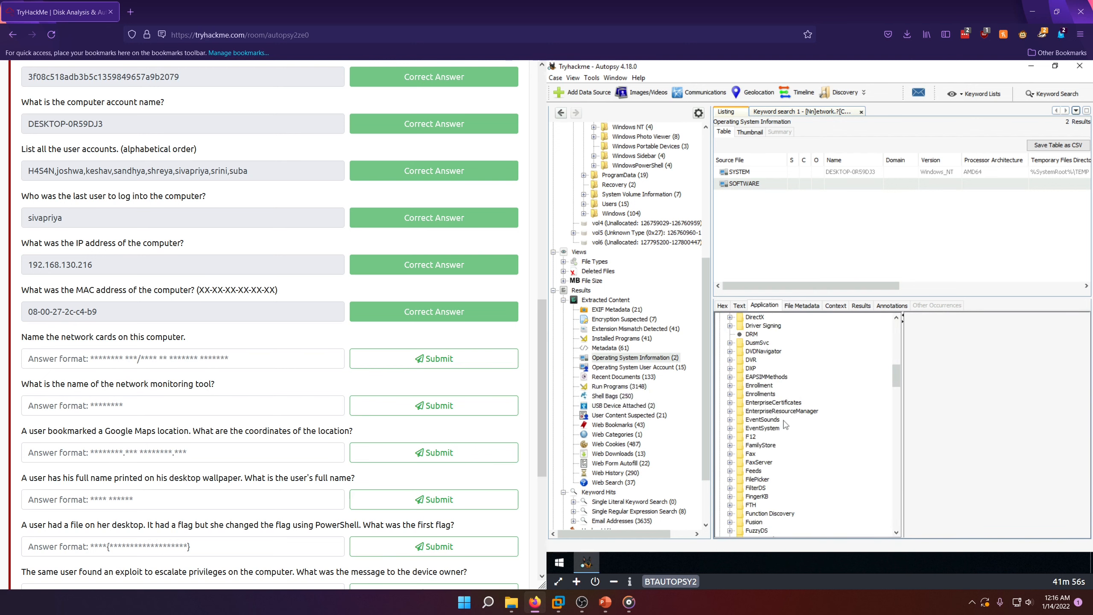
key(w)
scroll(758, 504, down, 5)
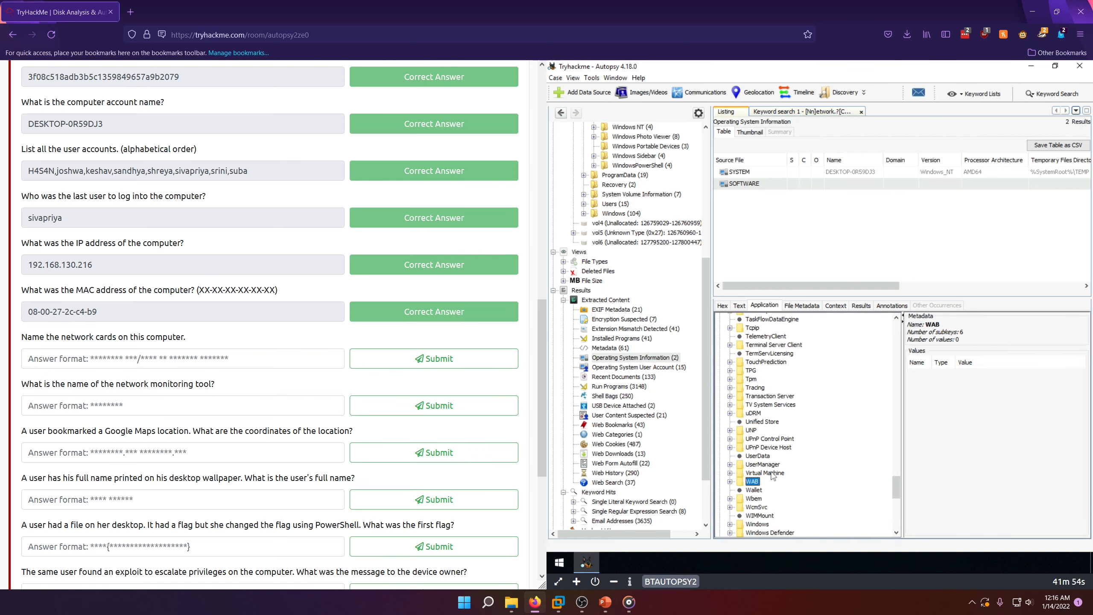
scroll(762, 525, down, 1)
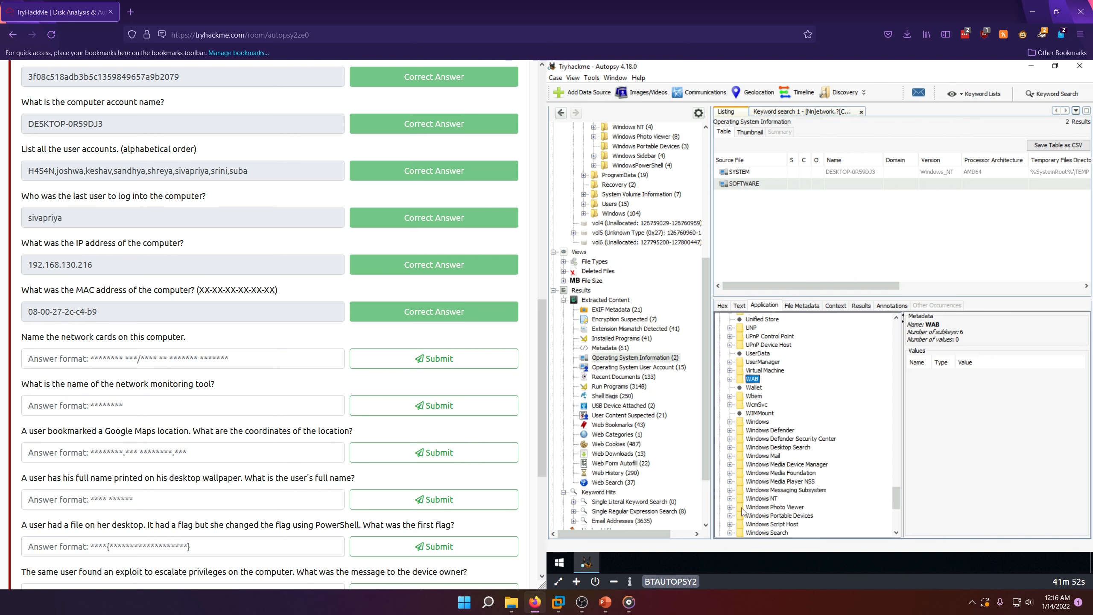
click(730, 498)
scroll(734, 494, down, 2)
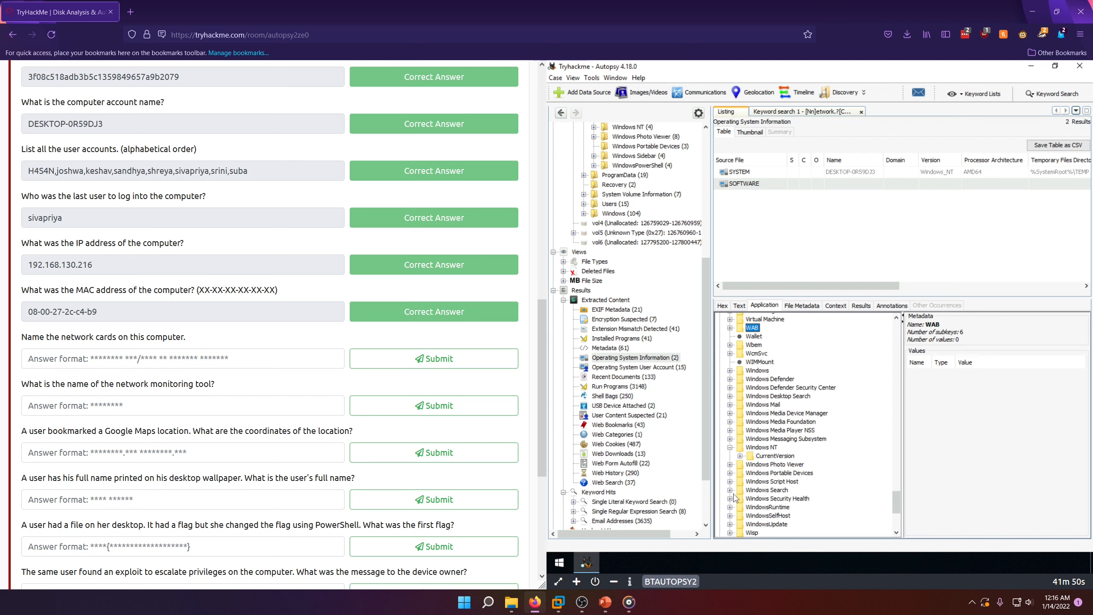
click(741, 457)
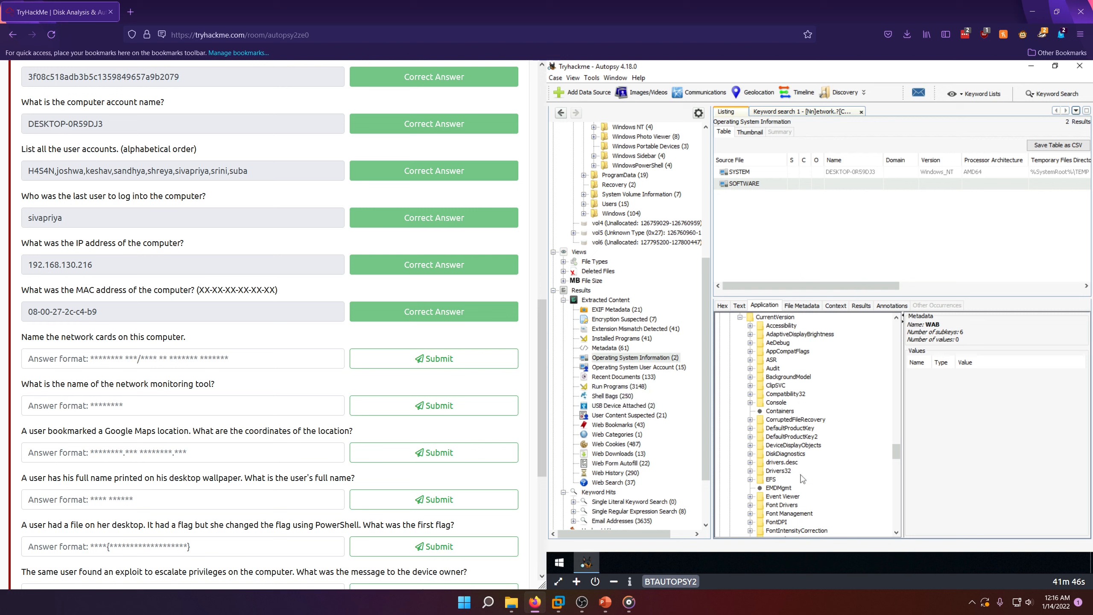
Step: Open subkey 2 of the NetworkCards key under CurrentVersion and widen its values area to read the full entries
scroll(802, 479, down, 1)
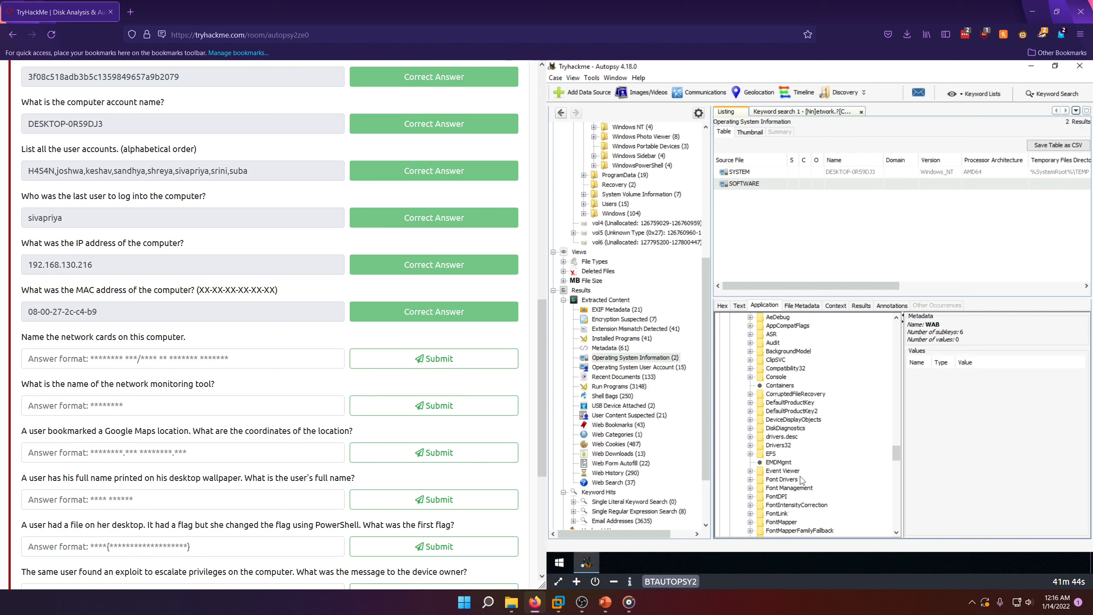
scroll(801, 478, down, 5)
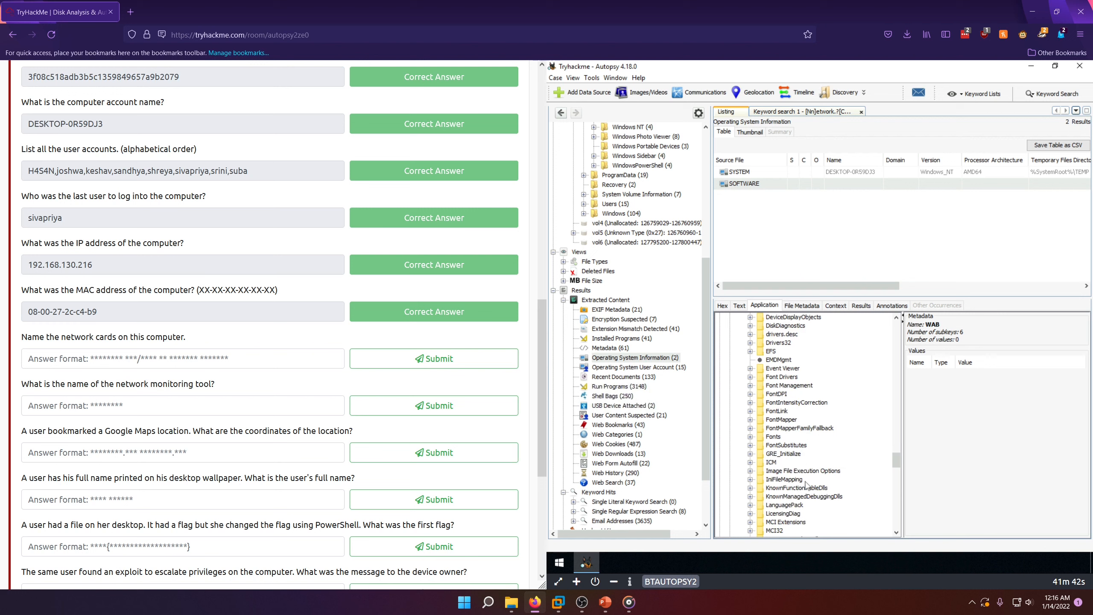
scroll(807, 485, down, 1)
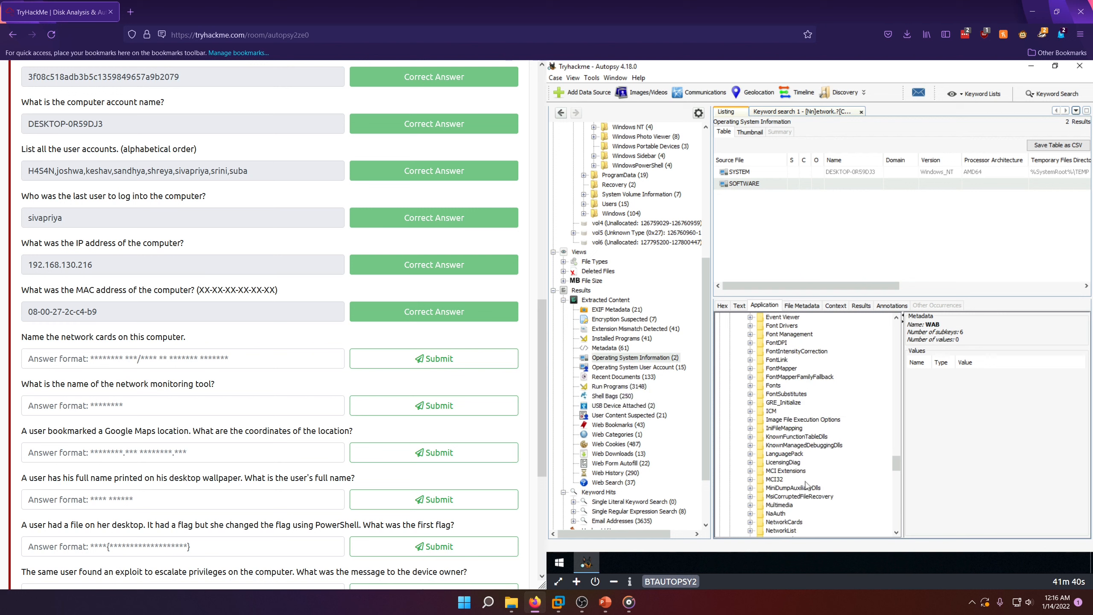
double_click(782, 523)
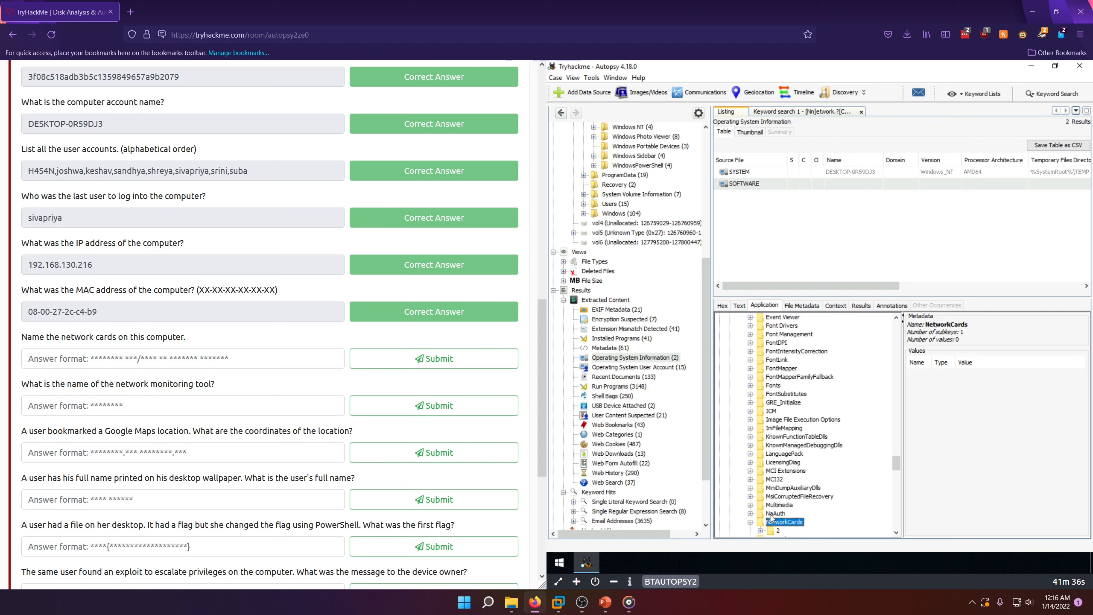
scroll(771, 519, down, 1)
click(761, 506)
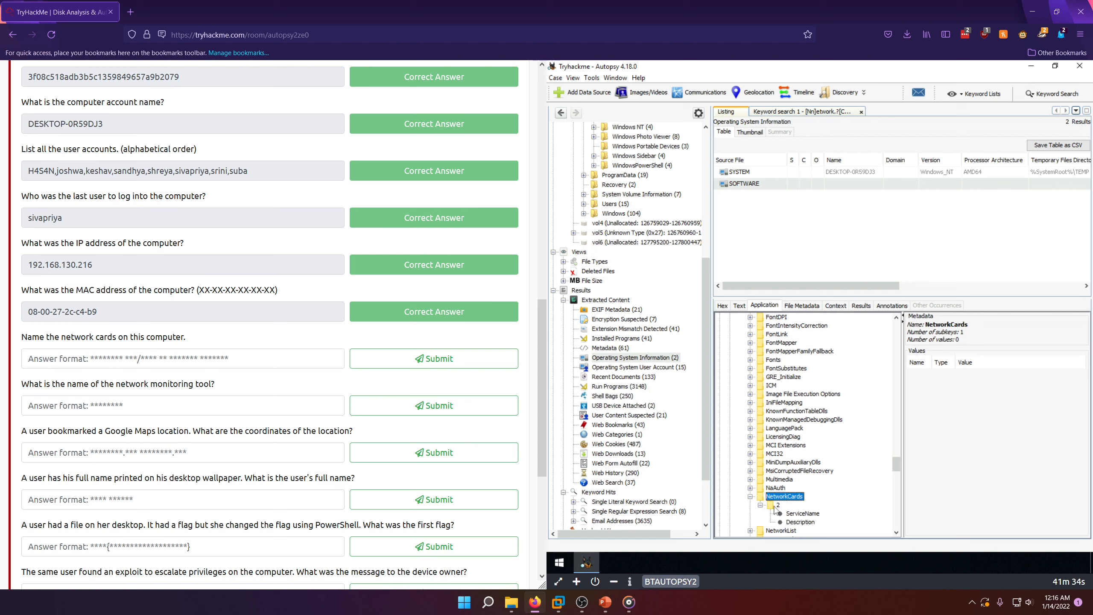
click(778, 506)
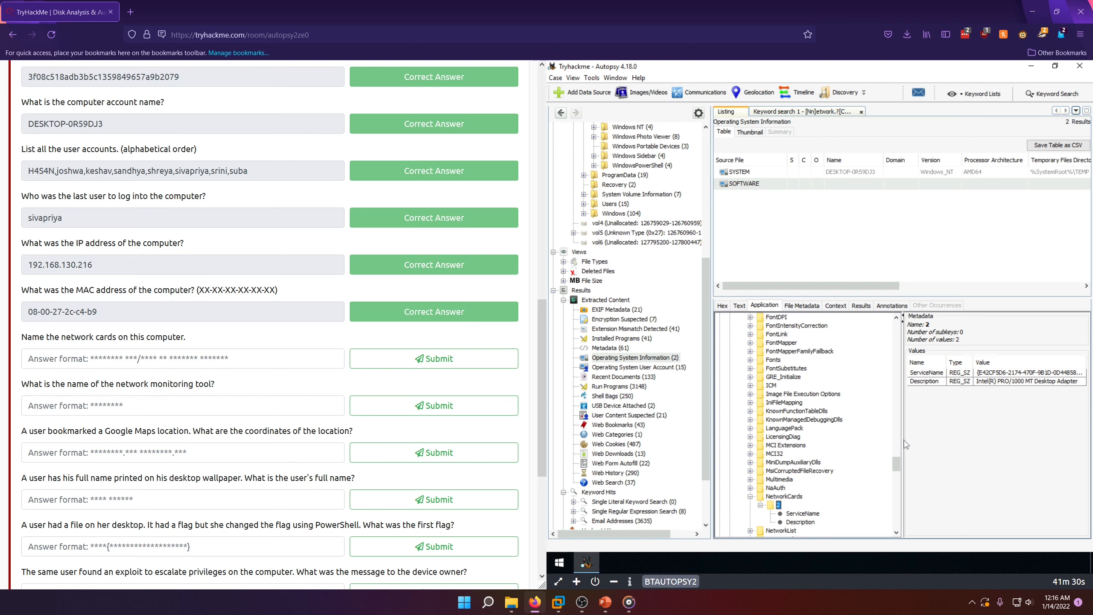
drag(904, 444, 851, 428)
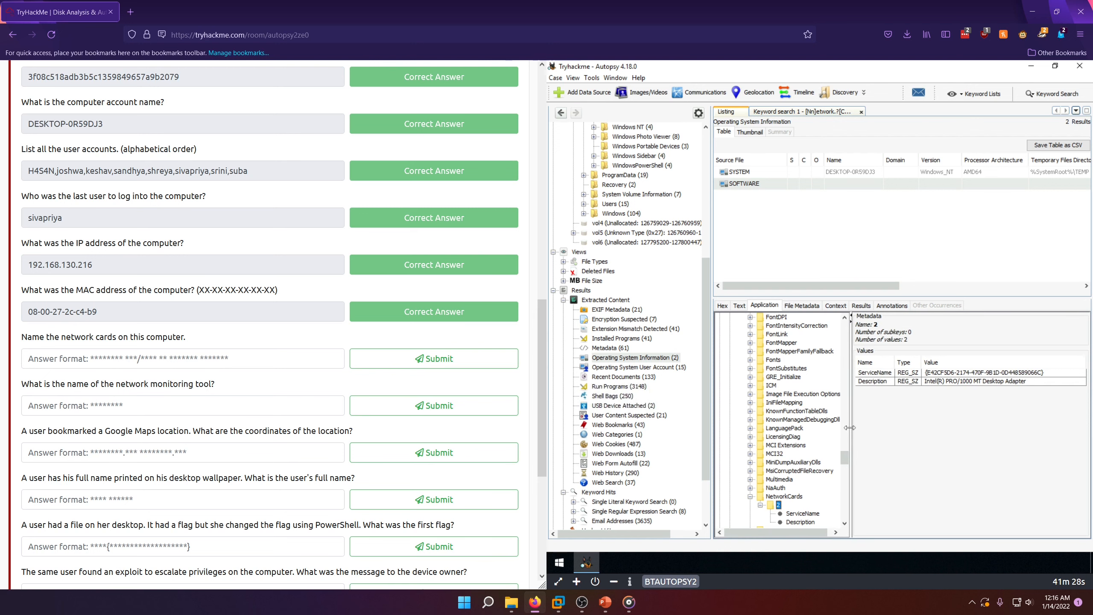
Step: Copy the Description entry into the network cards answer, trim it to "Intel(R) PRO/1000 MT Desktop Adapter", and submit it
click(967, 381)
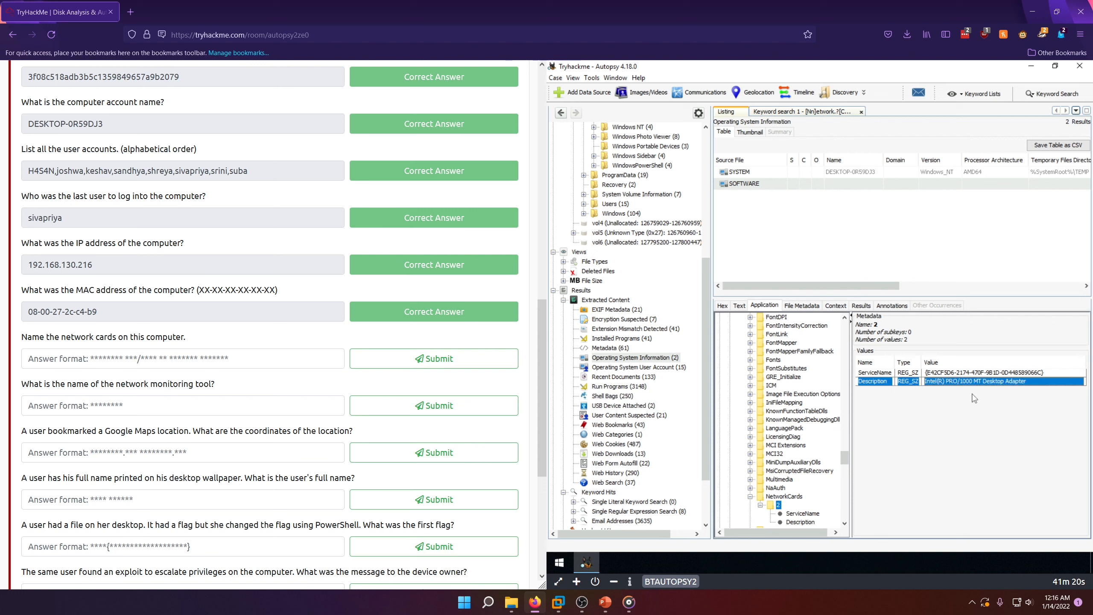
click(129, 360)
click(61, 357)
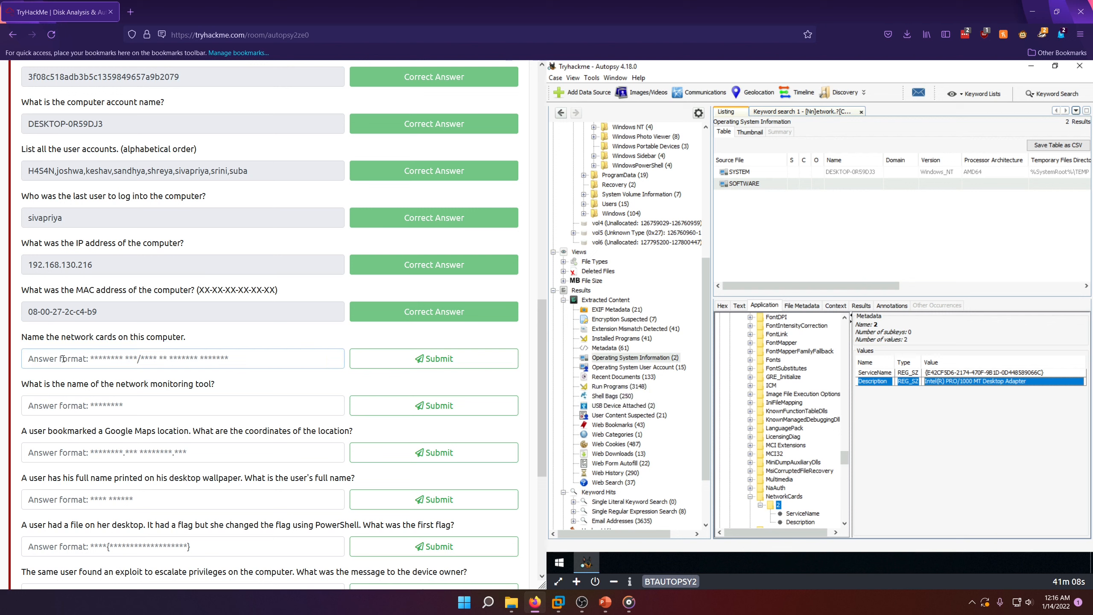
text(Description	REG_SZ	Intel(R) PRO/1000 MT Desktop Adapter)
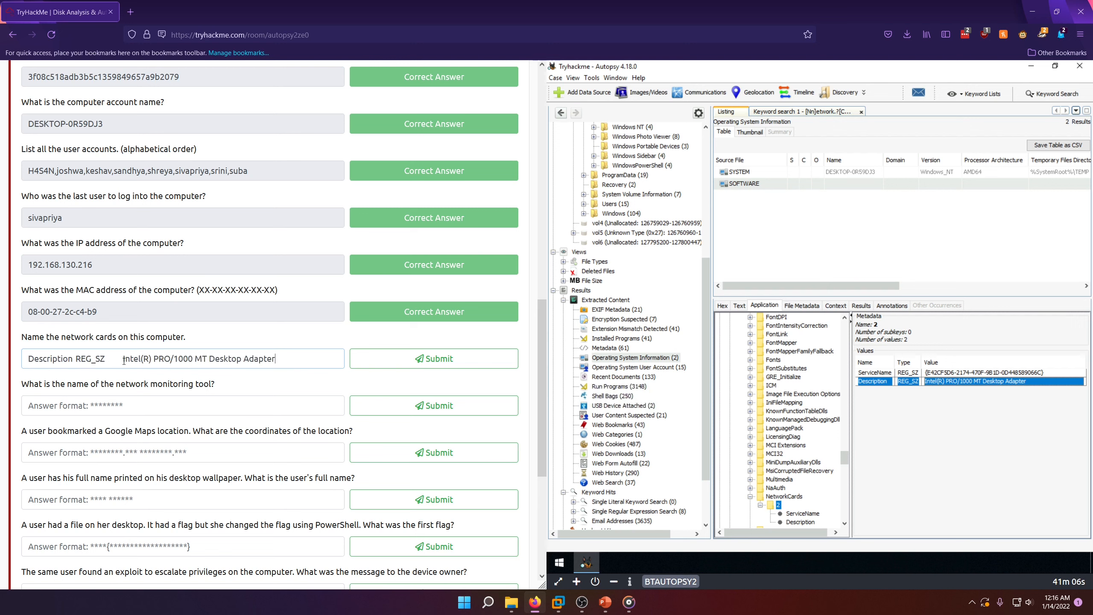
drag(124, 361, 34, 360)
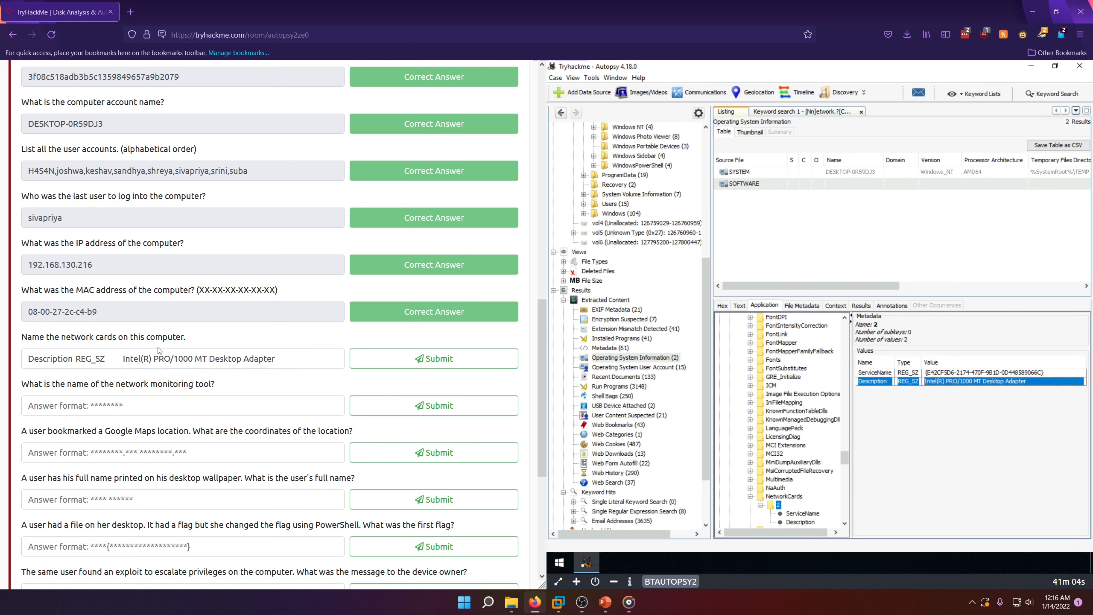
drag(123, 359, 26, 360)
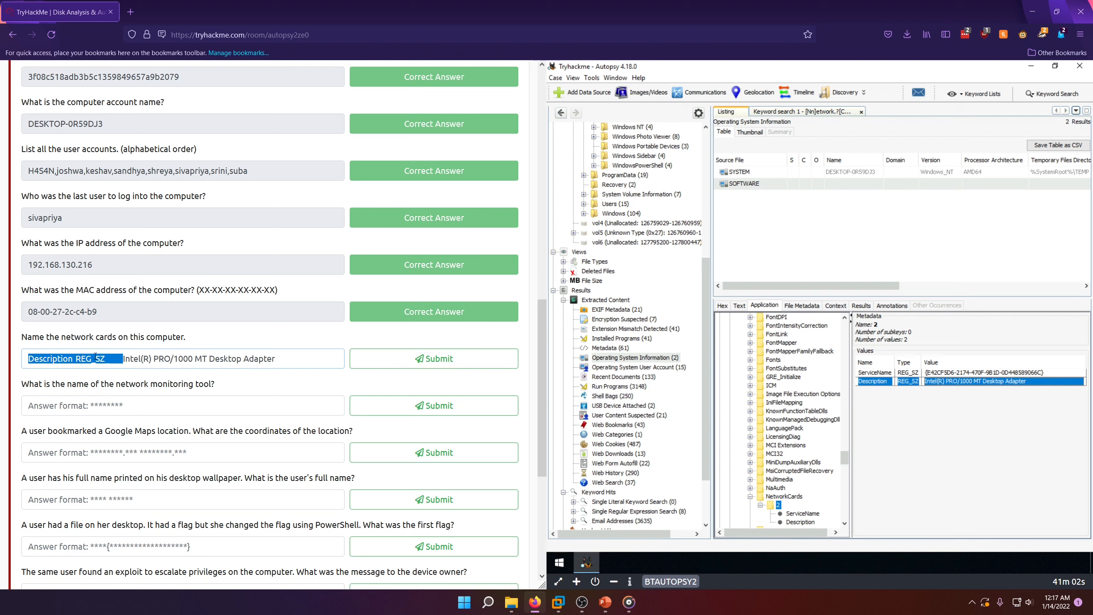
key(BackSpace)
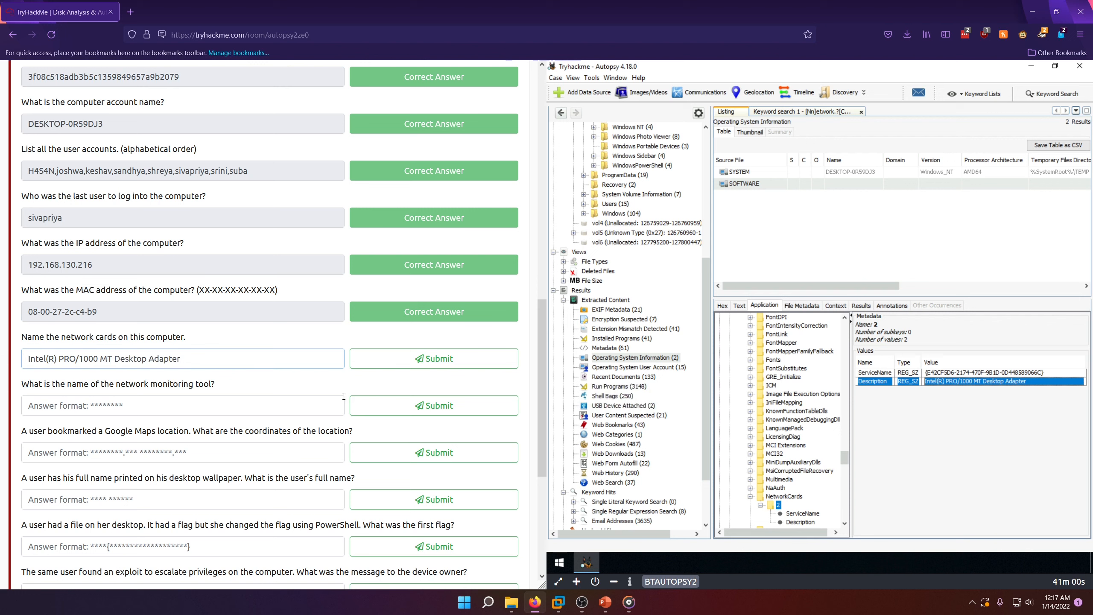
click(391, 366)
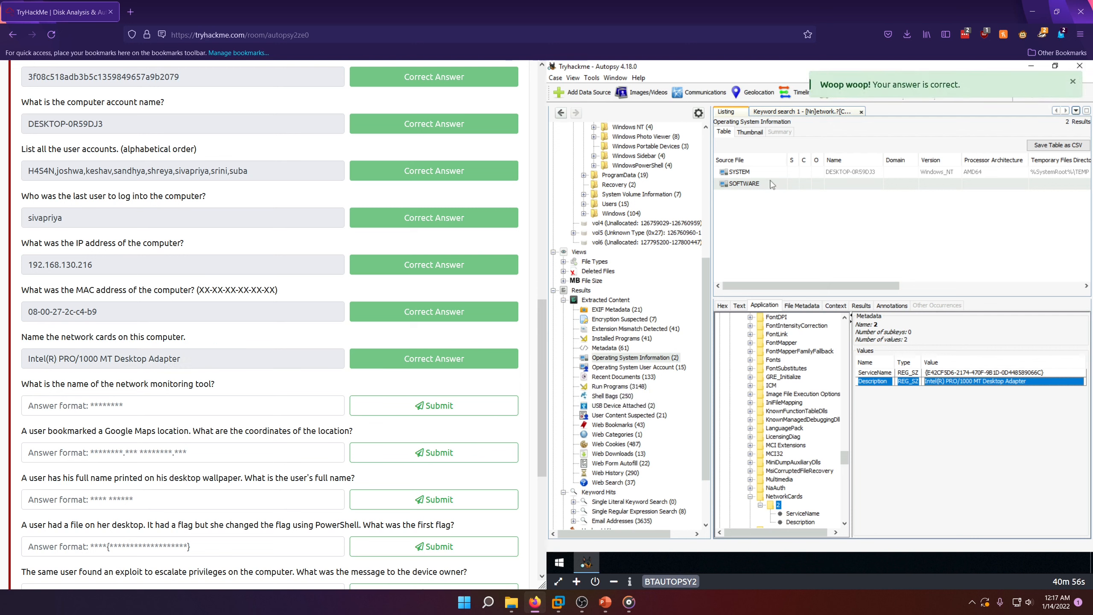
Step: Find the monitoring tool's folder in Program Files (x86) and submit "Look@LAN" as the network monitoring tool answer
click(819, 113)
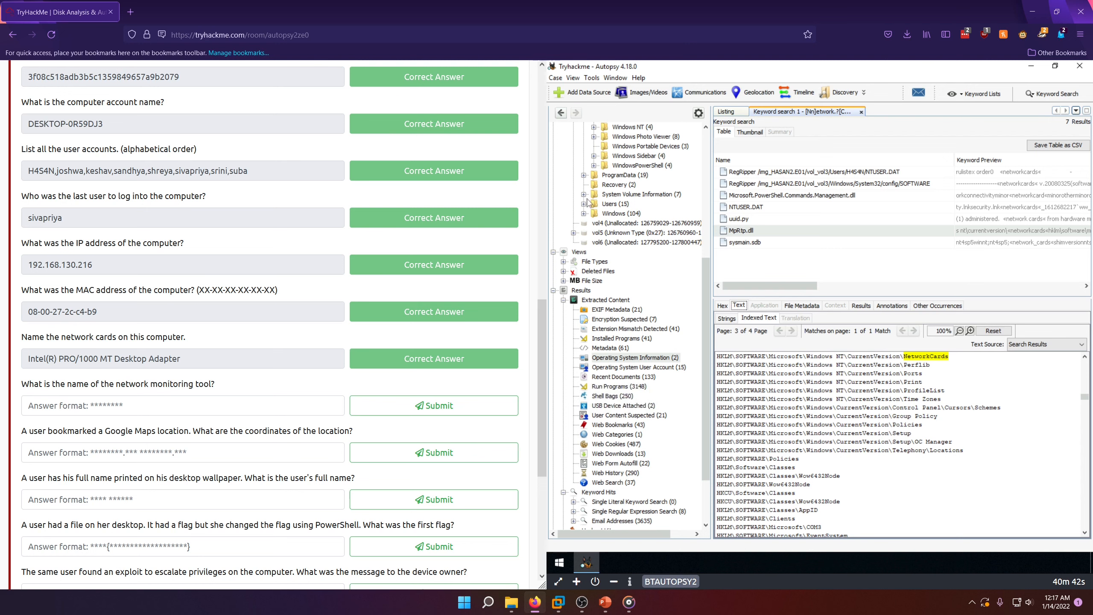
scroll(646, 258, up, 6)
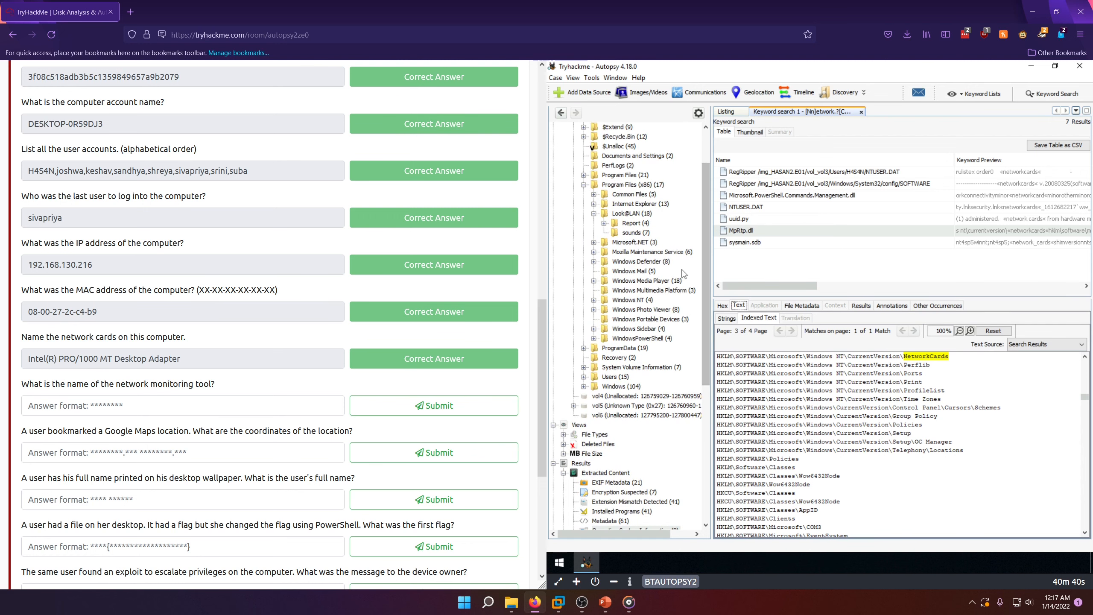
scroll(685, 275, up, 2)
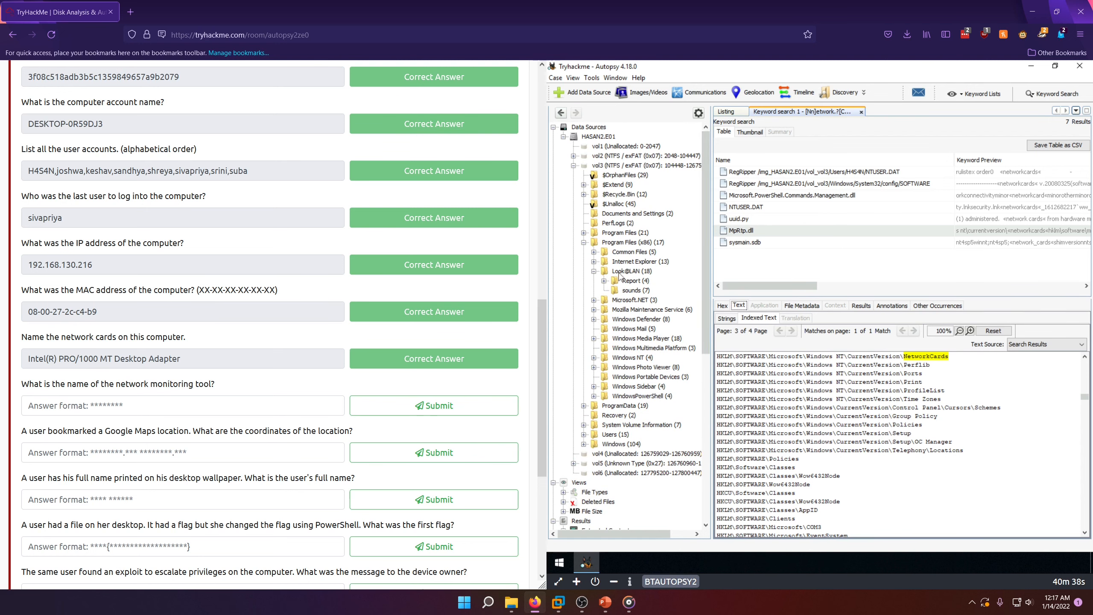
click(80, 401)
text(L)
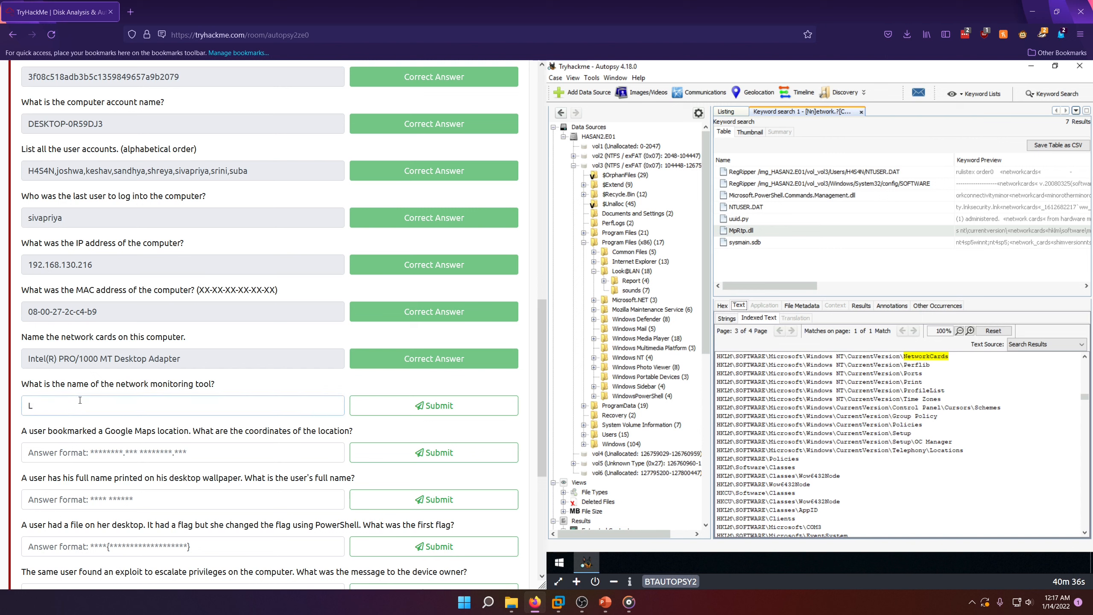
text(ook@LAN)
click(442, 411)
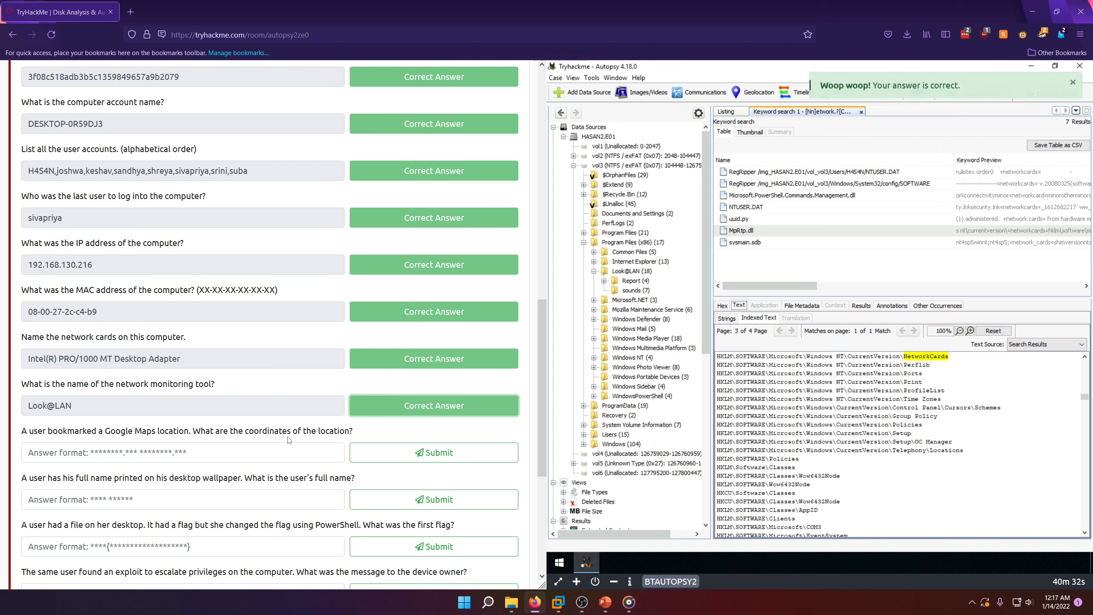
Step: Open the Web Bookmarks results and look through the bookmarked URLs for a Google Maps location
click(153, 448)
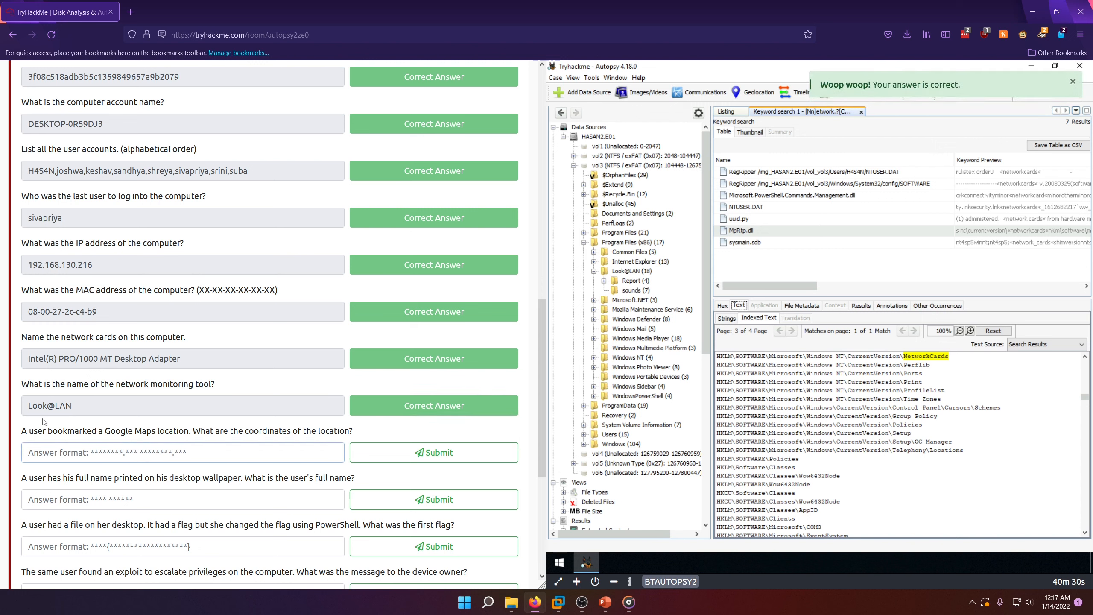
drag(34, 432, 192, 442)
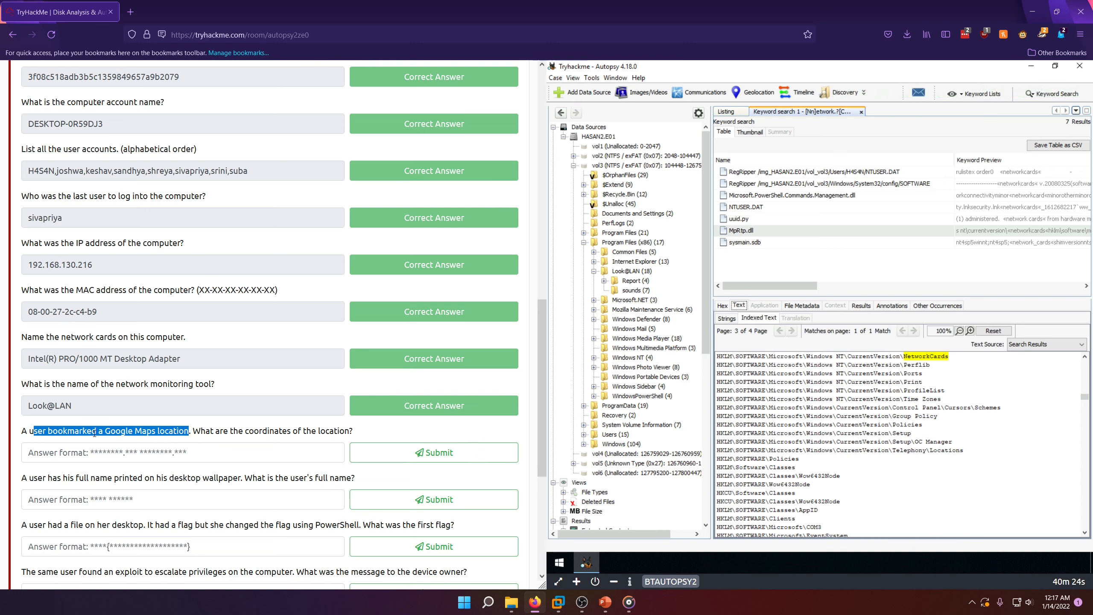
double_click(70, 432)
scroll(620, 388, down, 8)
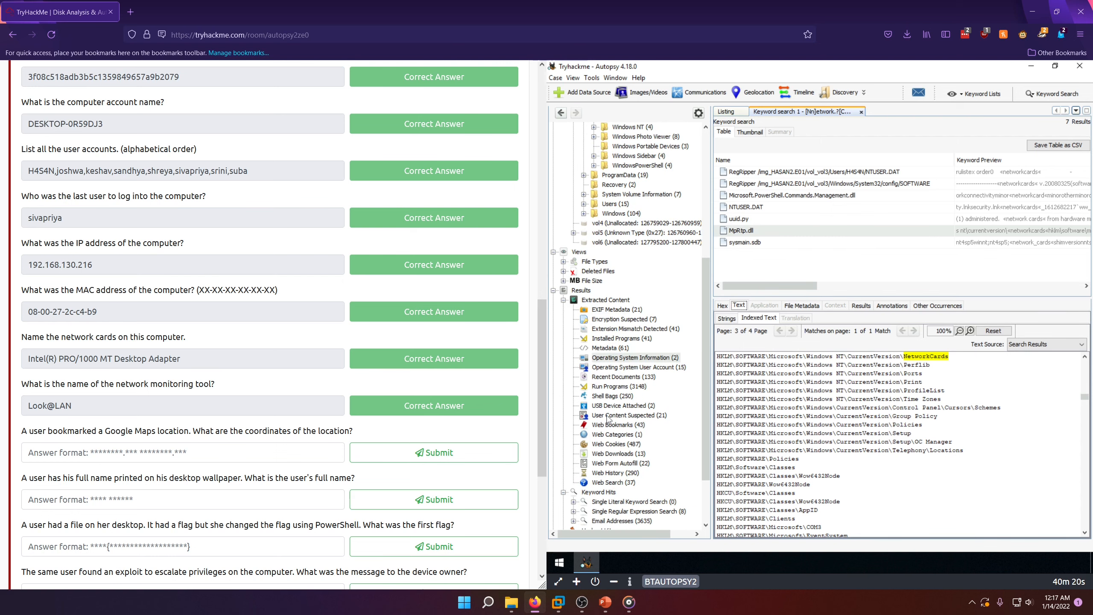
click(621, 425)
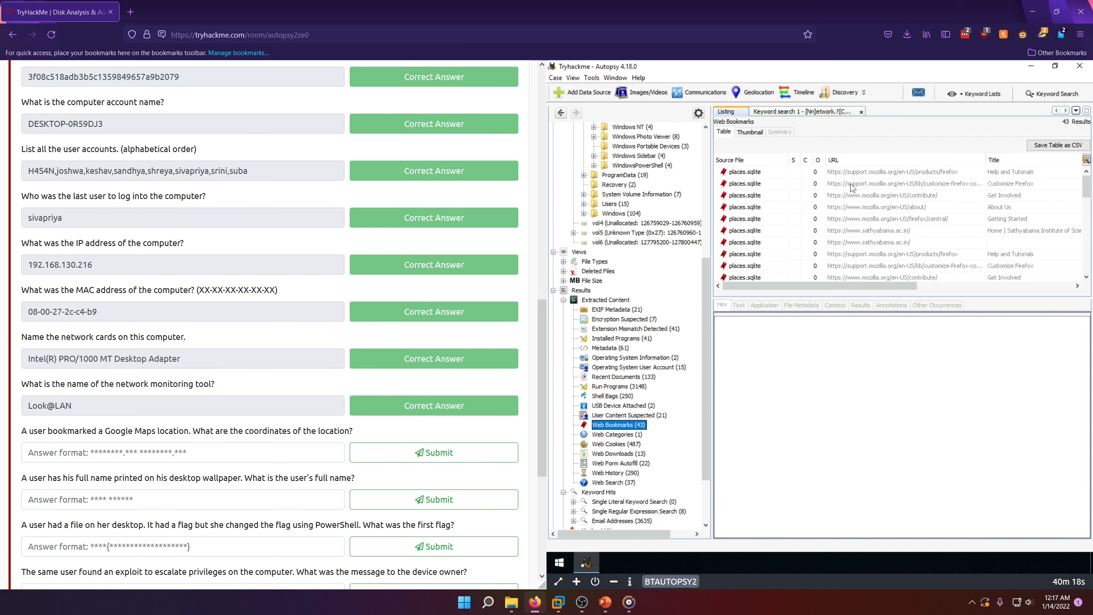
scroll(818, 202, down, 5)
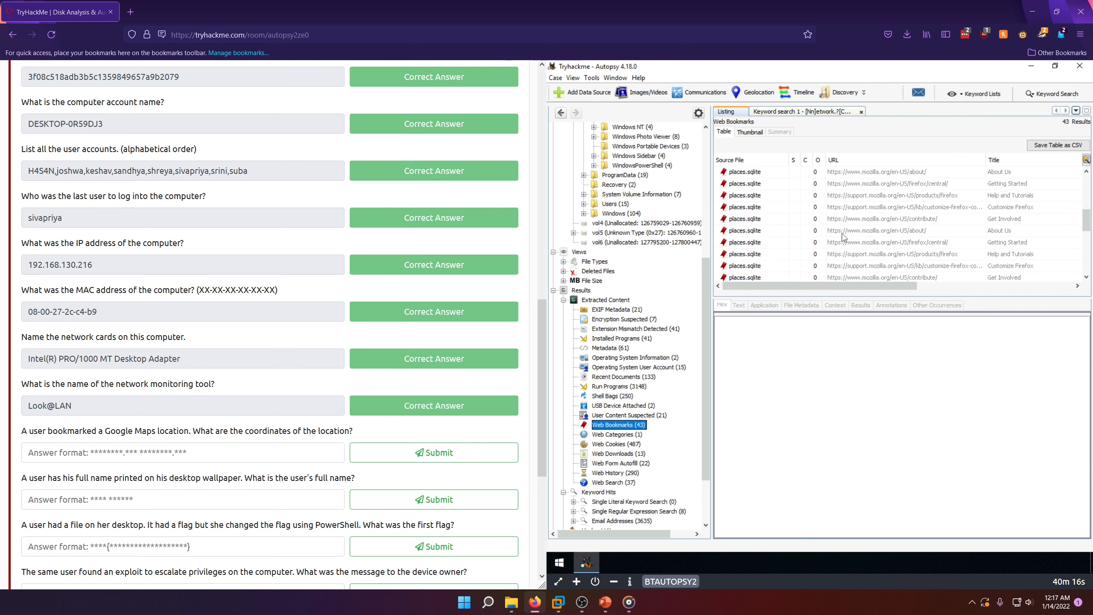
scroll(841, 241, down, 4)
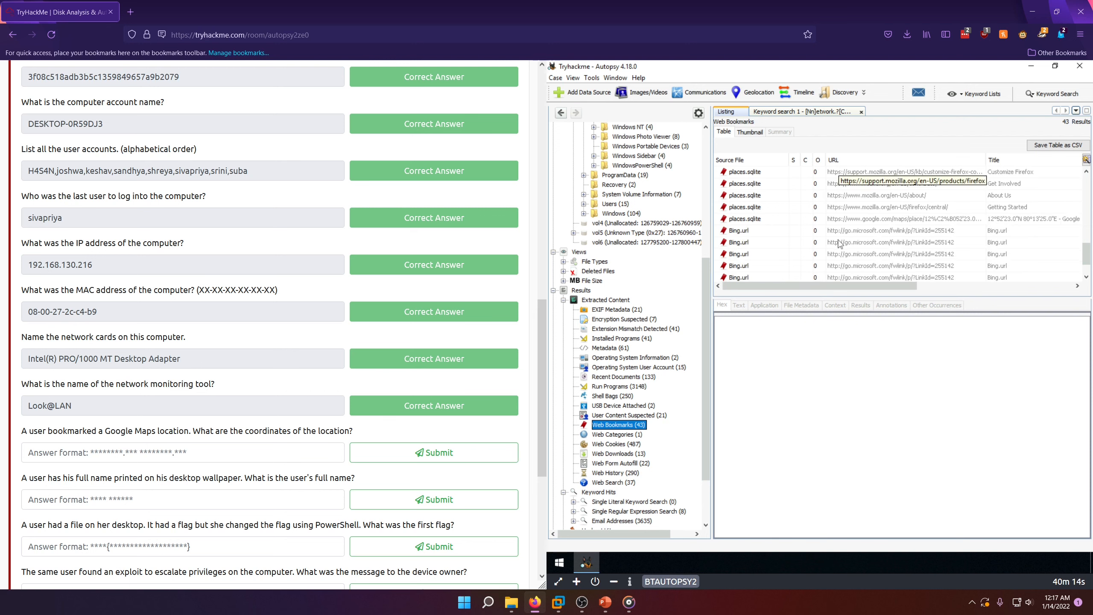
scroll(833, 233, up, 4)
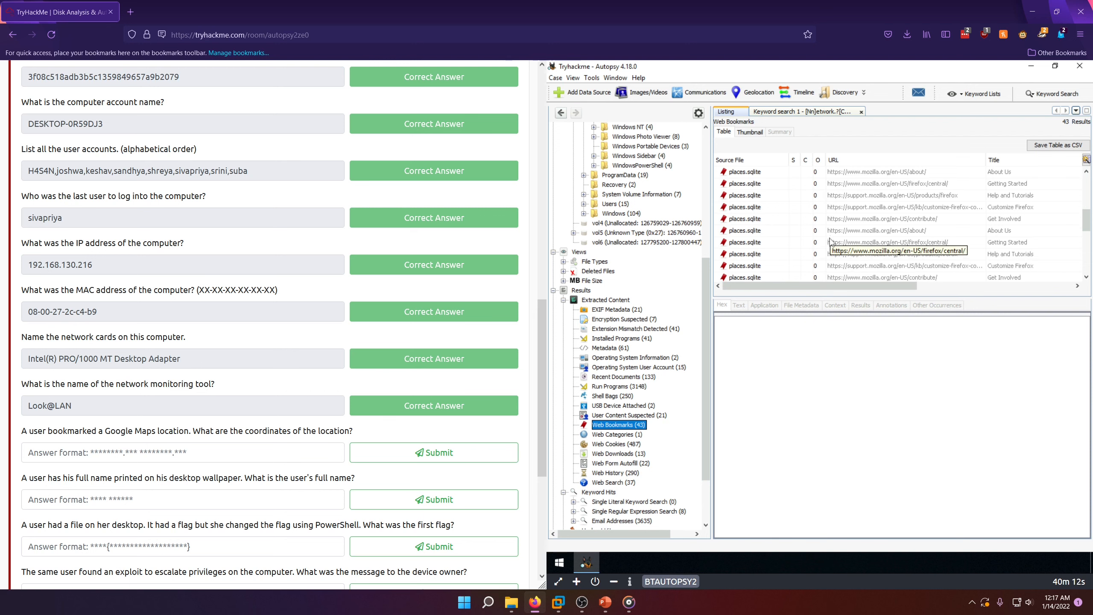
scroll(829, 243, down, 4)
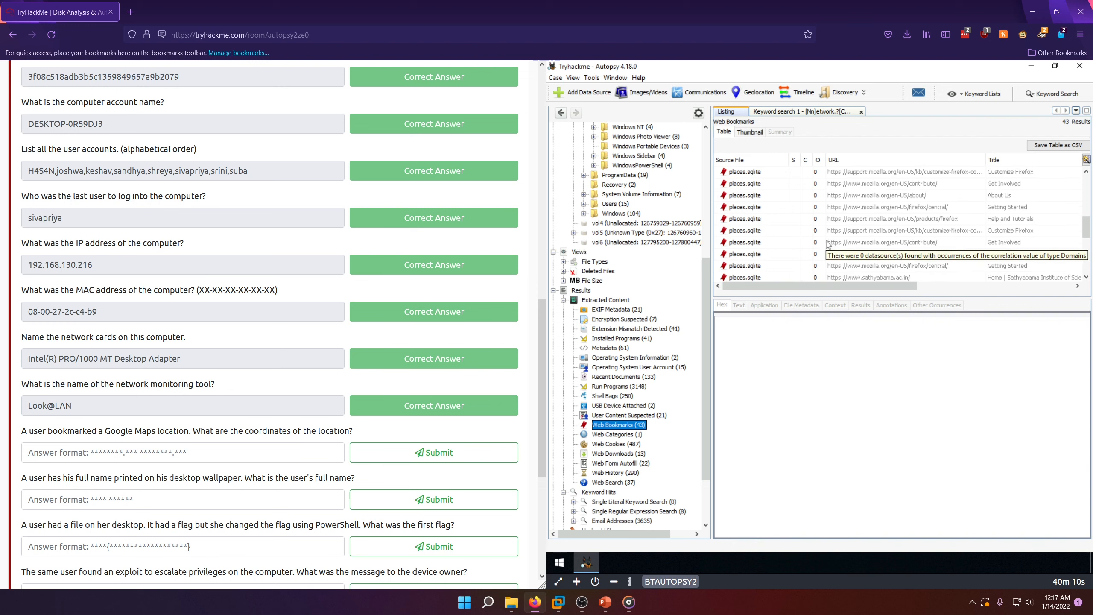
scroll(829, 245, down, 3)
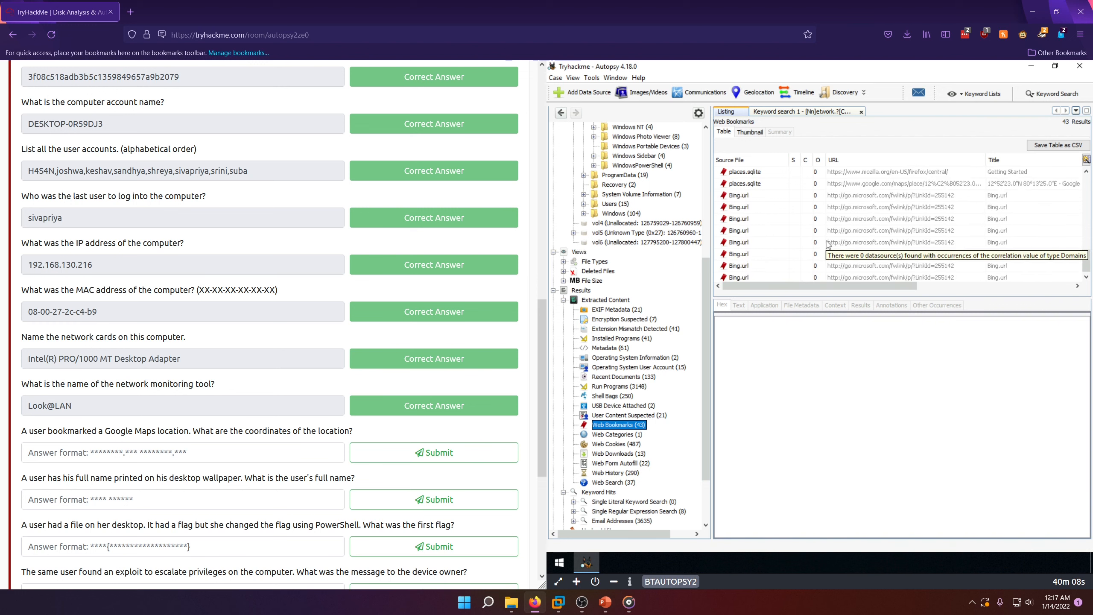
scroll(829, 243, up, 3)
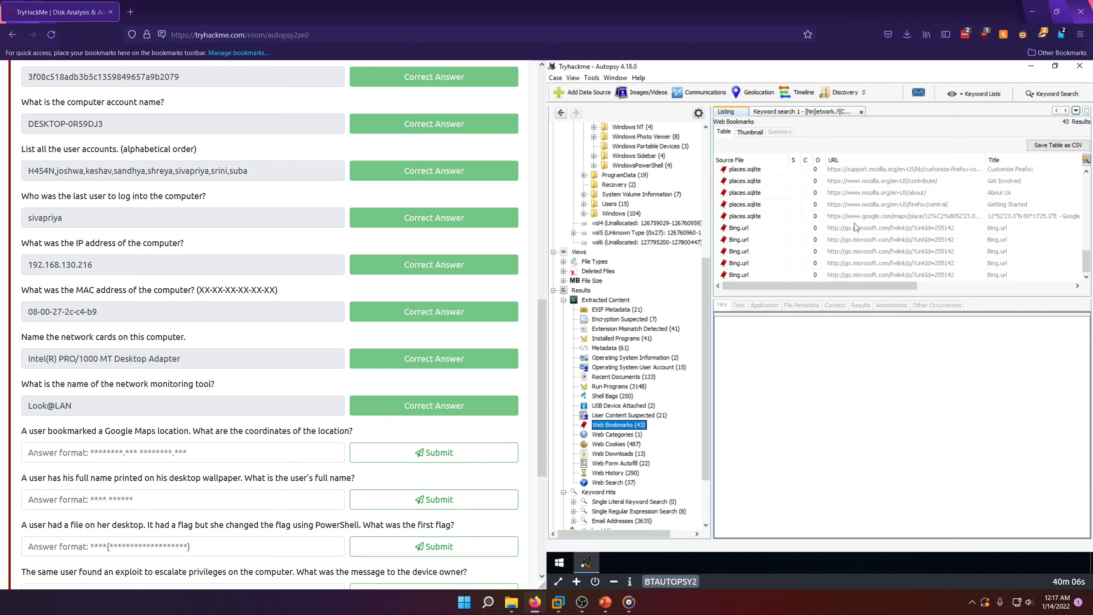
Step: Select the Google Maps bookmark from places.sqlite and open its properties
click(1013, 217)
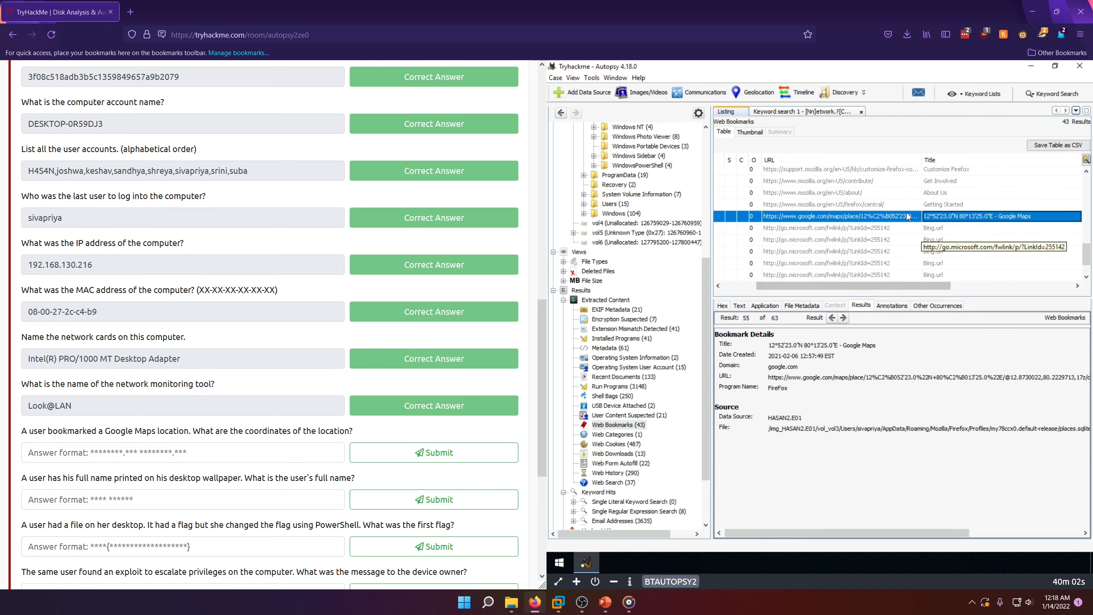
right_click(934, 216)
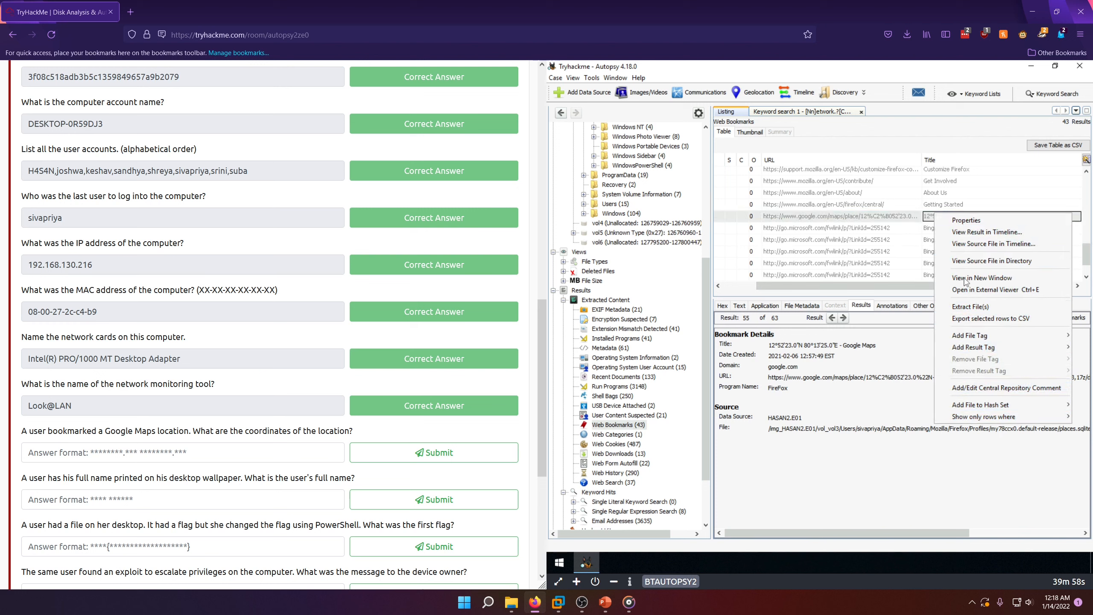
click(980, 221)
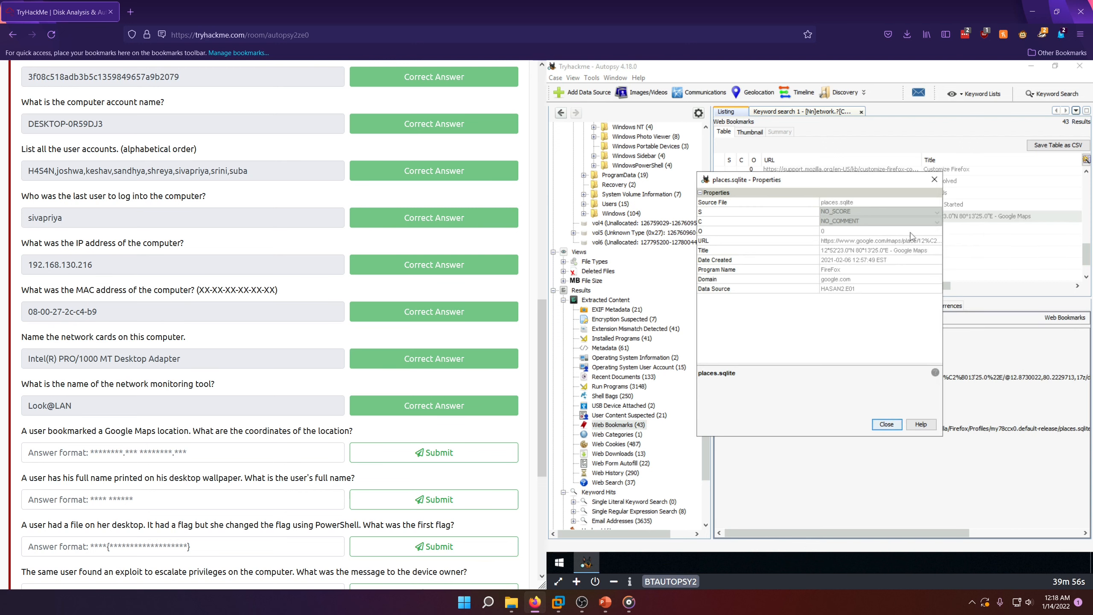
click(842, 261)
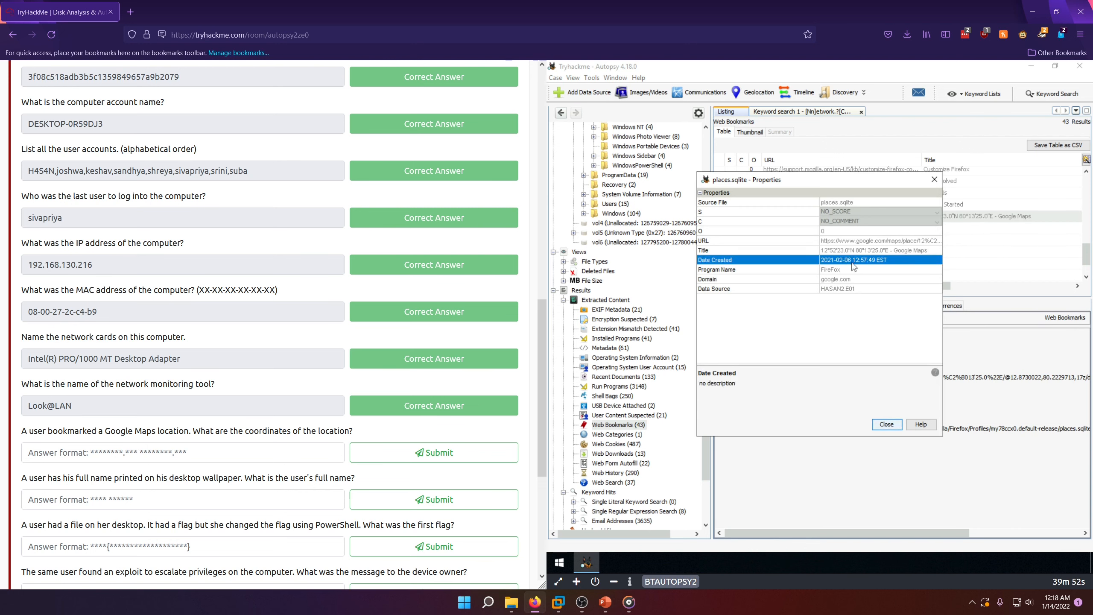
right_click(847, 257)
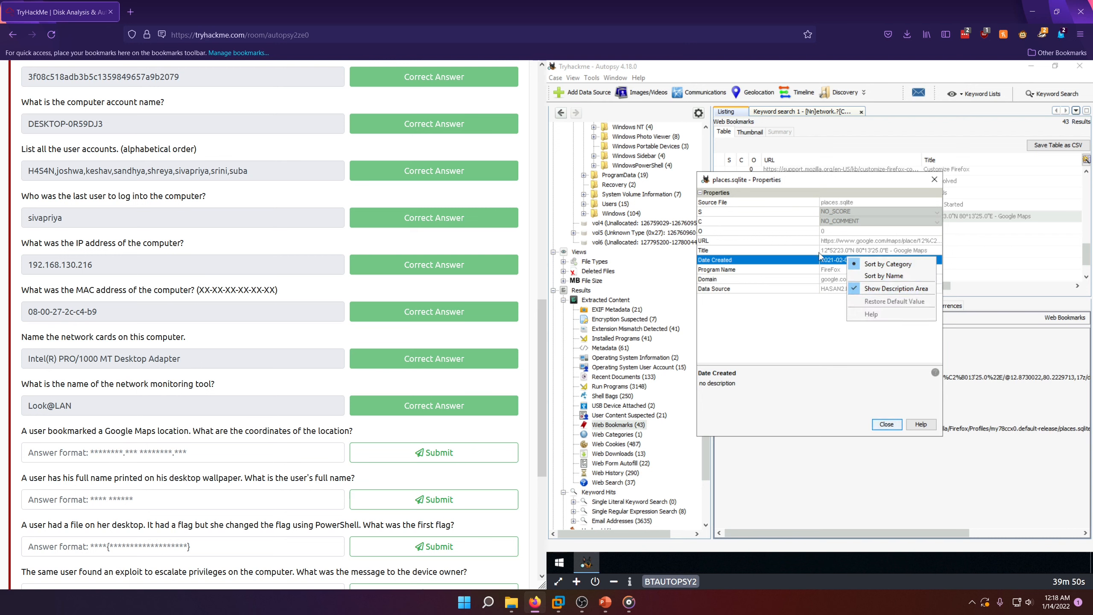
click(830, 263)
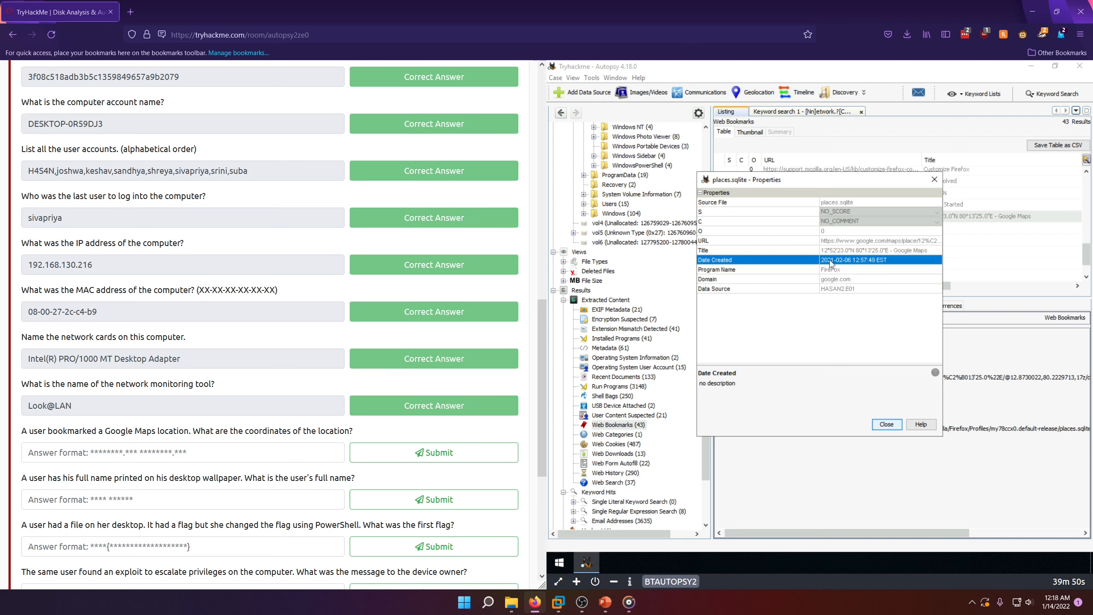
click(198, 445)
key(ctrl+v)
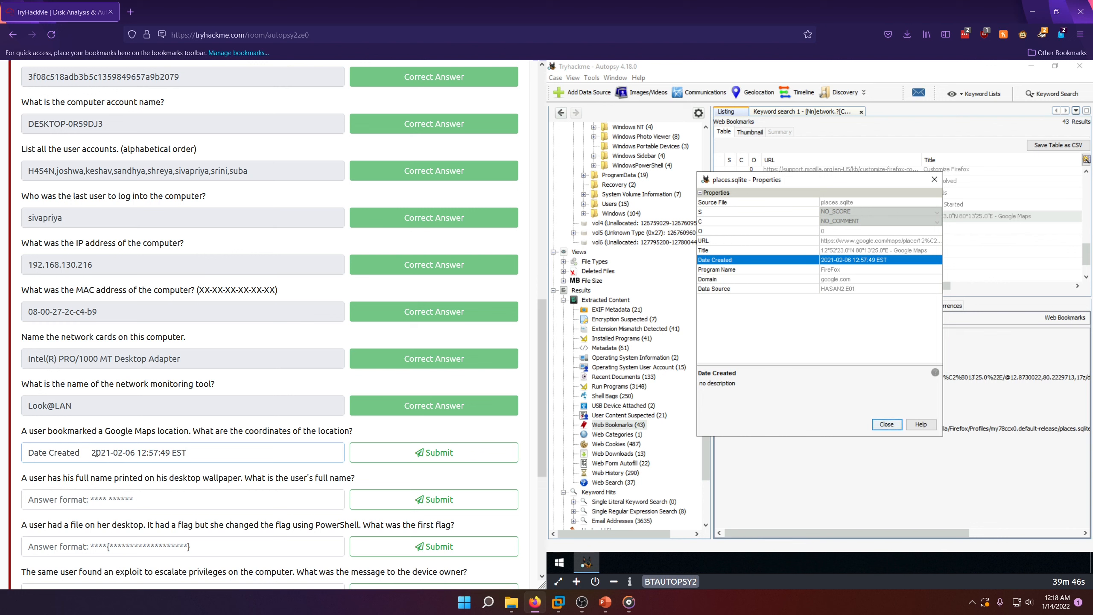
drag(97, 452, 19, 452)
key(BackSpace)
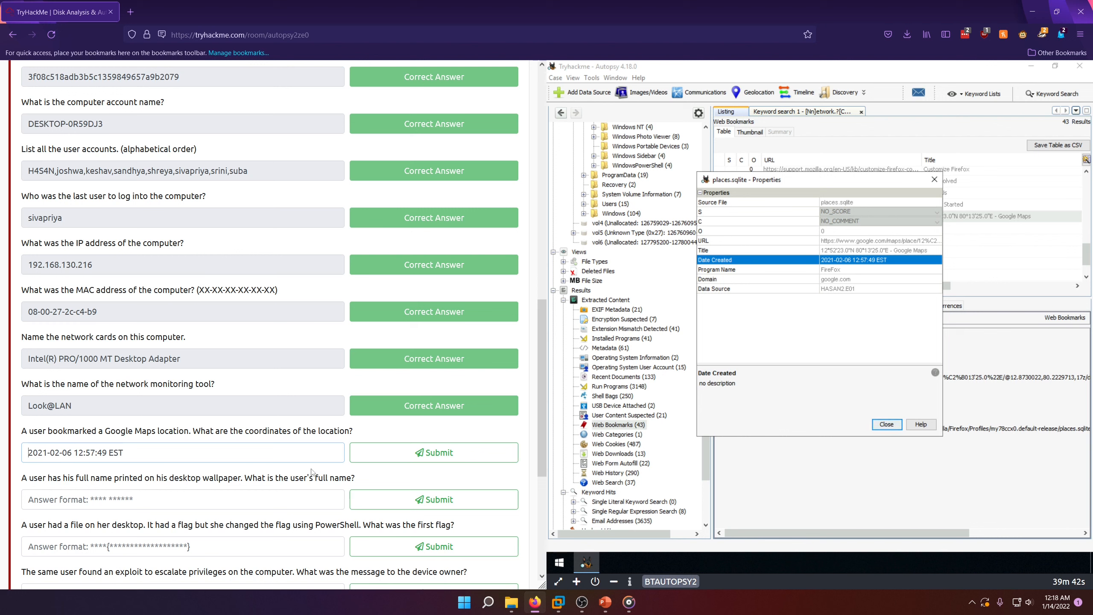
click(434, 453)
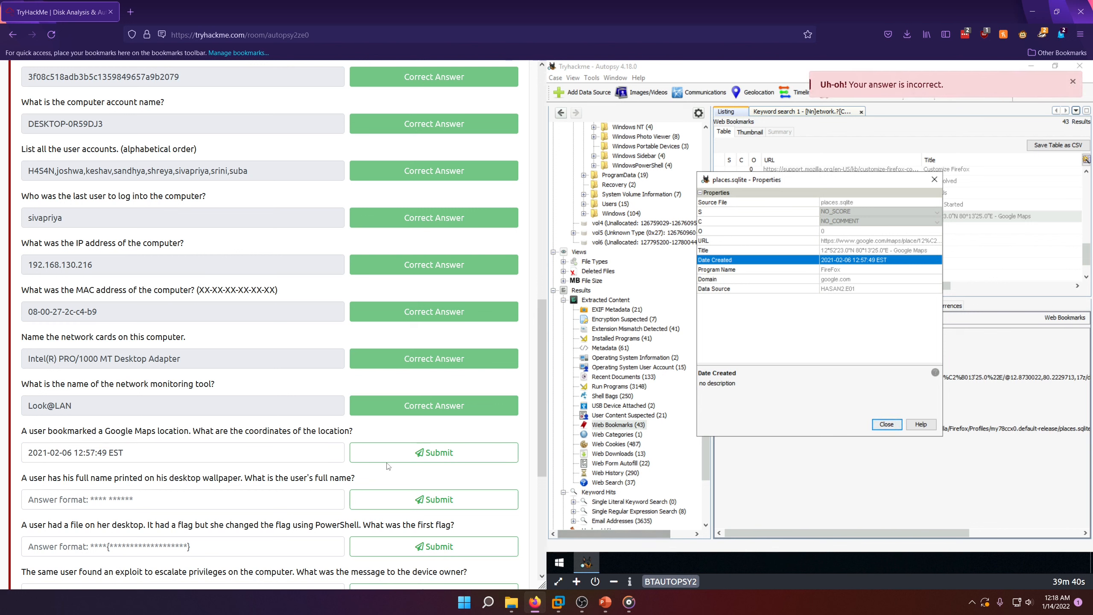
Step: Replace the coordinates answer with the bookmark's Title entry, trim it to 12°52'23.0"N 80°13'25.0"E, and submit it
click(268, 456)
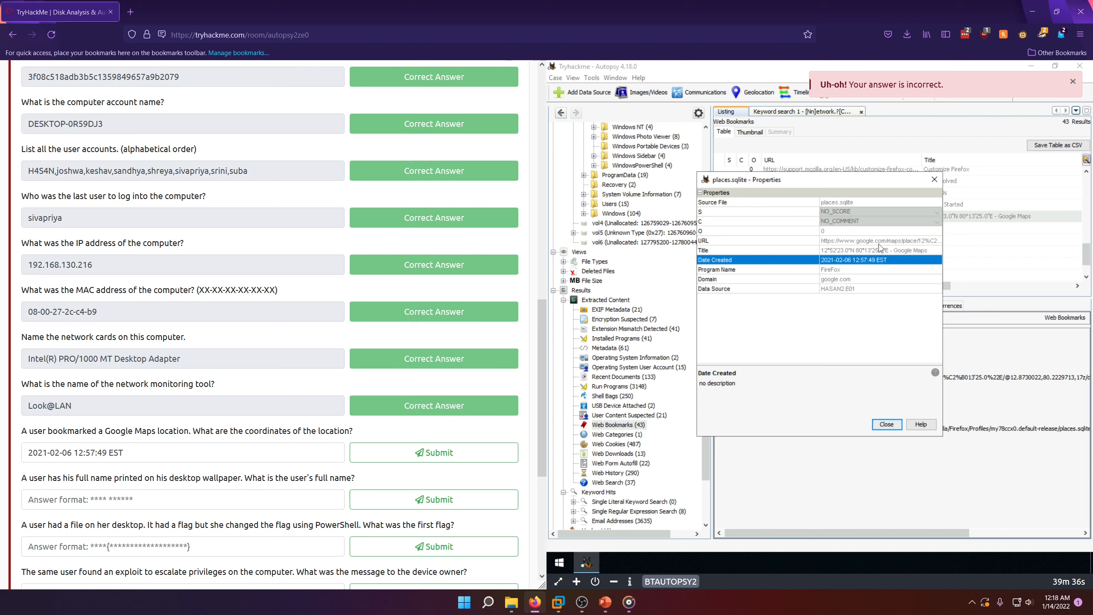
click(866, 251)
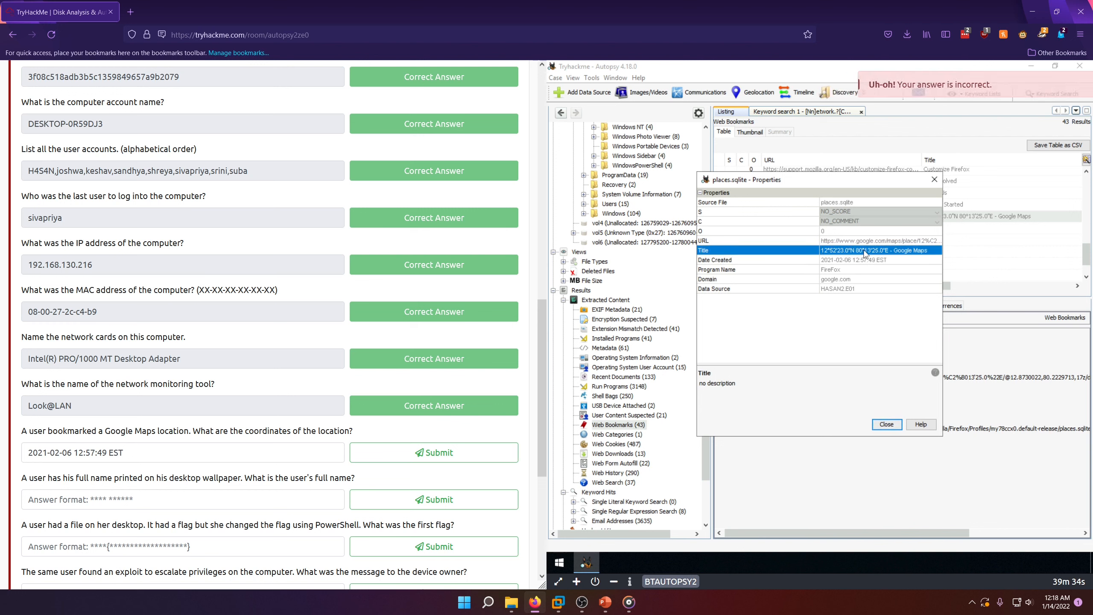
drag(198, 448, 1, 453)
text(Title	12°52'23.0"N 80°13'25.0"E - Google Maps)
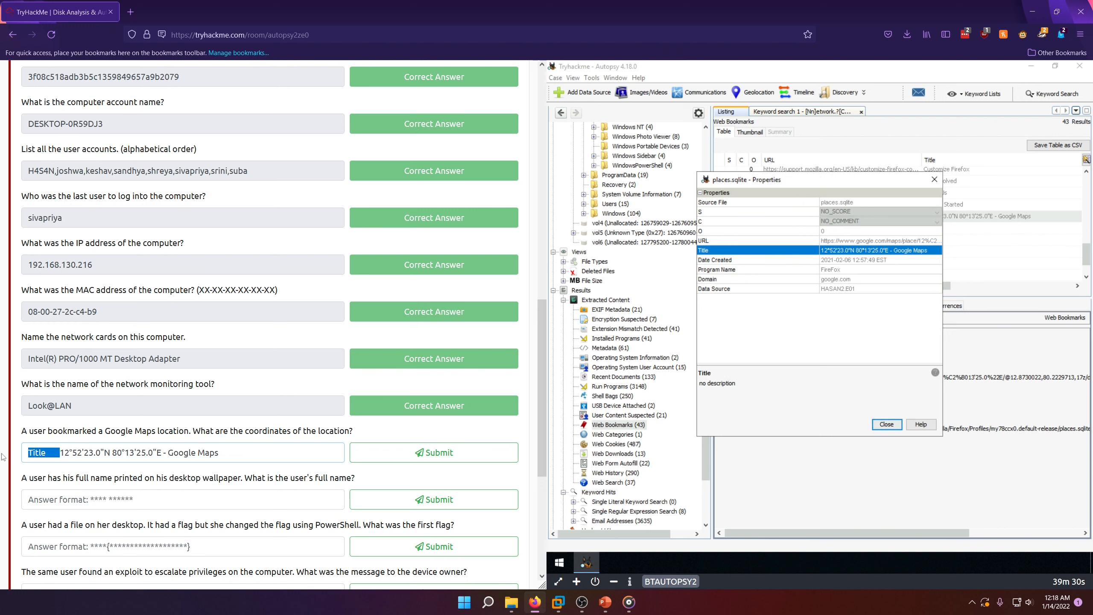
key(BackSpace)
drag(189, 453, 131, 453)
key(BackSpace)
click(351, 459)
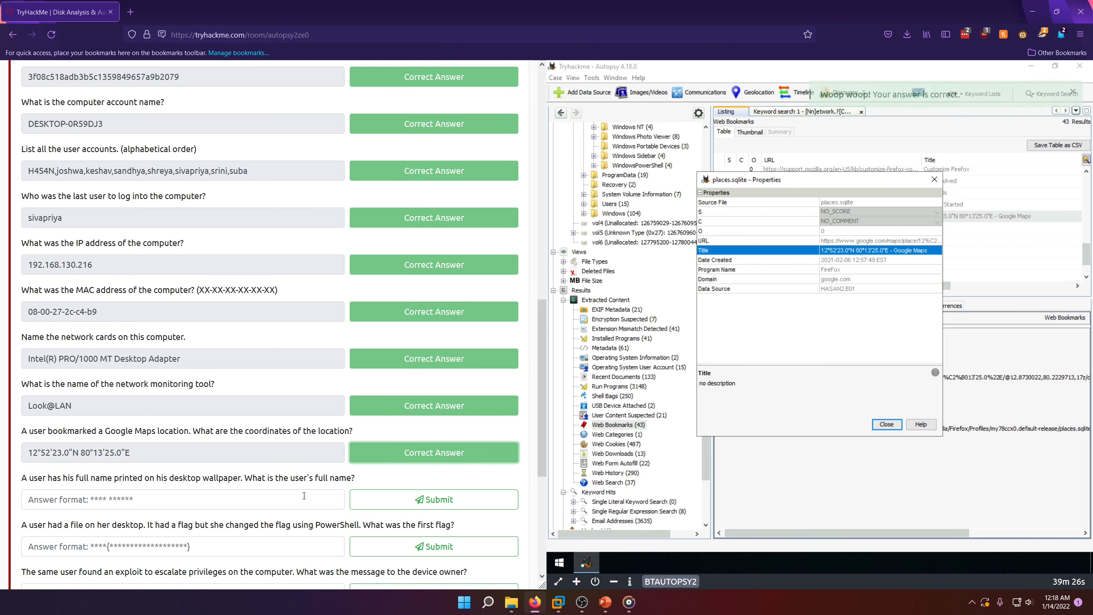
Step: Close the bookmark properties and open the Image/Video Gallery for the desktop wallpaper question
scroll(357, 403, down, 6)
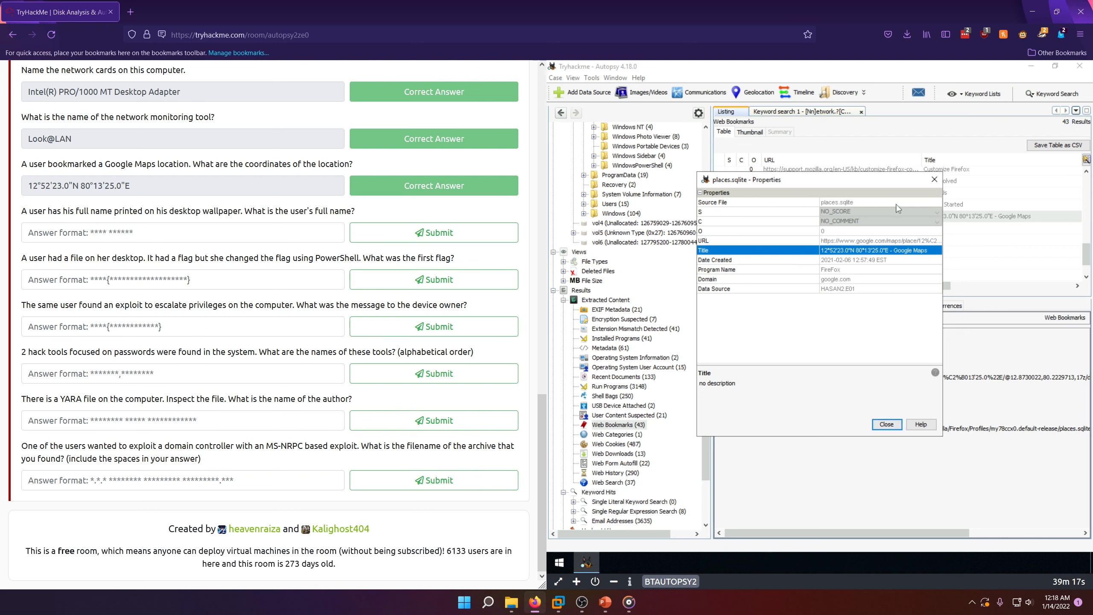
click(887, 425)
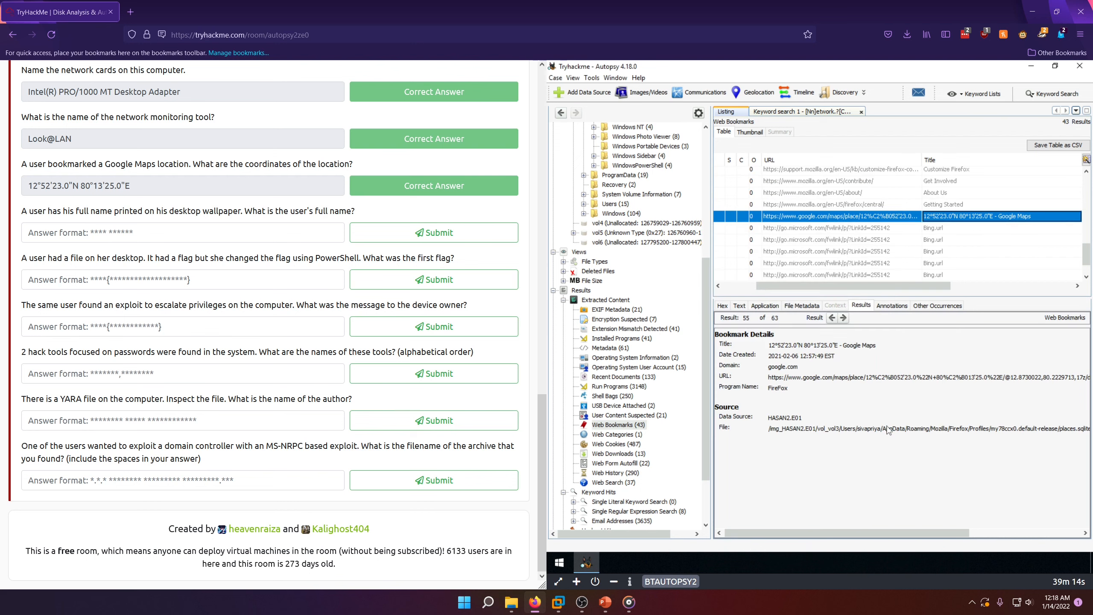
click(642, 94)
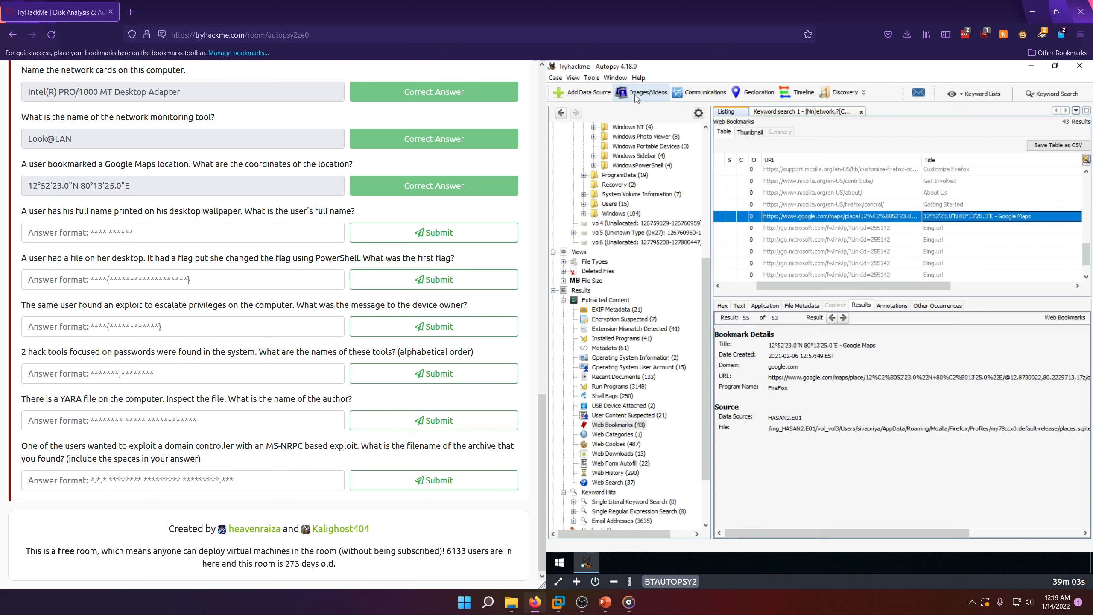
key(Down)
key(Down)
key(Down)
key(Down)
key(Down)
key(Down)
key(Down)
key(Down)
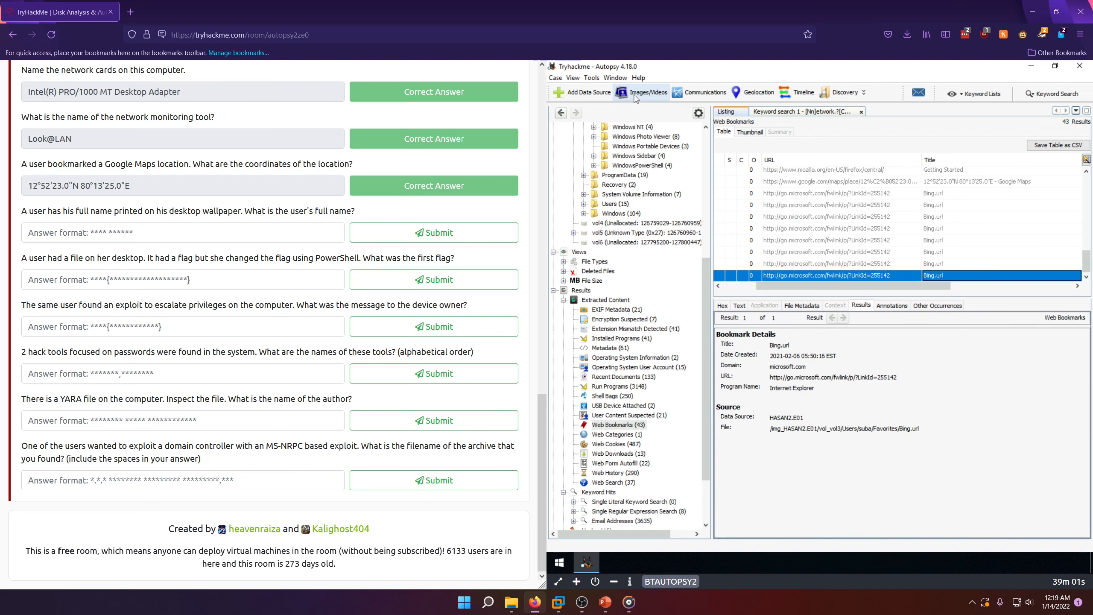
click(635, 99)
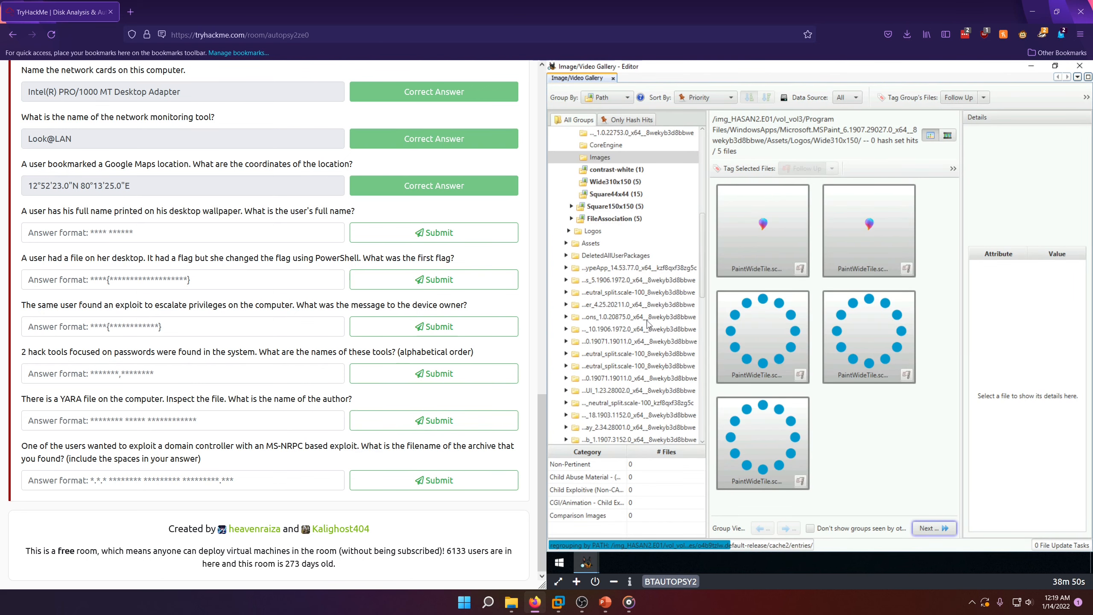
Step: View the FileAssociation image group under the MSPaint logos, and collapse the WindowsApps folder in the gallery tree
scroll(696, 245, up, 4)
drag(702, 245, 702, 226)
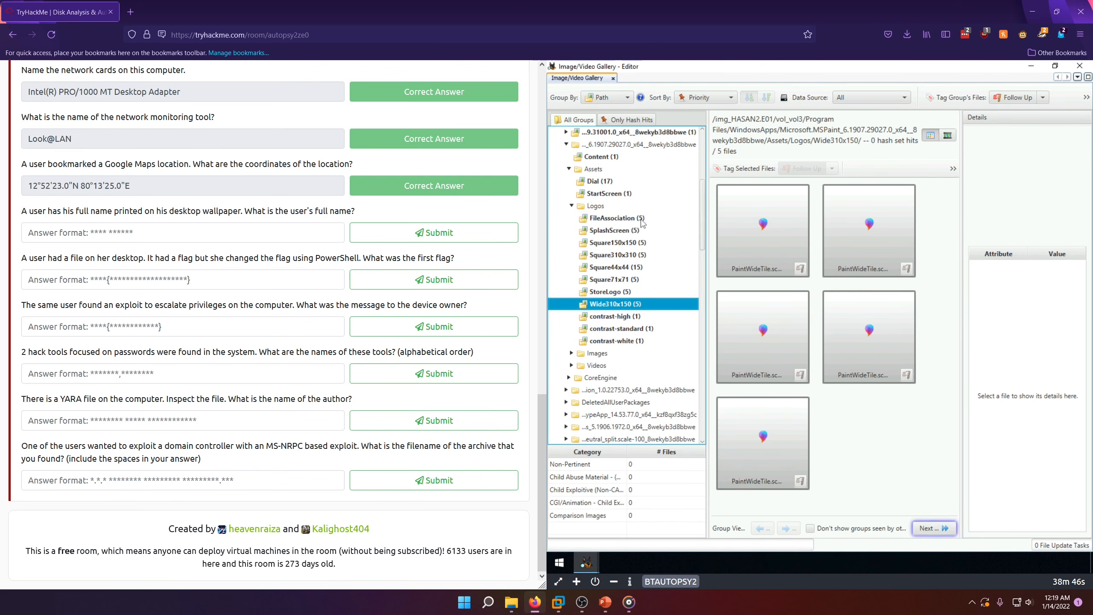
click(600, 220)
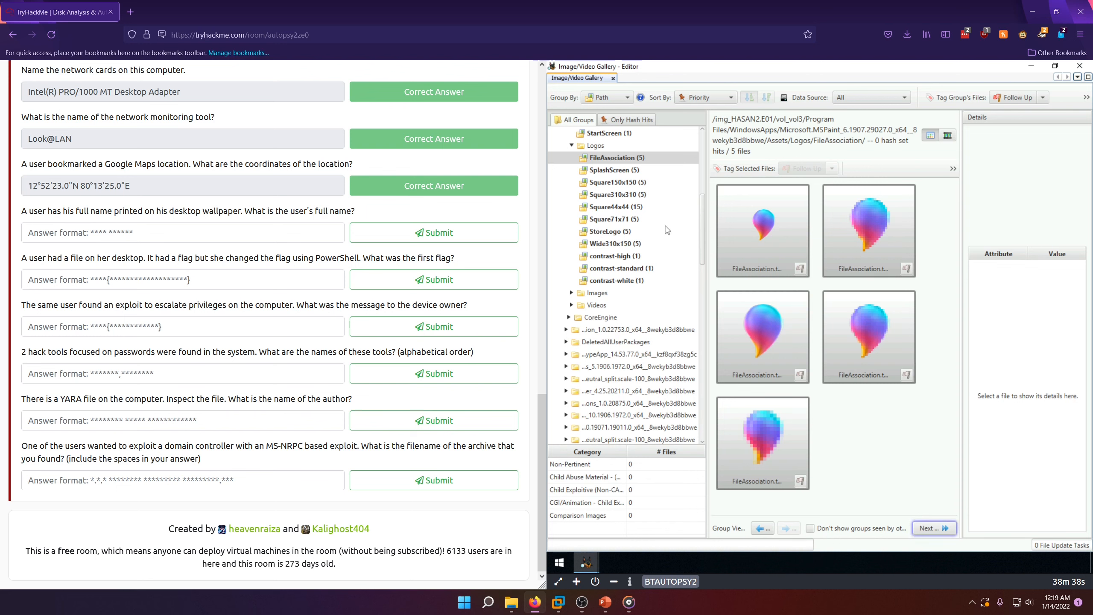
scroll(656, 253, up, 3)
scroll(655, 253, up, 3)
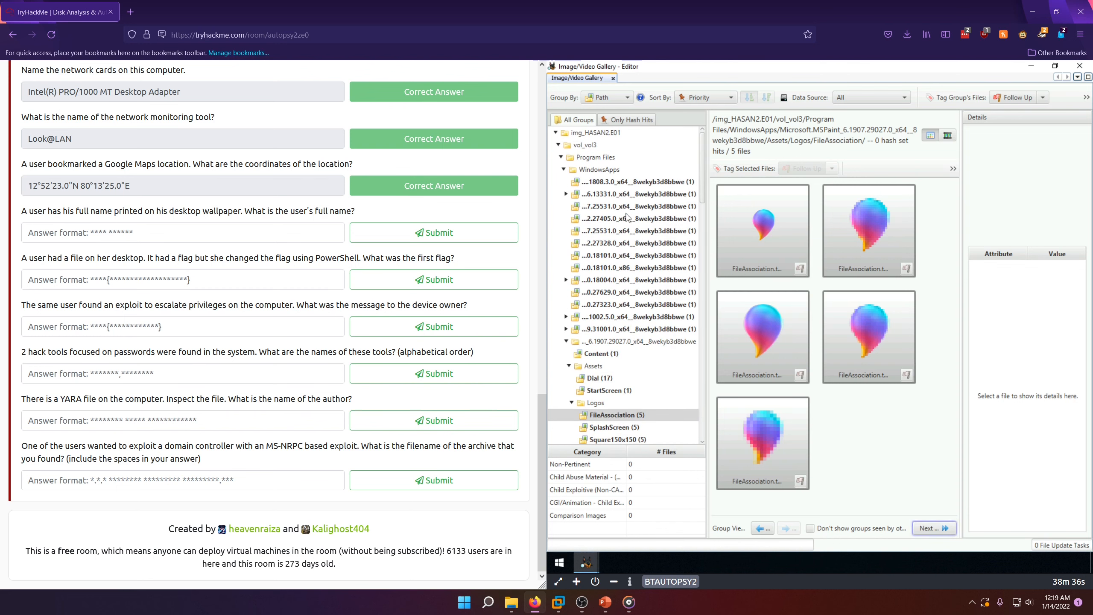
click(564, 171)
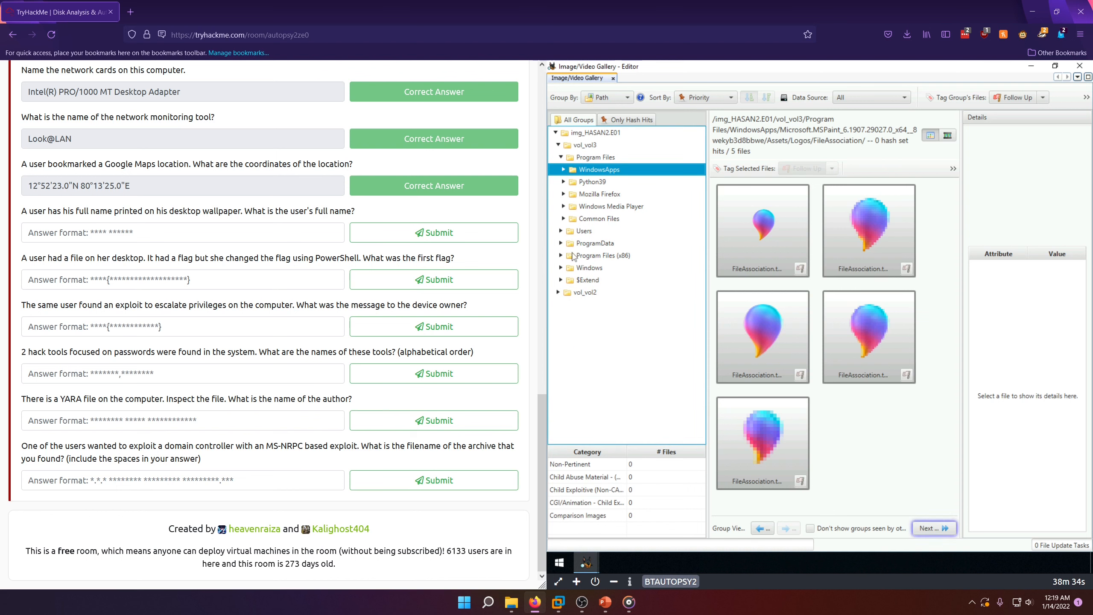
Step: Expand the Users folder and every individual user's folder in the gallery tree to expose their image groups
click(564, 243)
click(564, 279)
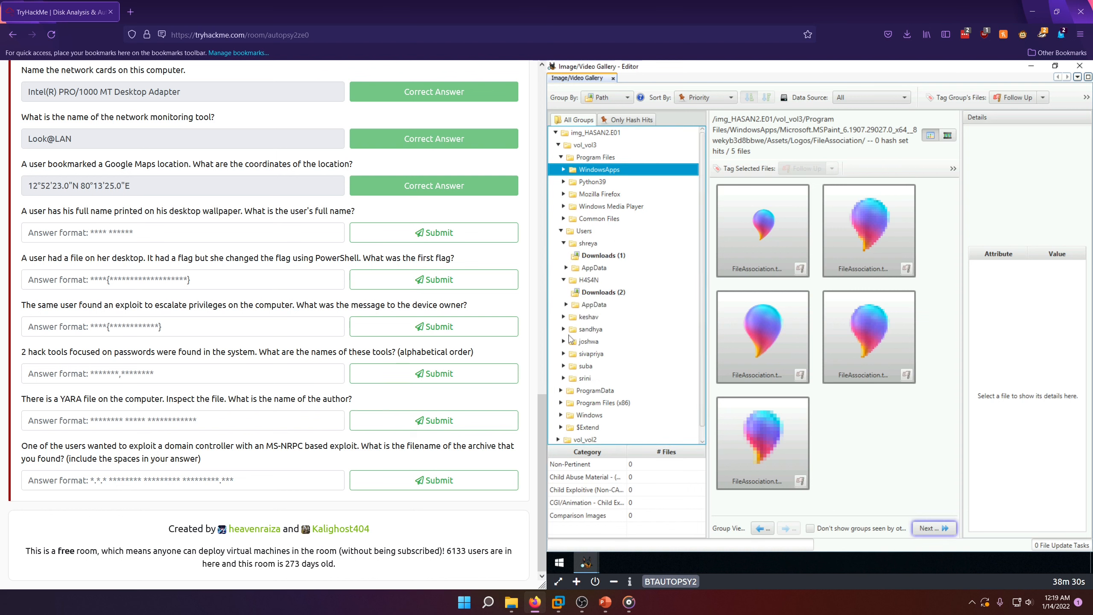
click(564, 317)
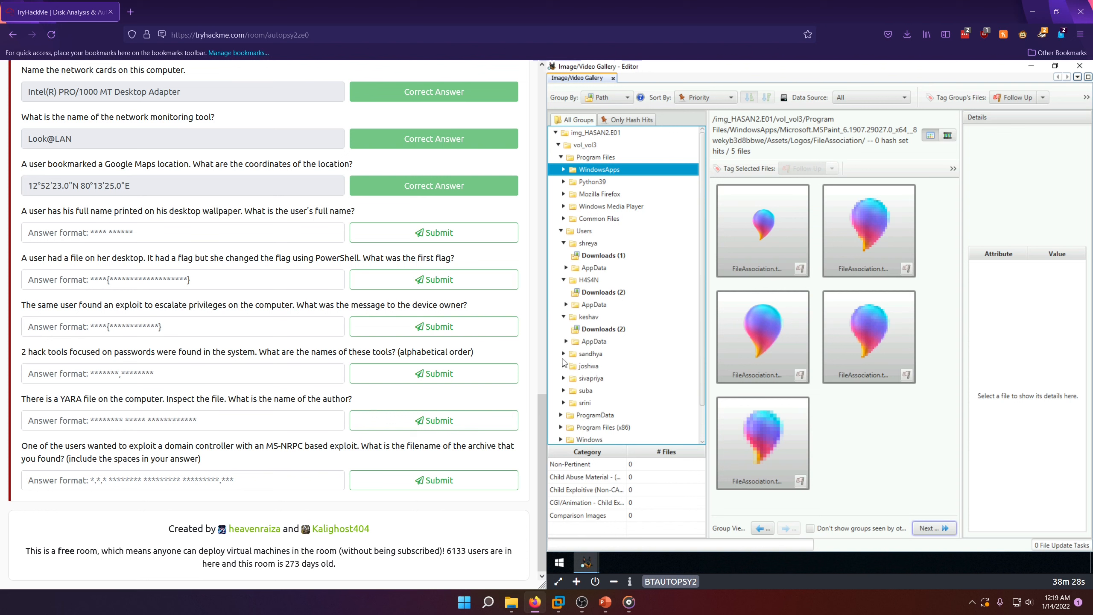
click(564, 354)
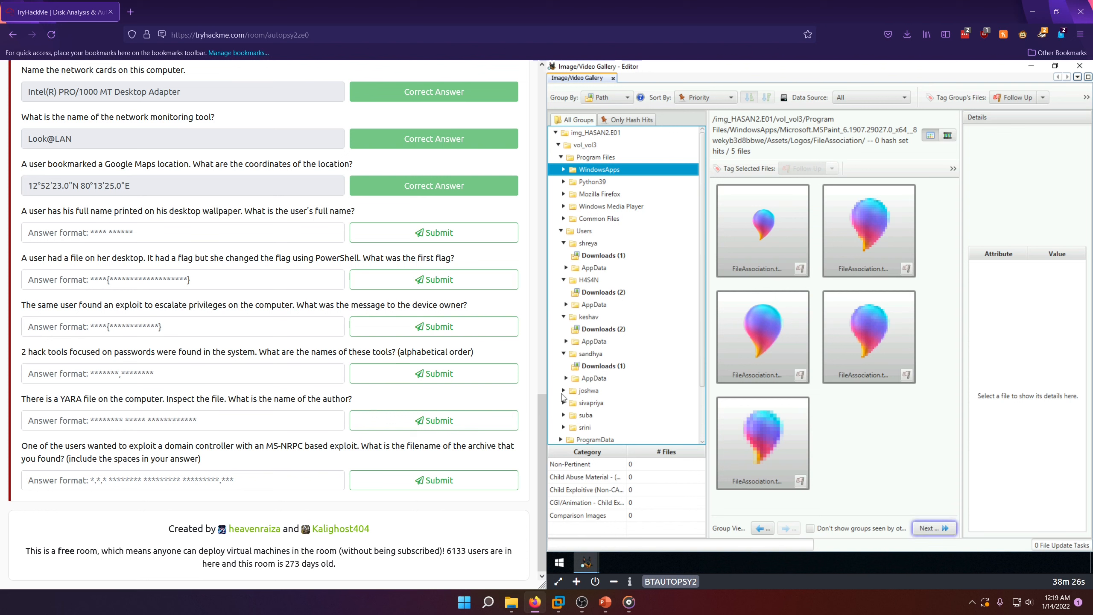
click(564, 390)
click(564, 427)
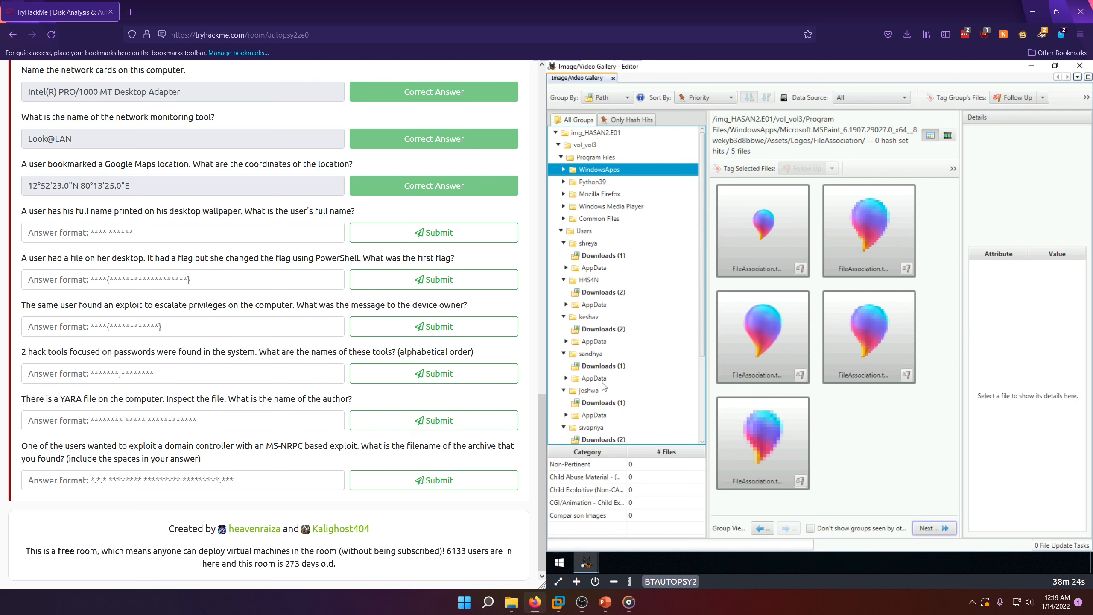
scroll(632, 365, down, 3)
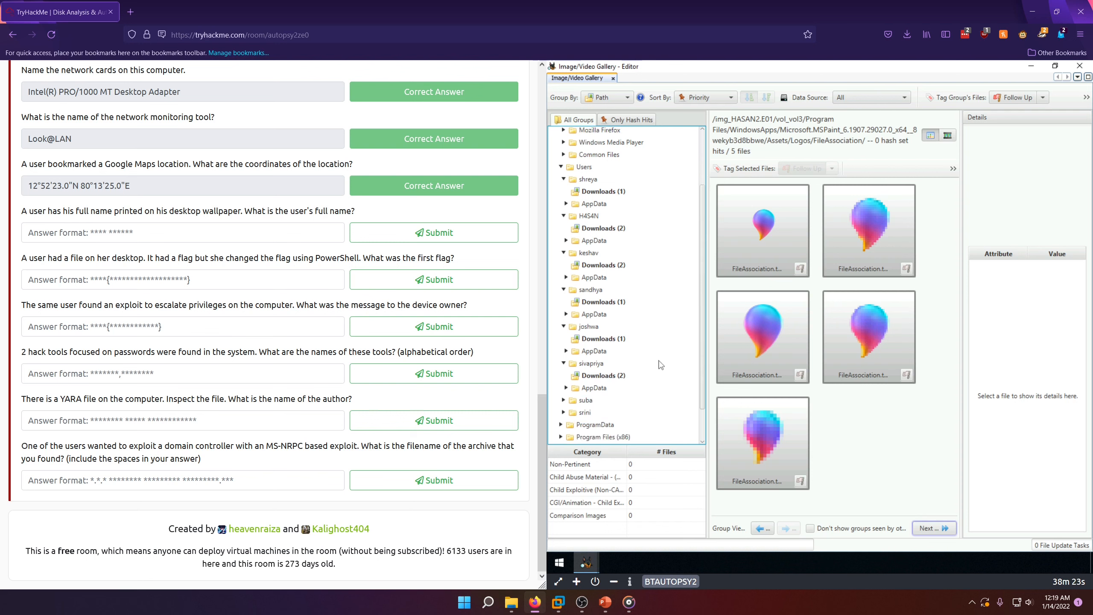
click(563, 400)
click(564, 425)
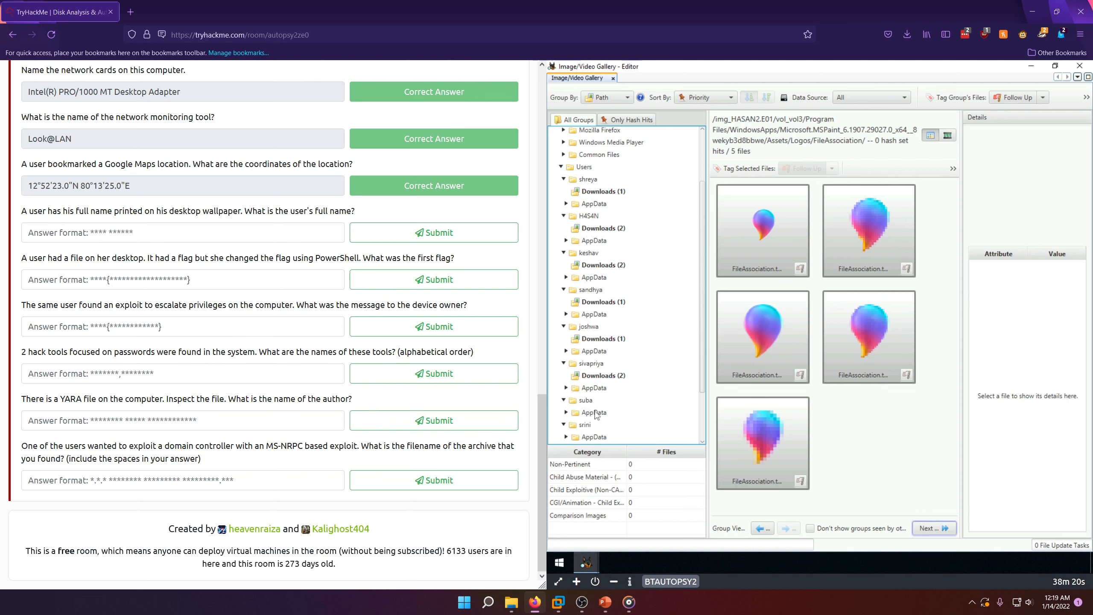
Step: Open the first two users' Downloads groups and enlarge small-memory-4k_1540749683.jpg and 0or1.jpg to check them for a printed name
drag(701, 355, 649, 325)
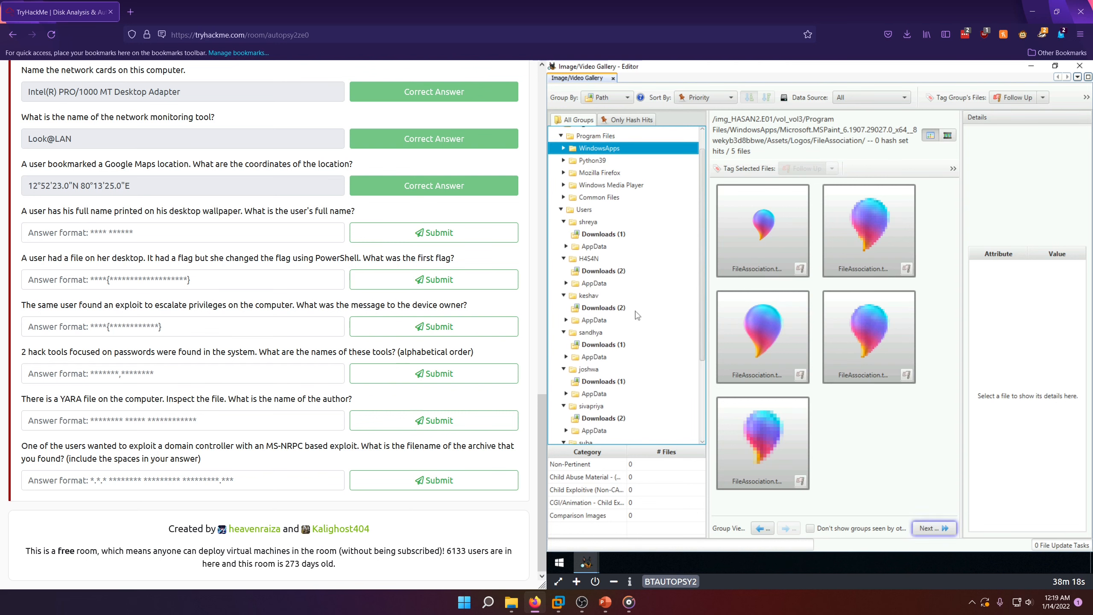
click(608, 233)
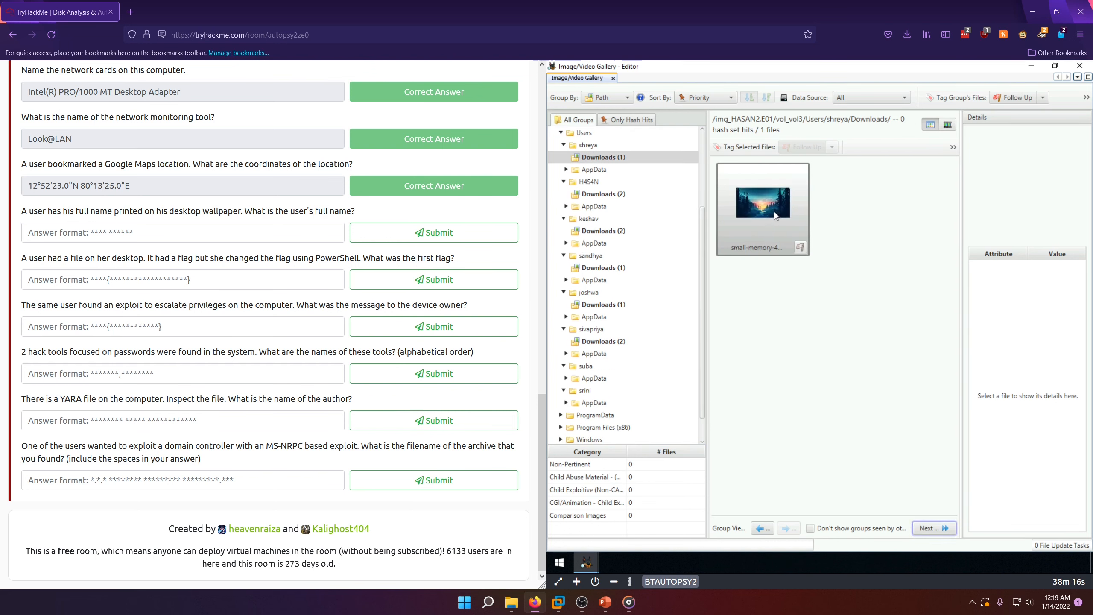
double_click(770, 207)
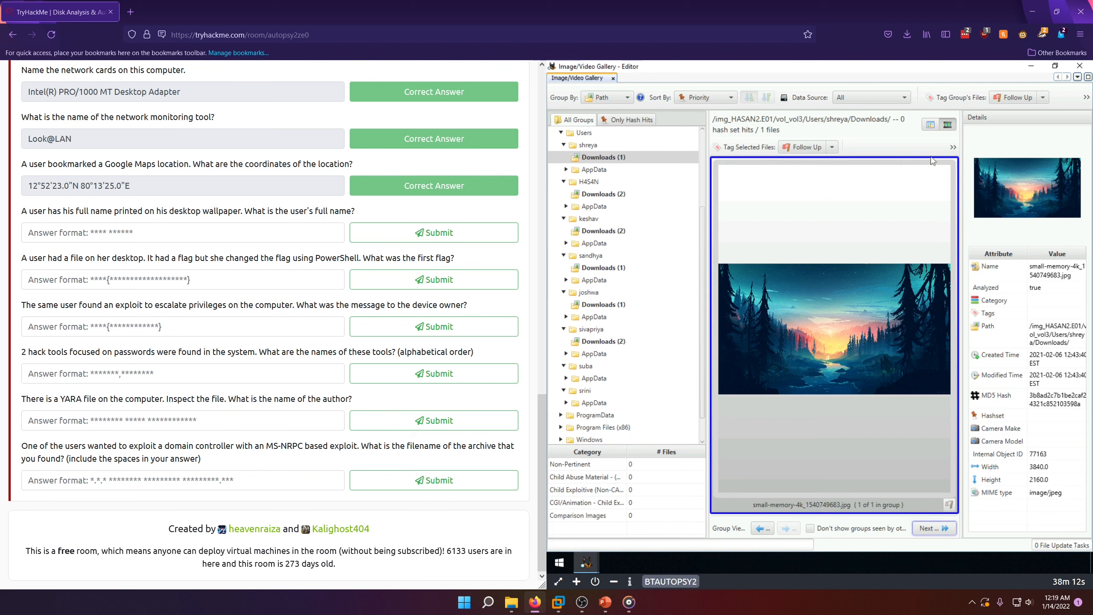
click(599, 195)
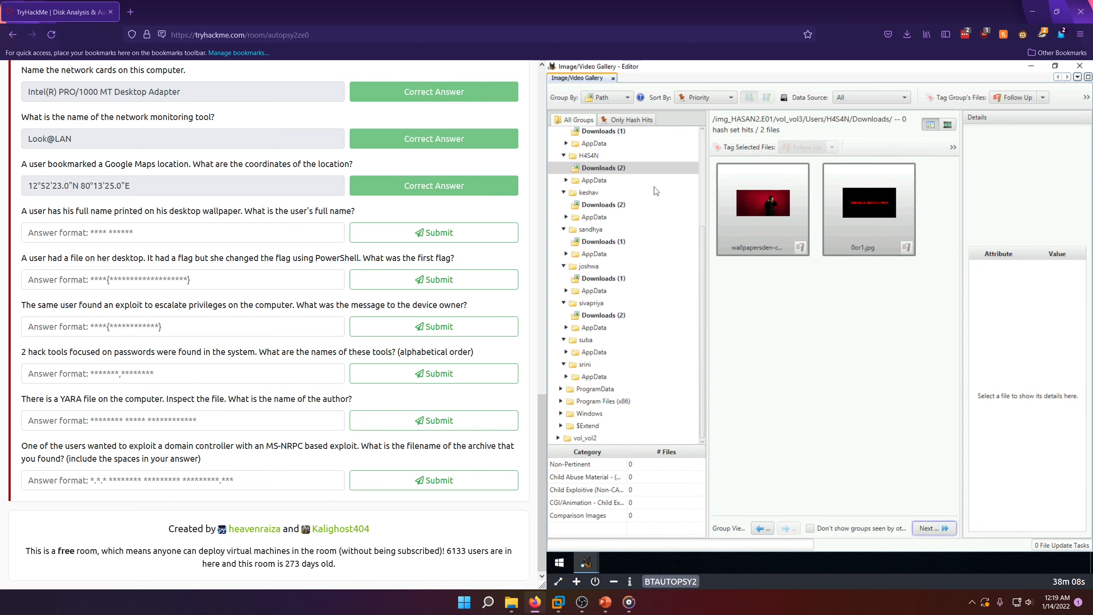
double_click(888, 248)
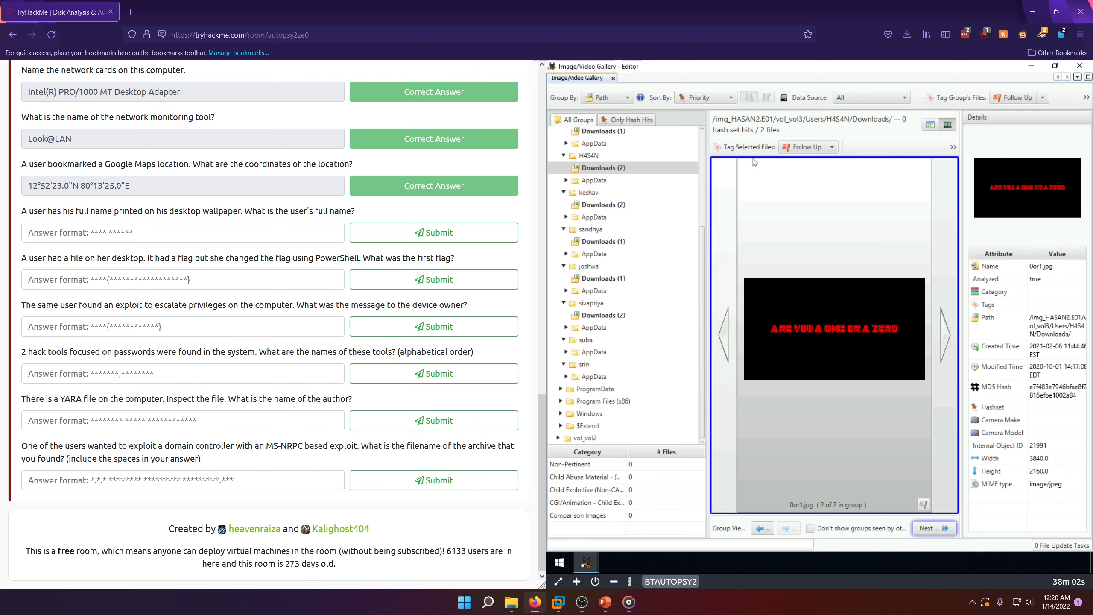
Step: Preview both macOS-style wallpapers in the third user's Downloads group and enlarge anime.jpg in the fourth user's
click(603, 205)
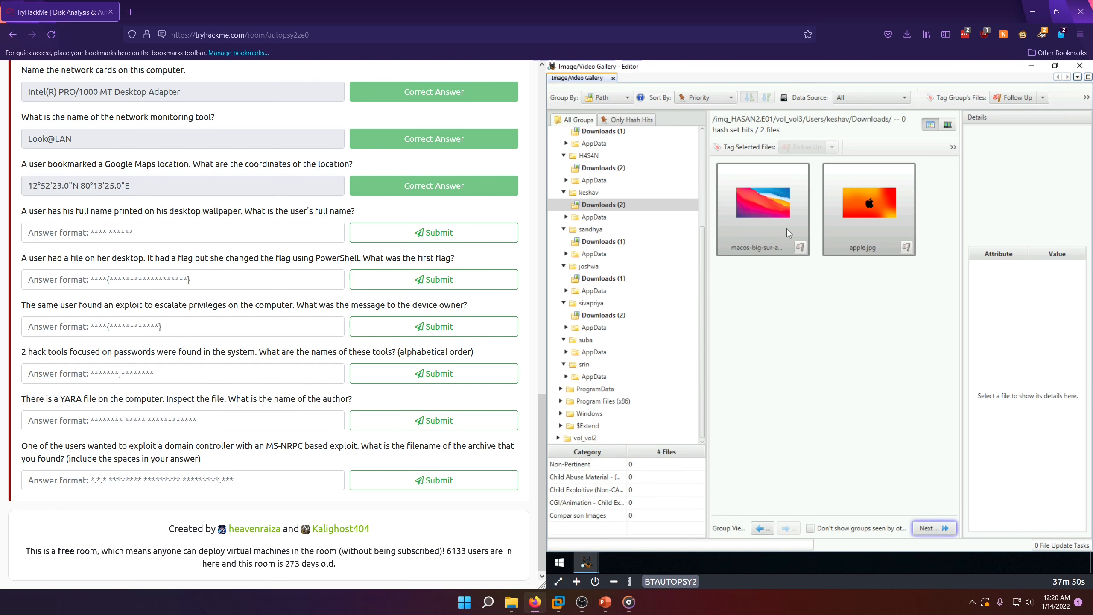
click(776, 220)
click(846, 218)
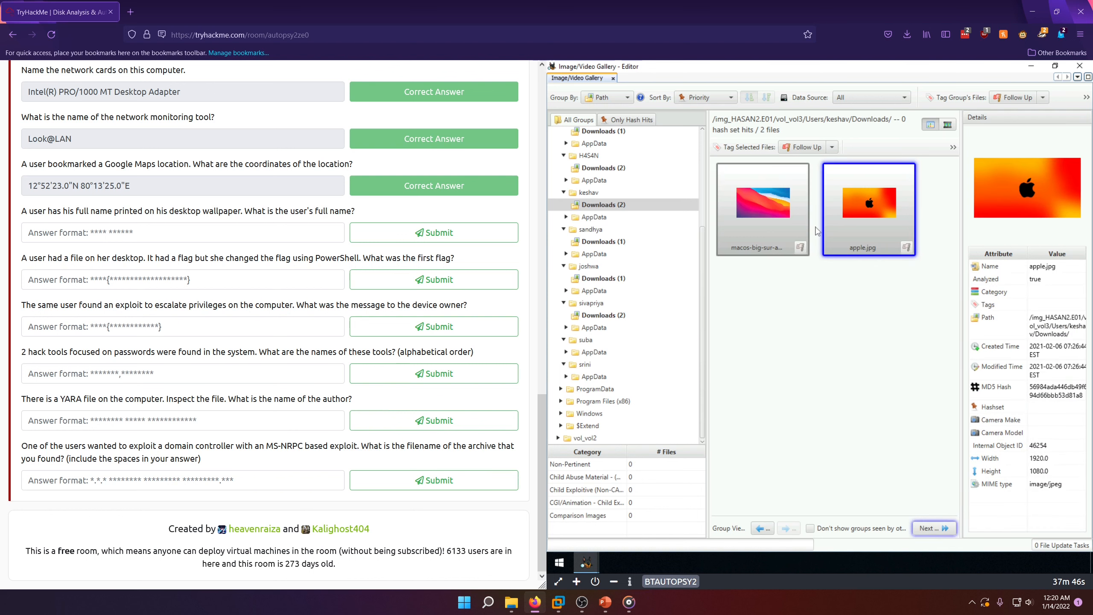
click(601, 243)
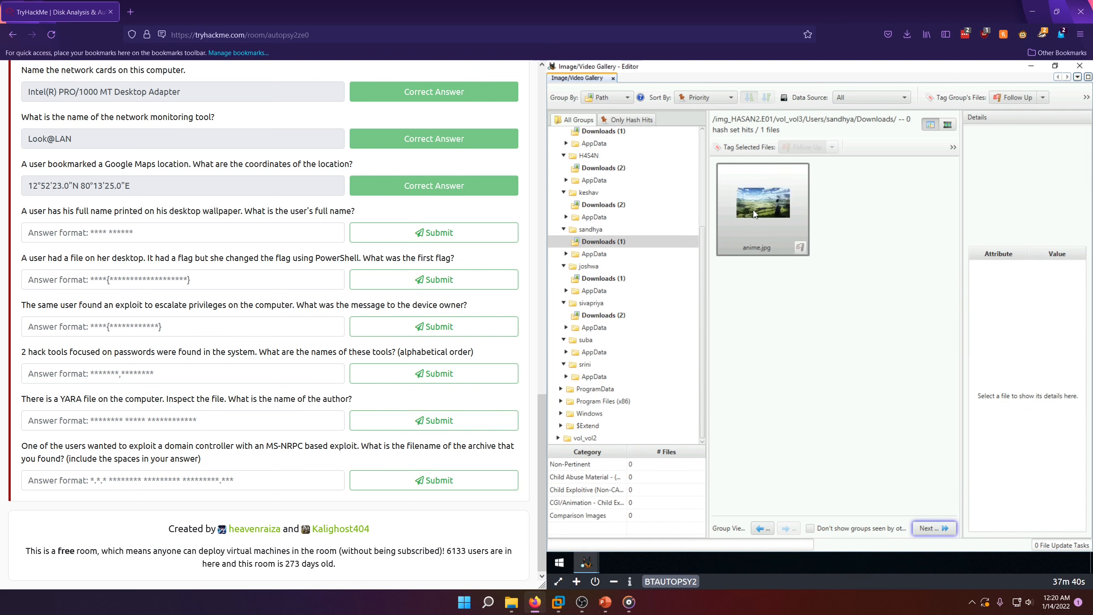
double_click(753, 210)
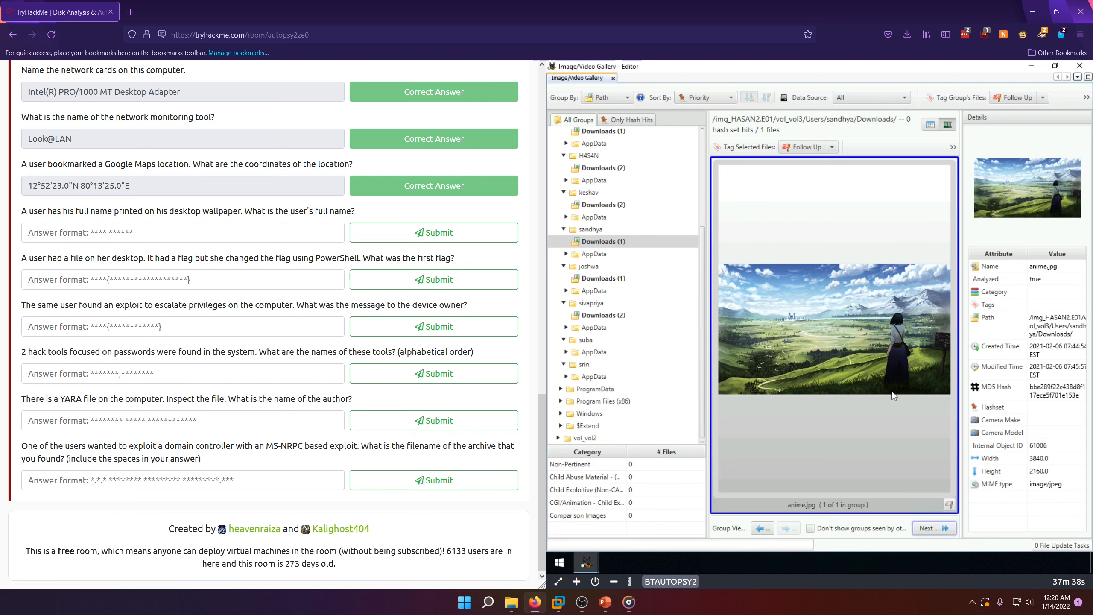
Step: Enlarge cyberpunk-2077-samurai-jacket-yo-1360x768.jpg in the fifth user's Downloads group and view the remote machine in full screen to read its printed text
click(594, 280)
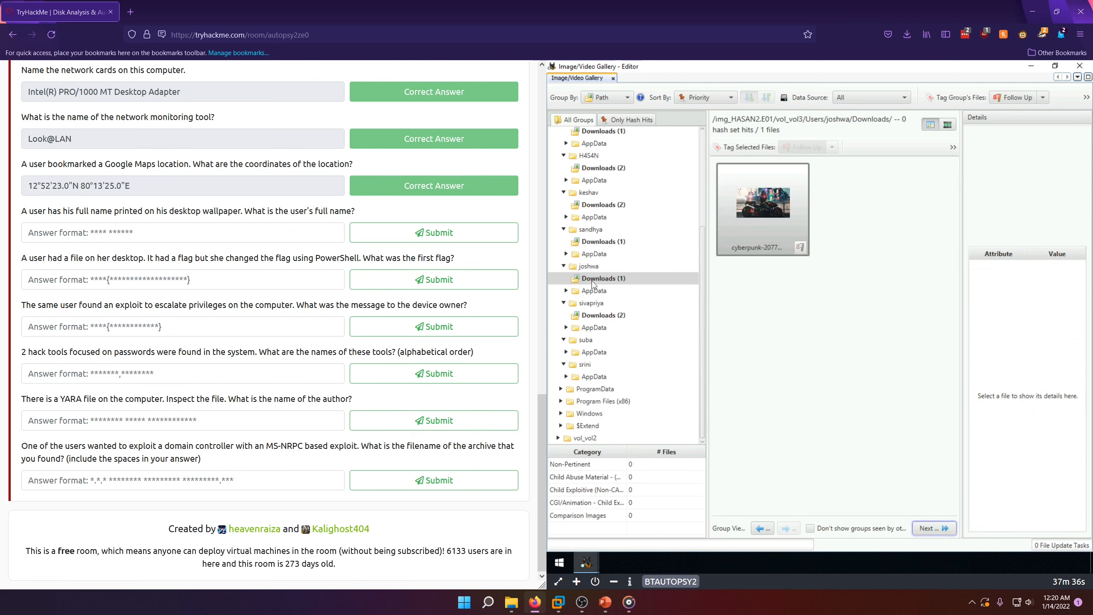
double_click(776, 226)
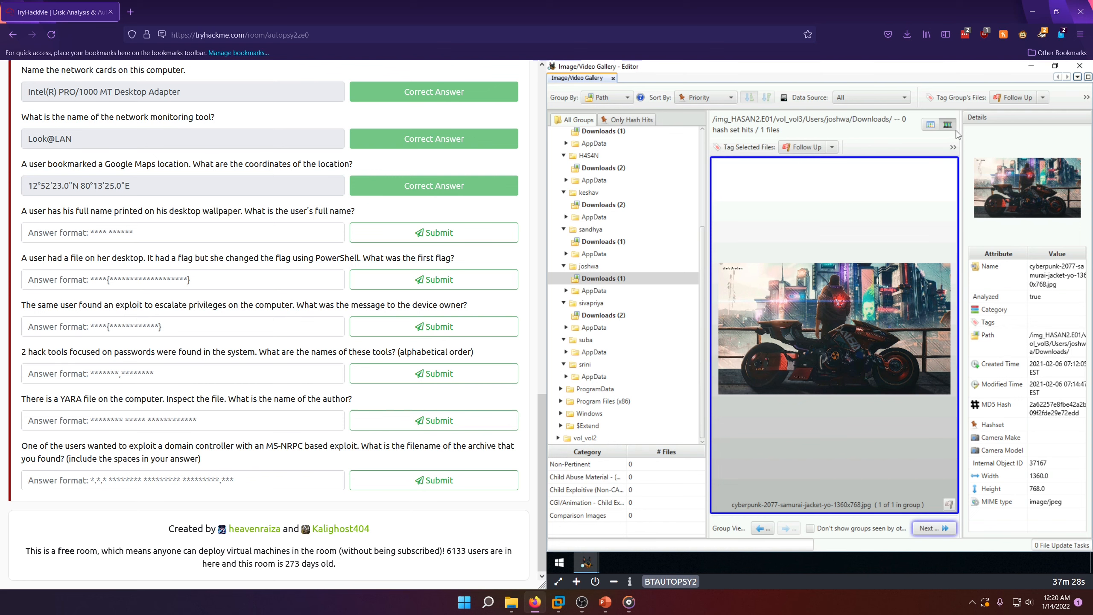
click(558, 582)
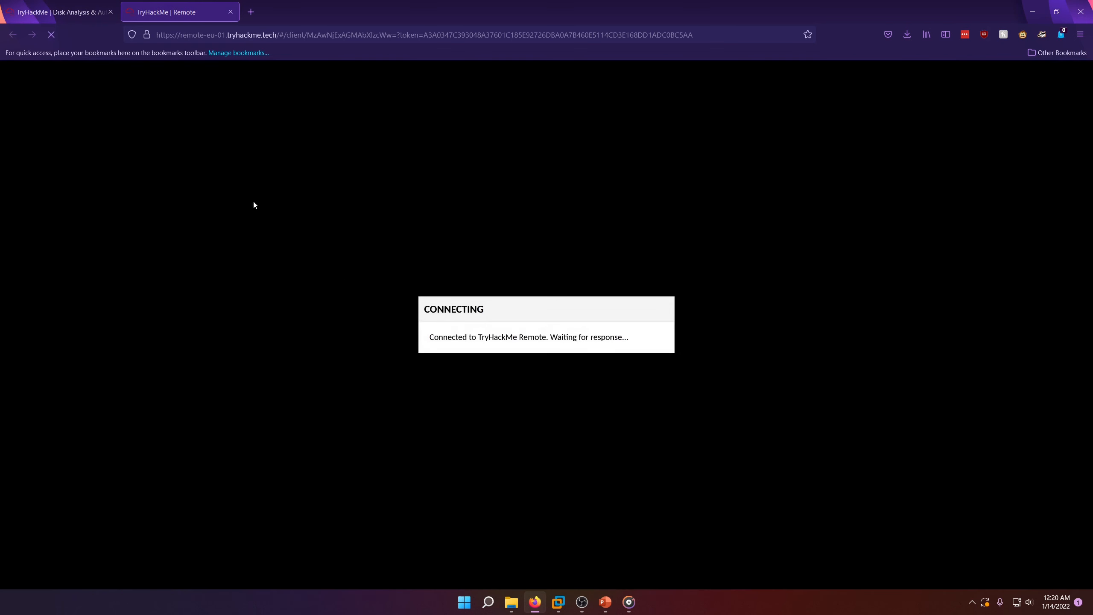
click(61, 11)
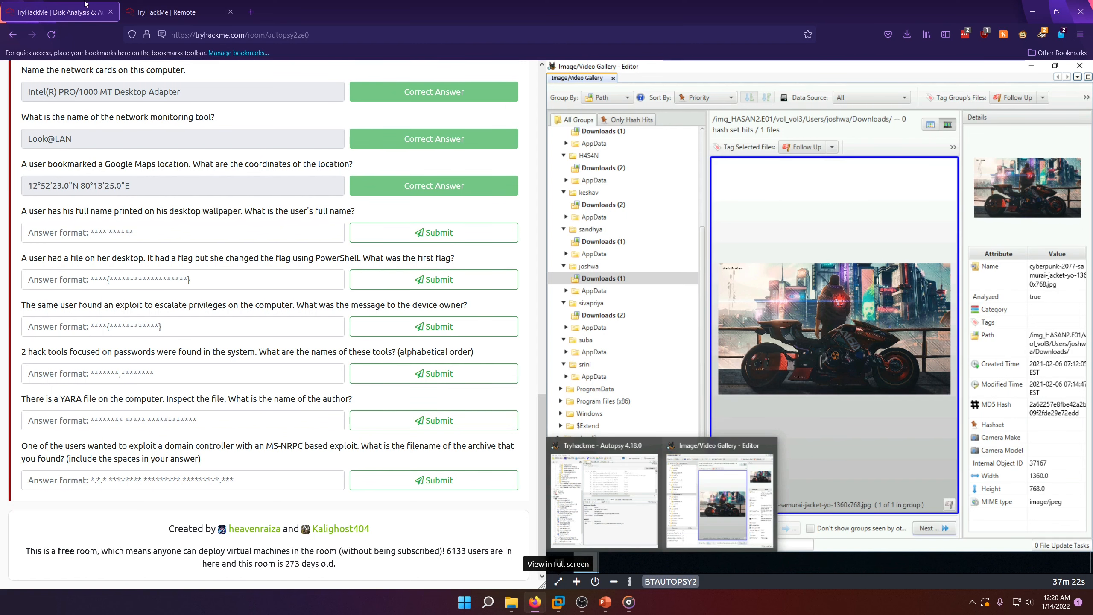
click(153, 4)
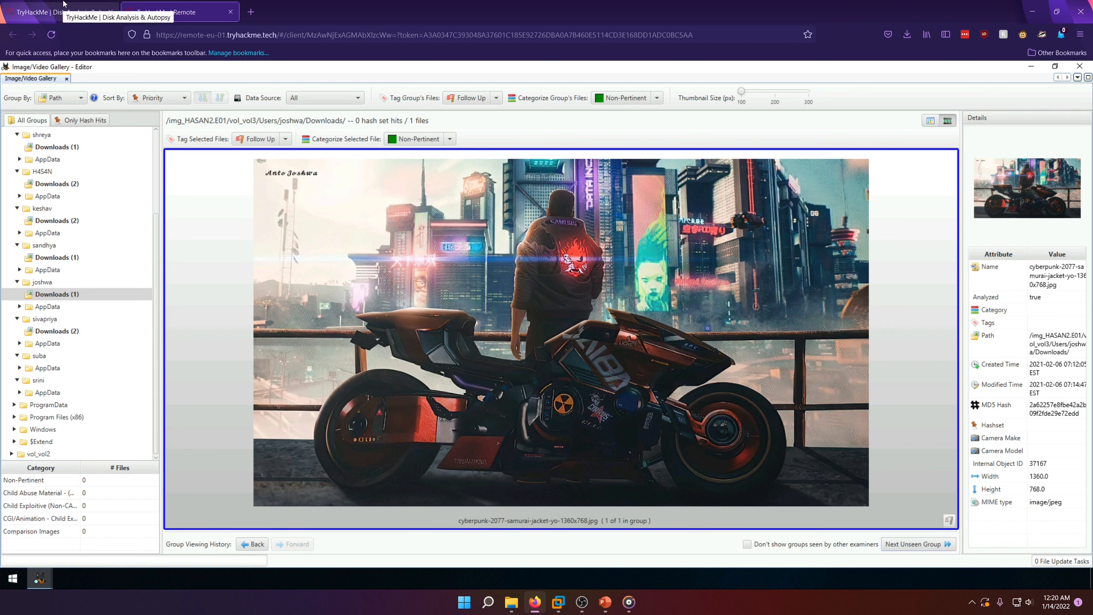
Step: Return to the room page, enter the full name printed on the cyberpunk wallpaper as the desktop wallpaper answer, and submit it
click(63, 3)
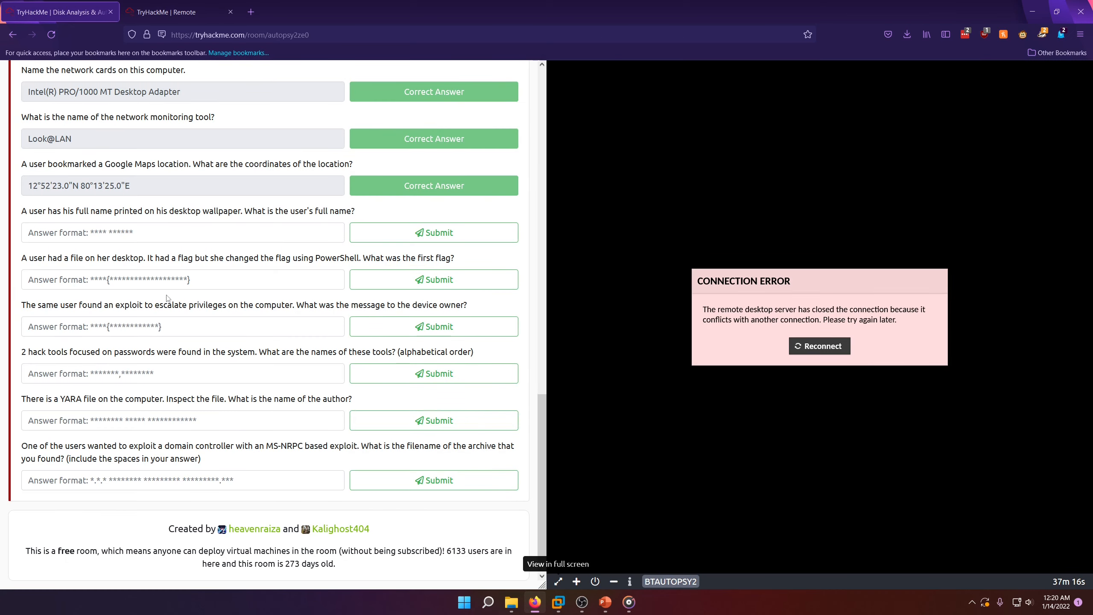
click(96, 233)
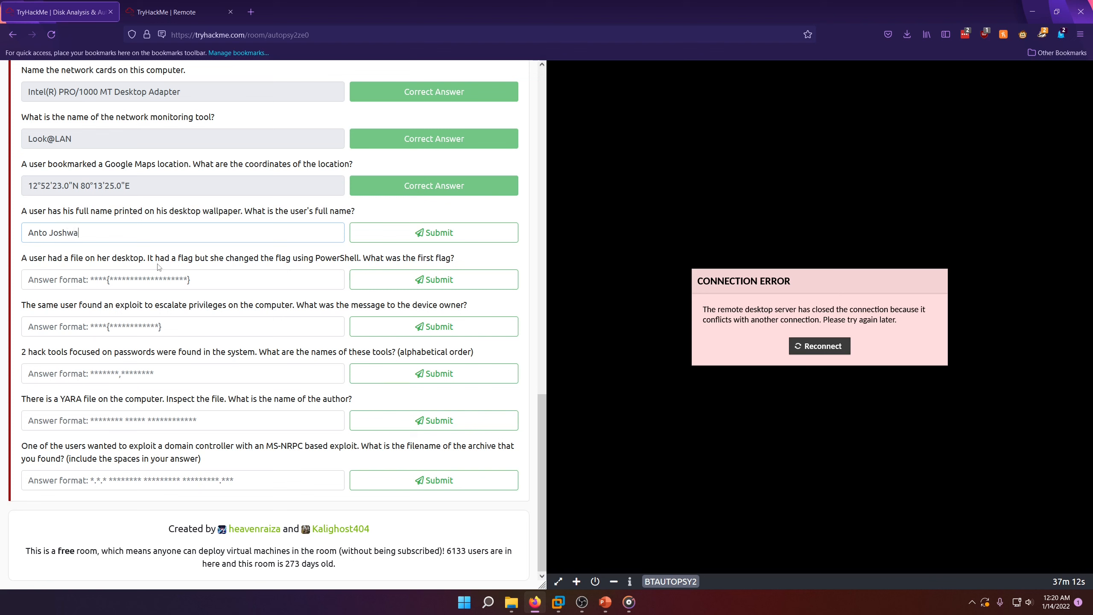
click(487, 232)
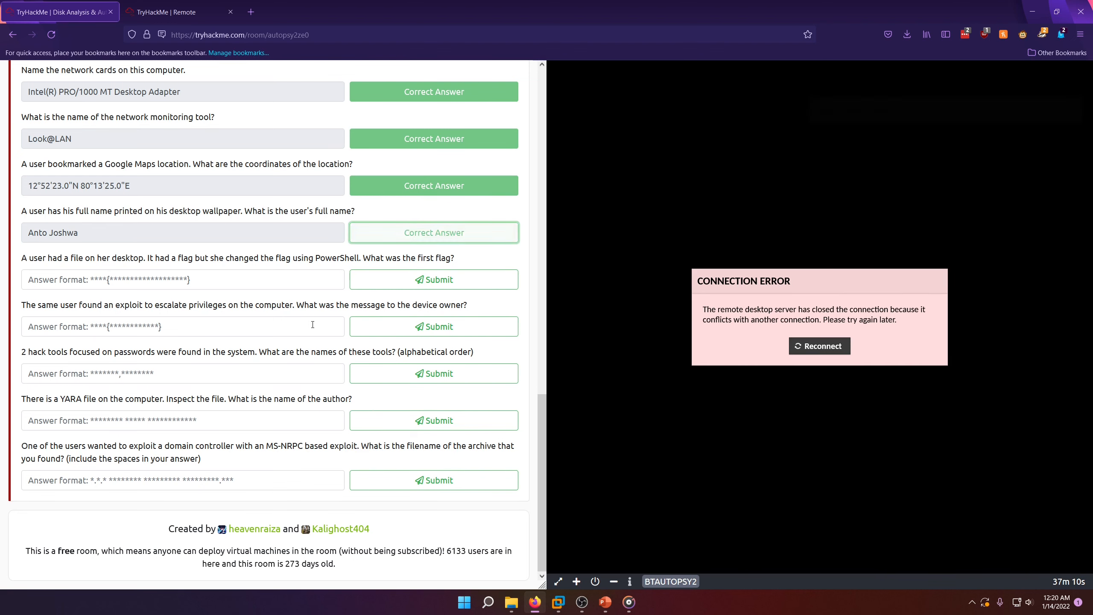
Step: Close the full-screen remote session and reconnect the virtual machine in the room's split view
click(231, 12)
click(818, 347)
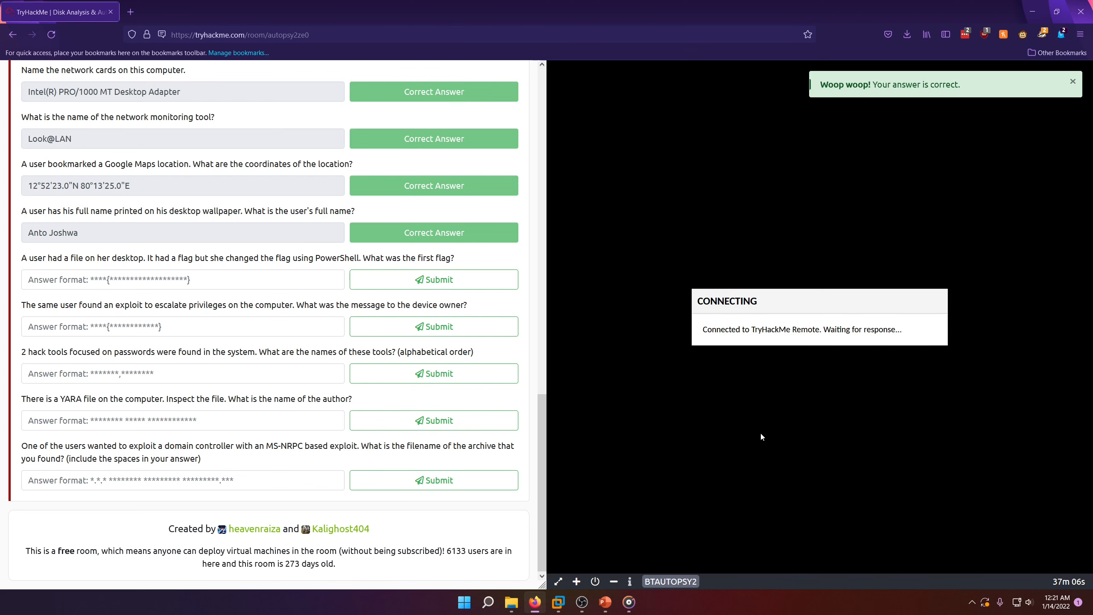
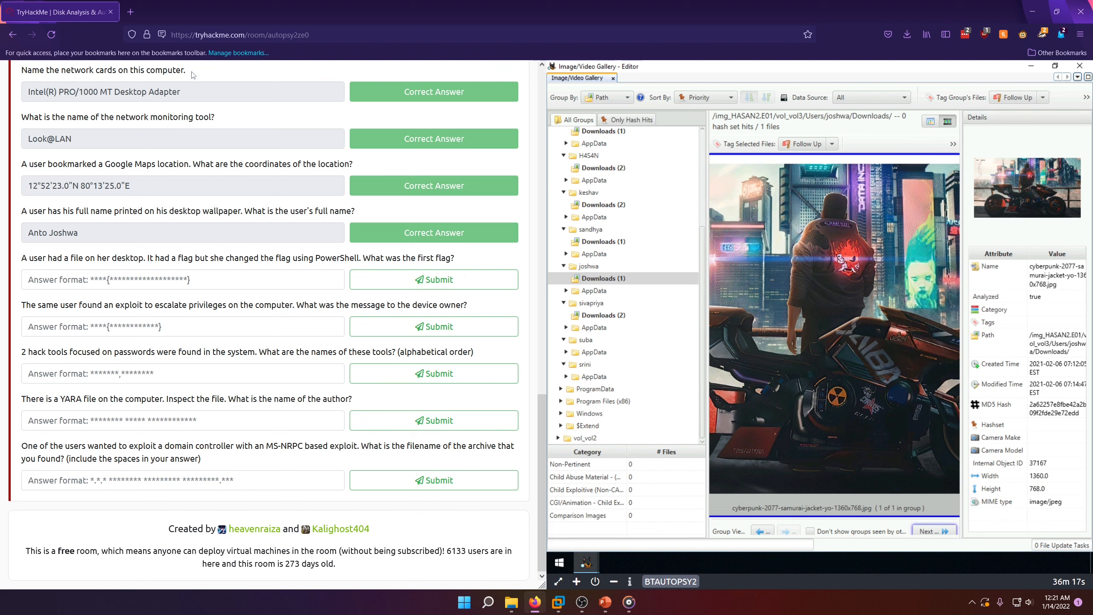
Step: Open Google in a new browser tab and search for "powershell command history file"
click(130, 11)
text(google.com/)
key(Return)
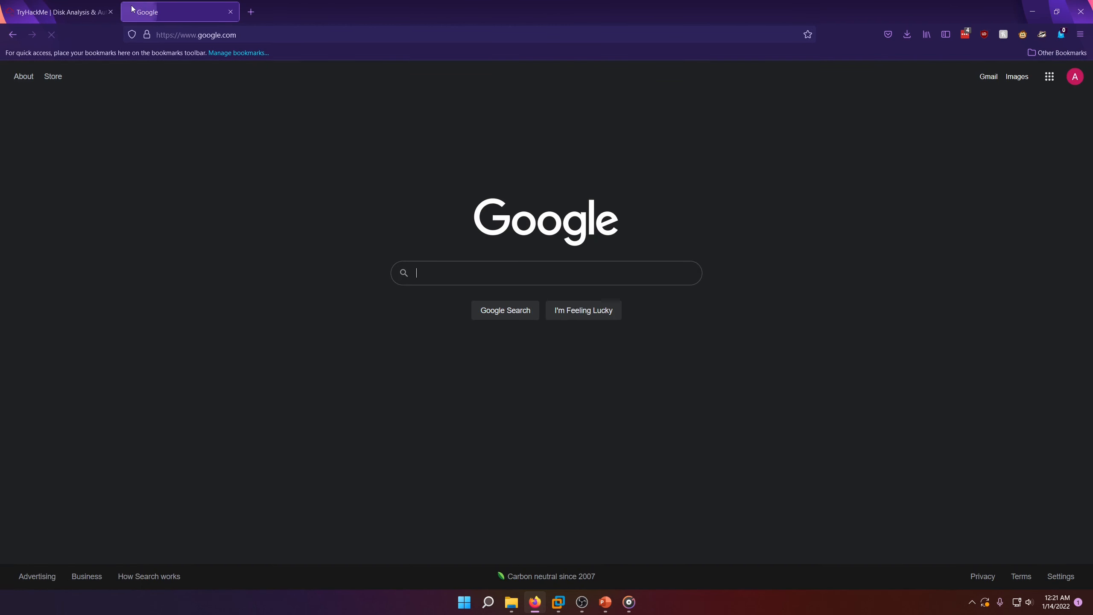
text(powrsh)
key(Down)
key(Return)
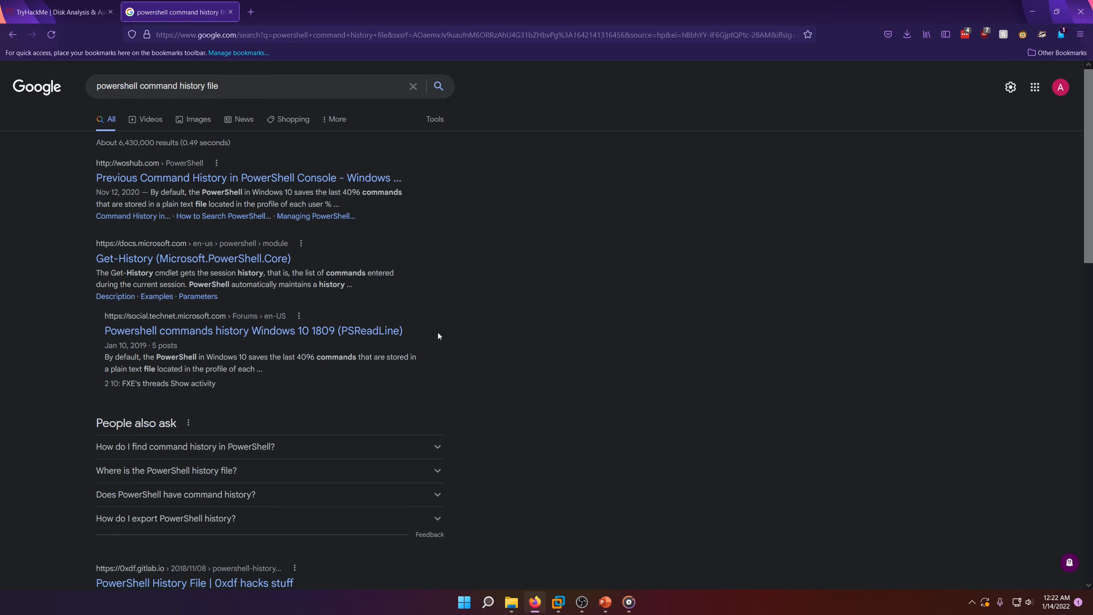
Step: Look through the search results for the default PowerShell history location and highlight the file name ConsoleHost_history in the 0xdf result
scroll(201, 305, down, 7)
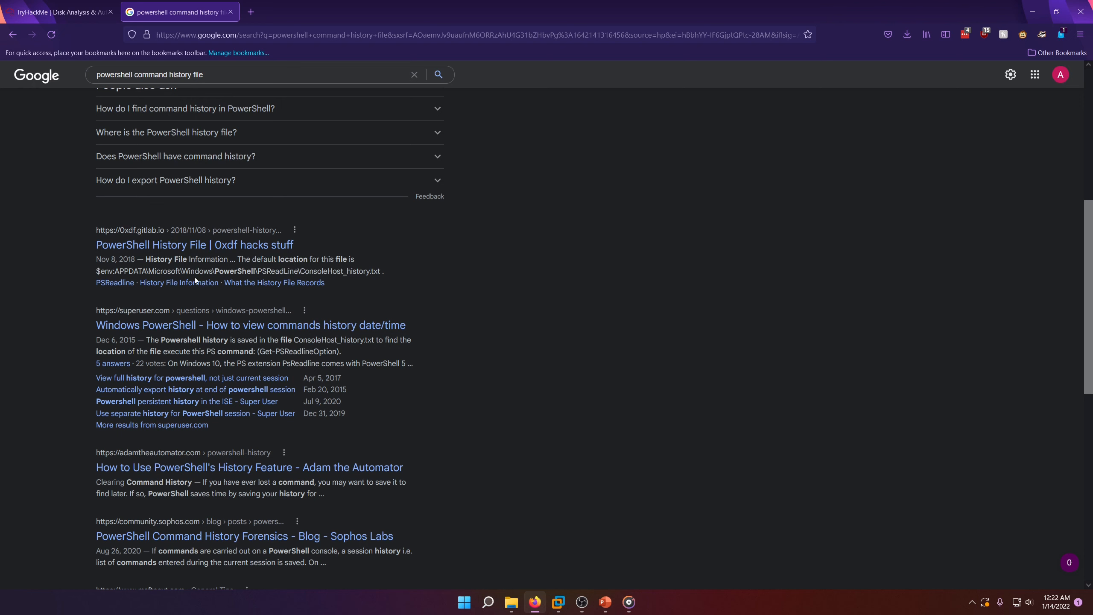
drag(195, 270, 252, 271)
click(260, 271)
drag(333, 272, 365, 275)
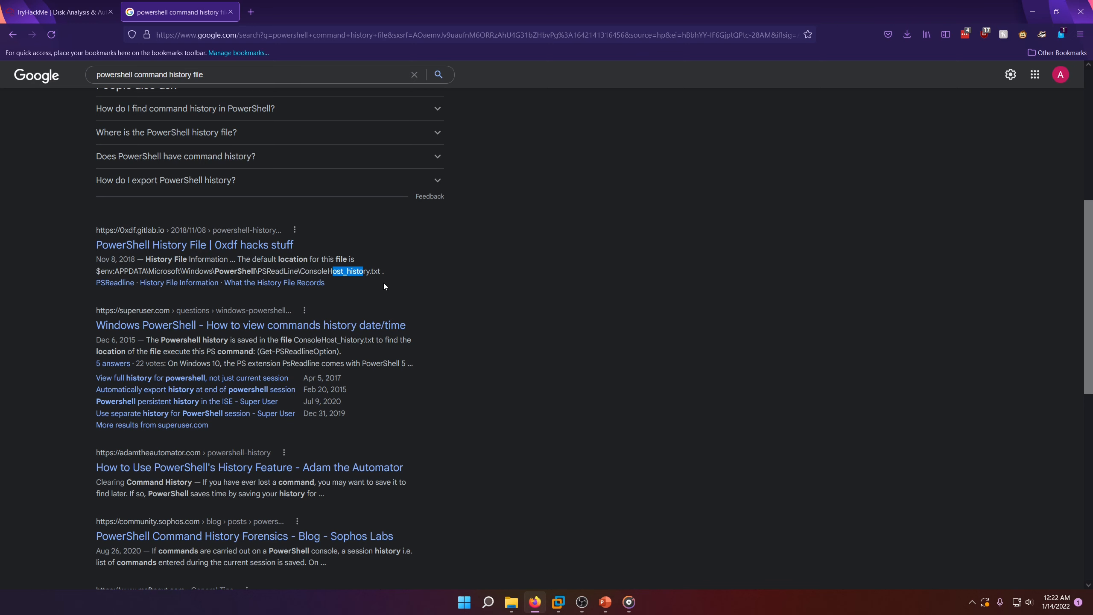
click(317, 269)
double_click(331, 271)
Step: Return to the room page, close the image gallery, and run a regular-expression keyword search for ConsoleHost_history.txt on HASAN2.E01
click(60, 12)
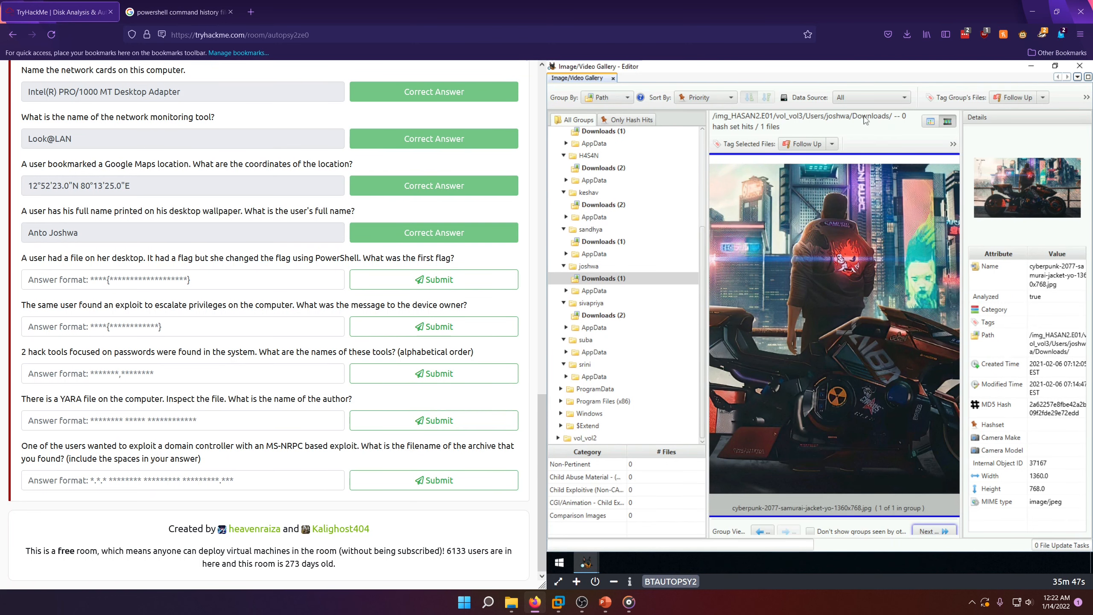
click(1081, 66)
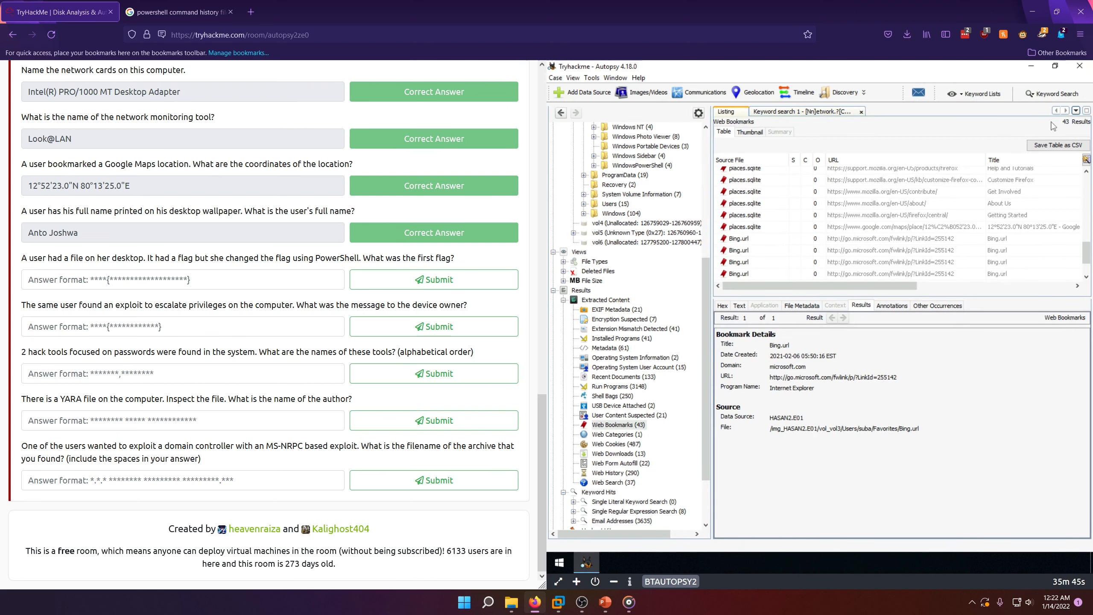
click(1032, 95)
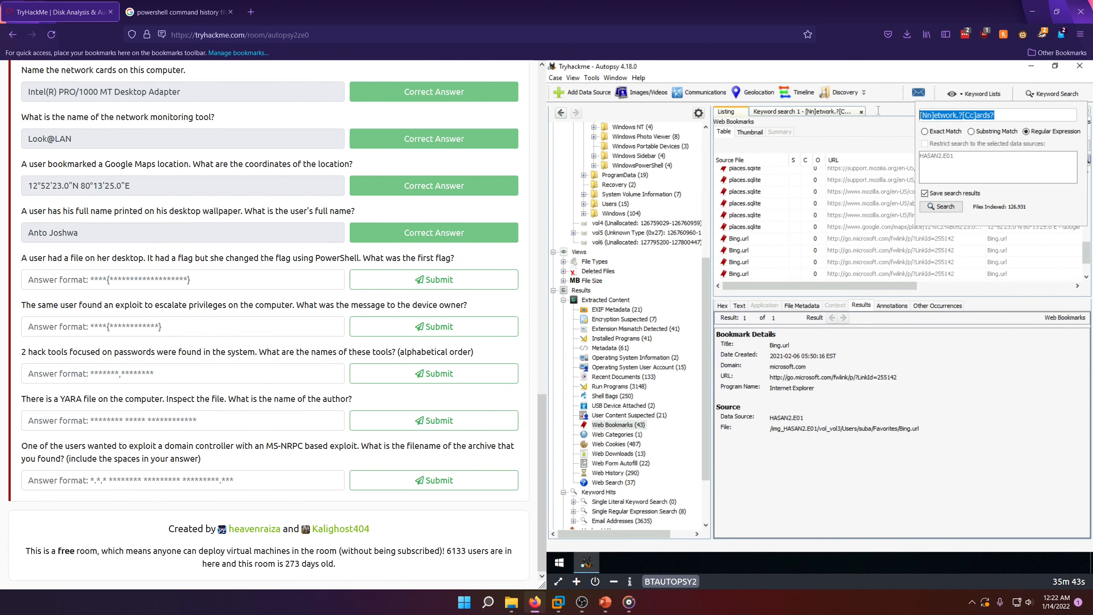
text(Console)
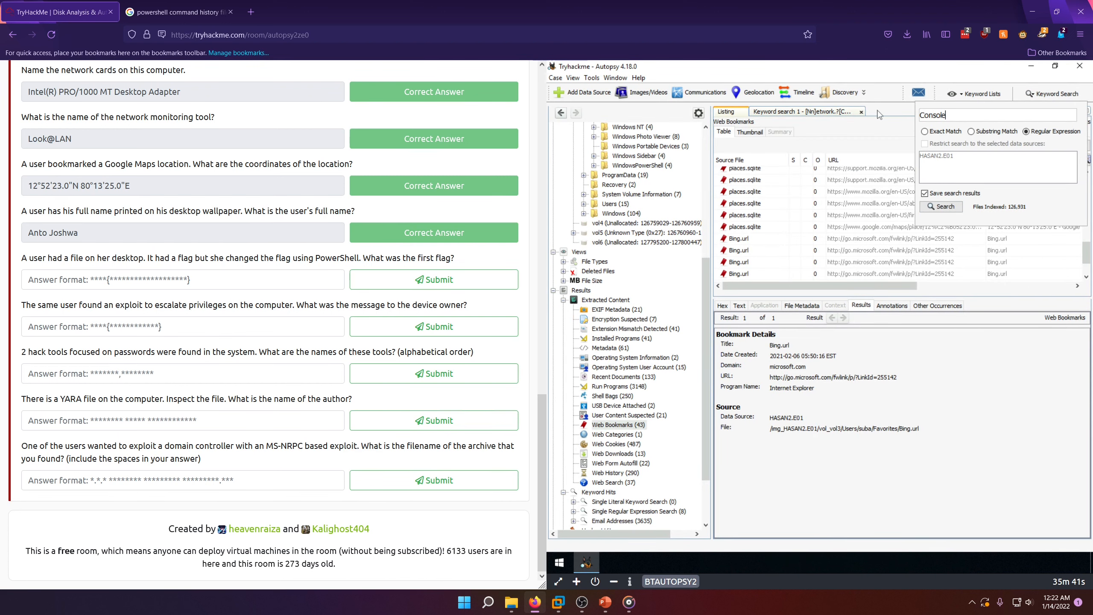
text(Histor)
click(196, 9)
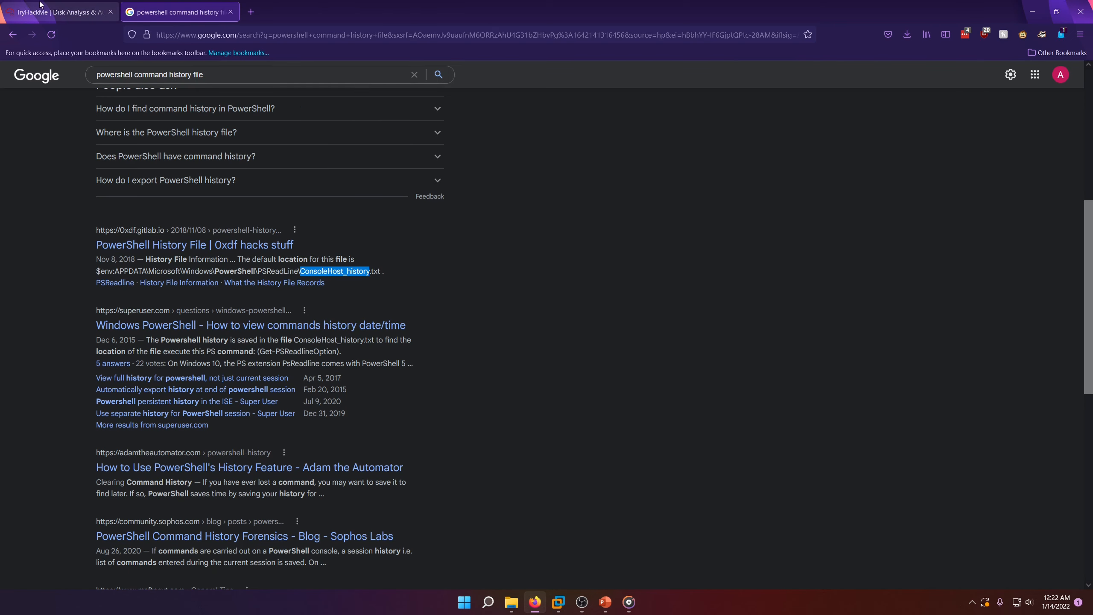
click(60, 12)
click(941, 207)
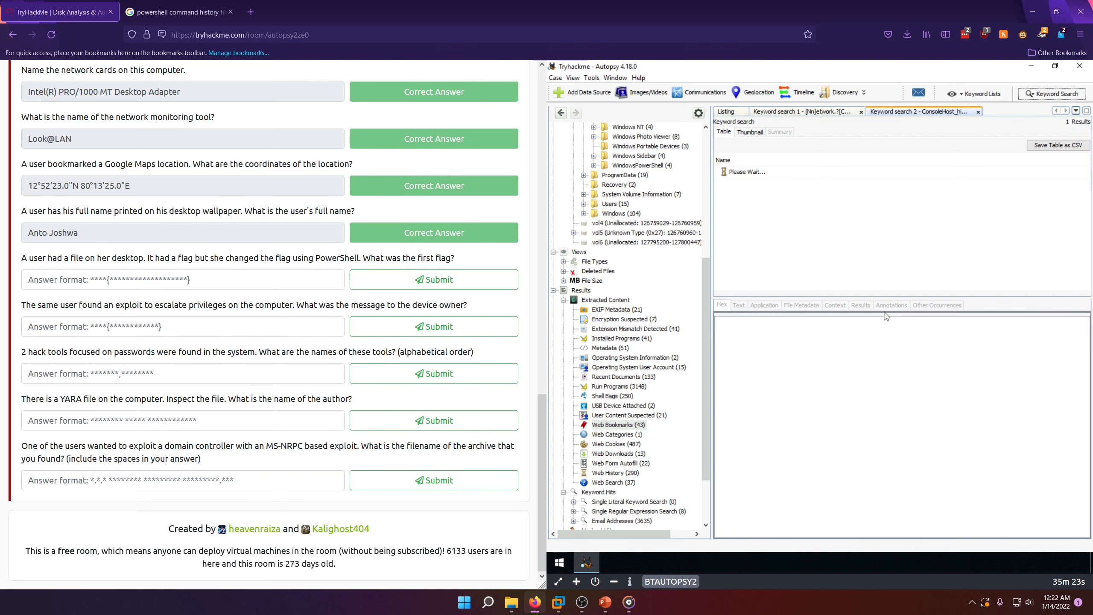
Step: Review the full PSReadLine path of the history file in the Google result, and return to the room page
click(177, 11)
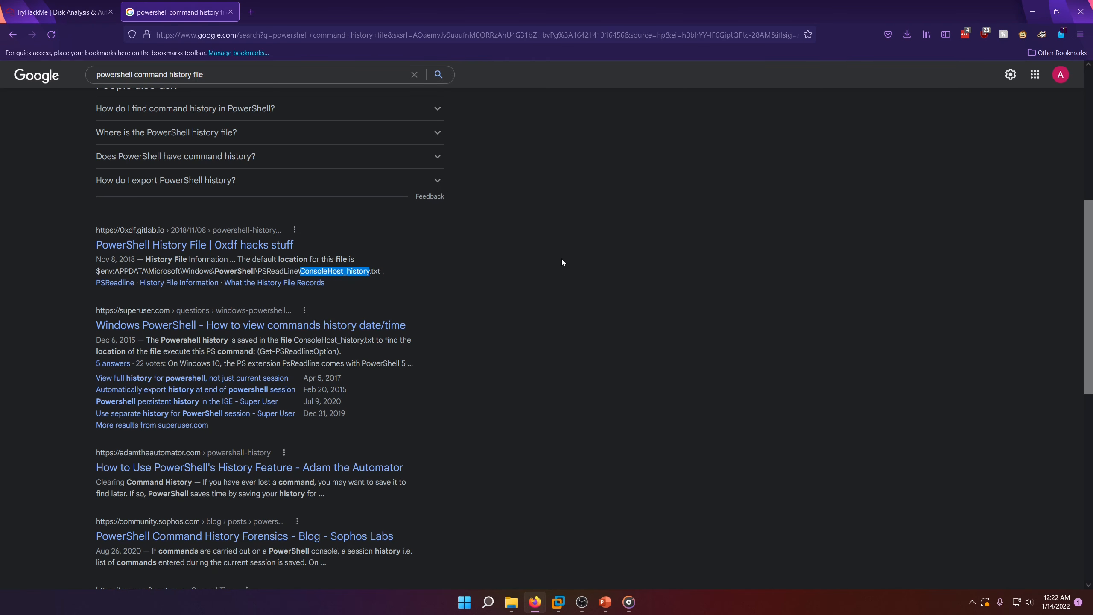
drag(108, 274, 322, 272)
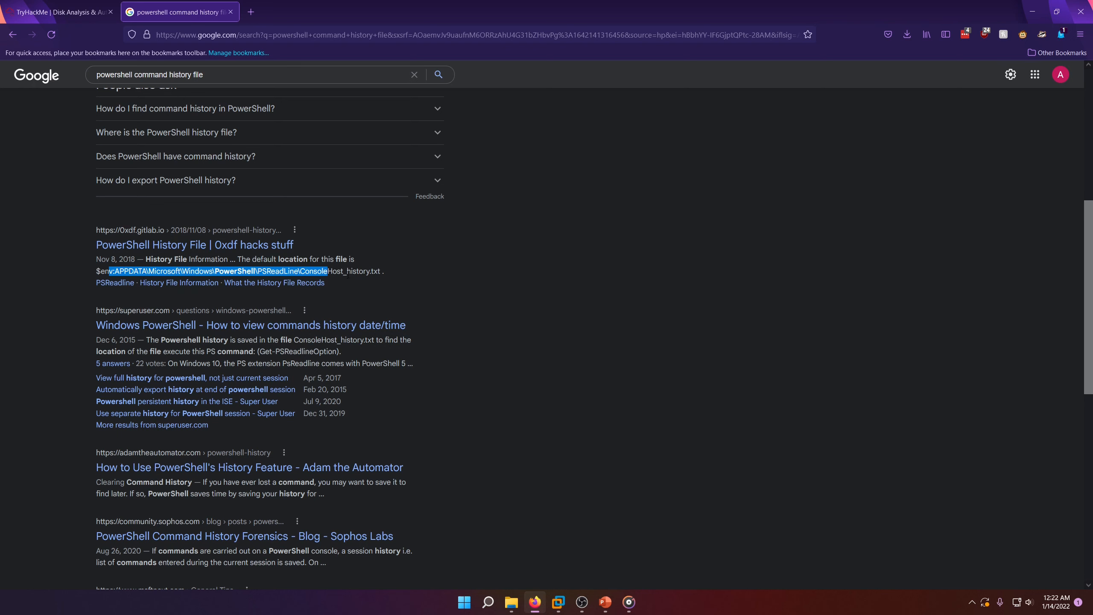
click(93, 13)
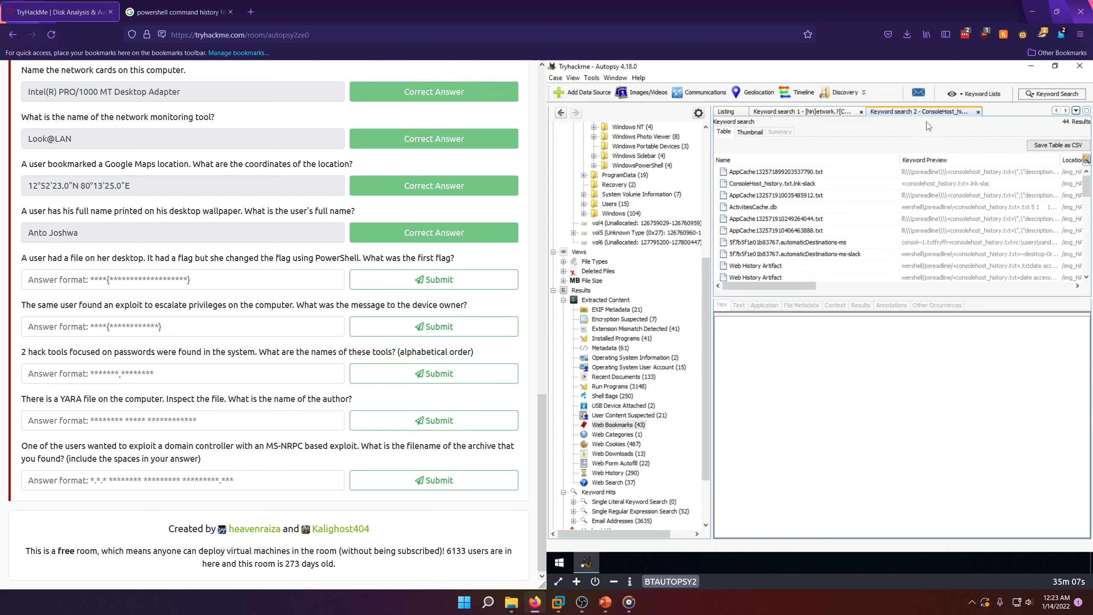
Step: Sort the keyword hits by name in ascending order and view the indexed text of the ConsoleHost_history.txt files, ending on the first listed
click(770, 161)
click(770, 161)
click(769, 160)
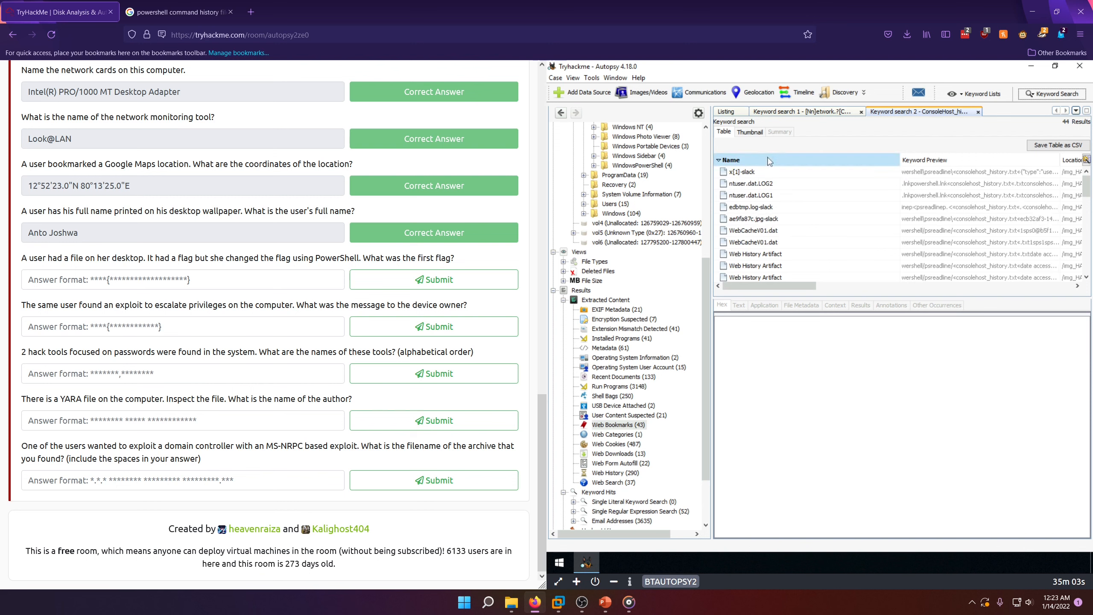
click(769, 160)
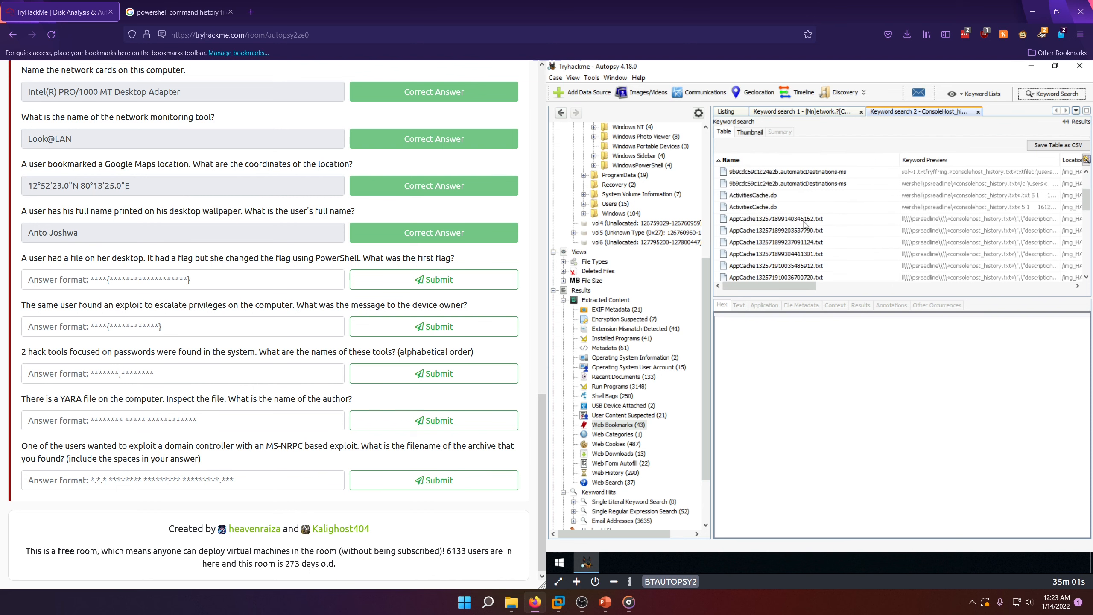
scroll(804, 223, down, 2)
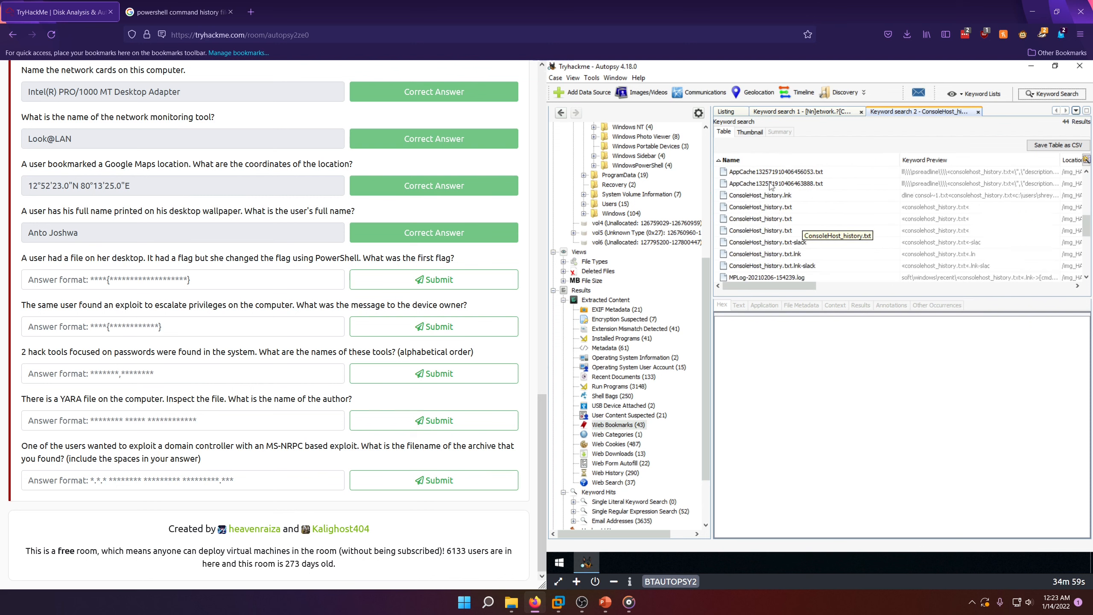
click(753, 231)
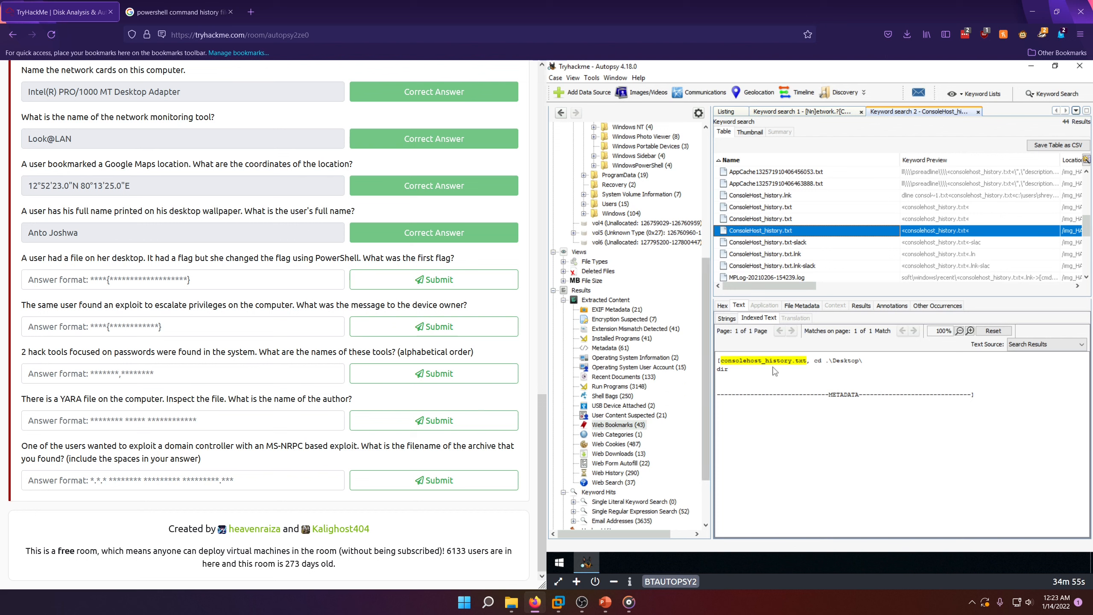
key(Up)
key(Up)
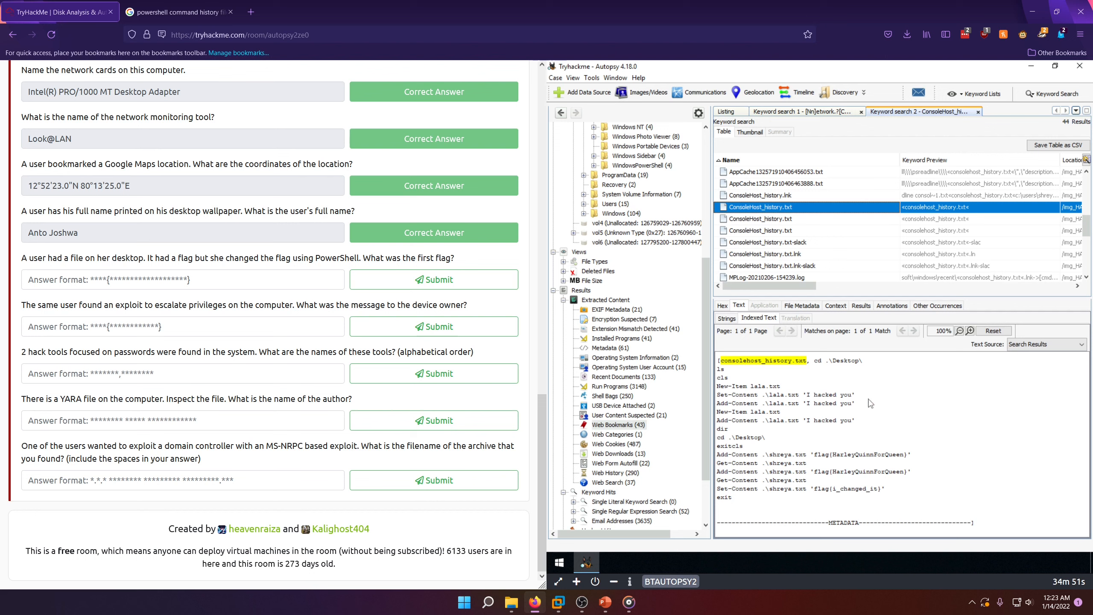
Step: Examine the New-Item, Add-Content and Set-Content commands in this PowerShell history to see which flag was written first and which replaced it
drag(811, 398, 842, 414)
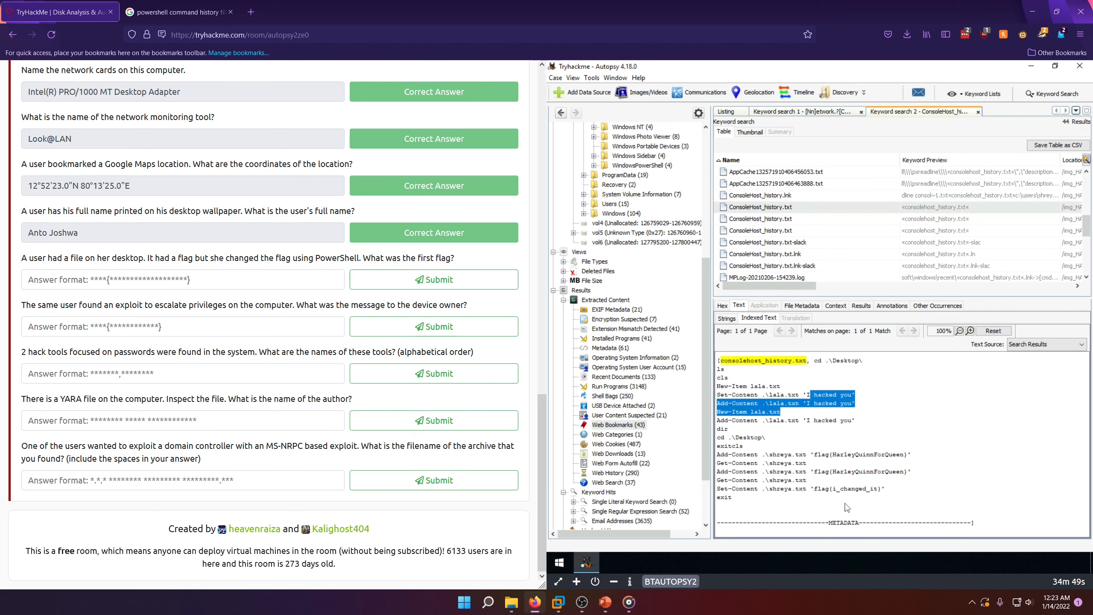
click(834, 464)
drag(822, 455, 860, 489)
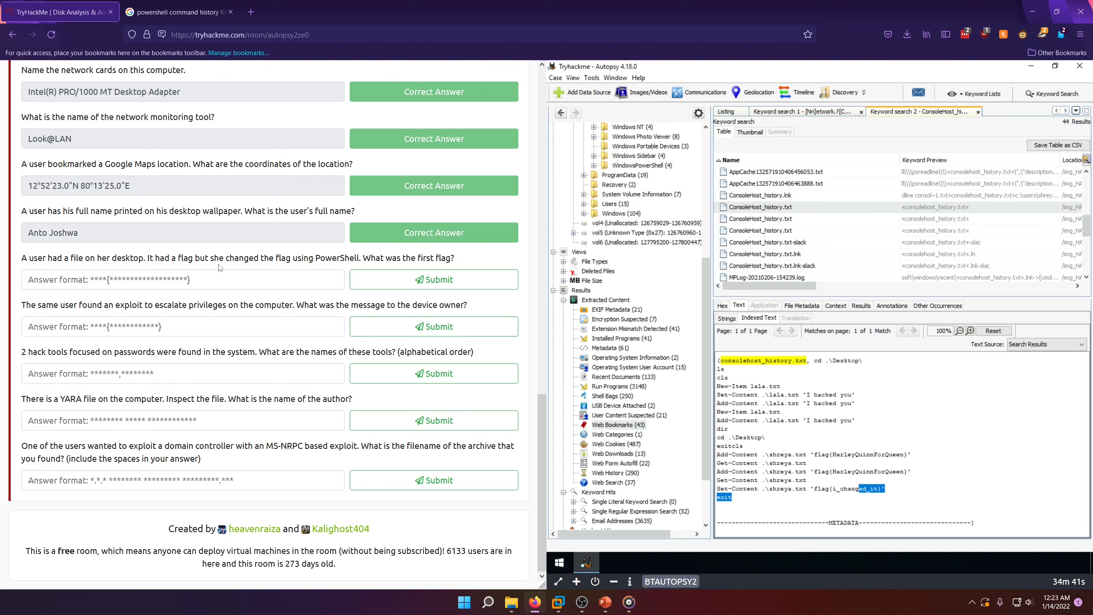
click(812, 494)
drag(829, 491, 851, 491)
click(838, 473)
Step: Copy flag{HarleyQuinnForQueen} from the first Add-Content flag command and submit it as the answer for the first flag
mouse_move(818, 455)
mouse_down()
mouse_move(913, 463)
mouse_move(817, 459)
mouse_up()
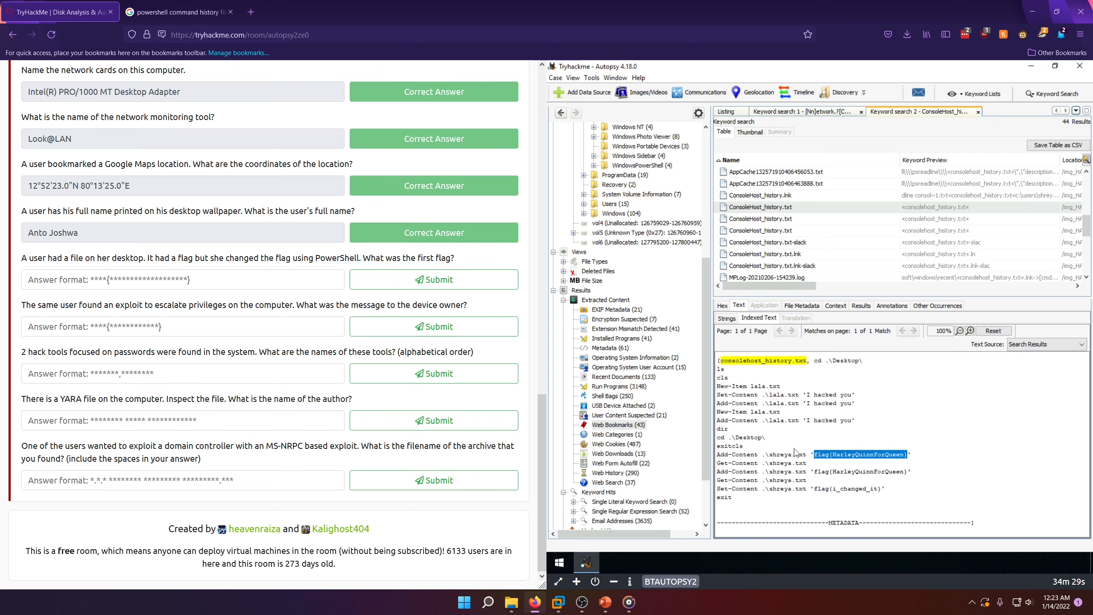
click(182, 280)
text(flag{HarleyQuinnForQueen})
click(382, 280)
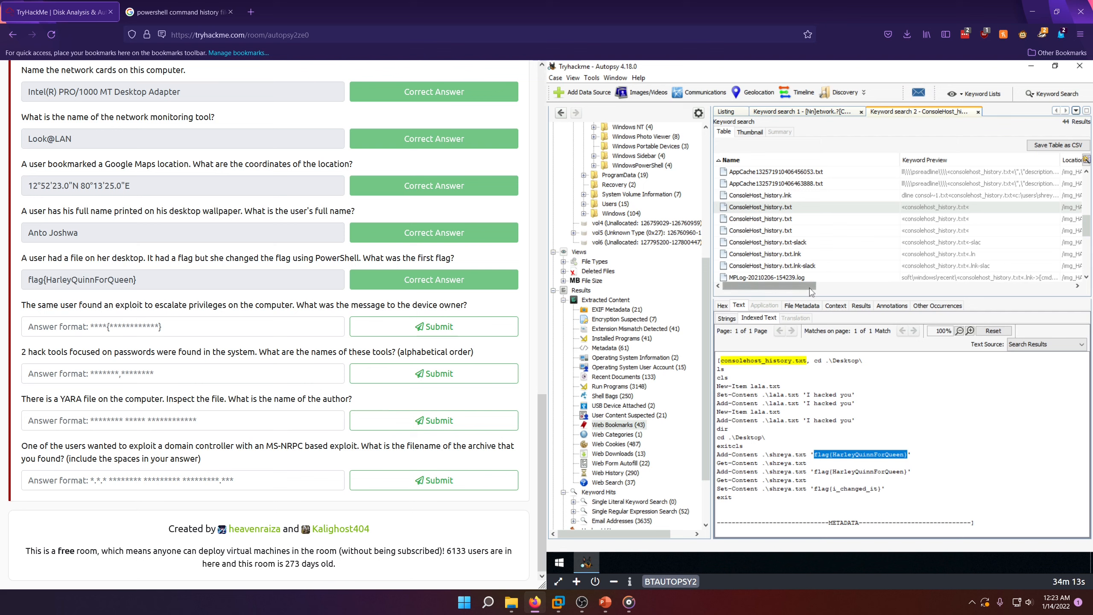
Step: Check the Location column of the first ConsoleHost_history.txt hit to identify which user's profile it belongs to
scroll(810, 292, right, 5)
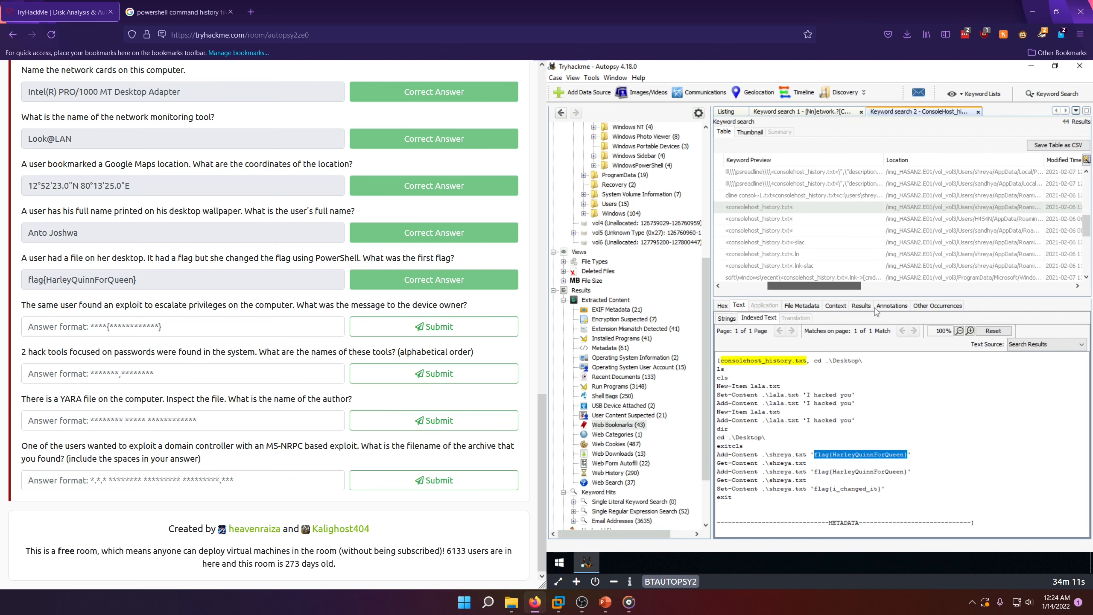
drag(817, 308, 776, 307)
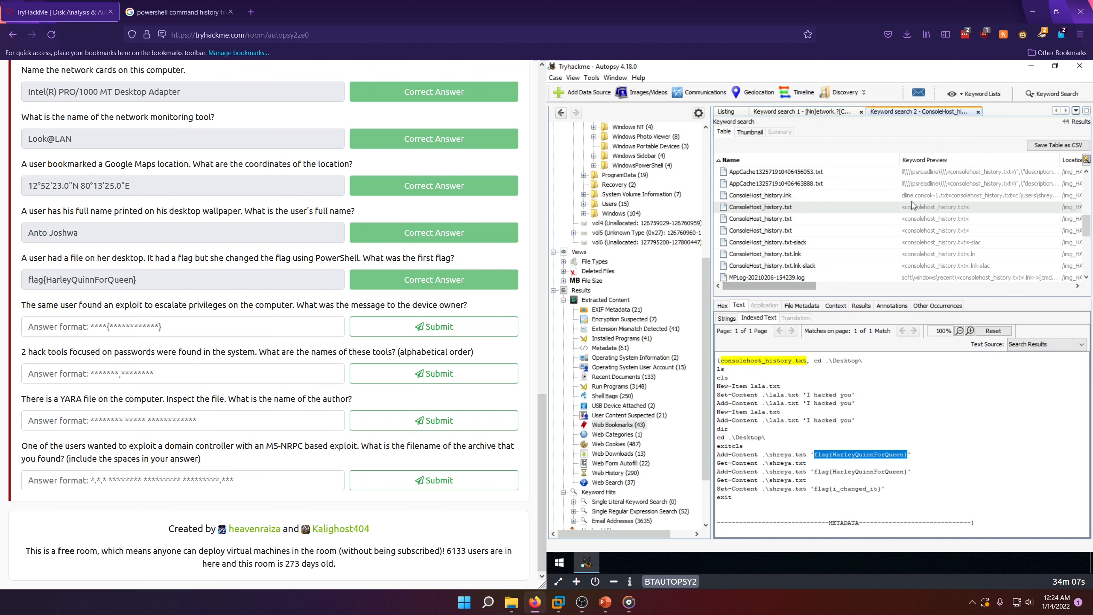
click(800, 288)
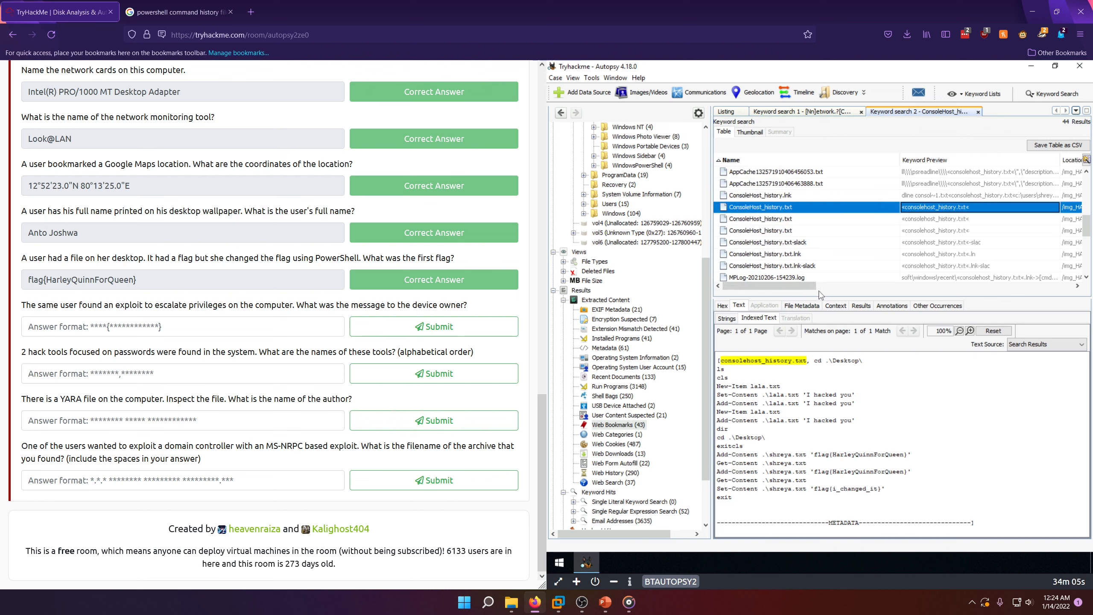
drag(814, 286, 896, 249)
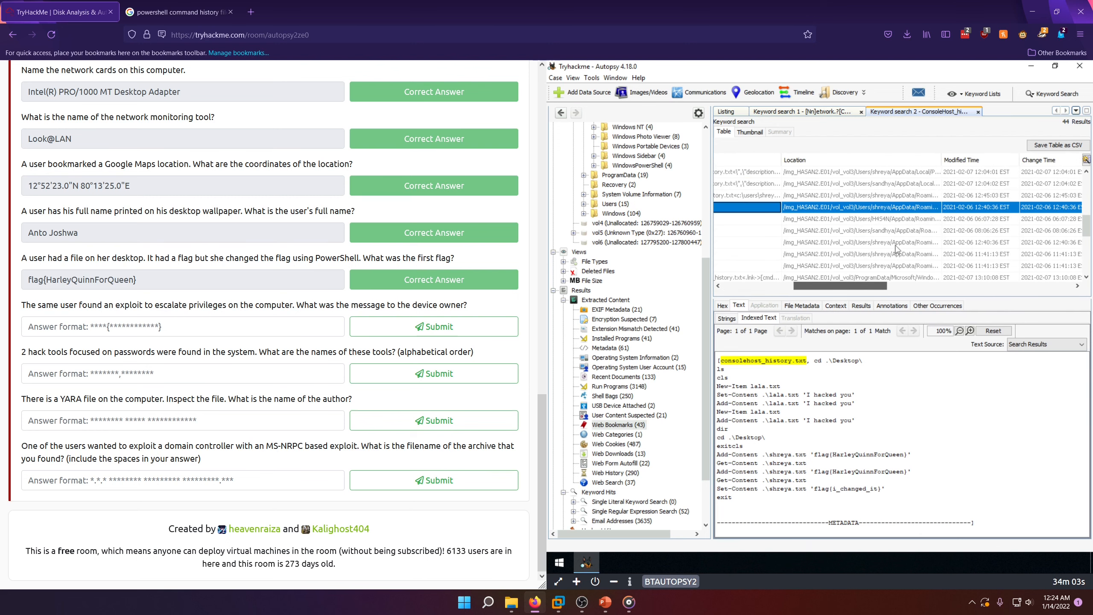
Step: Collapse Program Files (x86) in the vol3 tree and list the Desktop folder of the user whose PowerShell history held the flag
scroll(651, 340, up, 1)
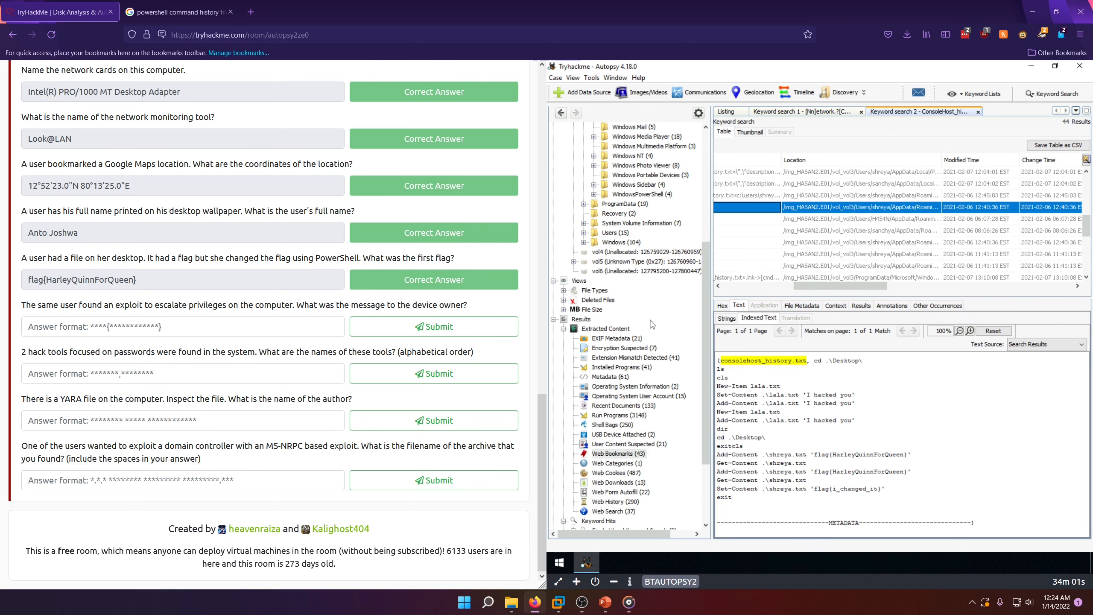
scroll(653, 323, up, 6)
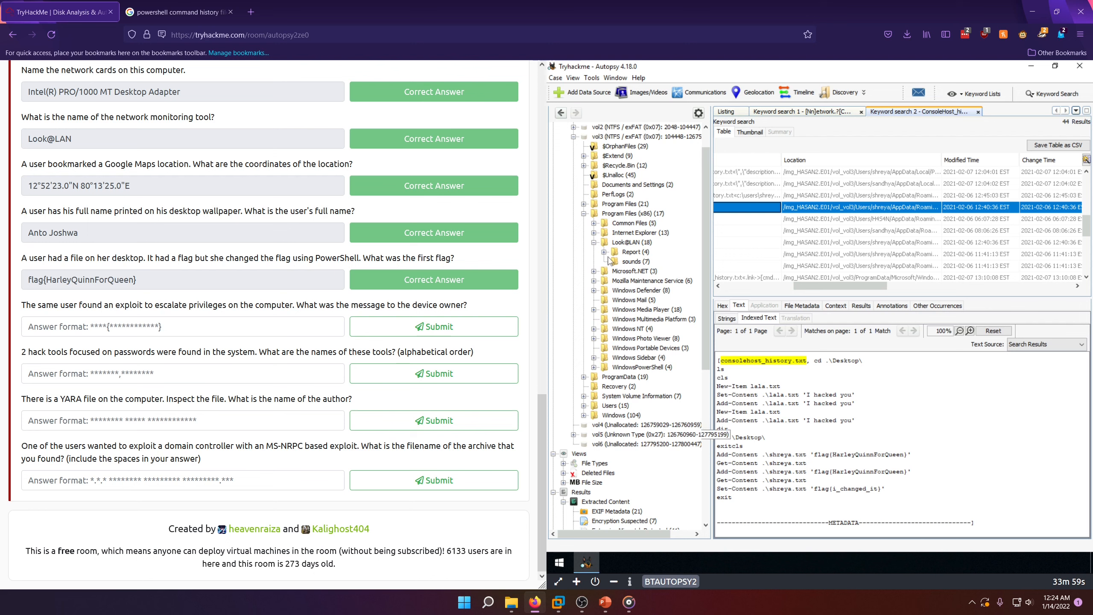
click(584, 213)
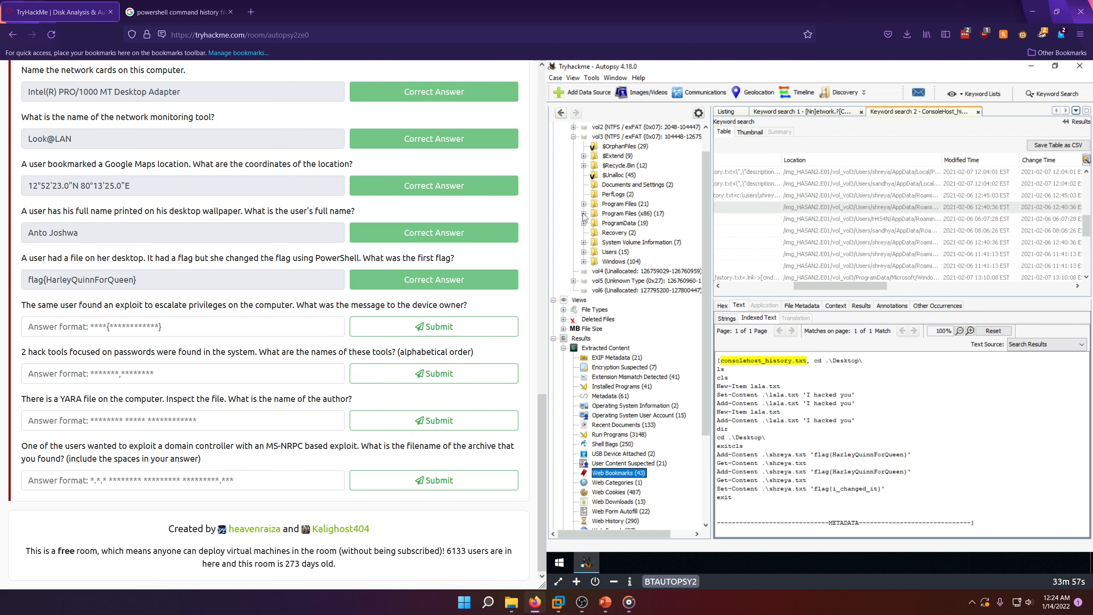
click(584, 253)
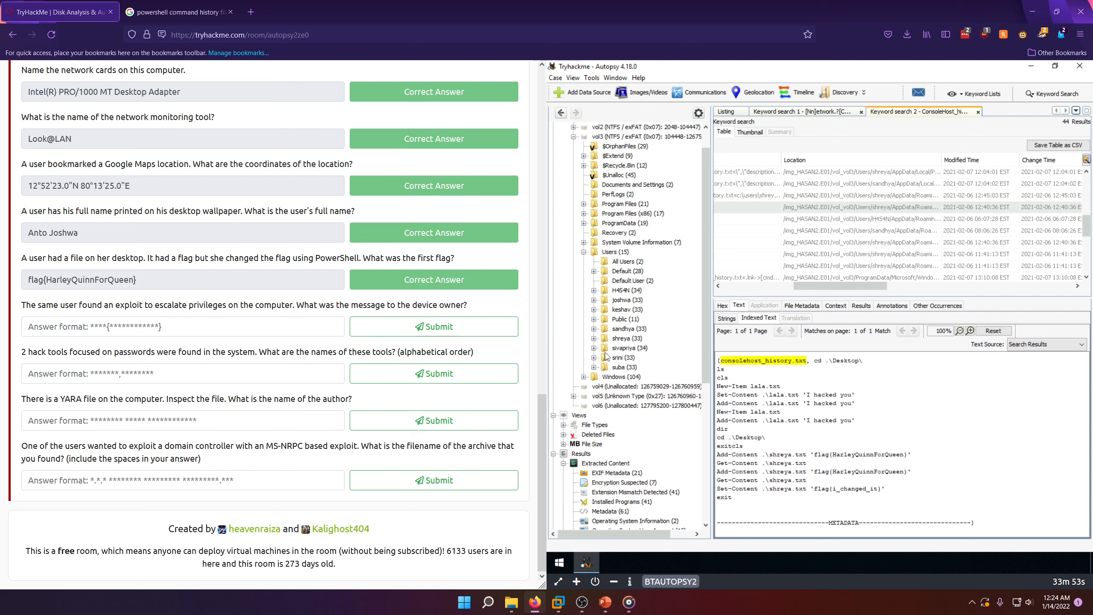
click(594, 339)
scroll(618, 354, down, 1)
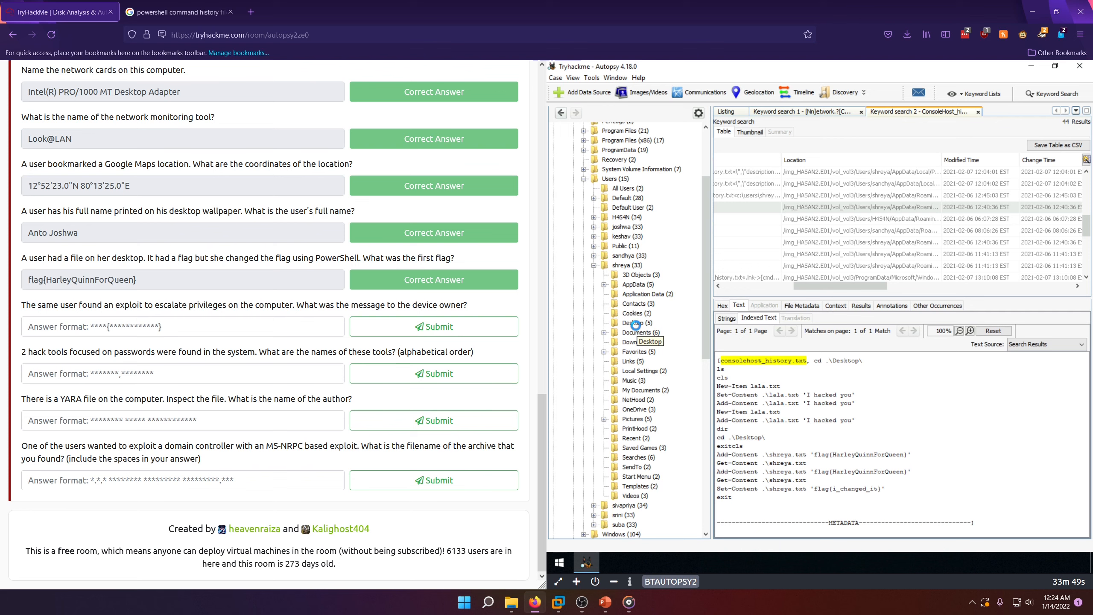
click(637, 322)
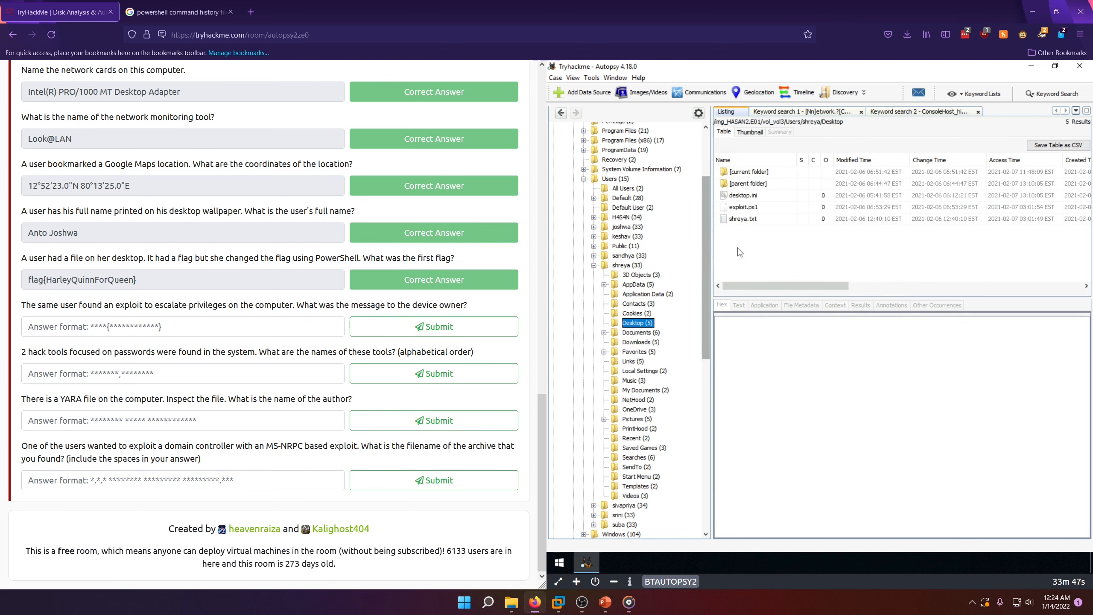
Step: View the indexed text of exploit.ps1 and the flag text file on this desktop, and return to exploit.ps1 for the exploit's message
click(746, 205)
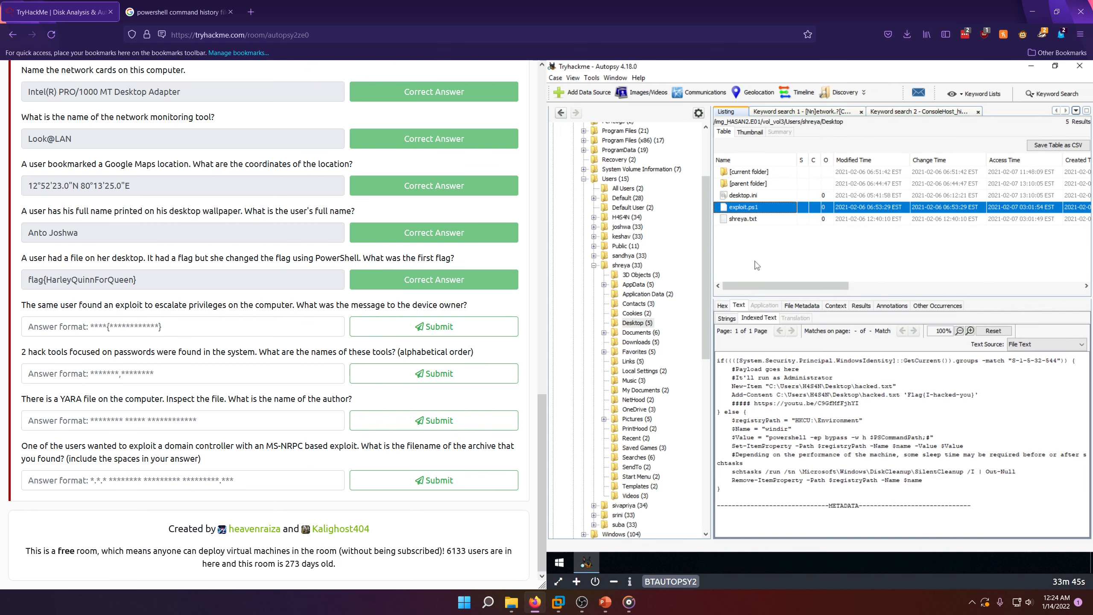
click(751, 219)
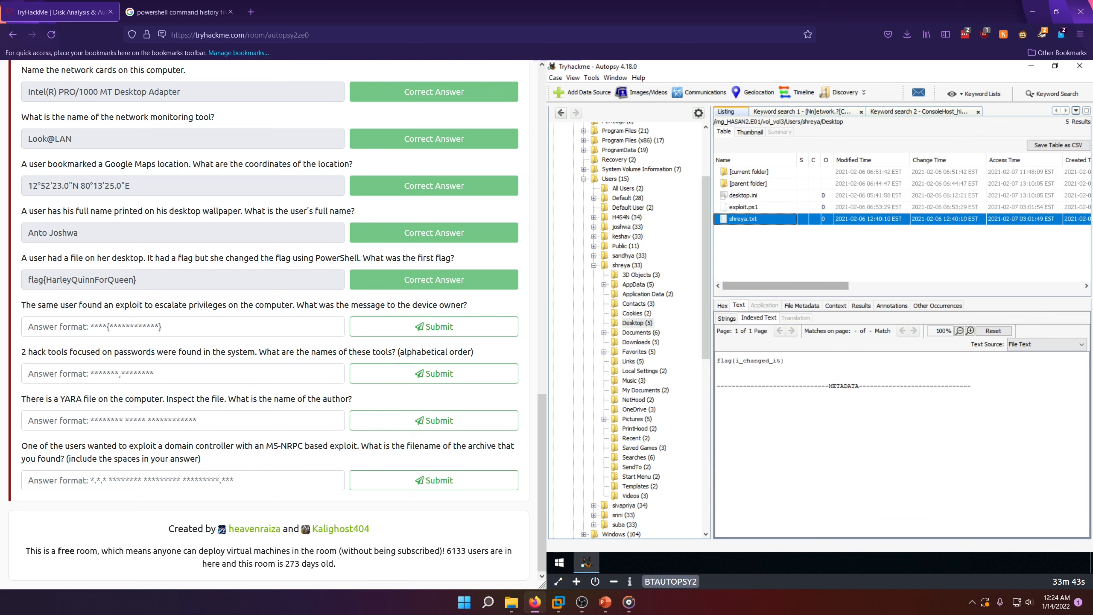
click(752, 209)
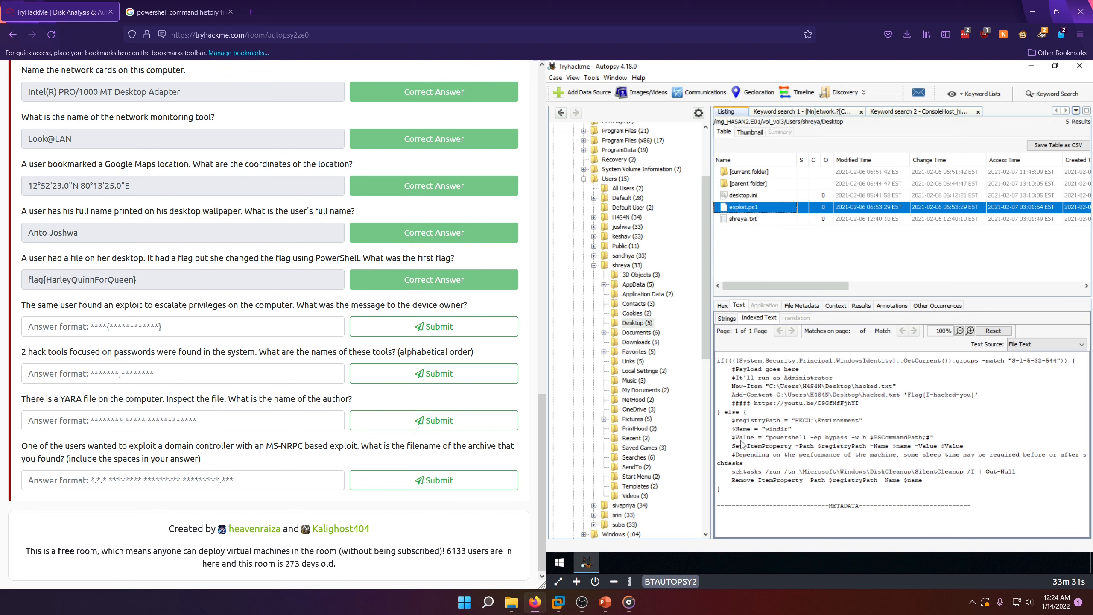
Step: Copy Flag{I-hacked-you} from the Add-Content line of exploit.ps1 and submit it as the answer for the message to the device owner
drag(781, 438, 886, 438)
click(840, 455)
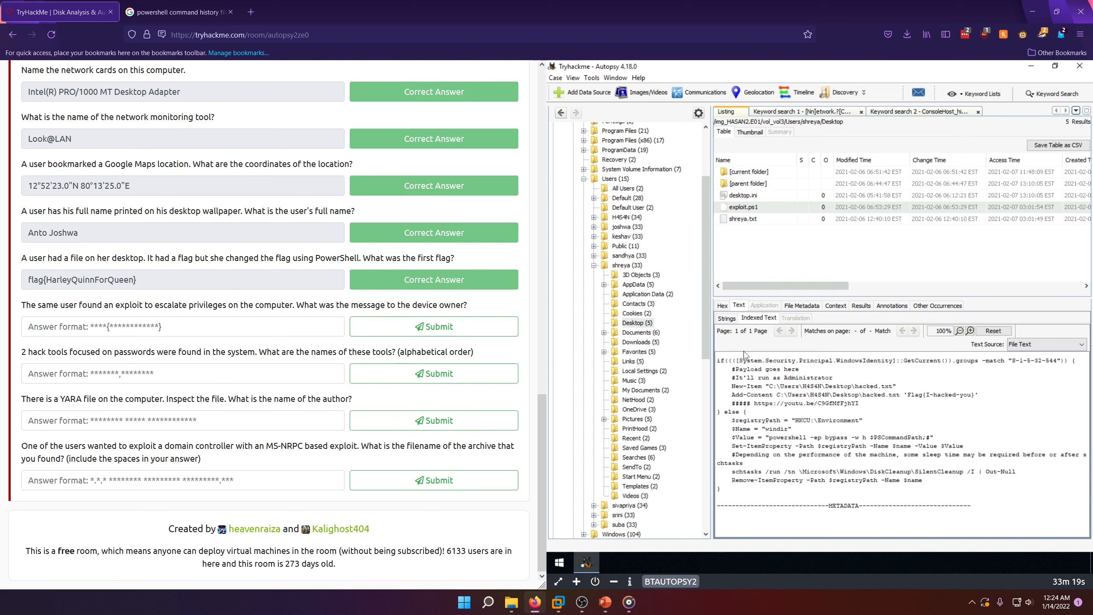
click(96, 328)
drag(911, 400, 975, 401)
key(ctrl+c)
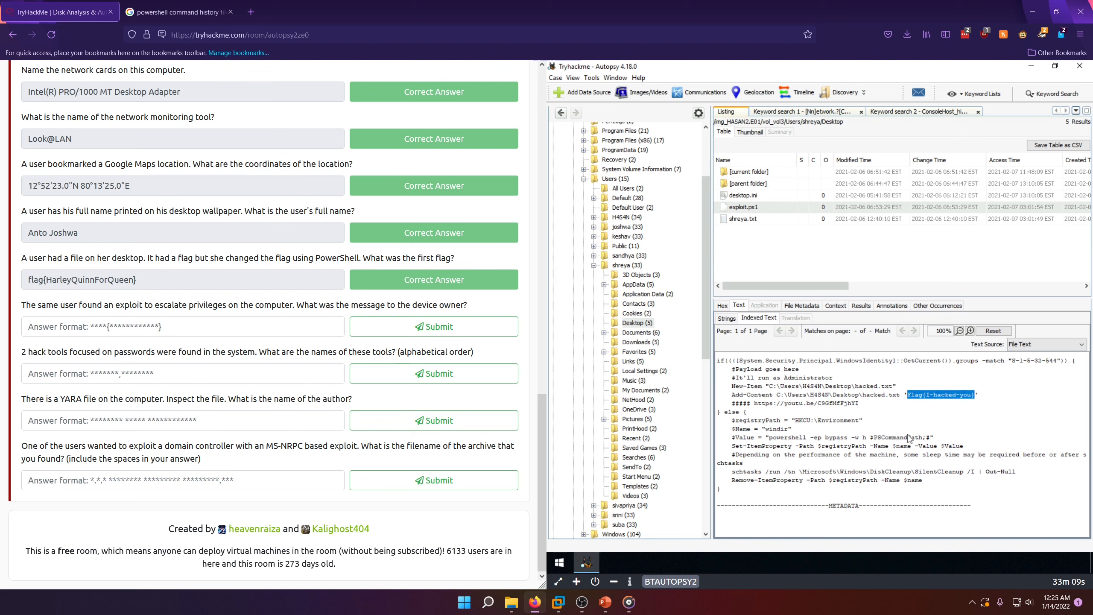
click(145, 329)
key(ctrl+v)
key(Return)
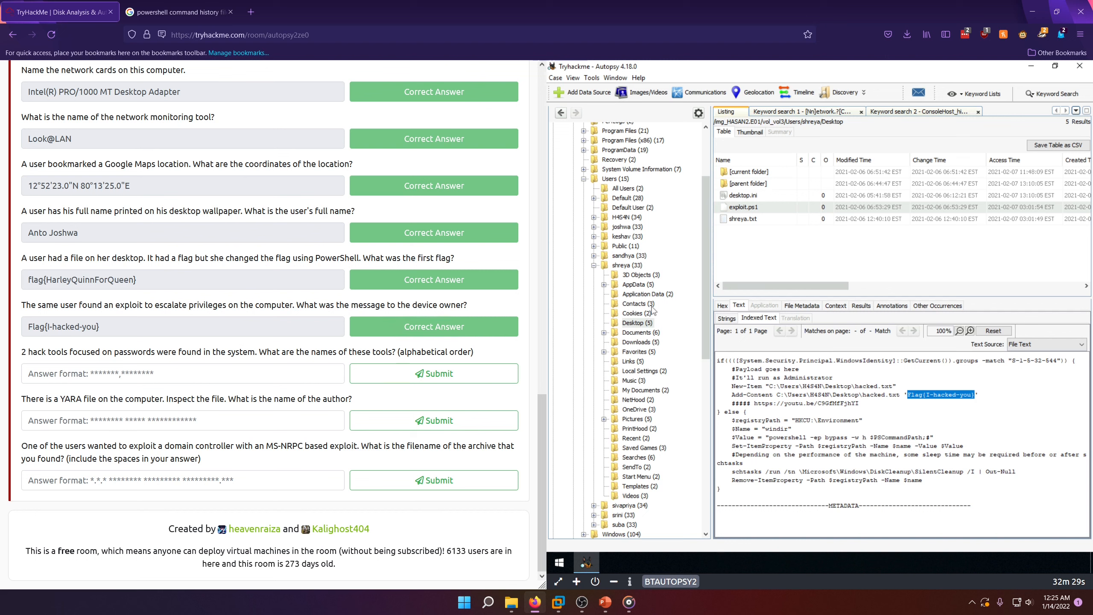
Step: Collapse the examined user's profile folder and the Users folder in the vol3 tree
click(594, 265)
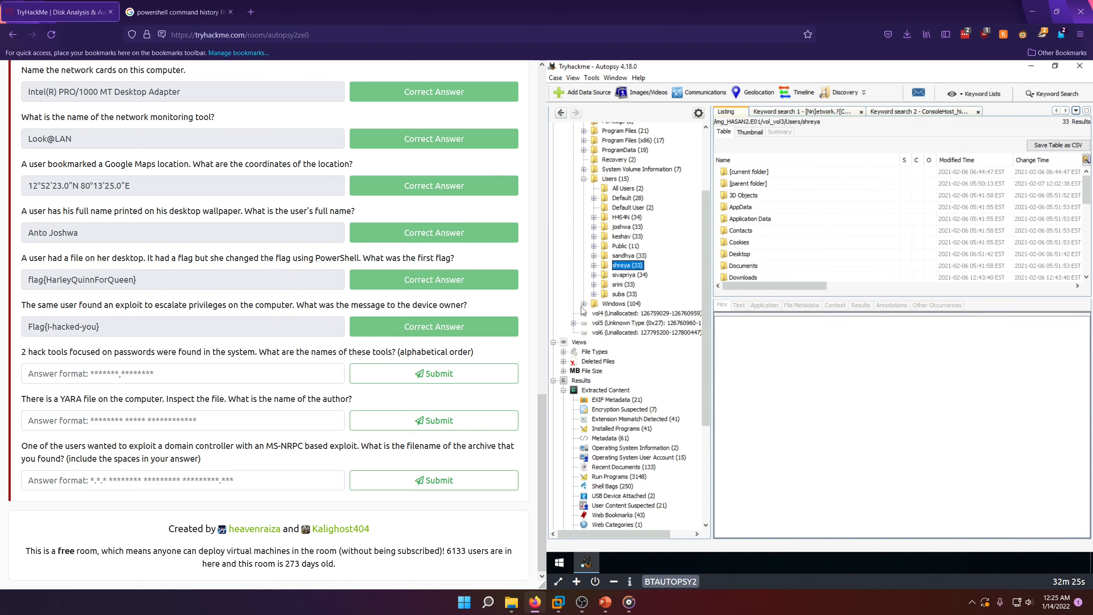
click(584, 178)
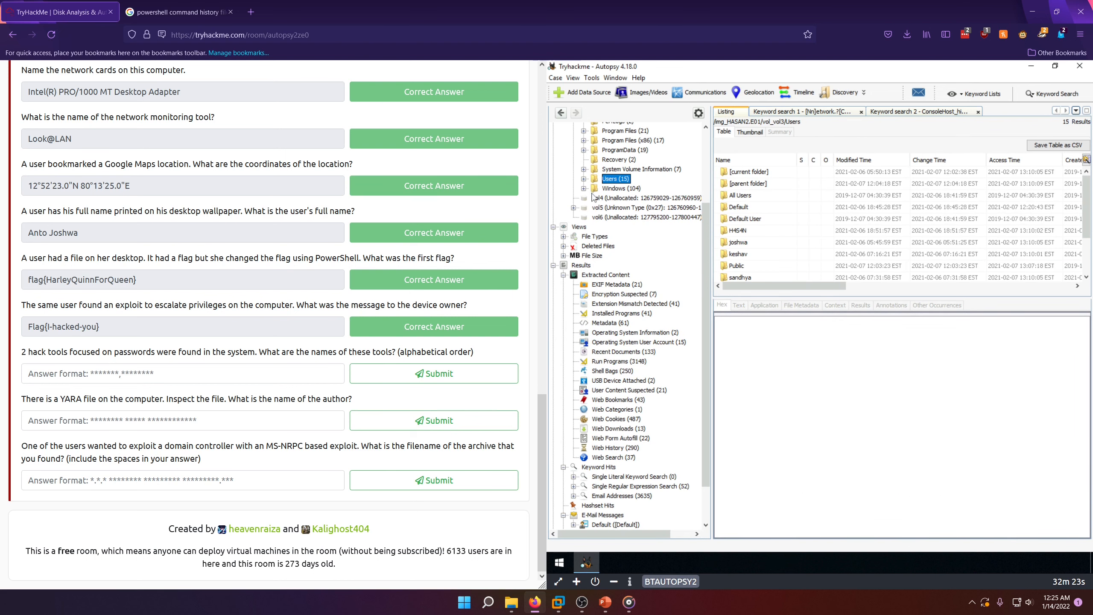
scroll(618, 250, up, 3)
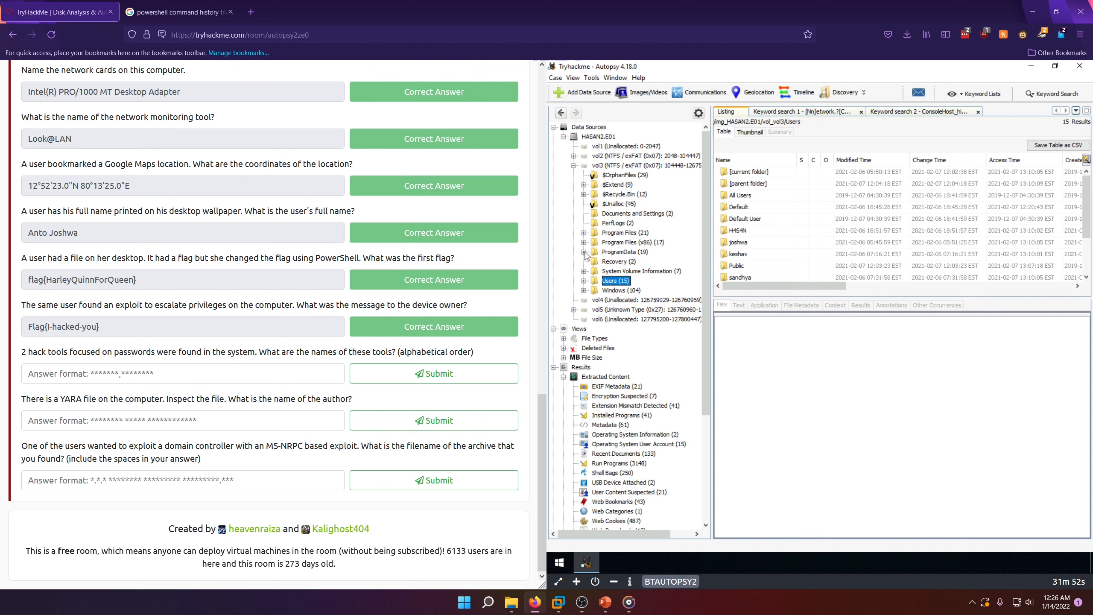
Step: Expand Program Files, Program Files (x86) and ProgramData in the vol3 tree to look through their subfolders
click(584, 233)
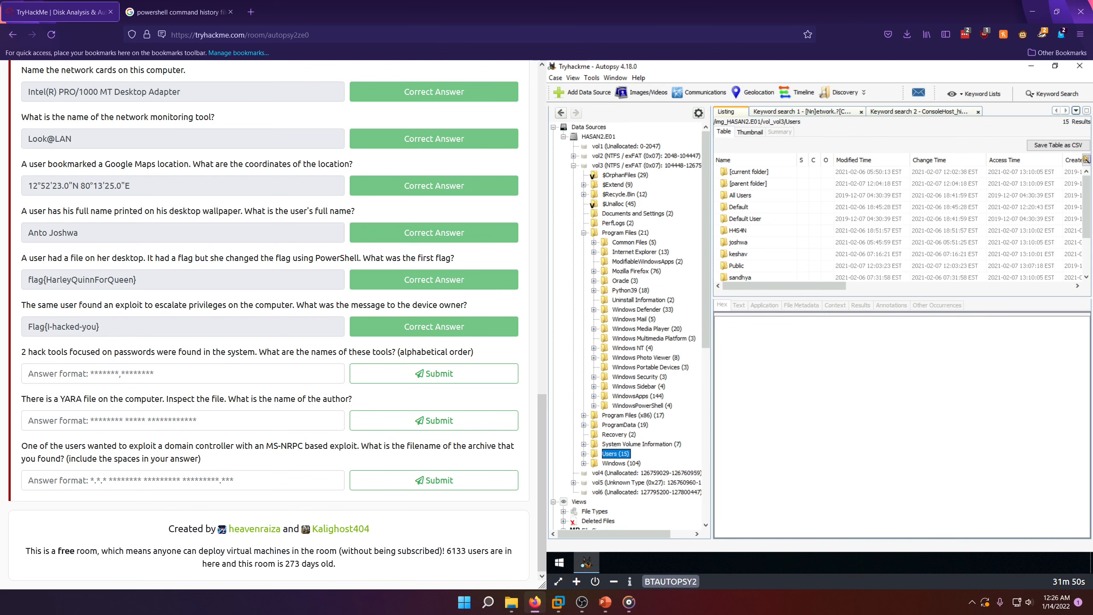
click(584, 416)
scroll(585, 448, down, 4)
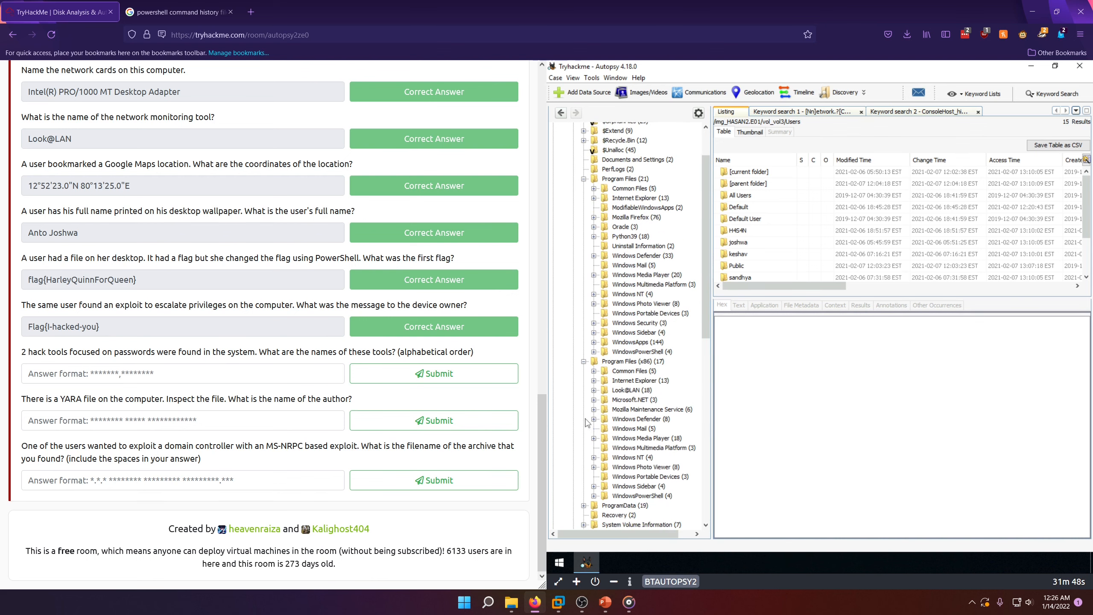
click(584, 448)
scroll(603, 430, up, 4)
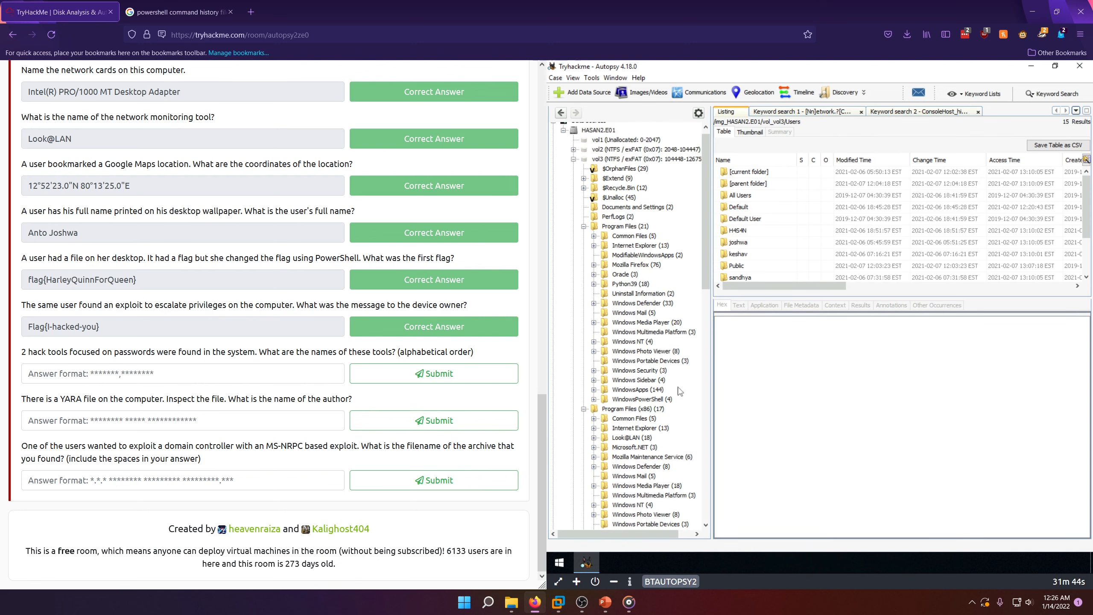
Step: List the Windows Defender folder under Program Files, look through its files and collapse Program Files
click(631, 304)
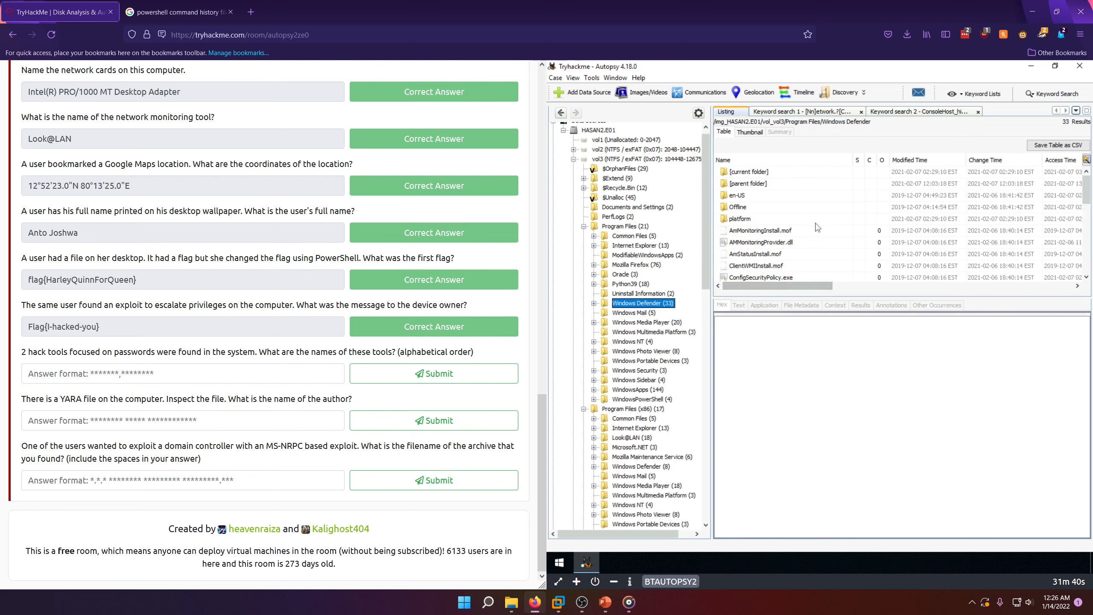
scroll(825, 226, down, 1)
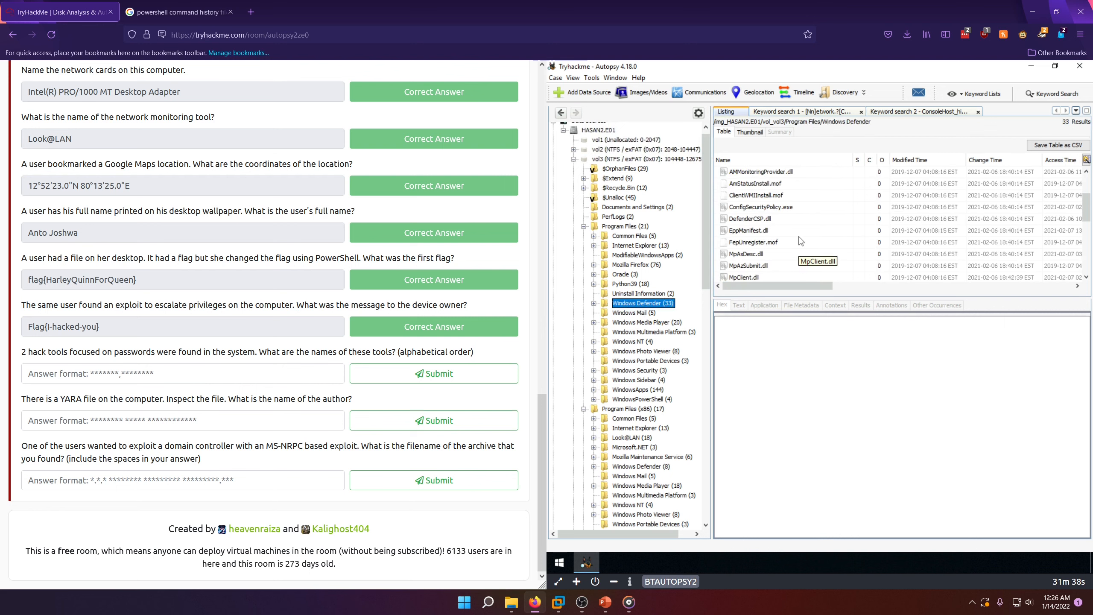
scroll(728, 256, up, 1)
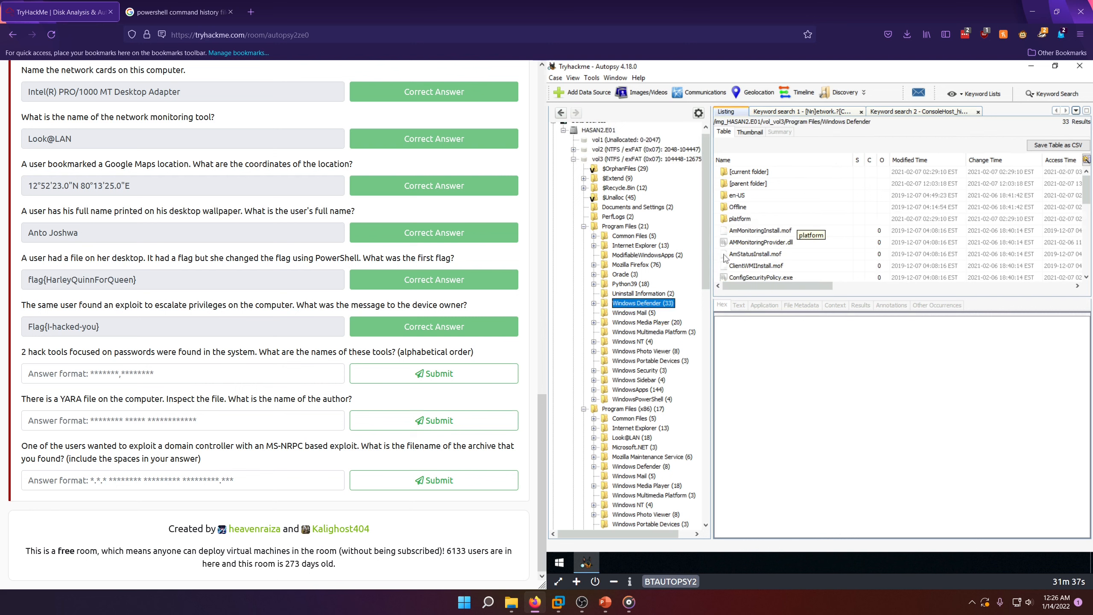
click(584, 227)
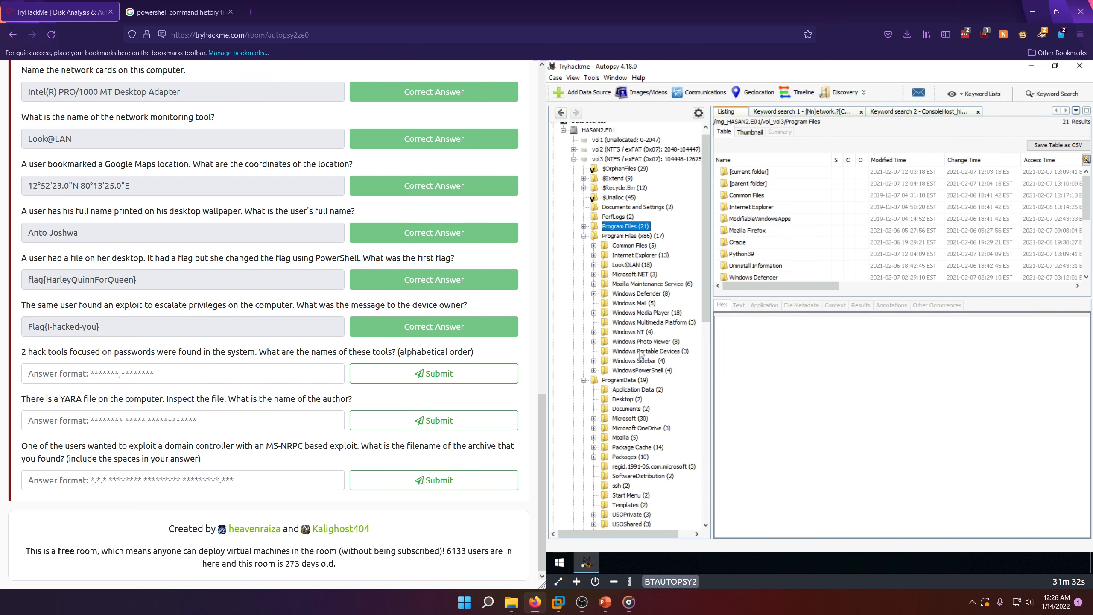
Step: List Windows Defender and its en-US subfolder under Program Files (x86), and collapse Program Files (x86)
click(639, 294)
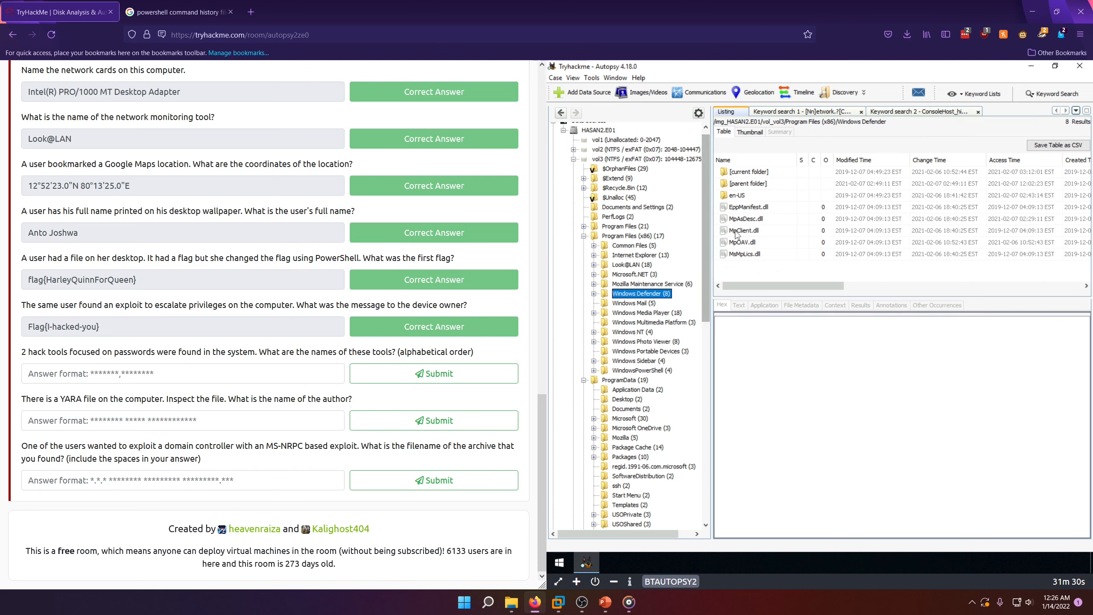
double_click(743, 196)
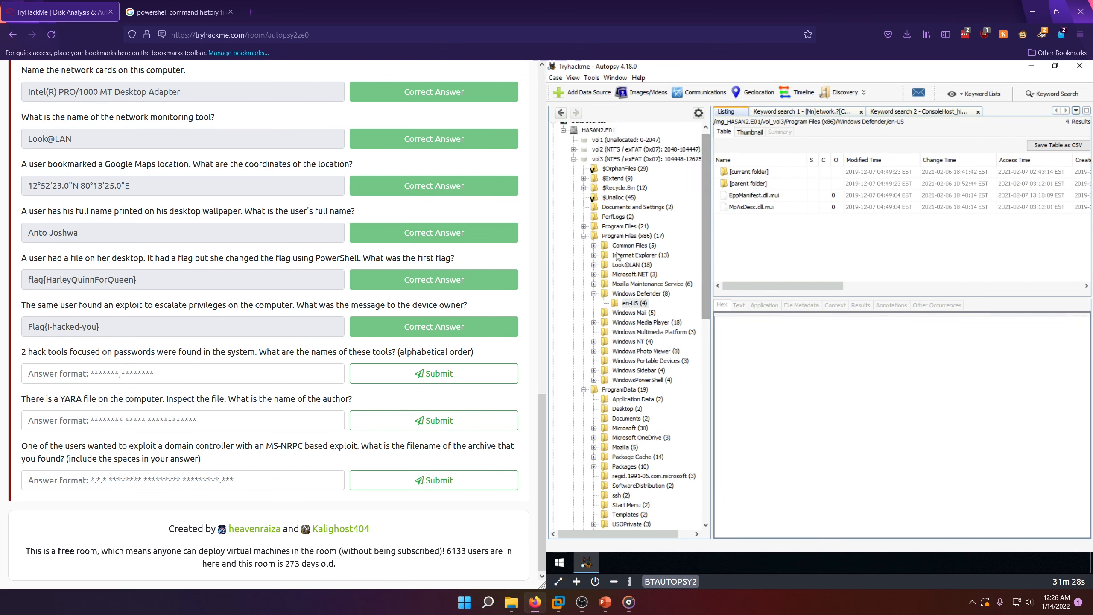
click(584, 236)
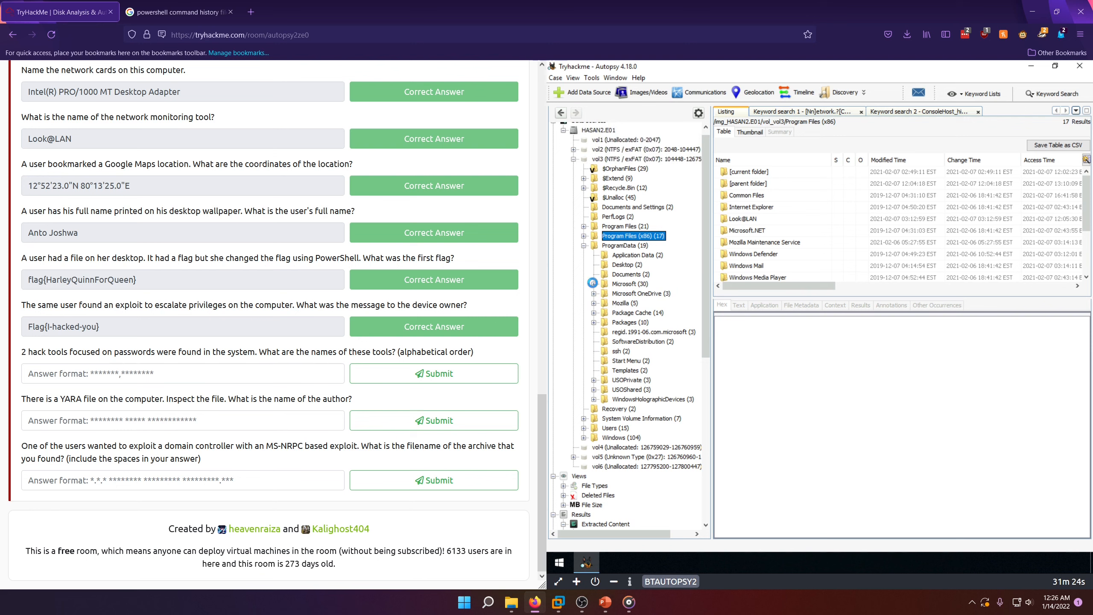
Step: Expand ProgramData/Microsoft/Windows Defender and list its contents and those of its Definition Updates folder
click(594, 285)
scroll(667, 340, down, 2)
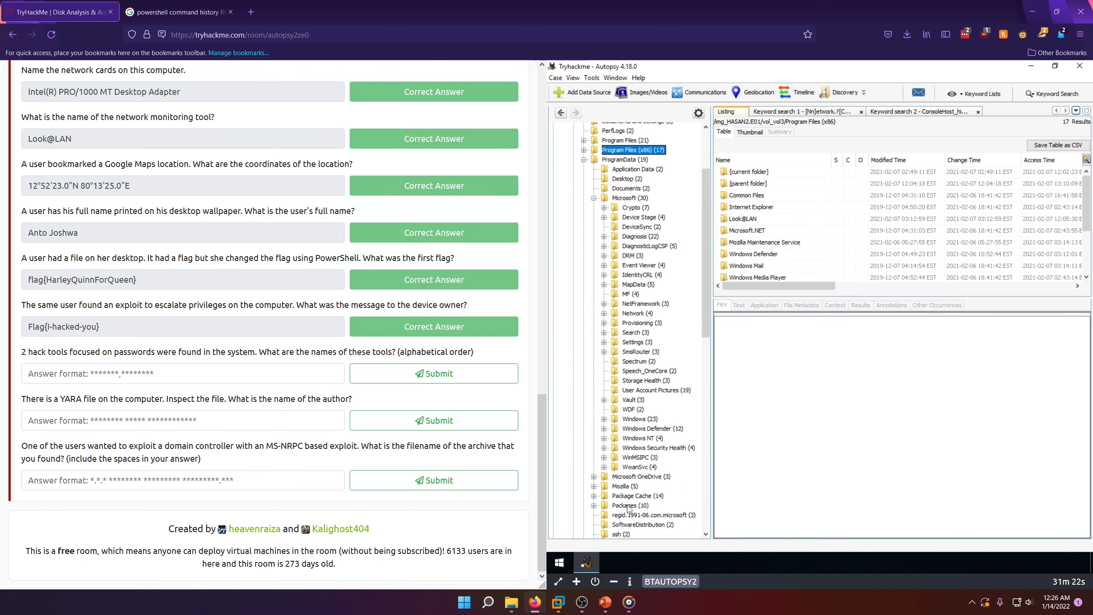
click(604, 428)
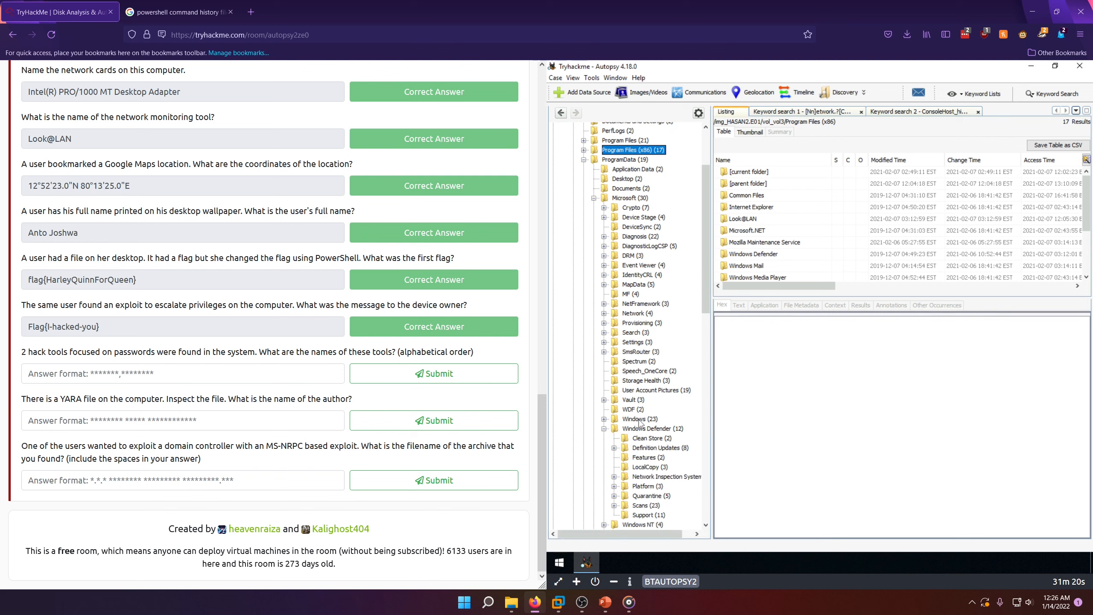
scroll(642, 422, down, 1)
click(652, 399)
scroll(769, 242, down, 1)
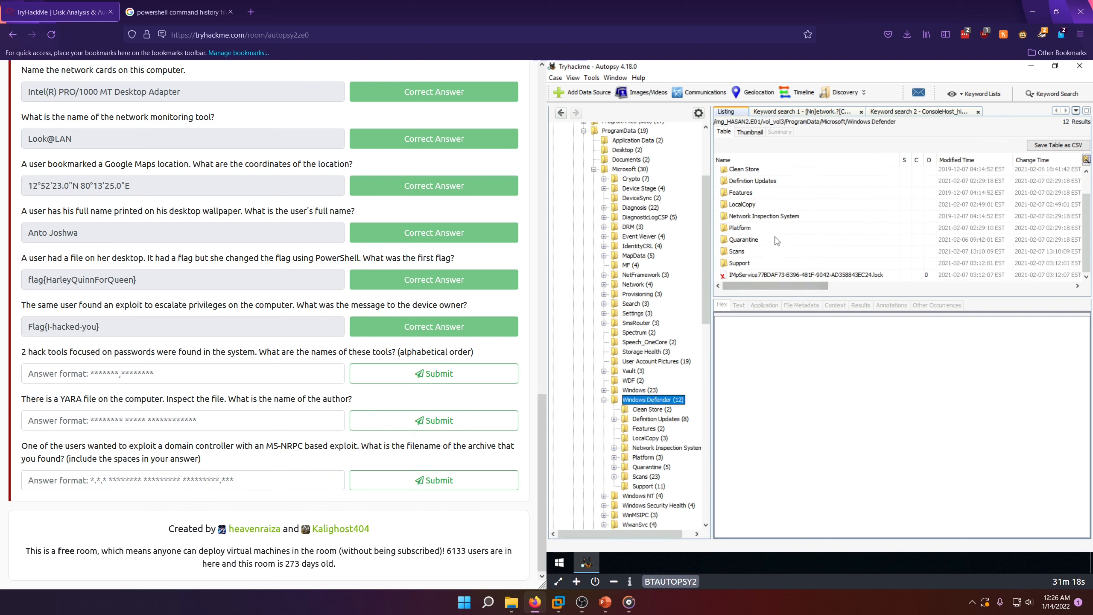
click(662, 421)
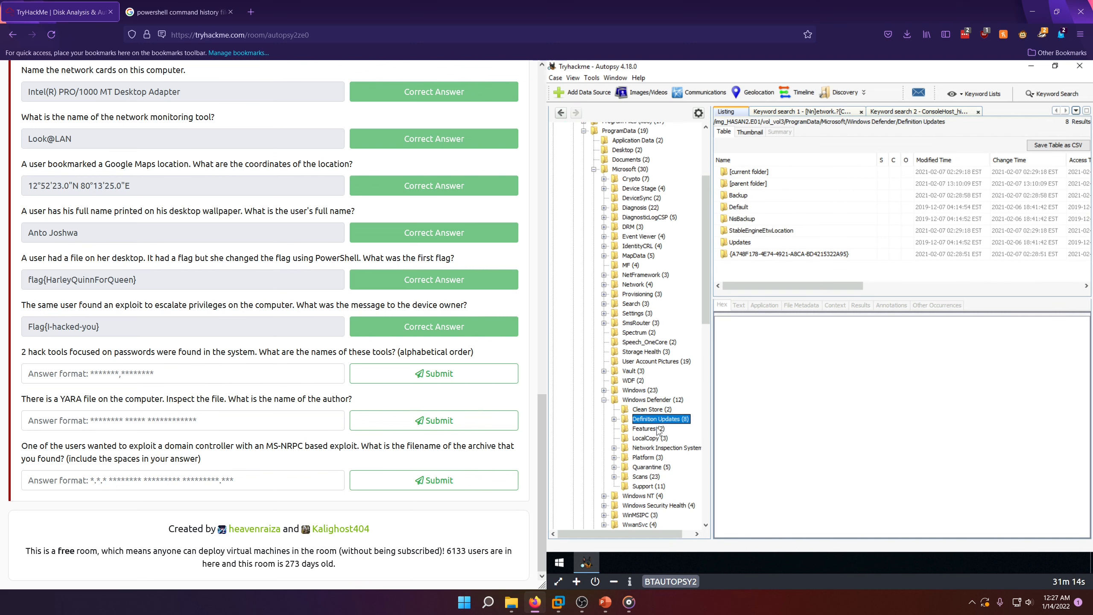
Step: Open the Entries folder in Windows Defender's Quarantine and check the indexed text of several quarantine entries
click(648, 467)
click(744, 195)
double_click(743, 196)
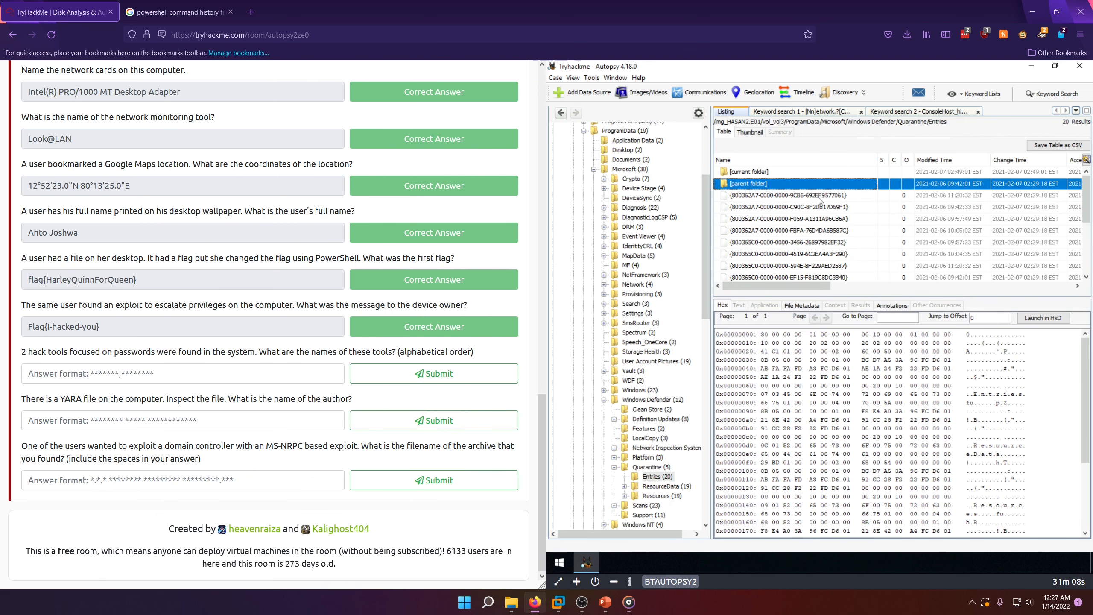
key(Down)
key(Down)
key(Down)
key(Down)
key(Down)
key(Down)
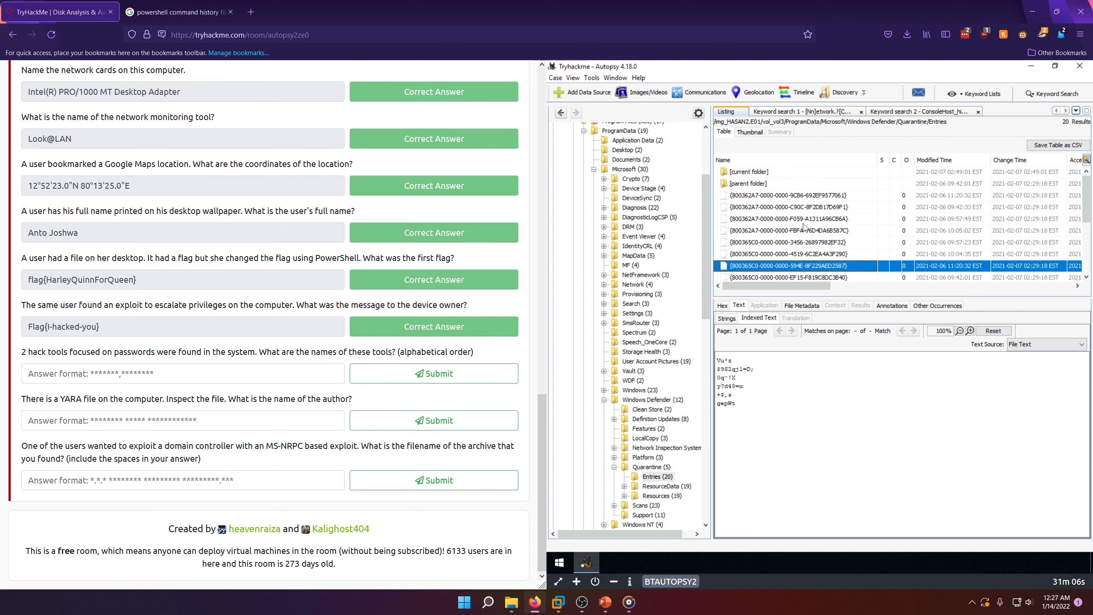
click(806, 185)
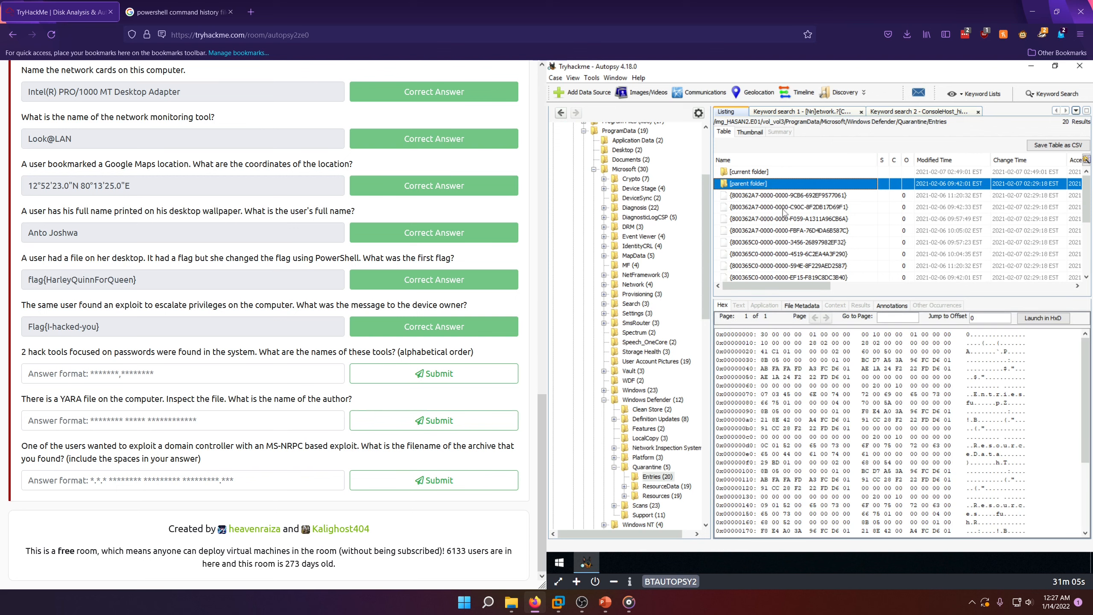
Step: Open folder 15 in the quarantine's ResourceData and view the indexed text of the file inside
click(660, 486)
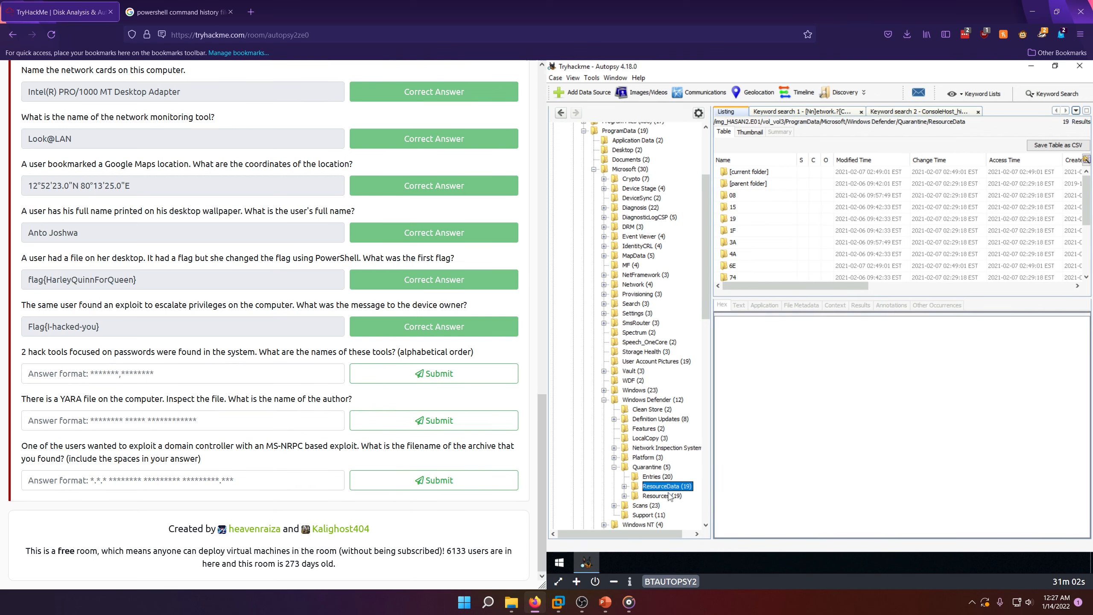
double_click(765, 210)
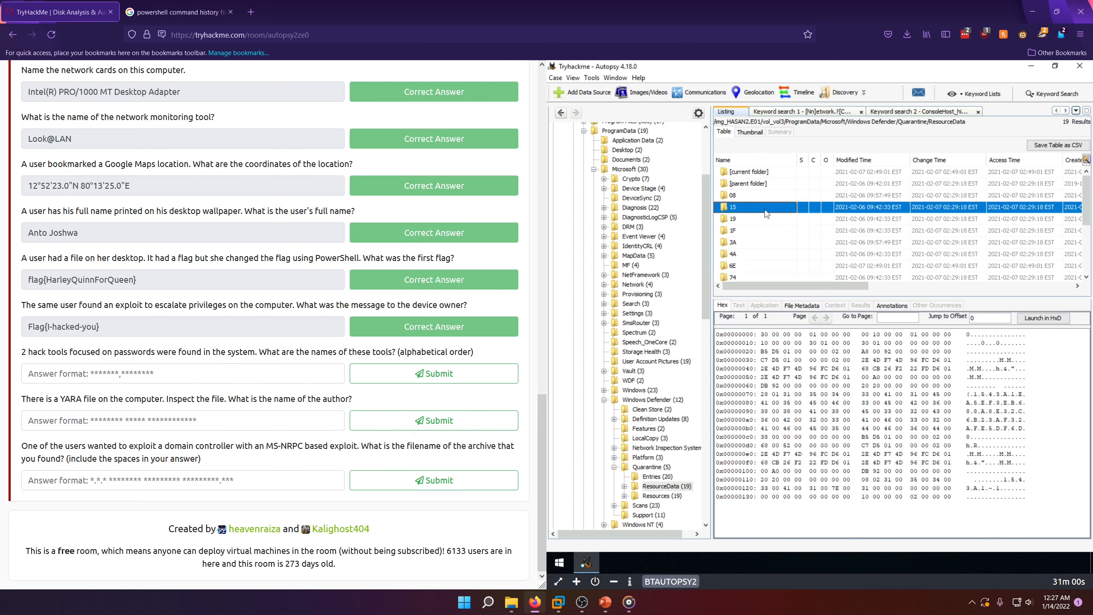
click(770, 196)
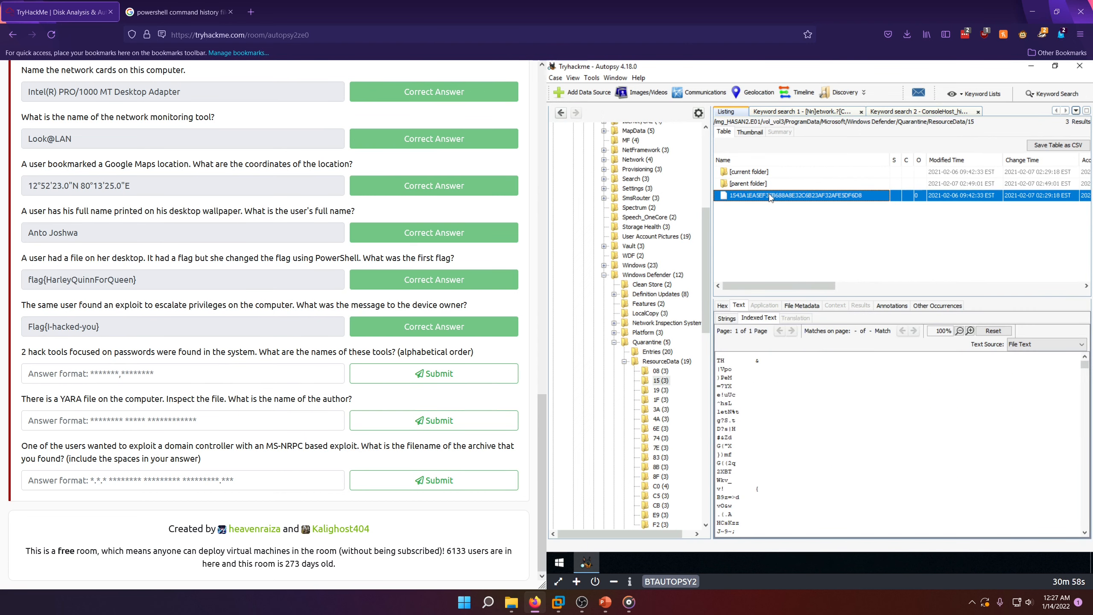
Step: View the indexed text of the file in the quarantine's Resources/19 folder, and collapse ResourceData, Resources and Quarantine
click(624, 361)
click(657, 370)
double_click(733, 218)
click(805, 195)
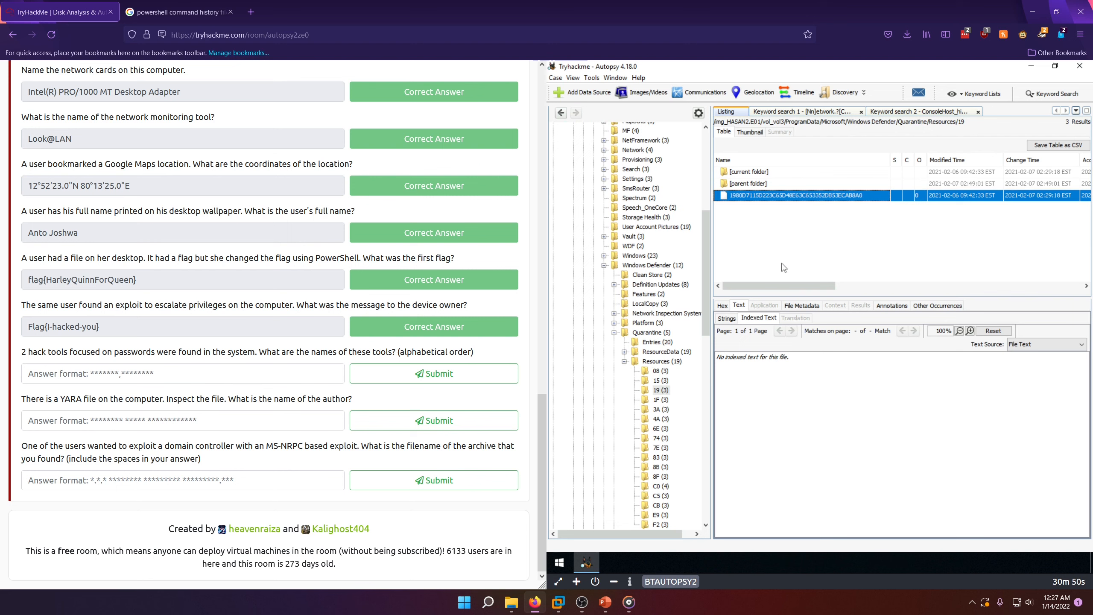
click(624, 361)
click(614, 333)
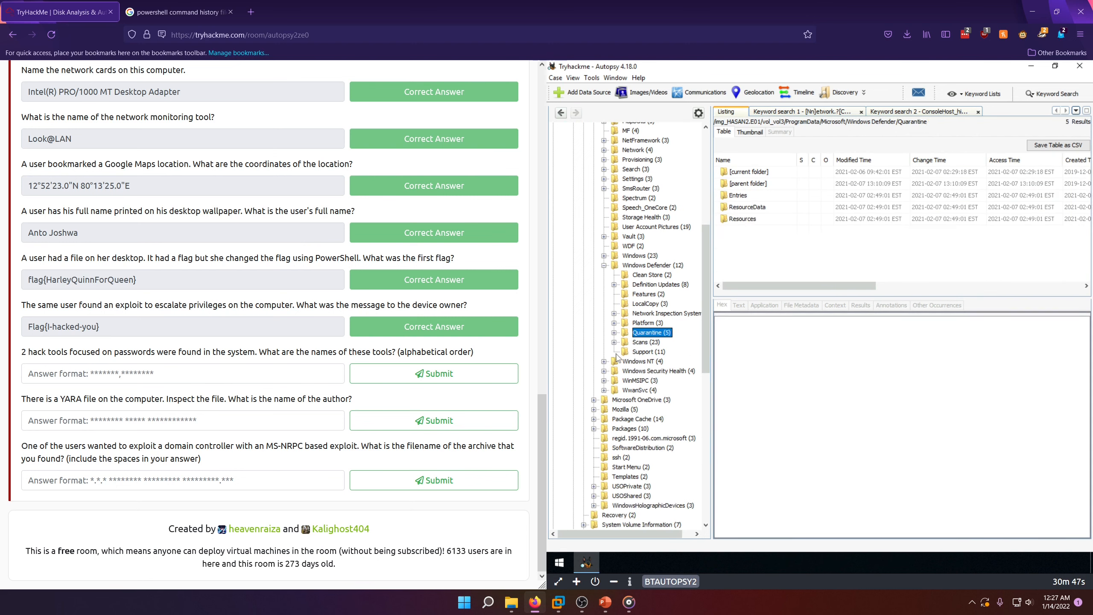
Step: List Windows Defender's Scans folder and check the indexed text of several mpcache .bin files
click(639, 343)
click(782, 242)
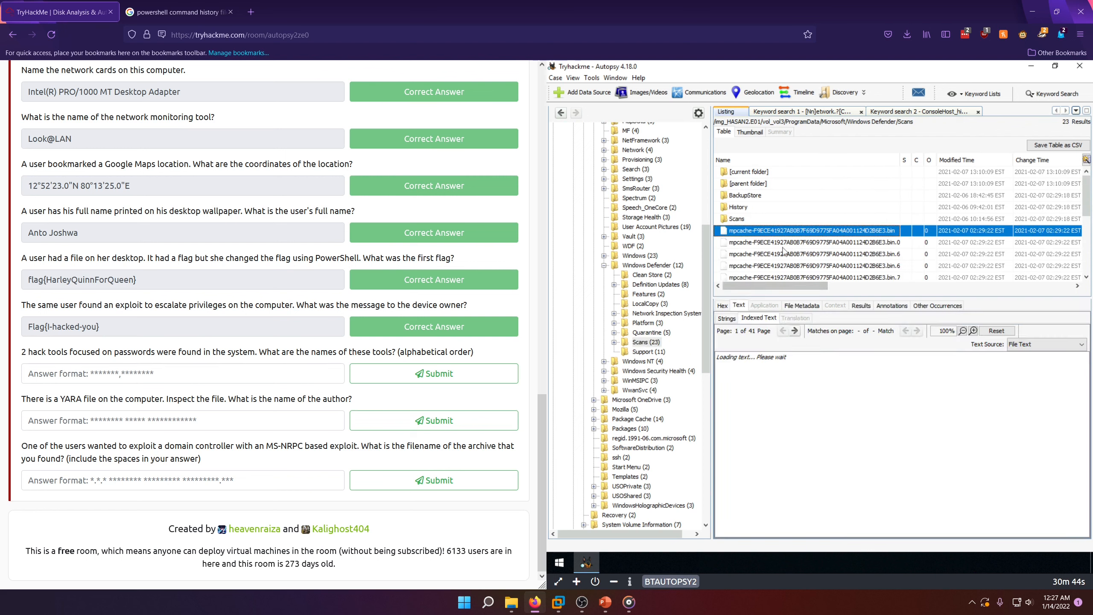
click(785, 254)
click(786, 266)
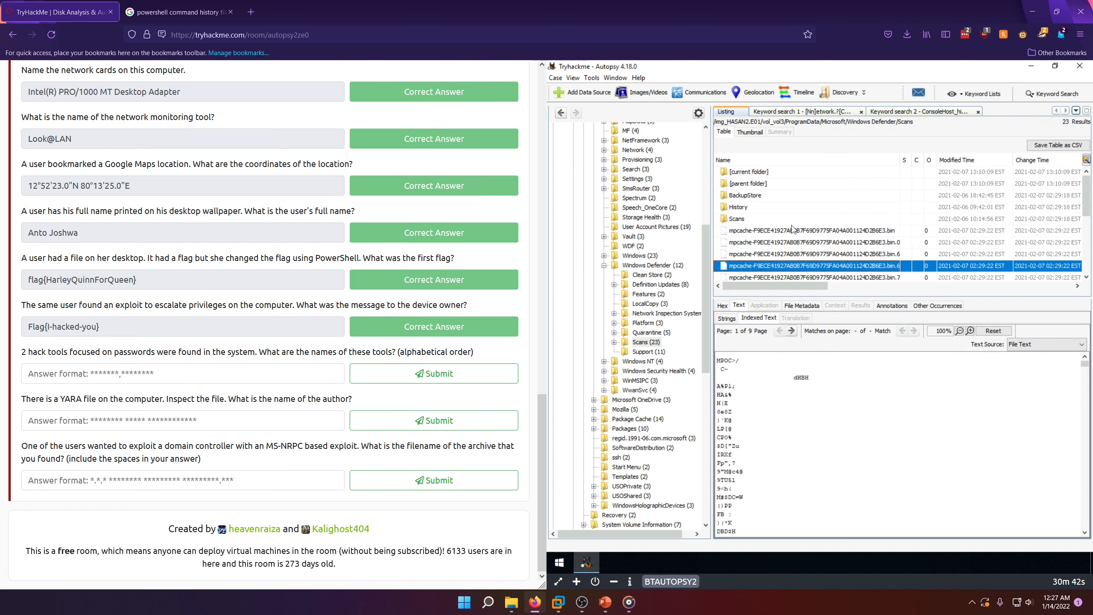
Step: Open Scans/History/Service, view the indexed text of Detections.log and History.Log, and select all the text of History.Log
double_click(760, 211)
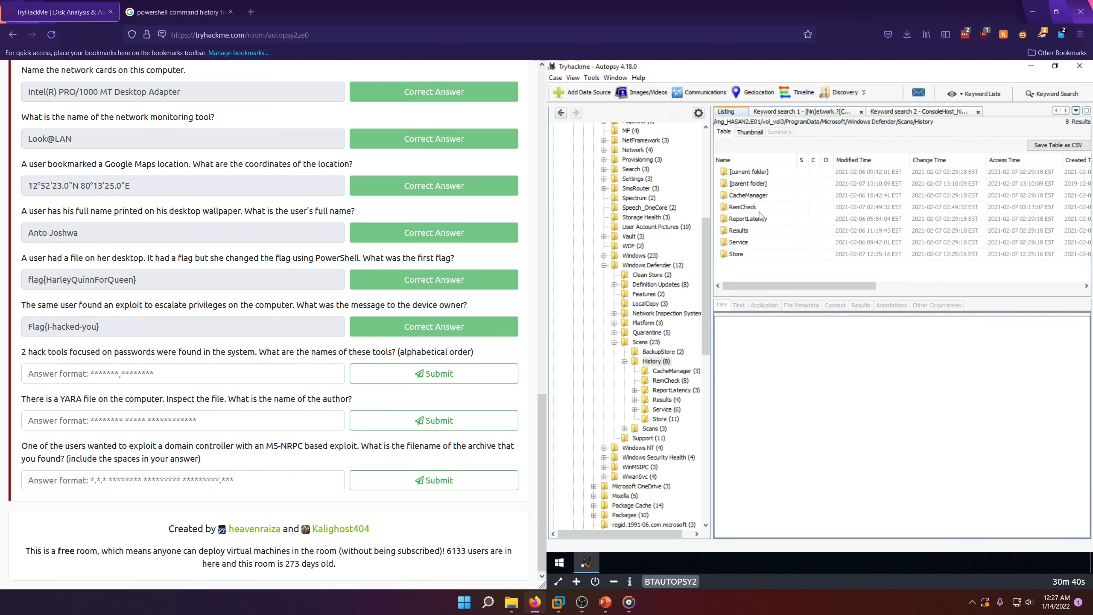
double_click(740, 243)
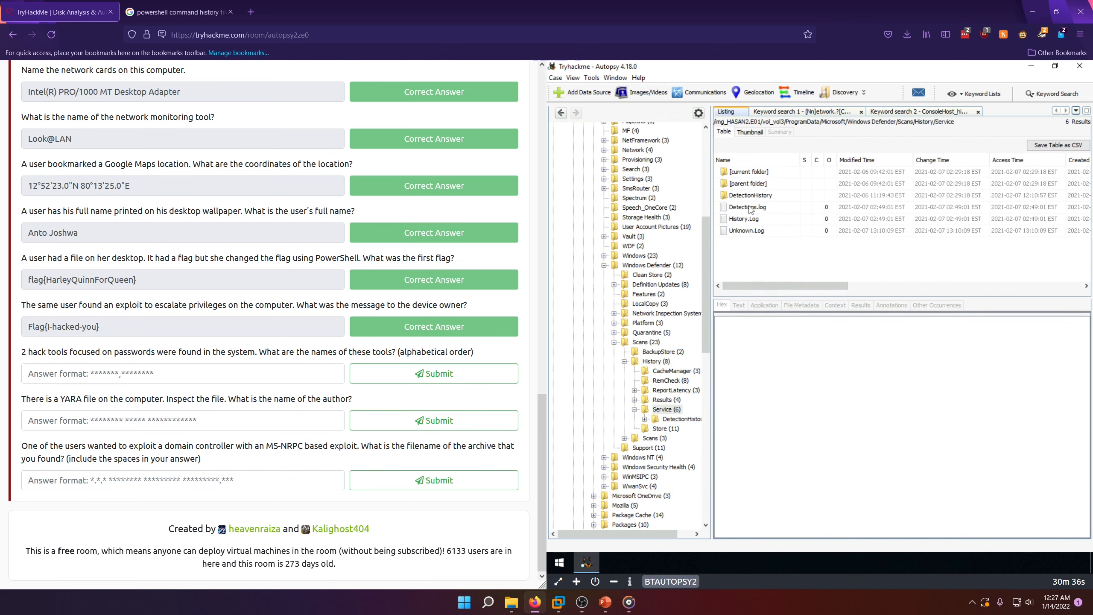
click(751, 210)
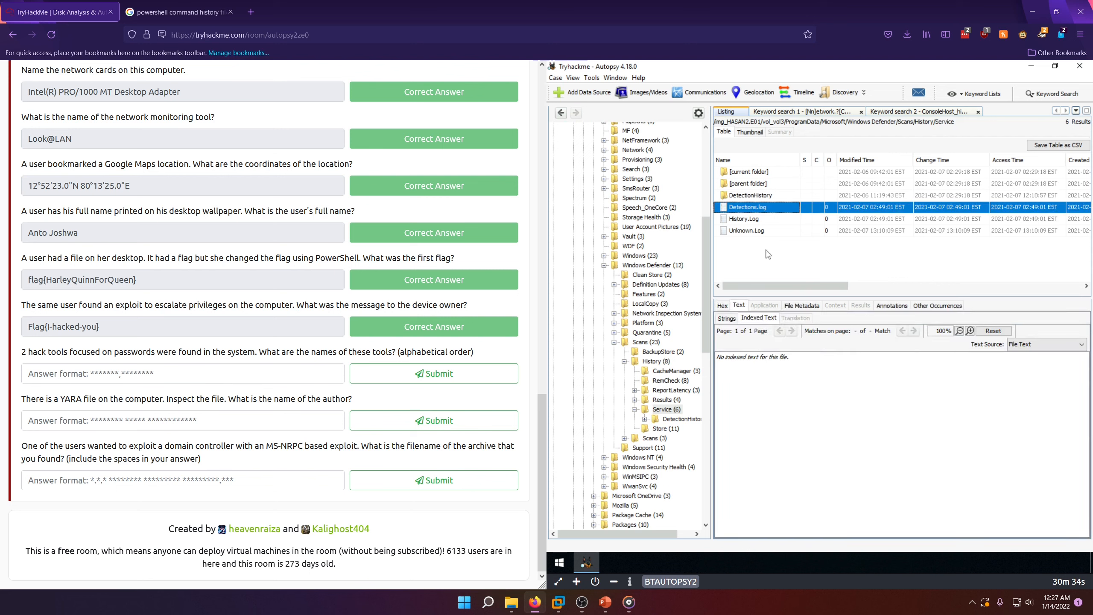
click(736, 219)
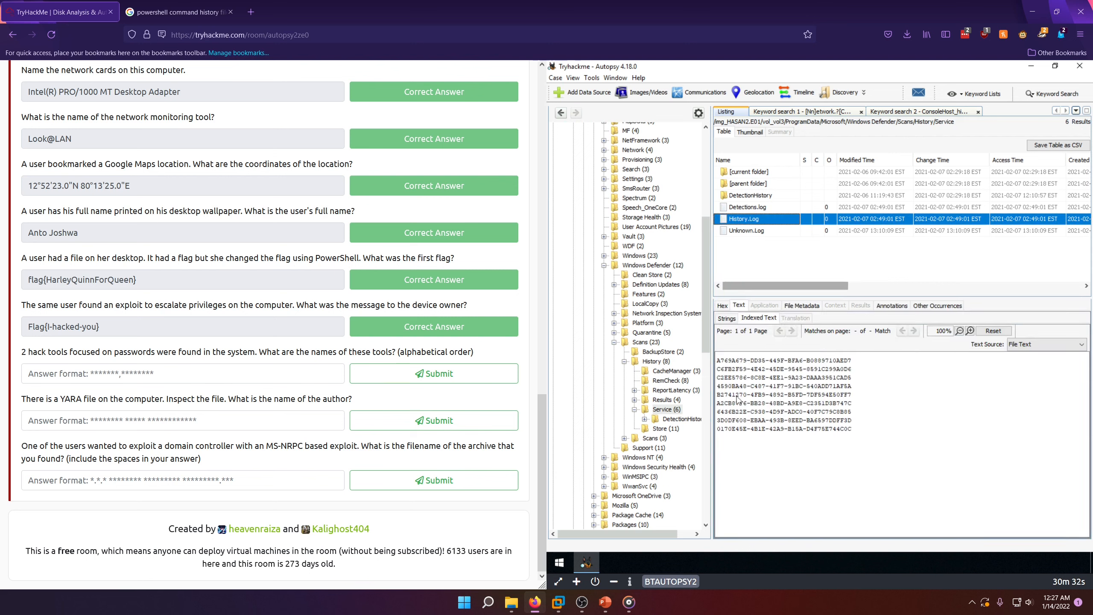
drag(865, 427, 713, 341)
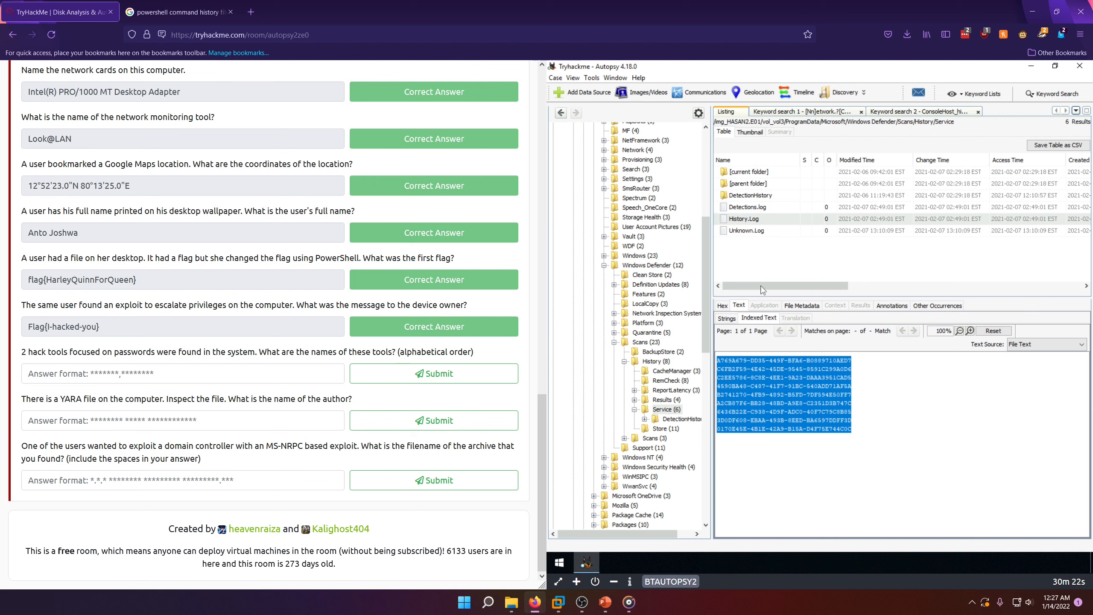
Step: View the text of Unknown.Log, and open DetectionHistory folder 00 to view the indexed text of the file inside
click(752, 232)
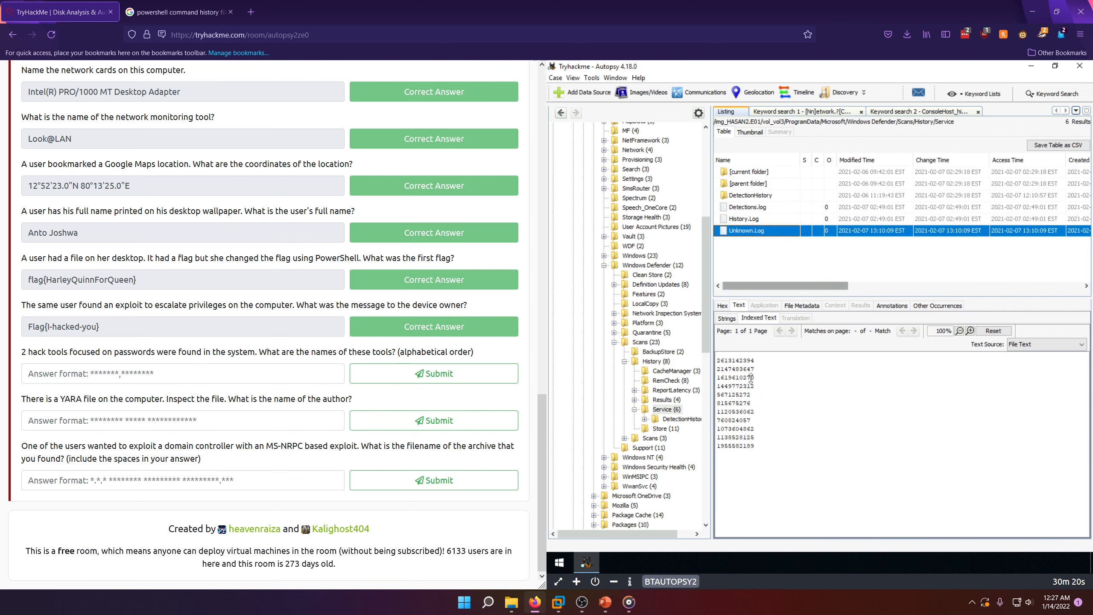
double_click(751, 195)
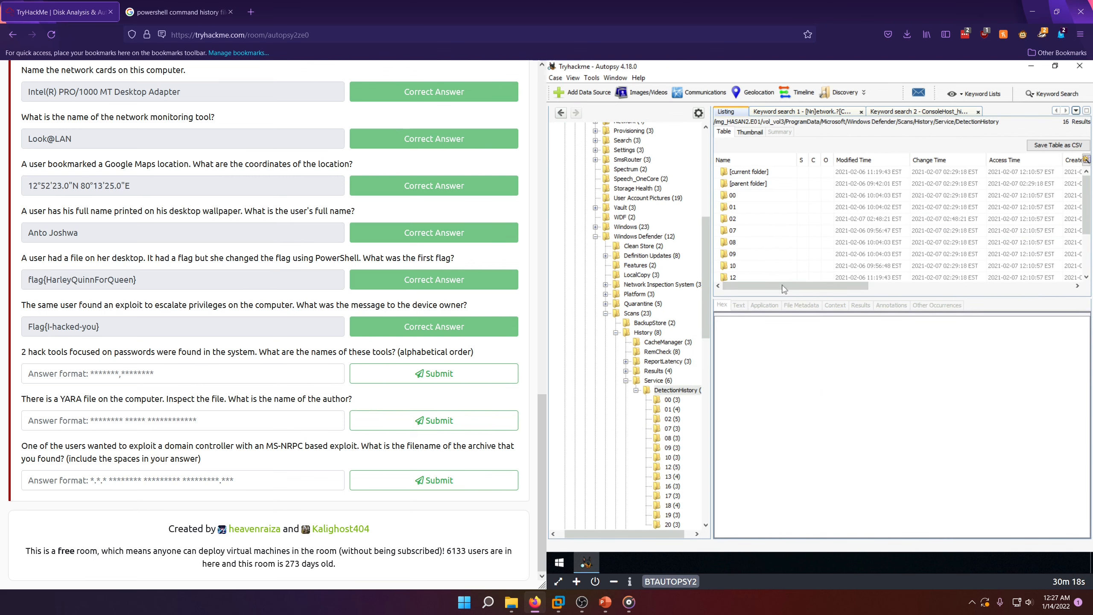
click(662, 400)
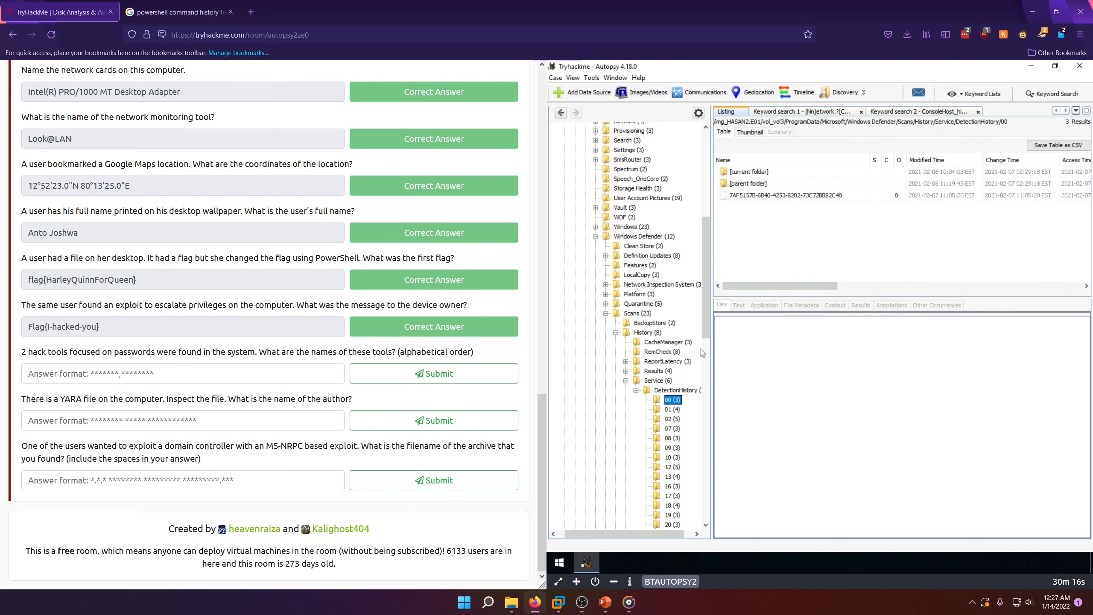
click(761, 197)
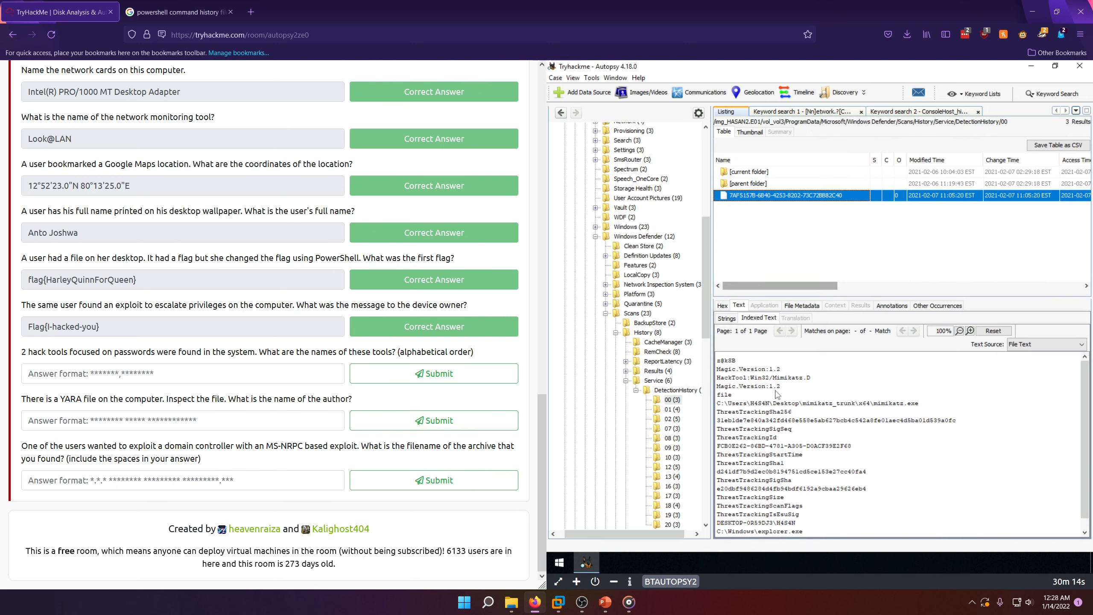
Step: Enter Mimikatz as an answer to the question about the two password hack tools
click(215, 380)
text(M)
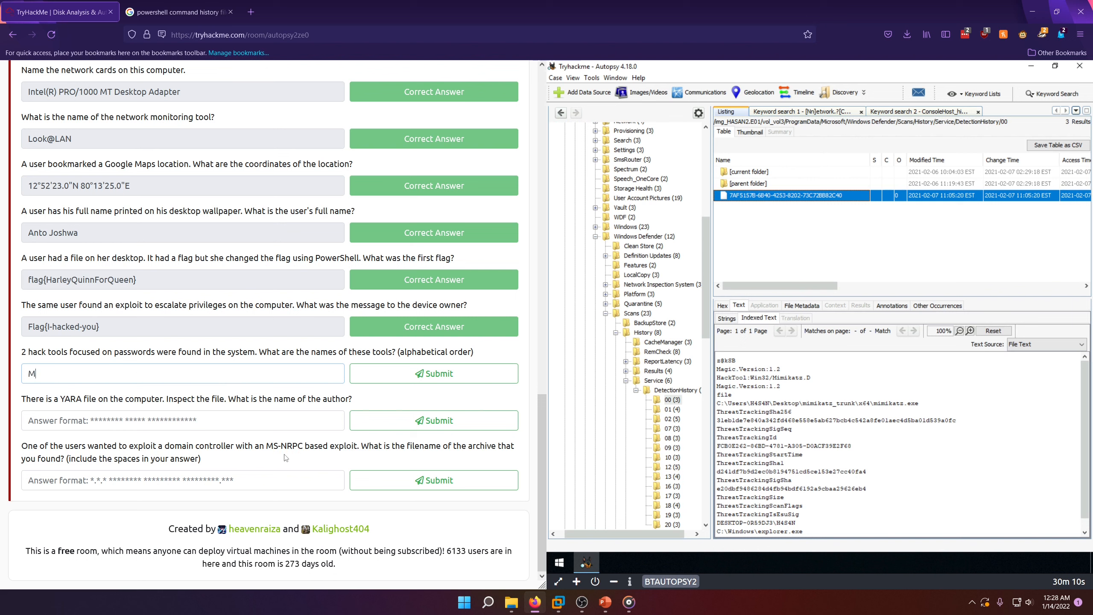
text(imikatz)
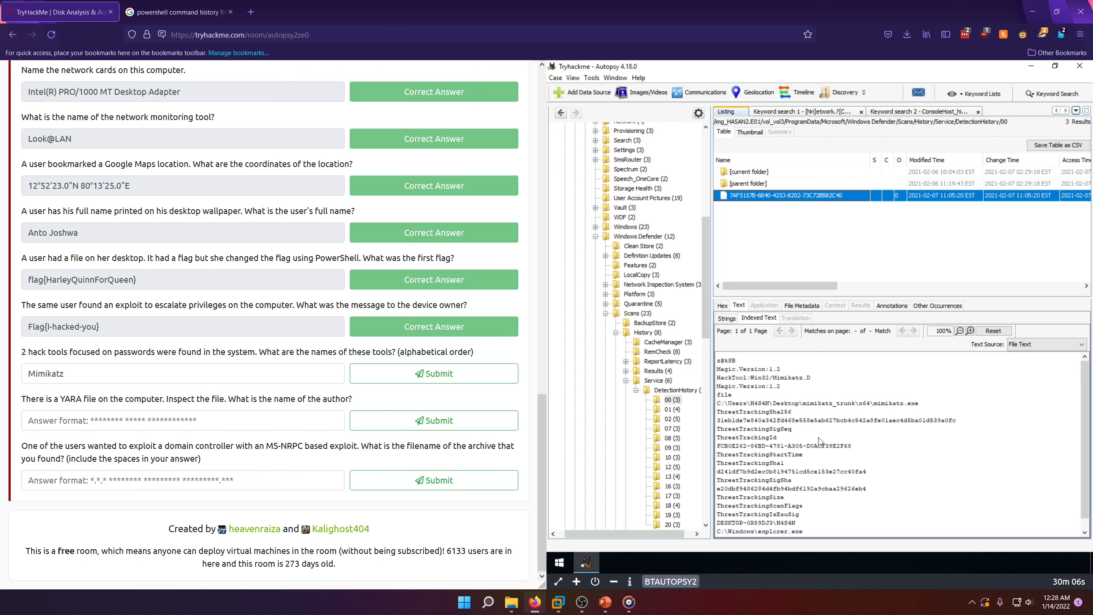
Step: View the indexed text of each file in DetectionHistory folders 01 and 02 to look for the second hack tool
click(671, 410)
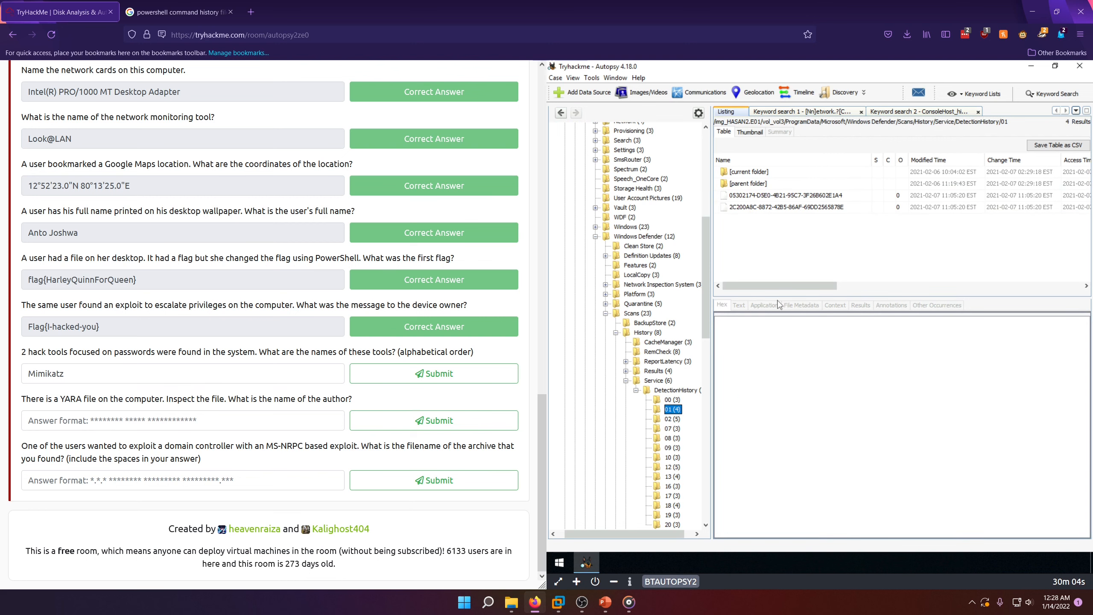
click(784, 208)
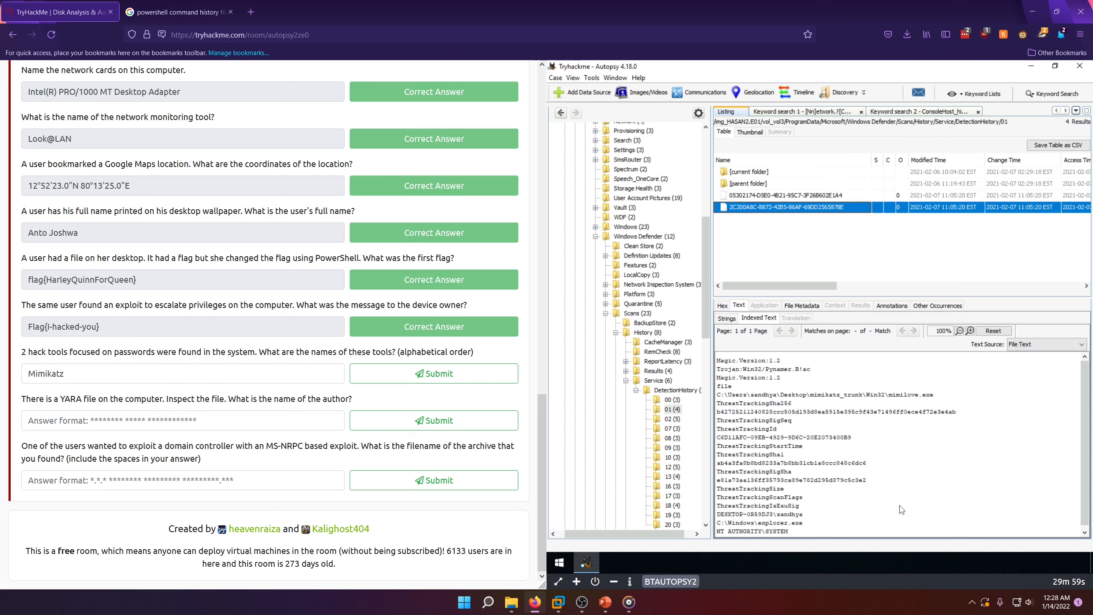
click(670, 420)
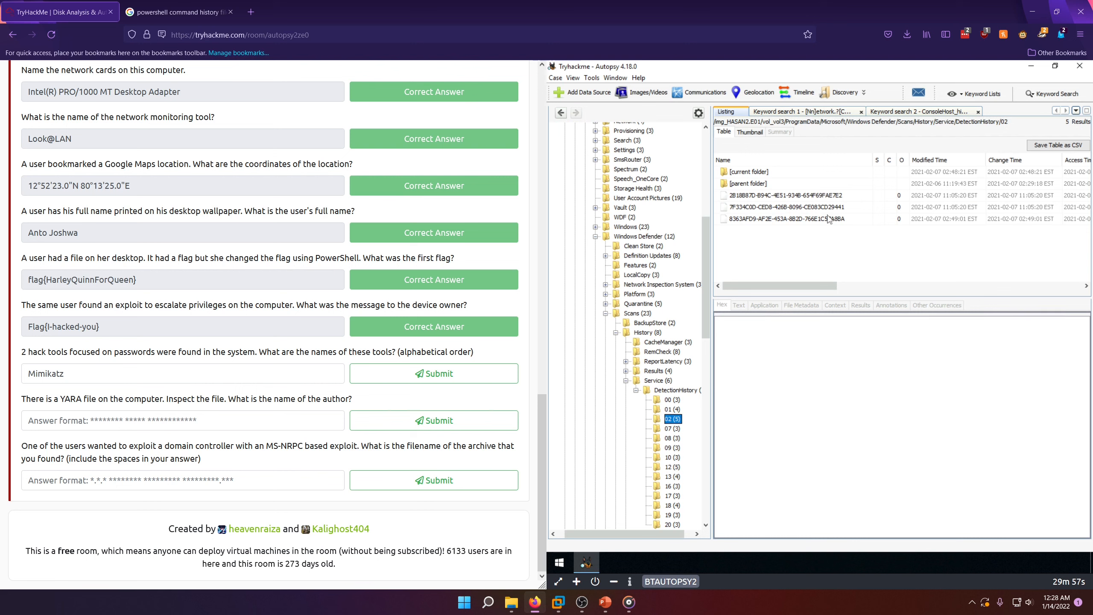
click(785, 196)
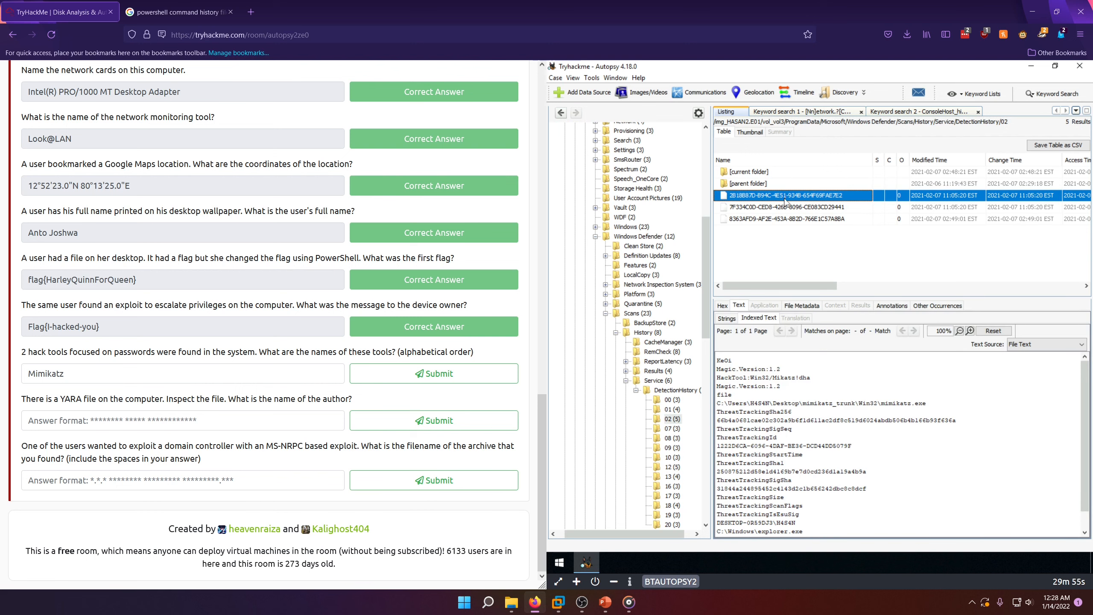
click(781, 210)
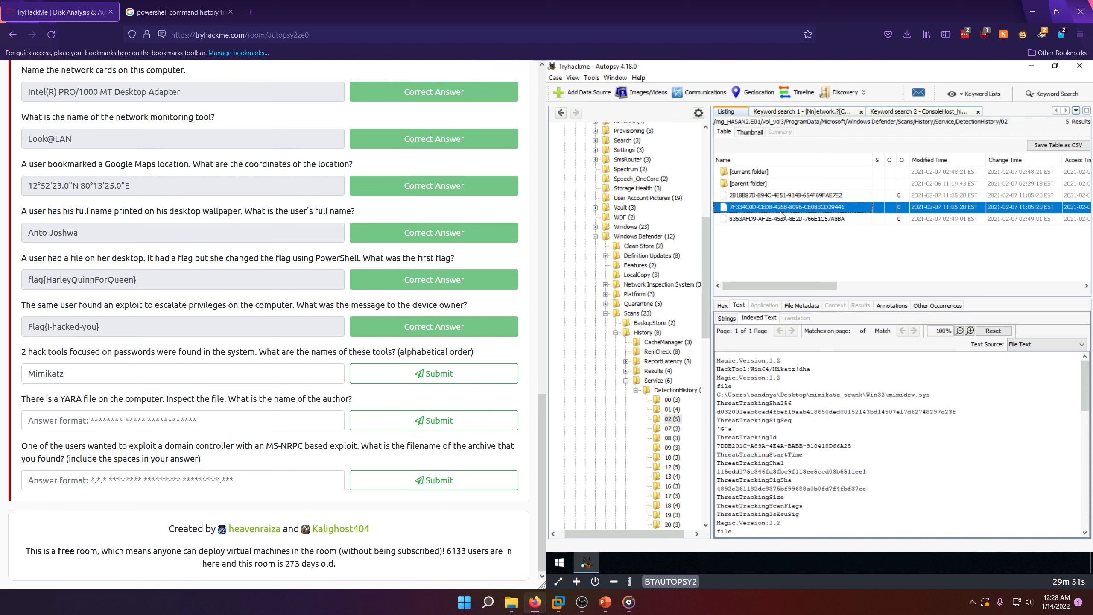
click(763, 220)
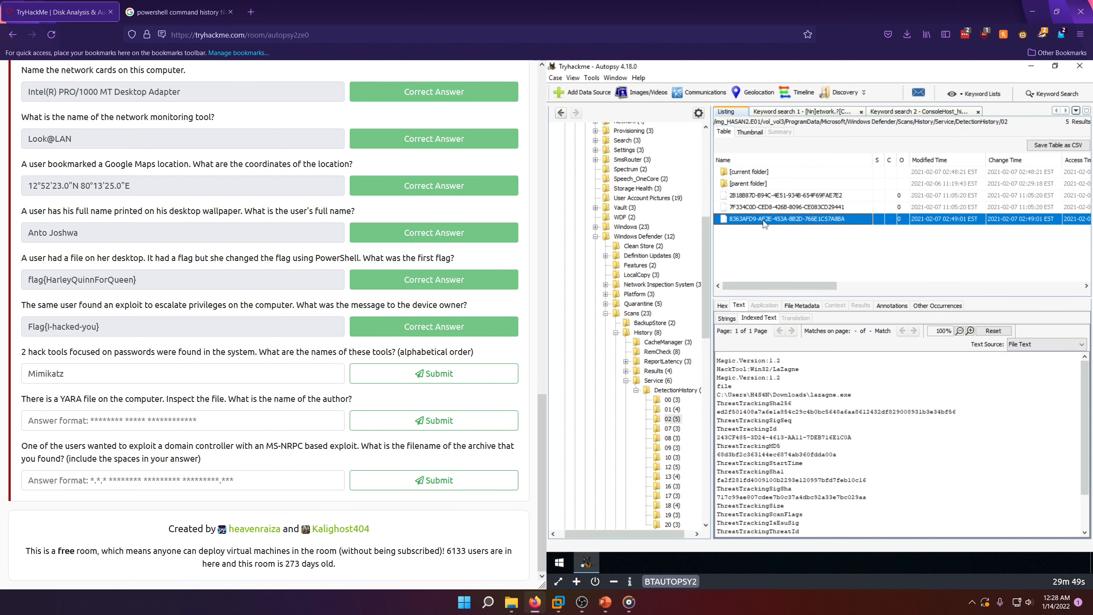
Step: Insert LaZagne before Mimikatz in the hack tools answer and submit it as LaZagne,Mimikatz
click(29, 374)
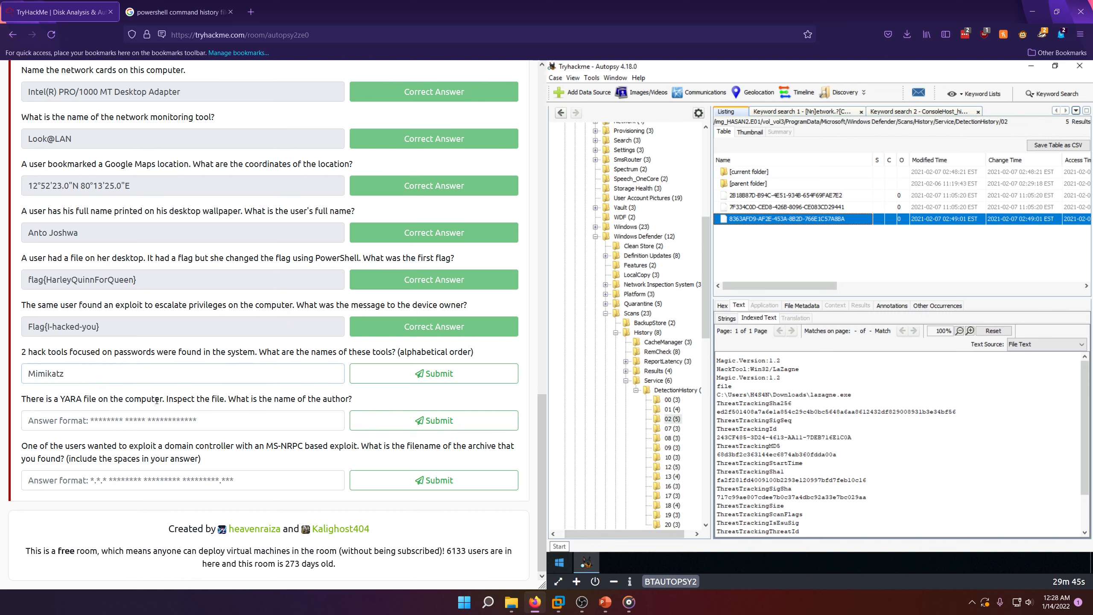
text(LaZagne,)
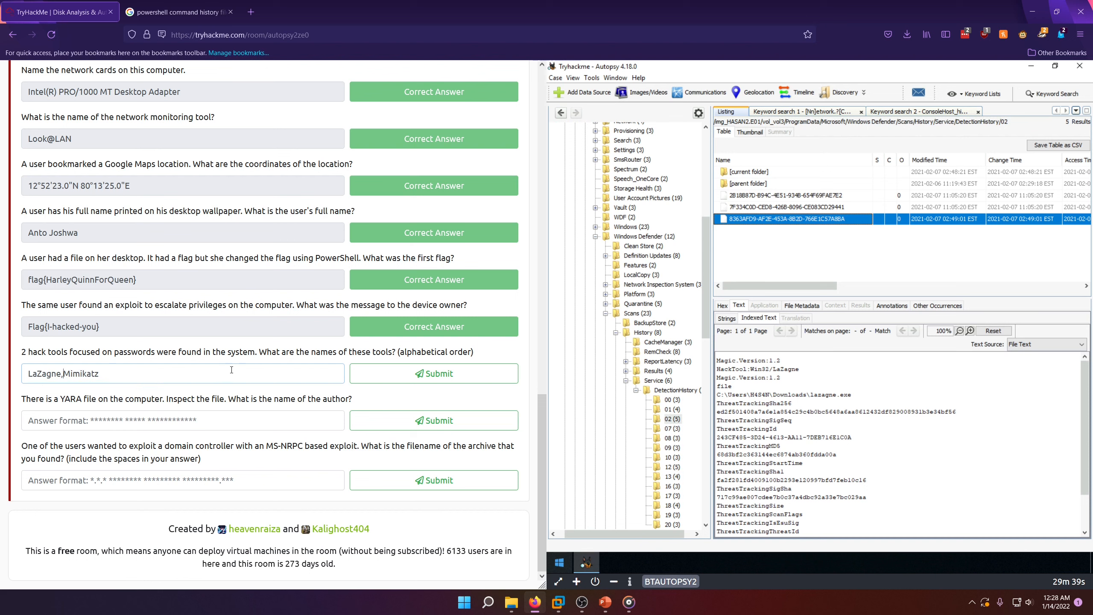
click(823, 459)
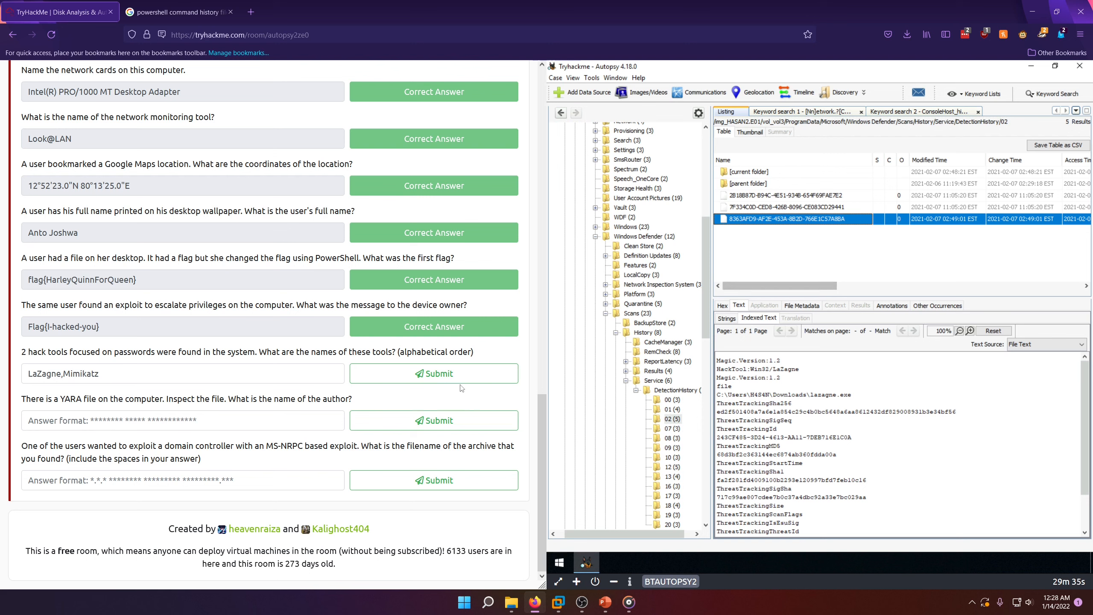
click(433, 376)
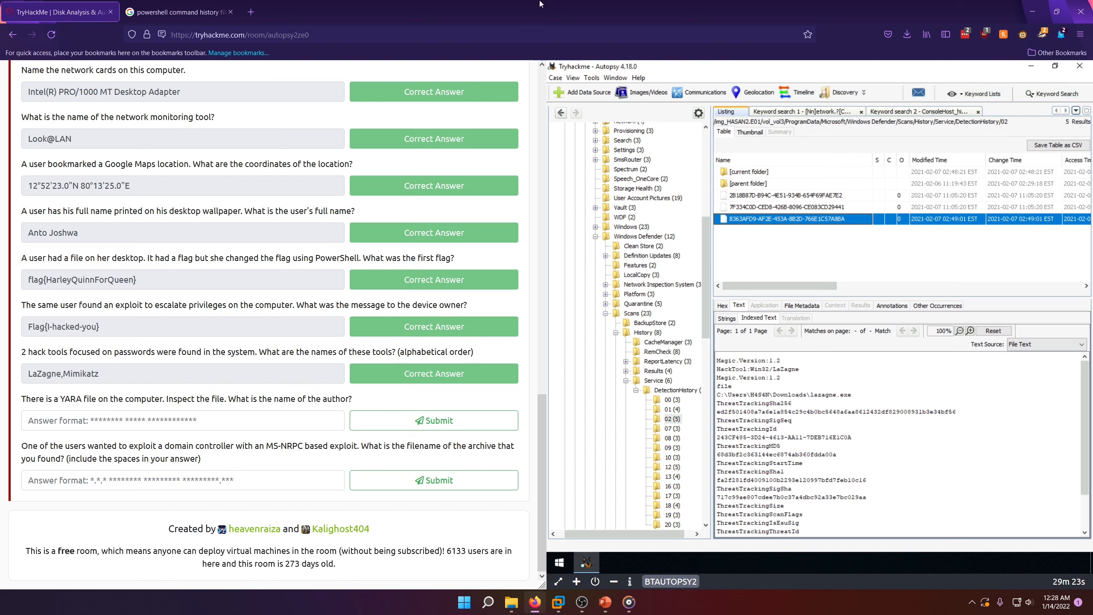
Step: Run an exact-match keyword search for .yar on the disk image
click(1039, 94)
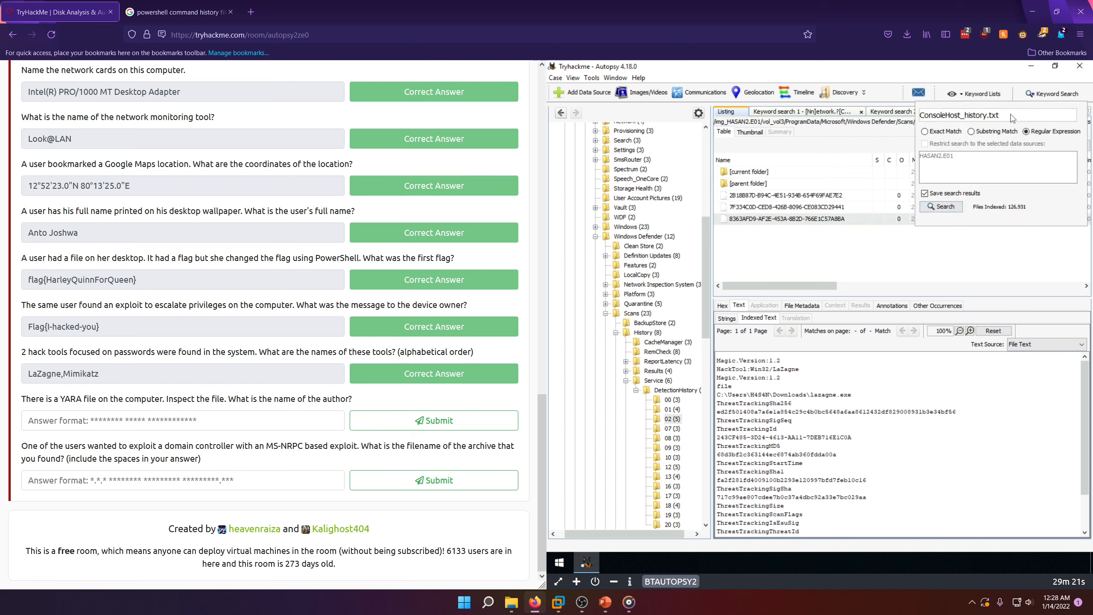
click(925, 131)
drag(999, 115, 920, 114)
text(.yar)
click(953, 208)
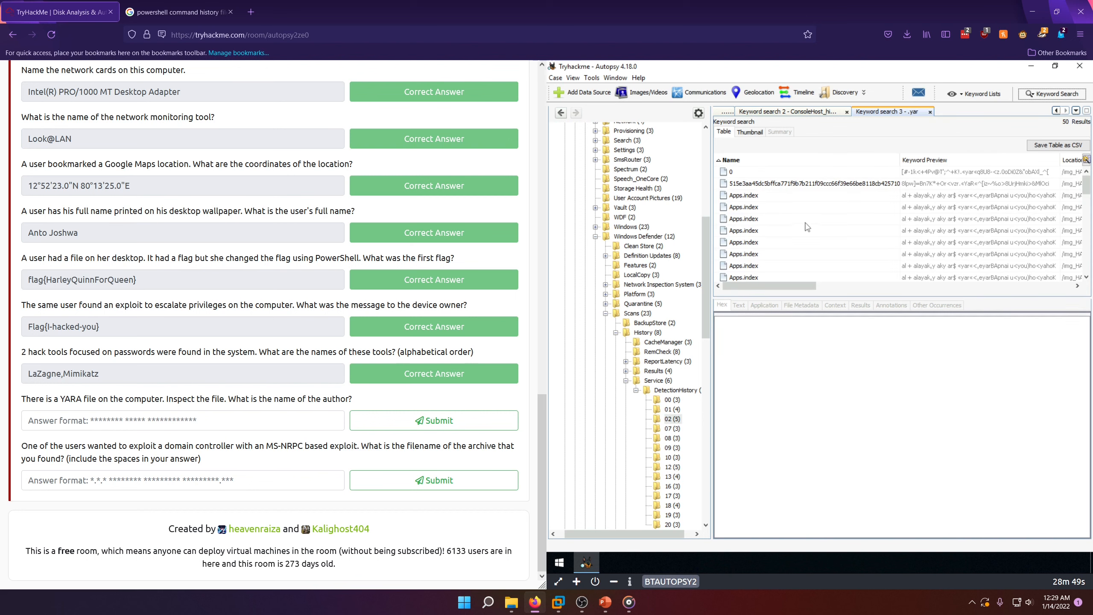
Step: Look through the .yar search hits and view the indexed text of an AutoPlayOptIn.gif hit
scroll(807, 227, down, 1)
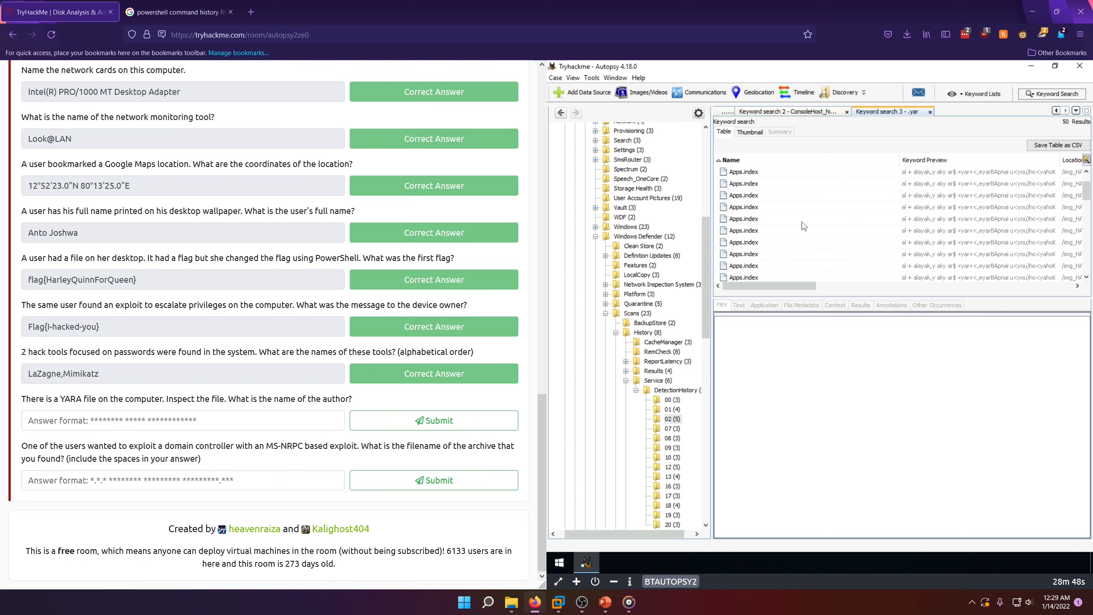
click(785, 206)
click(800, 242)
scroll(797, 241, down, 3)
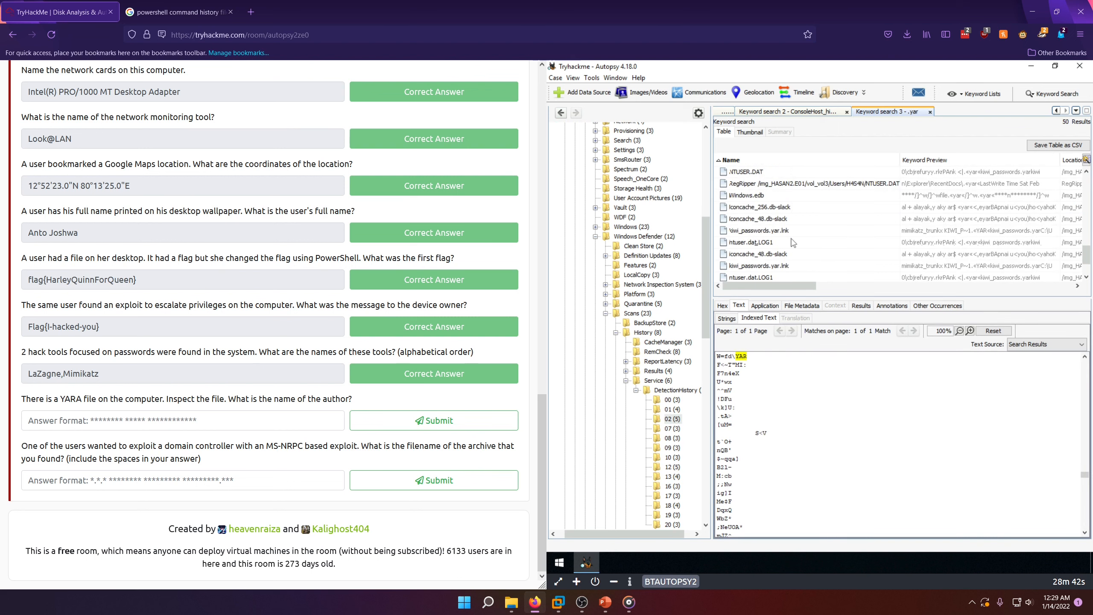
scroll(793, 242, down, 2)
scroll(793, 243, up, 1)
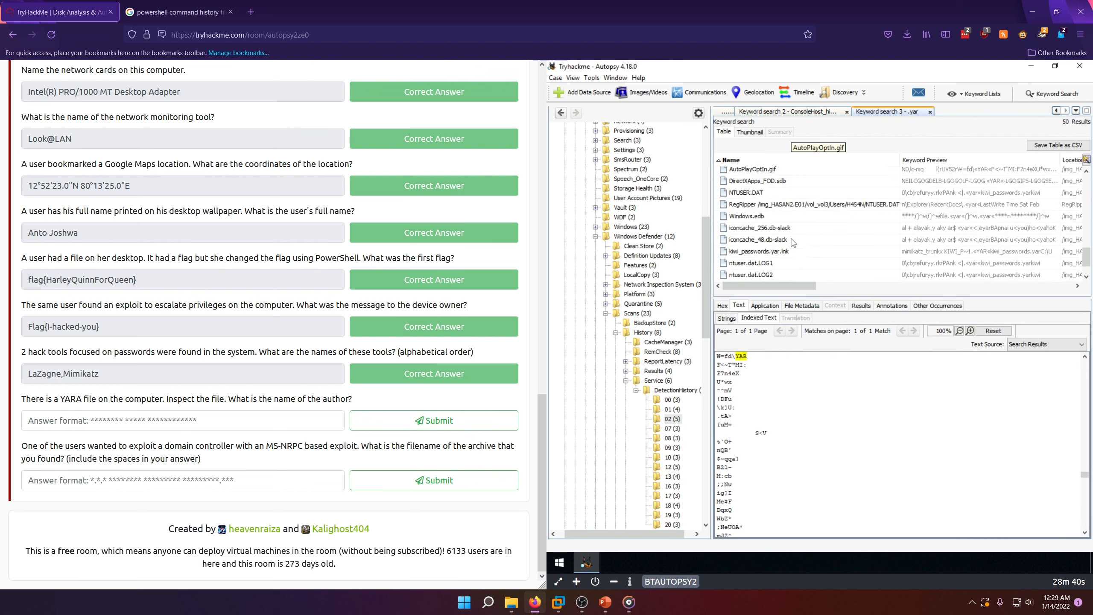
scroll(794, 242, up, 2)
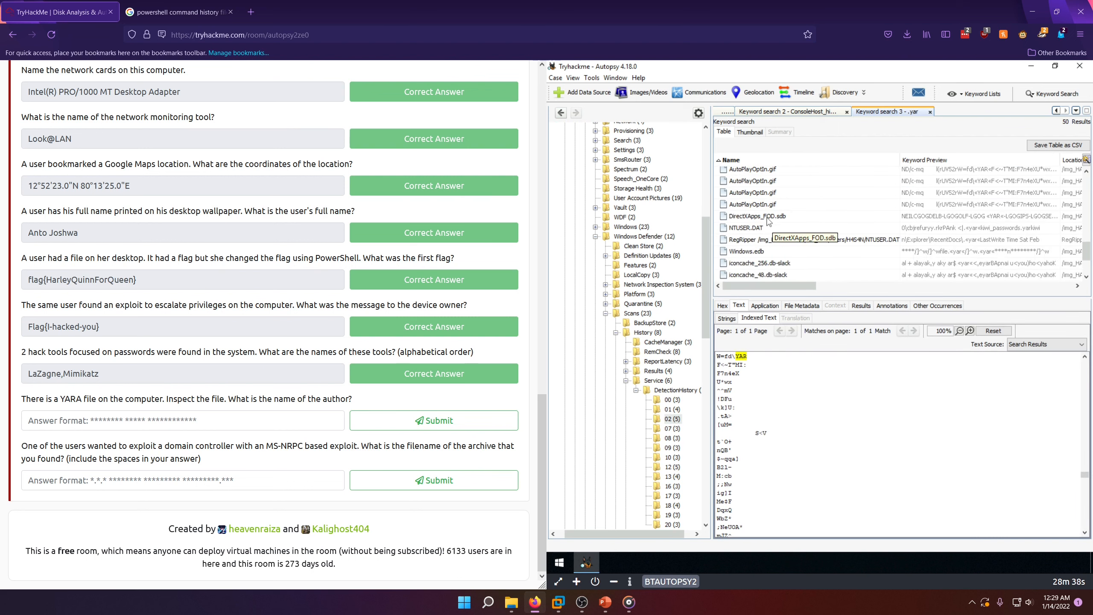
Step: View the indexed text of the DirectXApps_FOD.sdb and NTUSER.DAT hits, reading around the .yar match in NTUSER.DAT
click(774, 216)
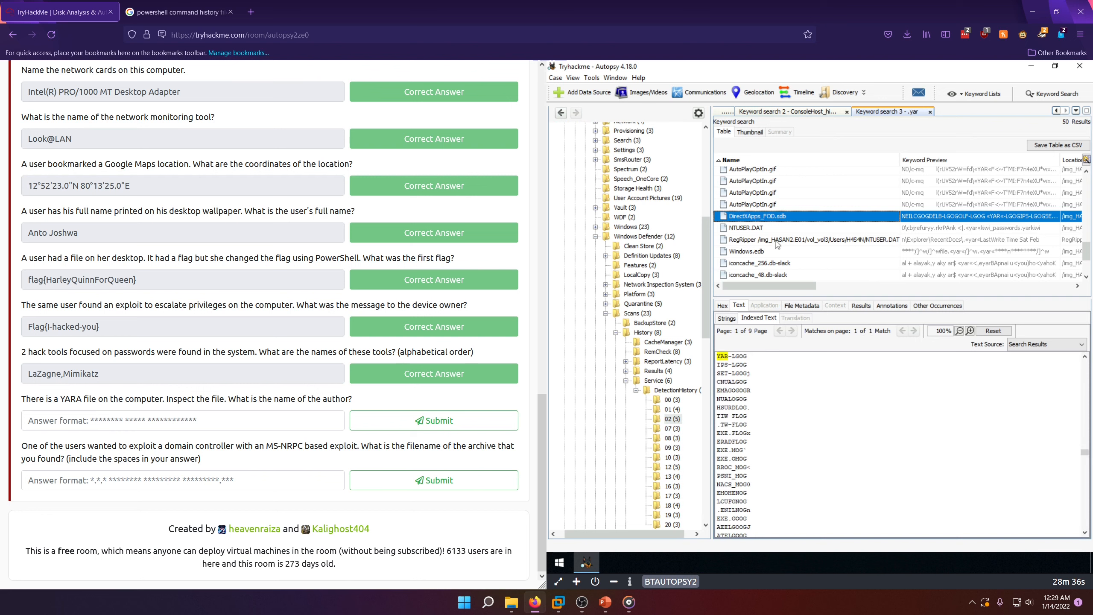
click(768, 229)
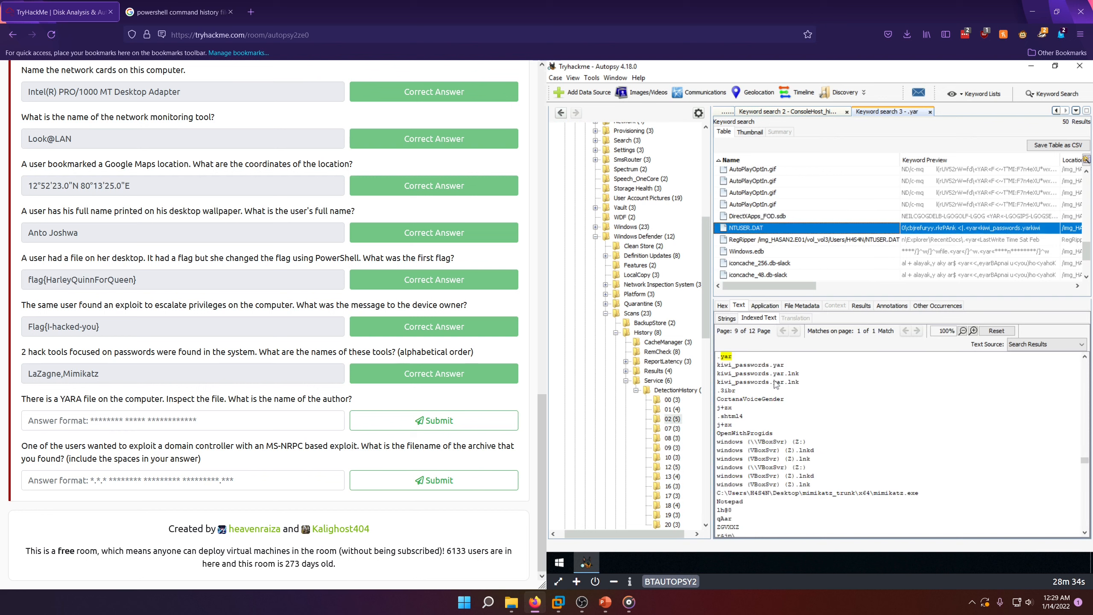
scroll(776, 385, up, 5)
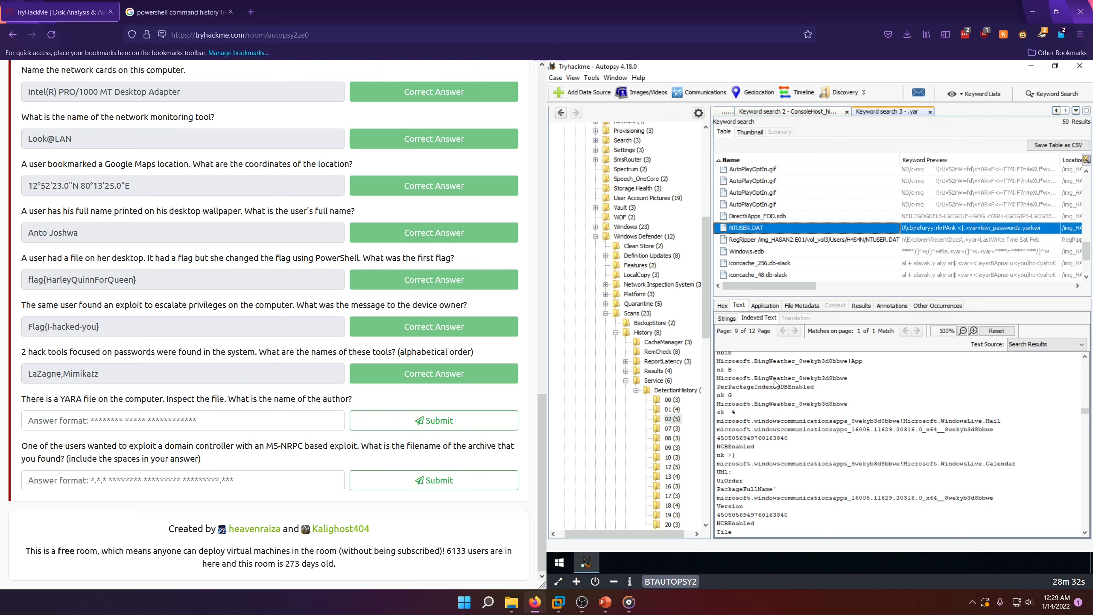
scroll(775, 381, down, 5)
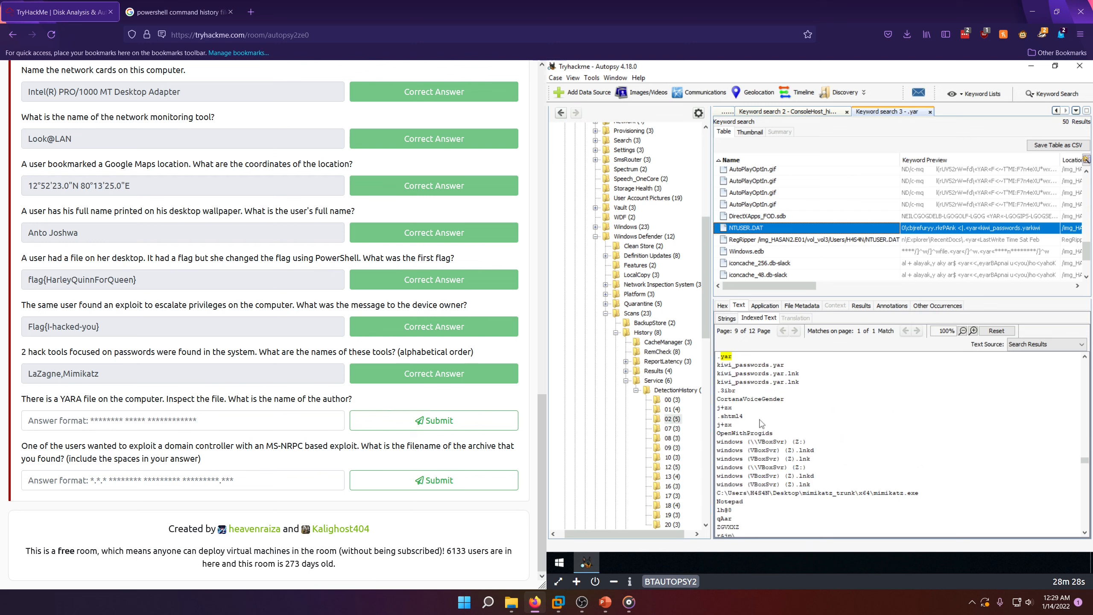
Step: Inspect the RegRipper NTUSER.DAT result and the indexed text of Windows.edb, iconcache_256.db-slack and kiwi_passwords.yar.lnk
click(780, 240)
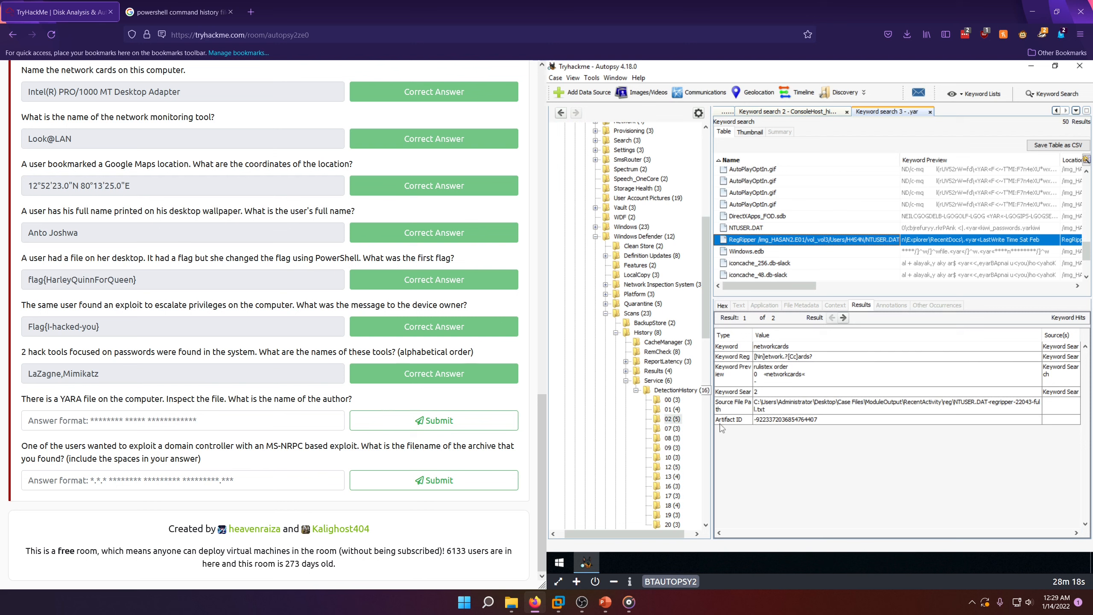
click(761, 254)
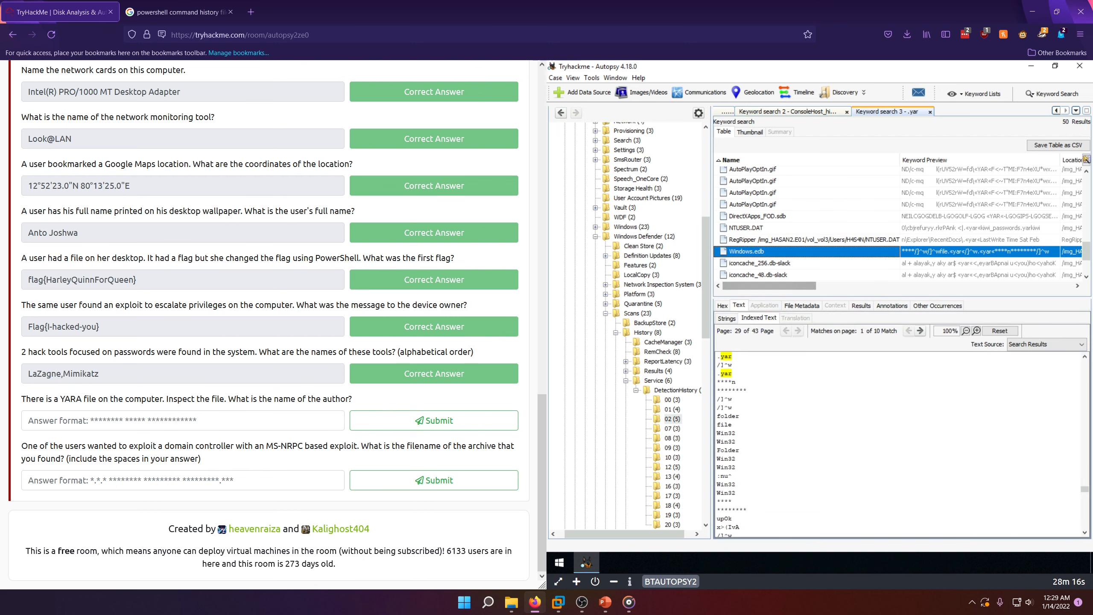
click(769, 265)
scroll(769, 270, down, 1)
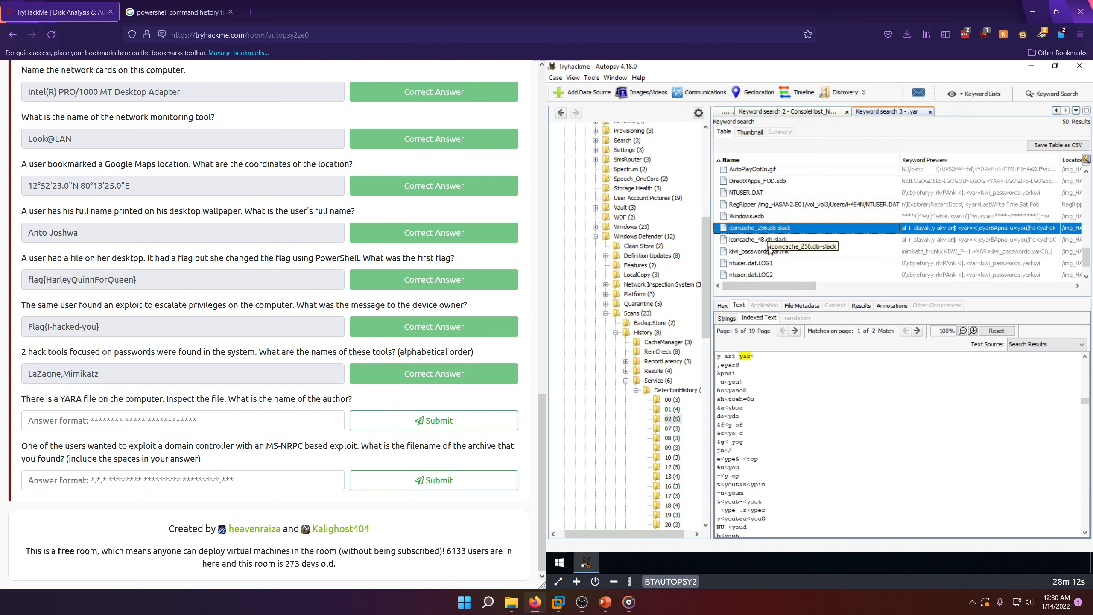
click(754, 253)
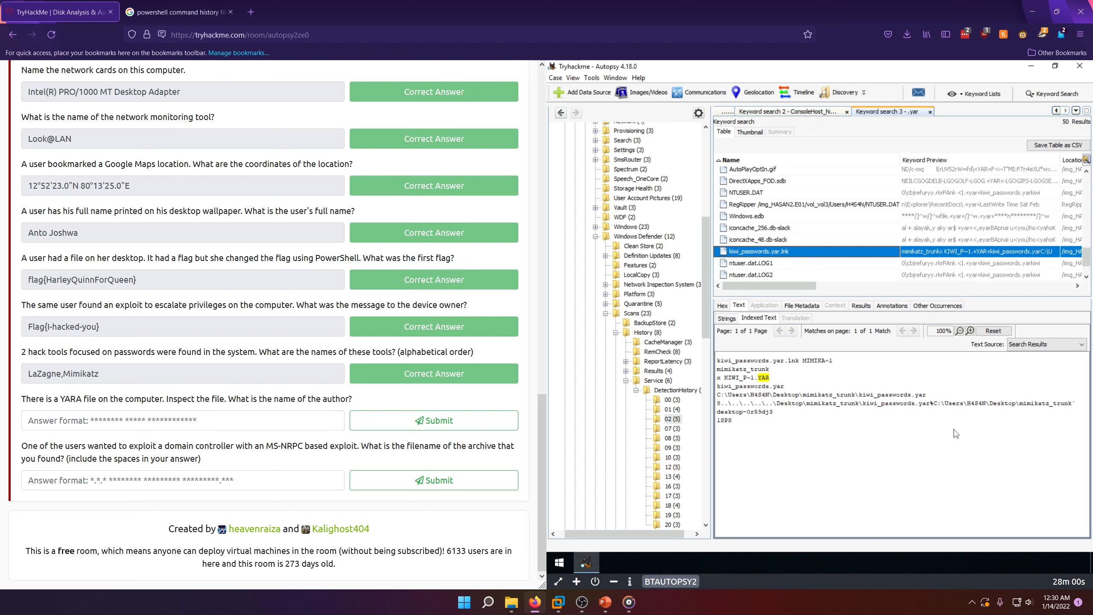
Step: Examine the indexed text of the ntuser.dat.LOG1 and ntuser.dat.LOG2 hits, and open the swapfile.sys hit
click(768, 264)
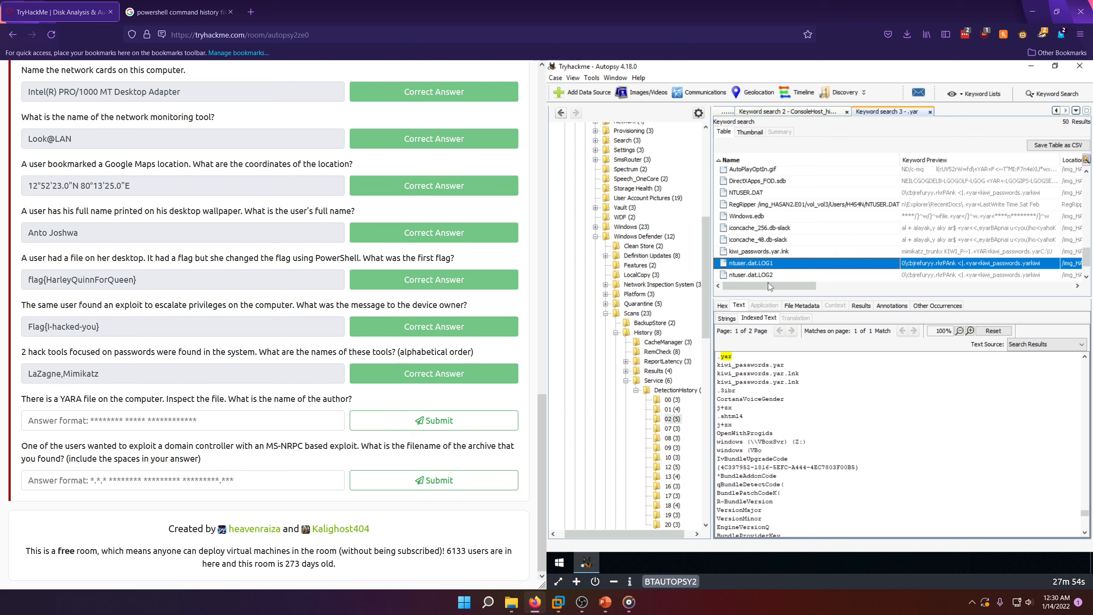
click(751, 274)
scroll(757, 268, down, 1)
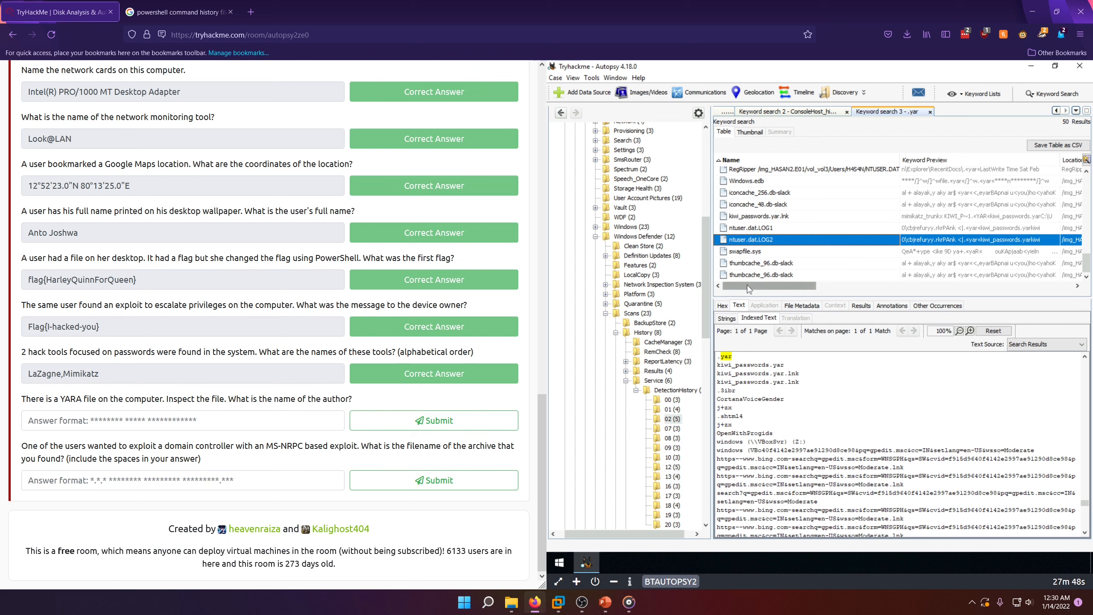
scroll(848, 468, down, 5)
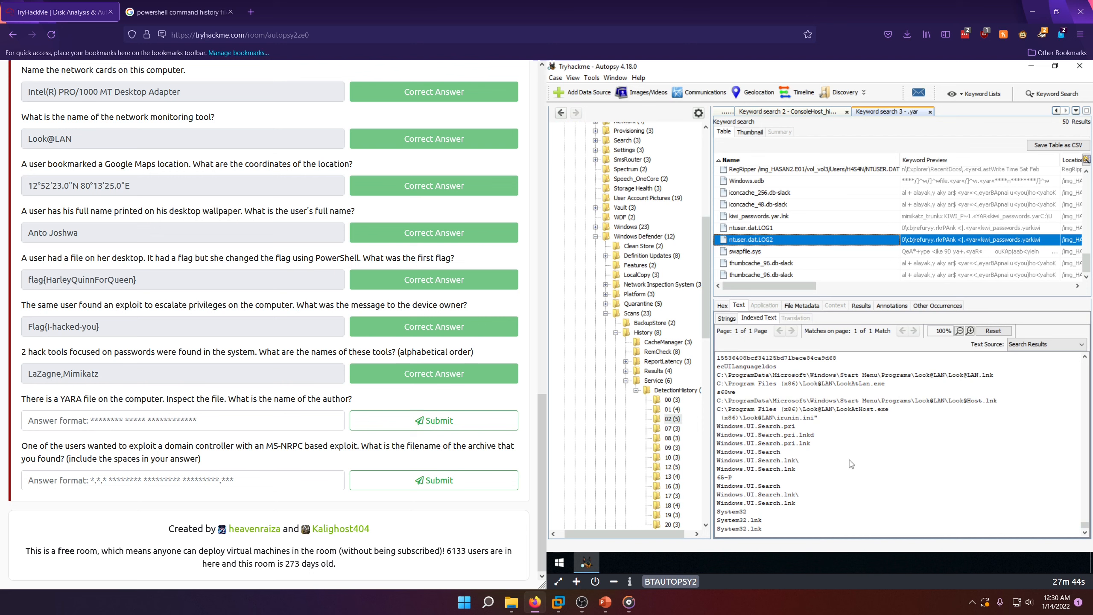
scroll(857, 459, up, 5)
scroll(857, 459, up, 10)
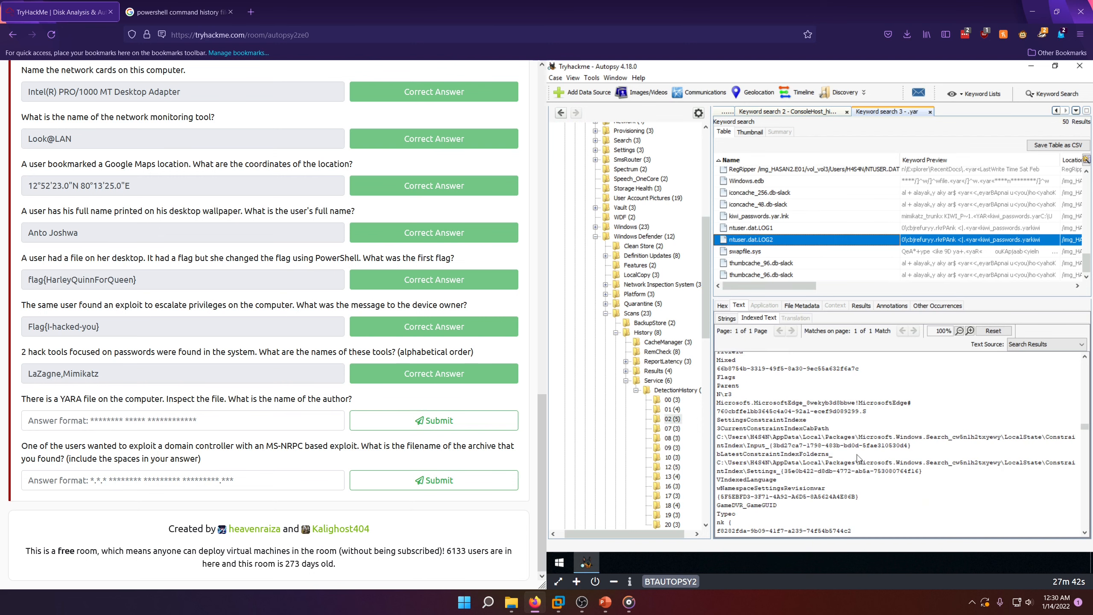
click(761, 254)
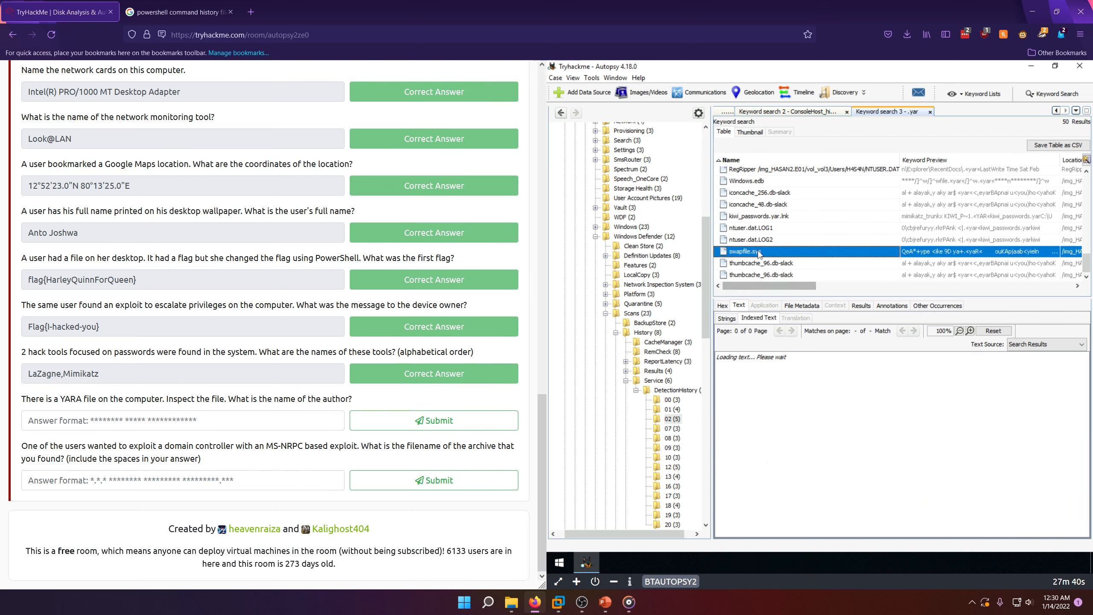
Step: View the indexed text of both thumbcache_96.db-slack hits and read the YARA file's path in kiwi_passwords.yar.lnk
click(767, 264)
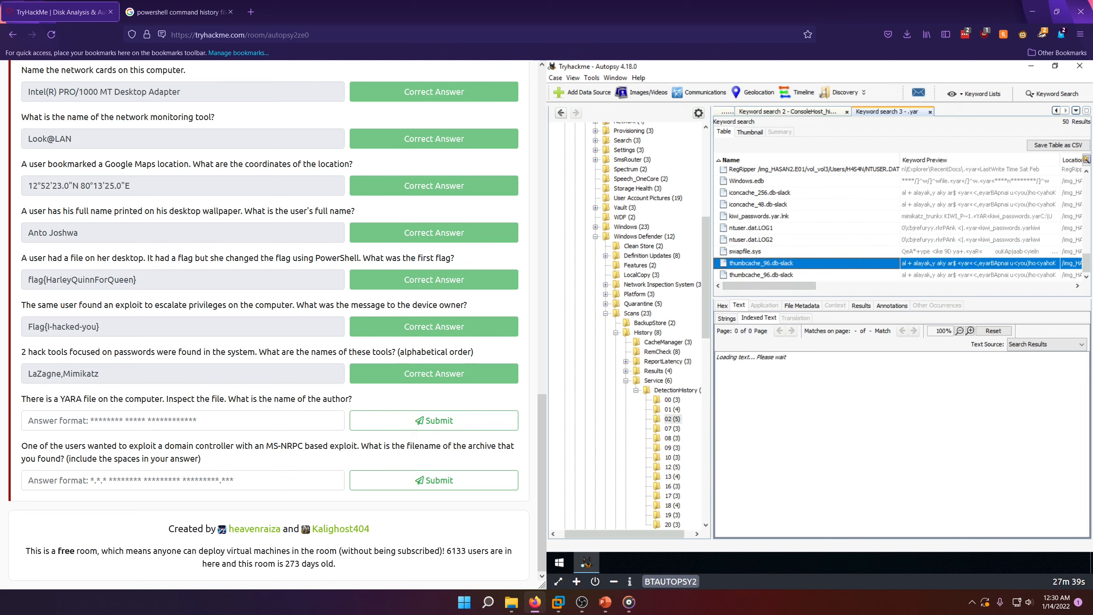
click(778, 276)
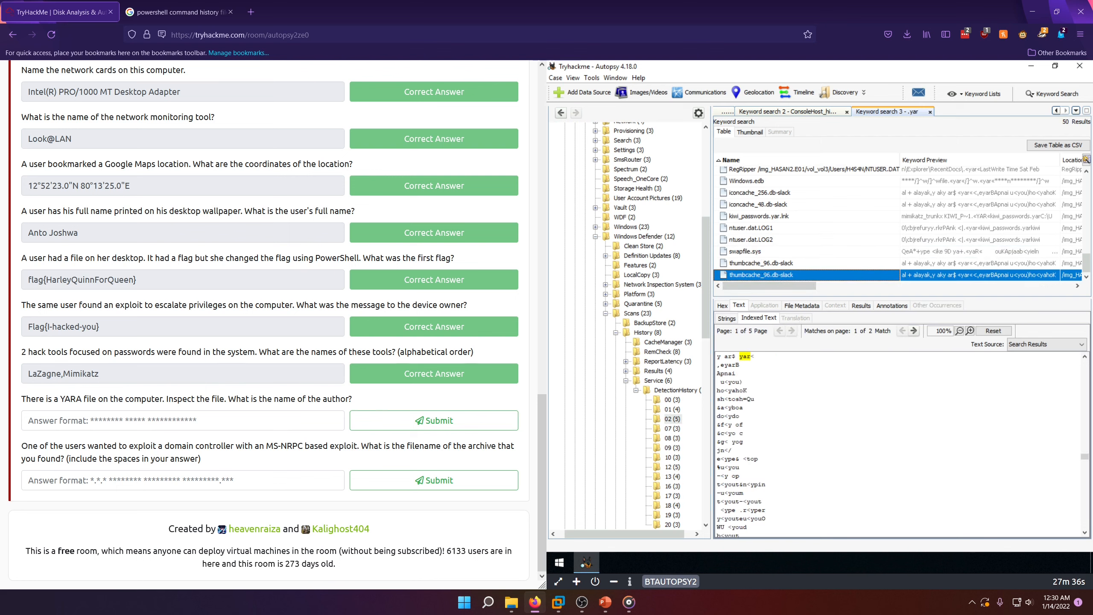
click(762, 216)
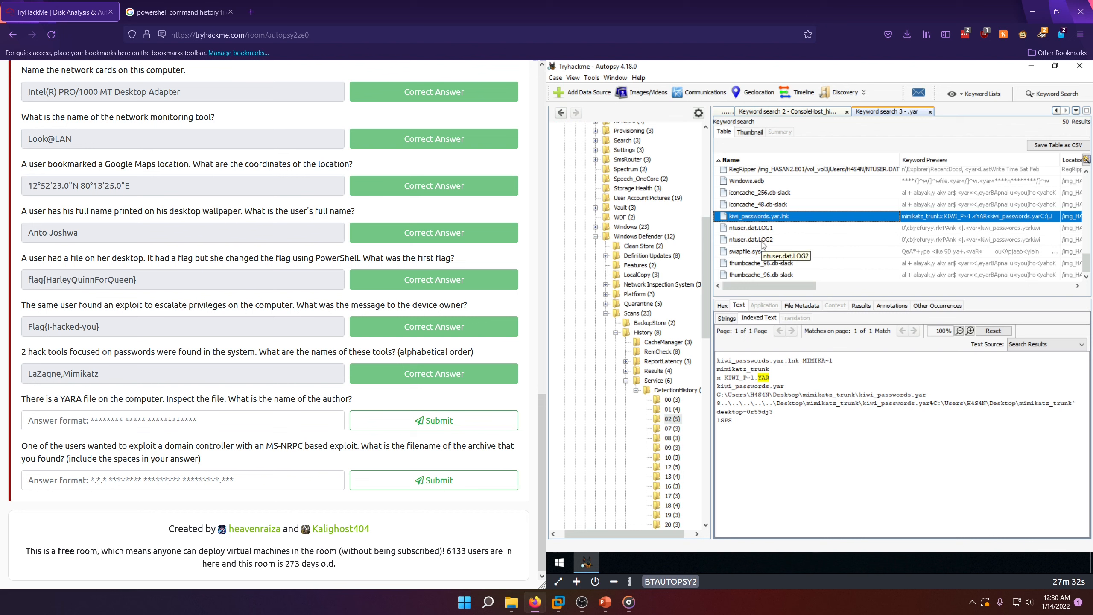
click(789, 396)
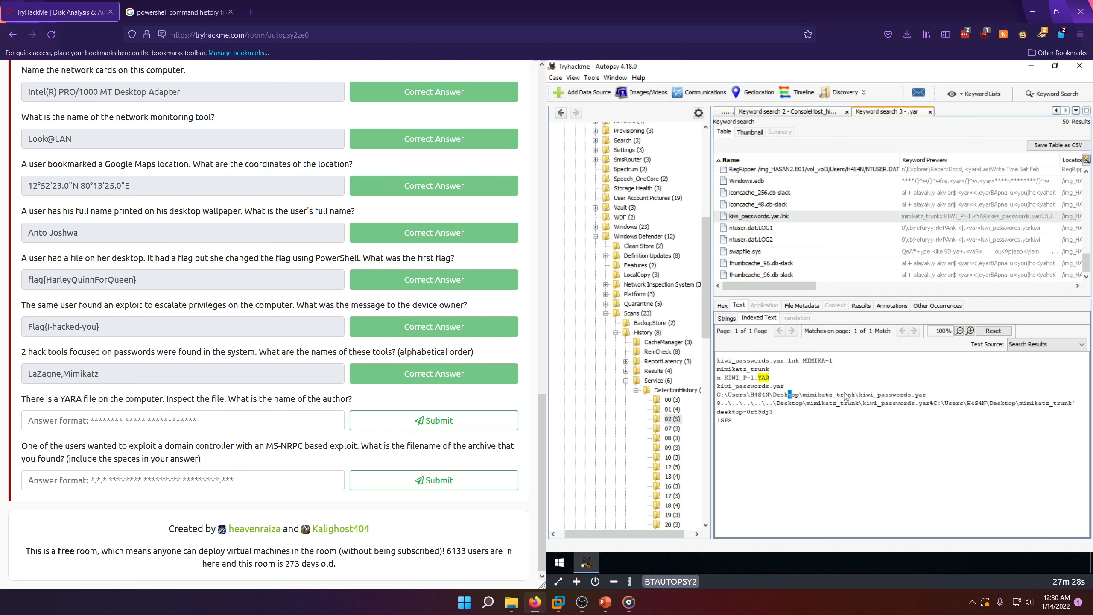
Step: Browse to the H4S4N user's Desktop folder in the data source tree and view the indexed text of desktop.ini
scroll(596, 366, up, 5)
scroll(596, 364, up, 5)
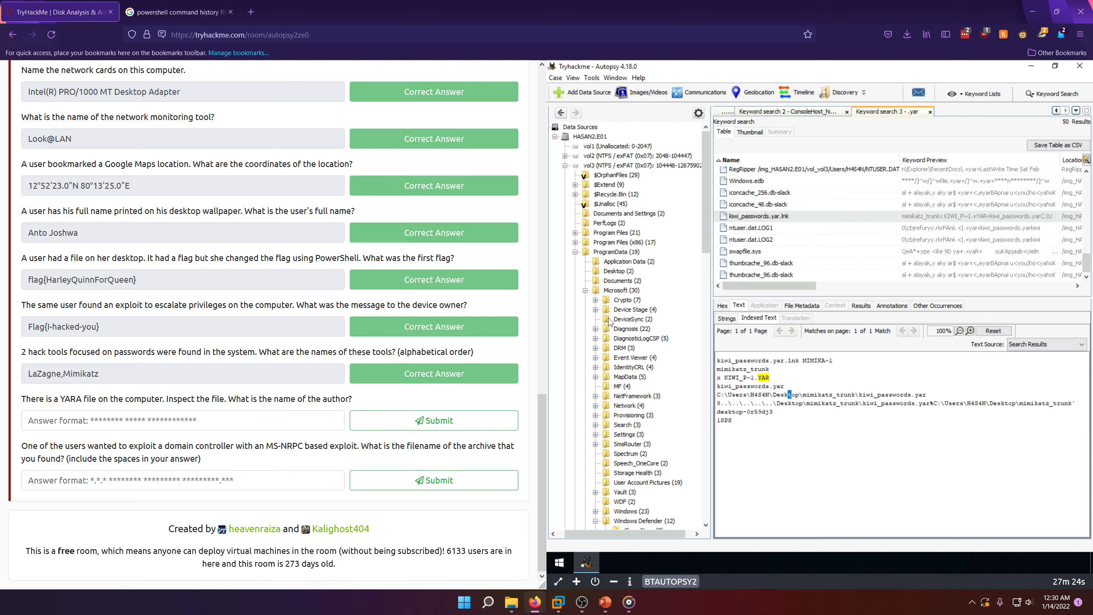
click(575, 252)
click(575, 281)
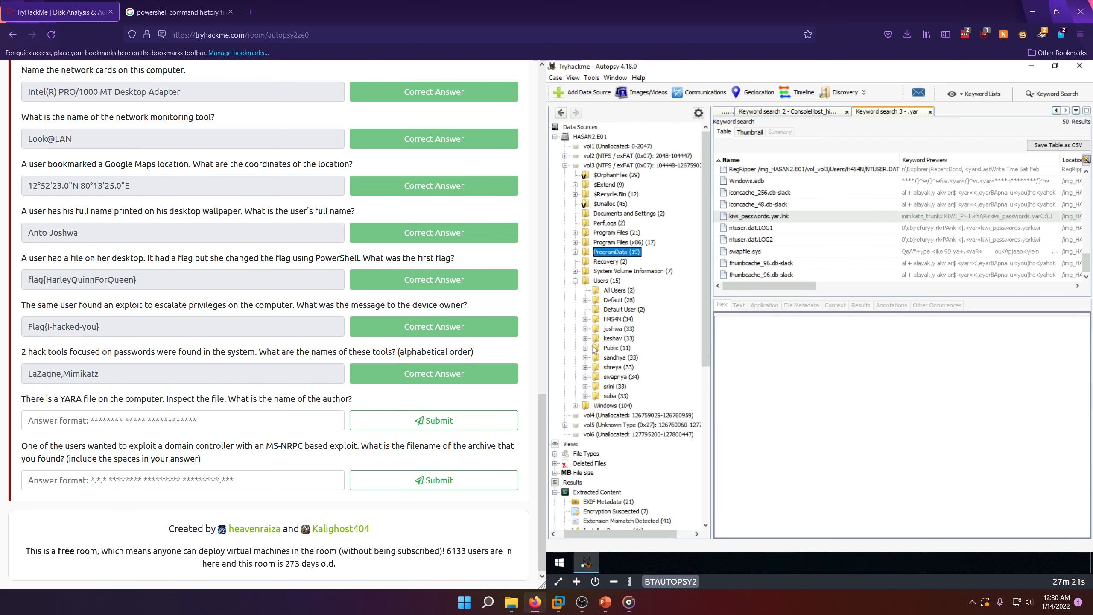
click(585, 319)
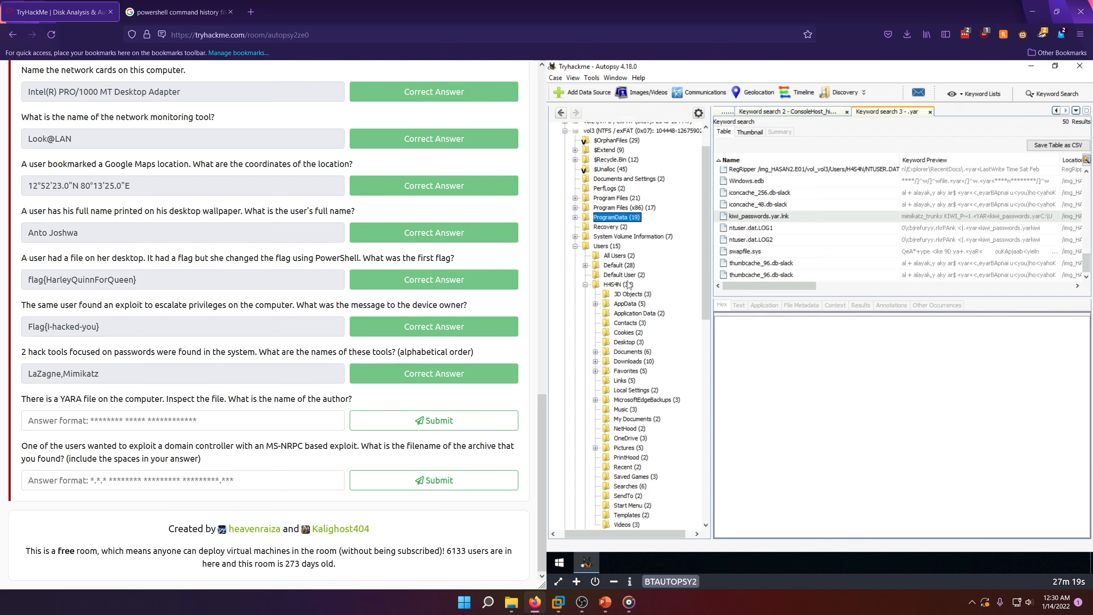
click(636, 344)
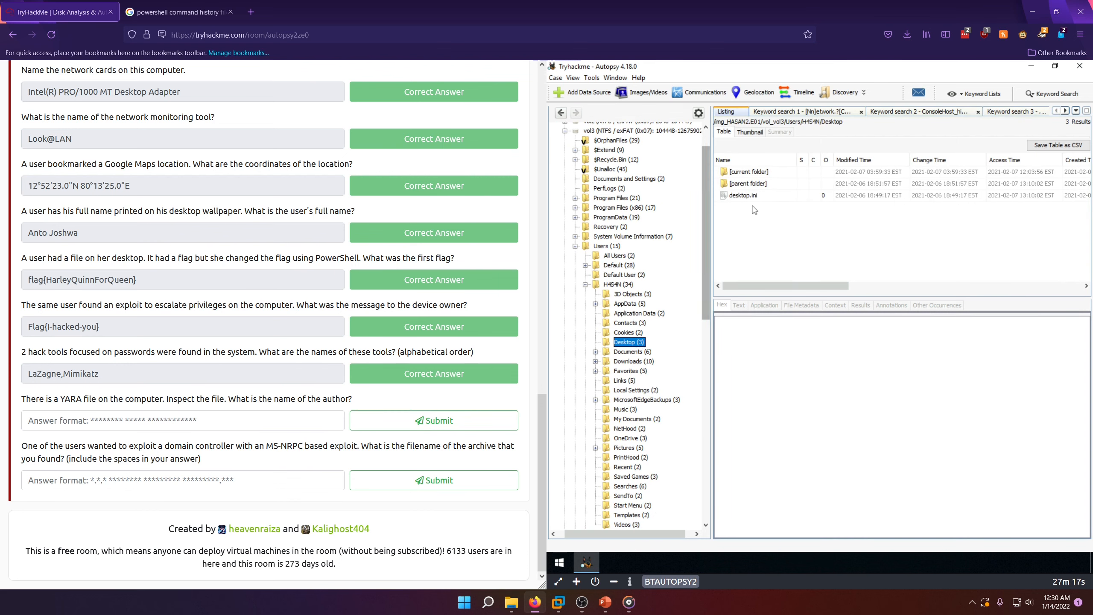
click(744, 196)
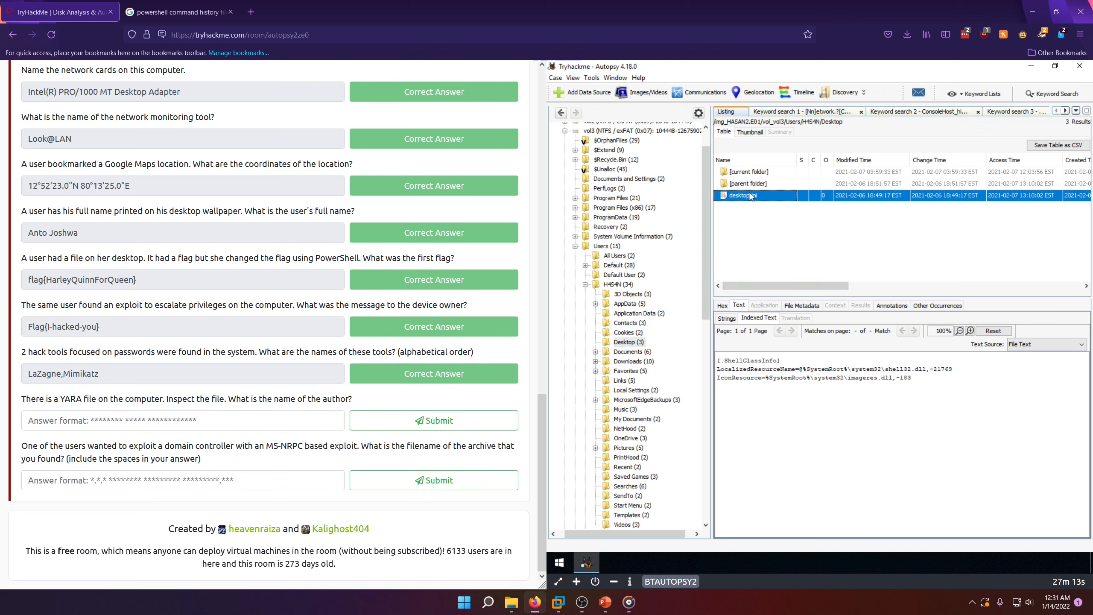
Step: Open mimikatz_trunk.zip in H4S4N's Downloads folder and view the indexed text of kiwi_passwords.yar
drag(704, 288, 705, 313)
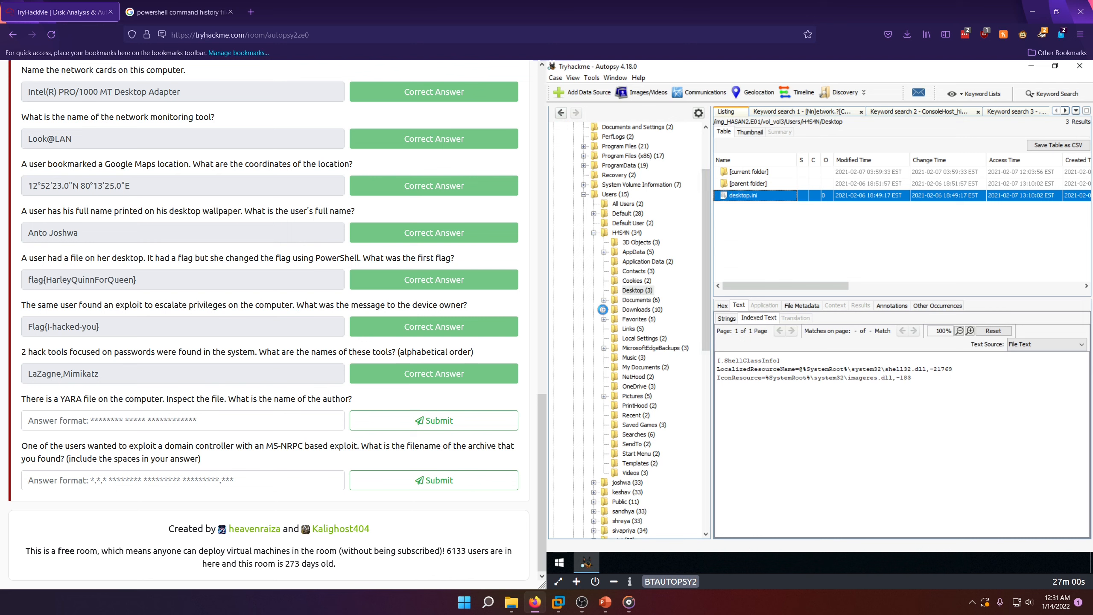
click(603, 309)
click(645, 311)
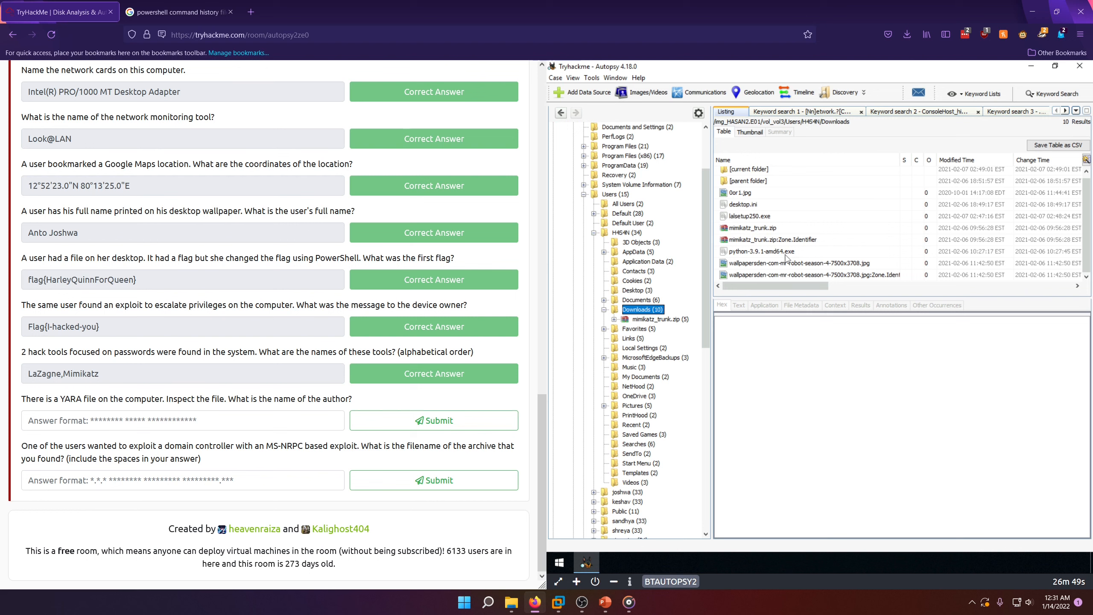
click(615, 320)
click(638, 323)
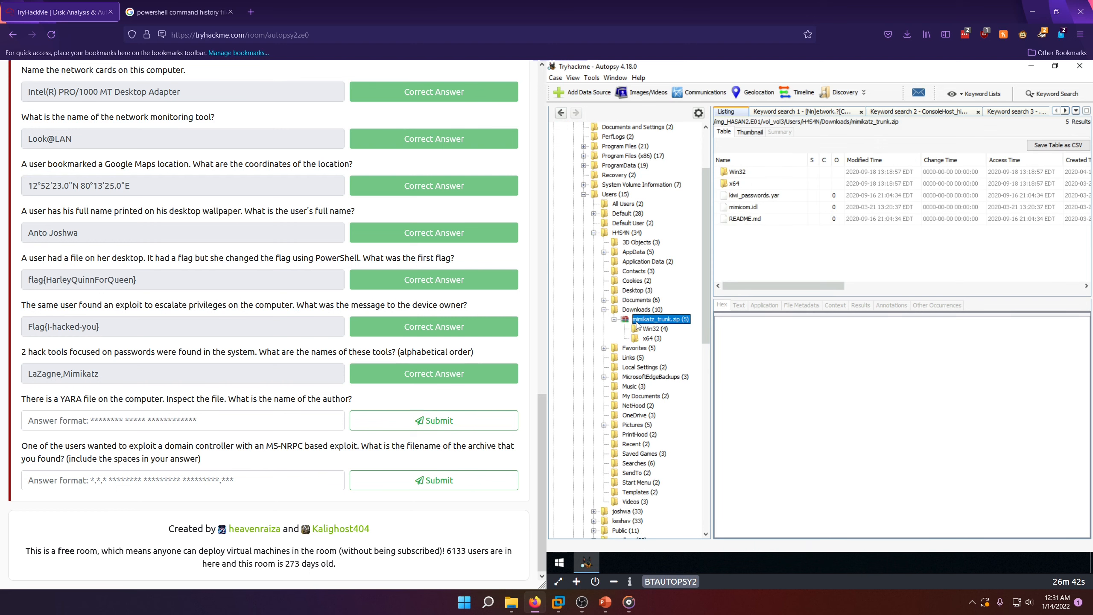
click(747, 196)
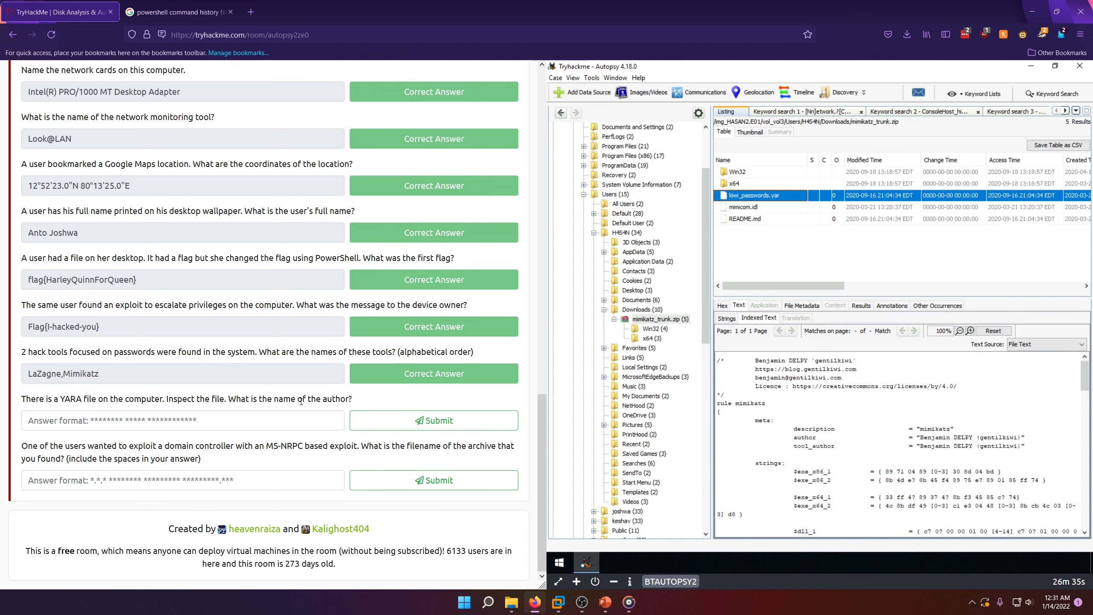
Step: Copy the author's name from the YARA file's header into the YARA author question, remove the backticks and submit the answer
click(757, 364)
mouse_move(758, 364)
mouse_down()
mouse_move(823, 363)
mouse_move(756, 361)
mouse_up()
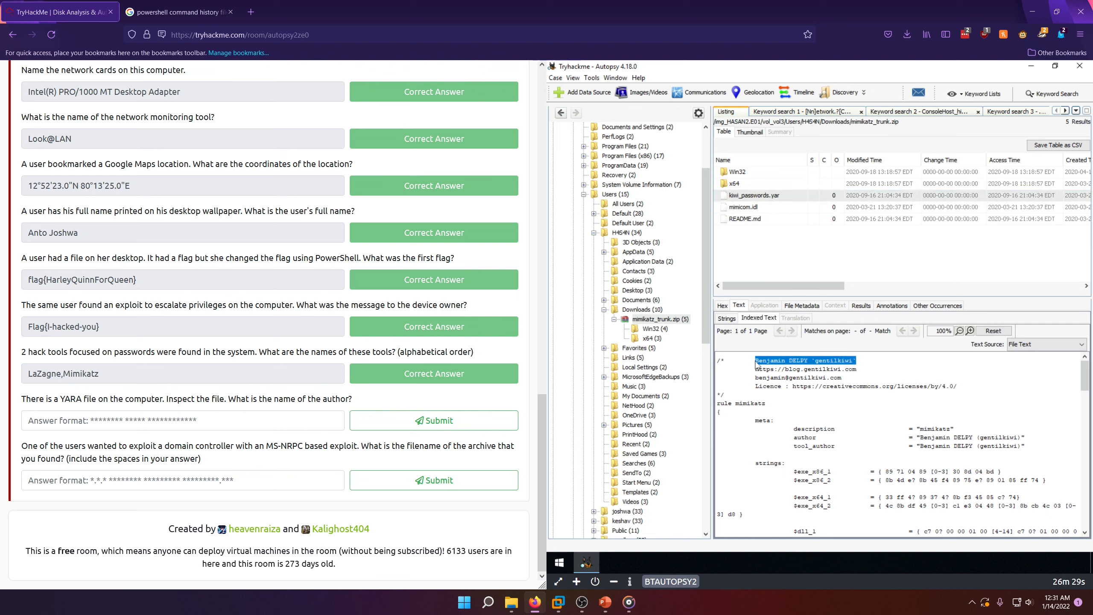
right_click(774, 360)
click(789, 367)
click(205, 423)
key(ctrl+v)
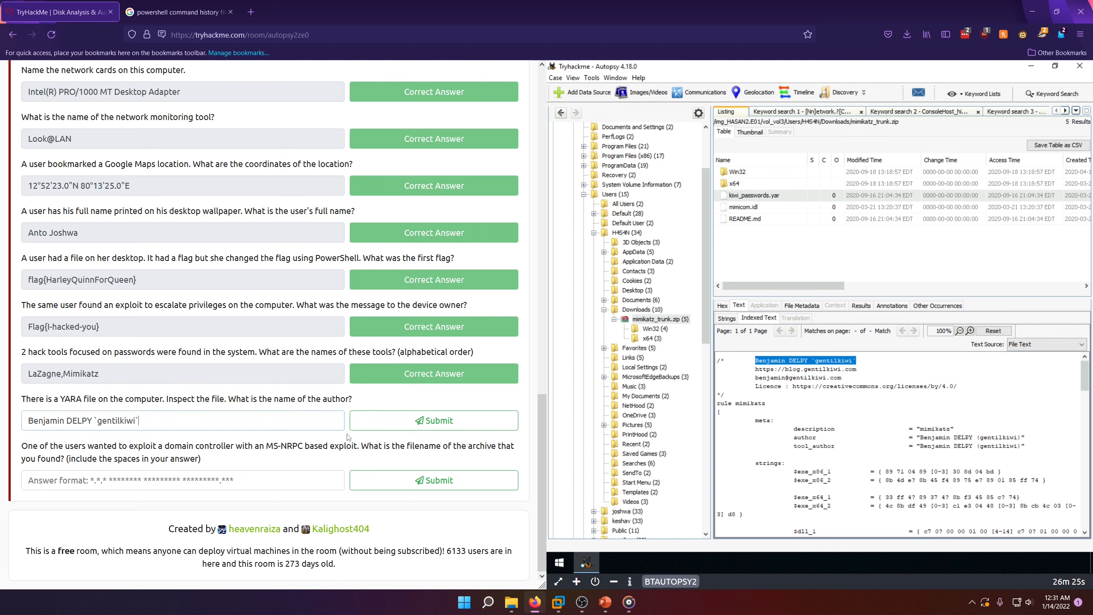
key(BackSpace)
key(BackSpace)
click(388, 424)
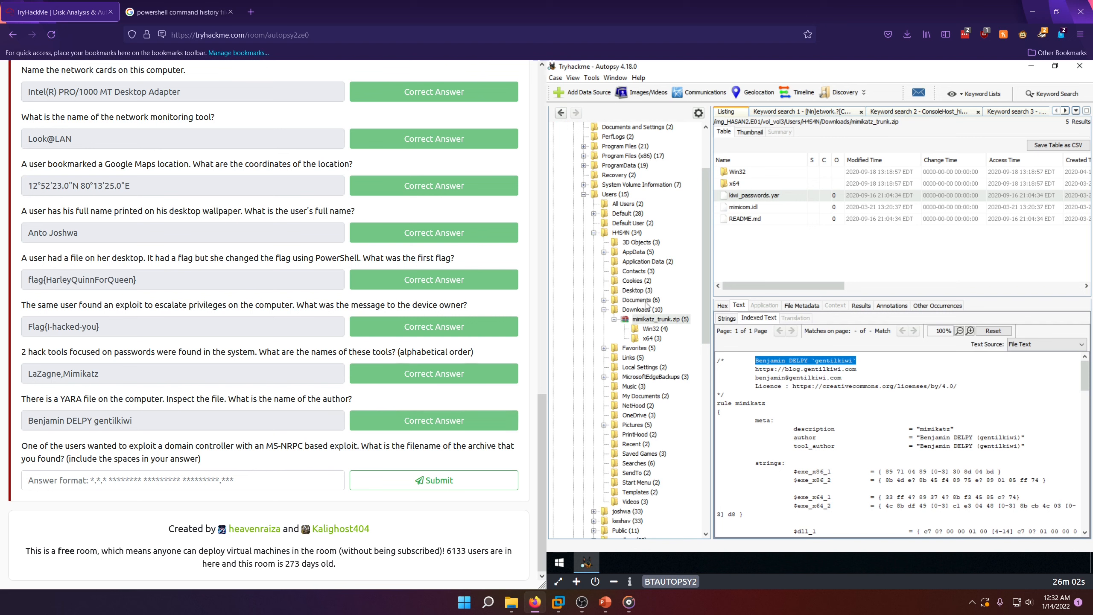
Step: Search Google for "ms-nrpc exploit" and open the Blackpoint Cyber article on the Critical Windows MS-NRPC Exploit
click(154, 471)
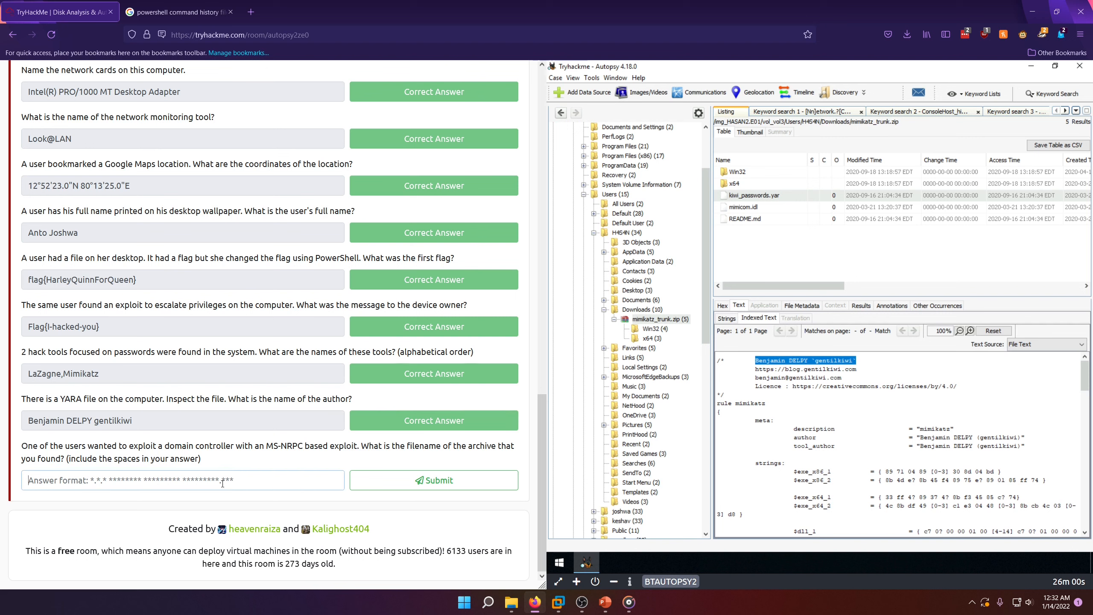
click(184, 12)
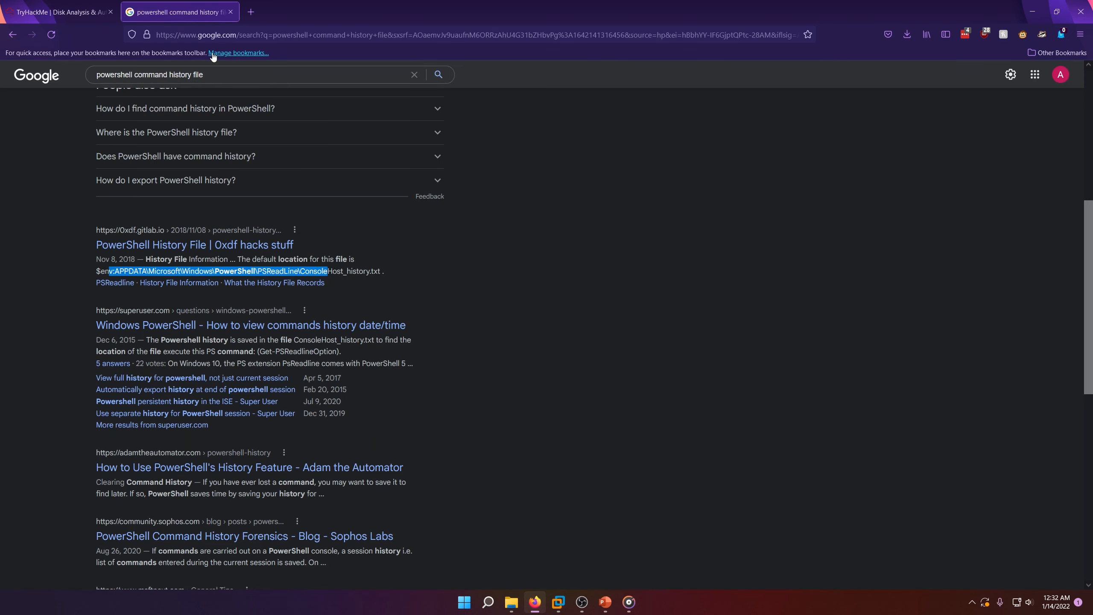
key(slash)
text(ms)
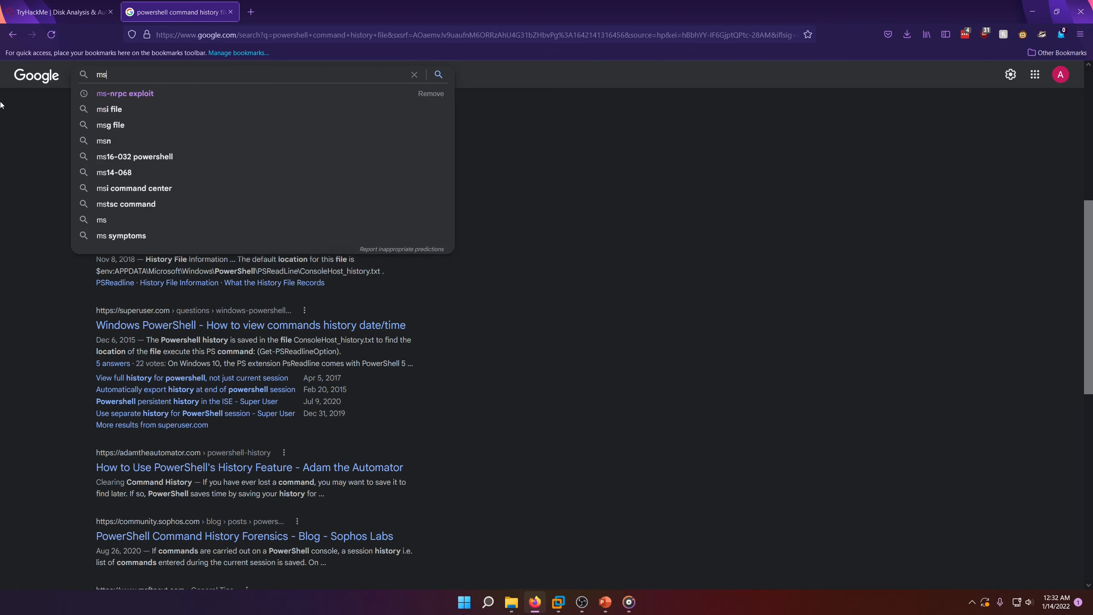
key(Down)
key(Return)
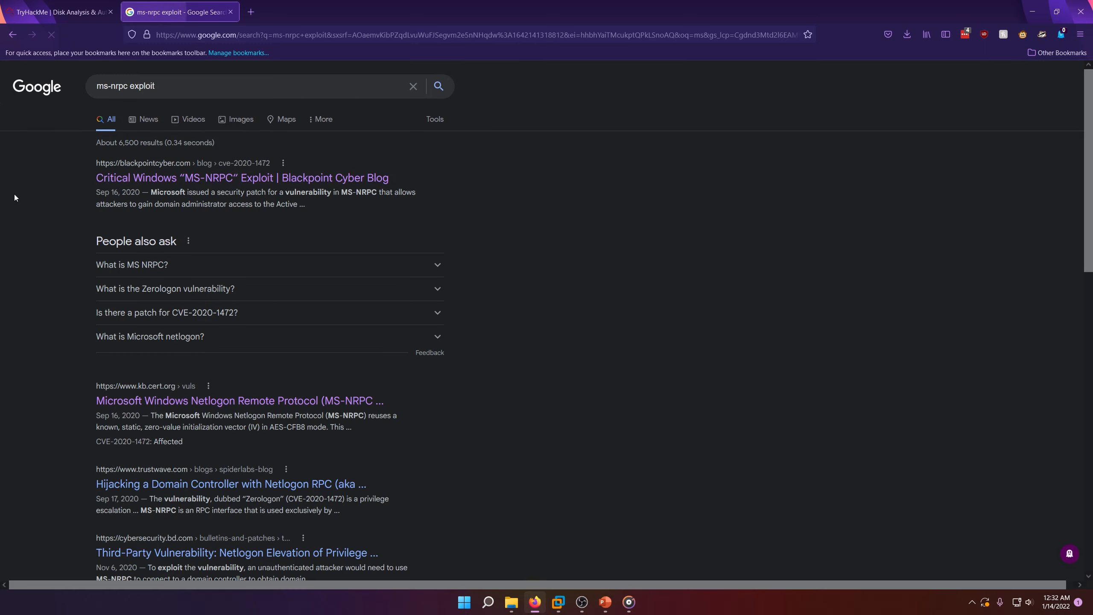
click(142, 179)
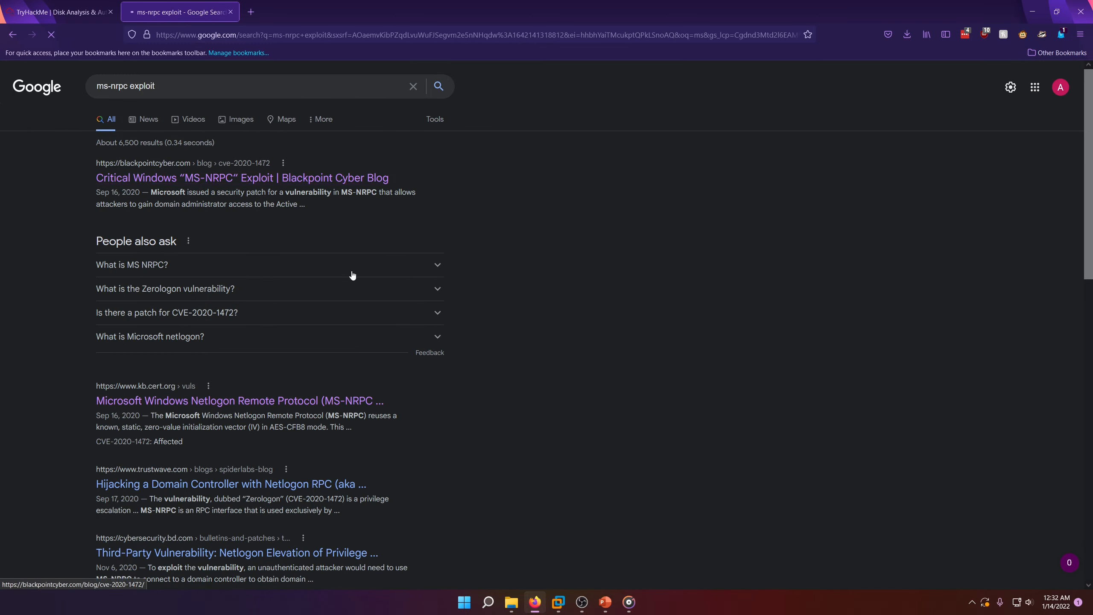
scroll(361, 402, down, 5)
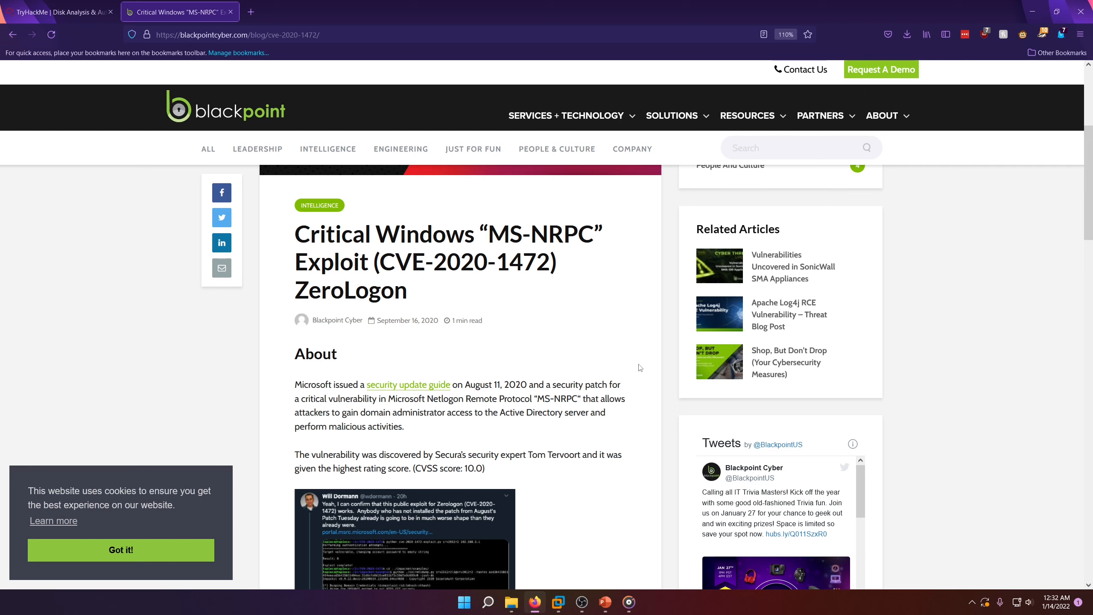
Step: Recheck the domain controller exploit question against the article, marking ZeroLogon and MS-NRPC in the article's title
key(ctrl+Tab)
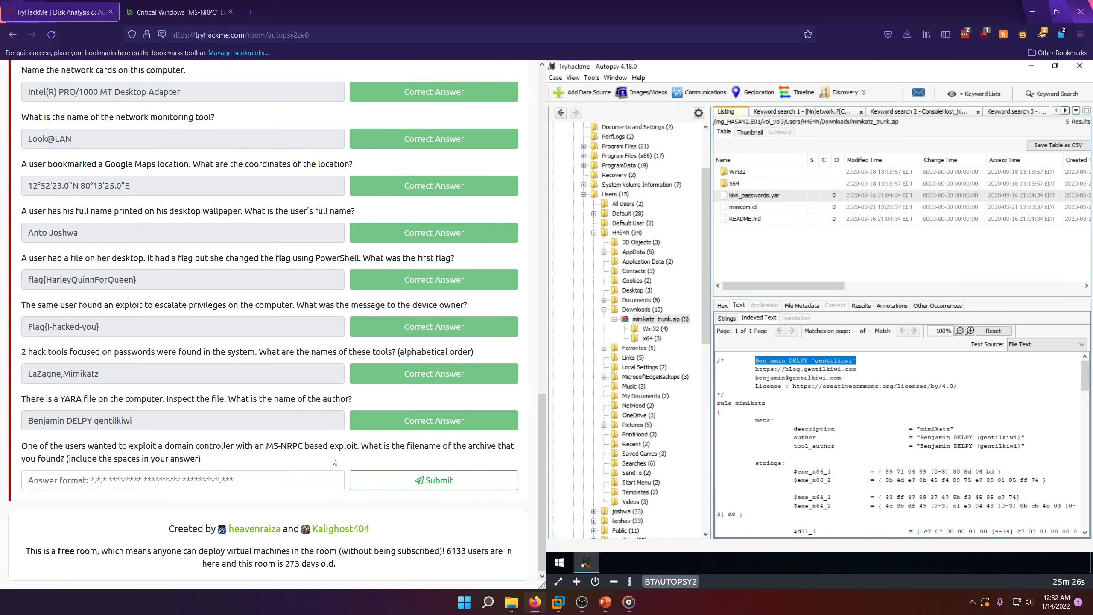
key(ctrl+Tab)
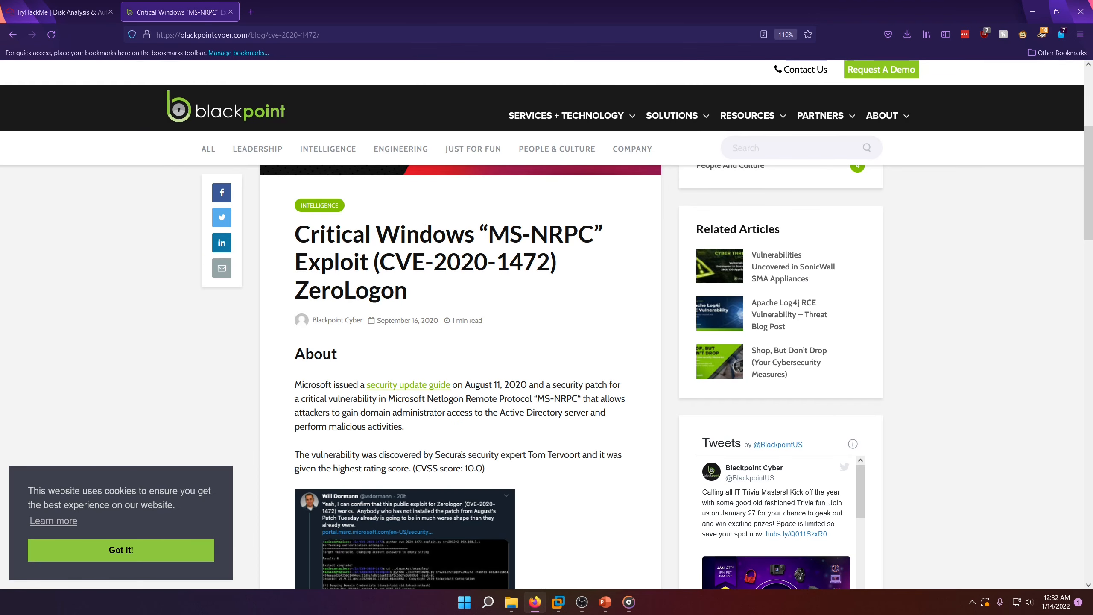
mouse_move(287, 274)
mouse_down()
mouse_move(395, 296)
mouse_move(298, 293)
mouse_up()
click(305, 293)
double_click(311, 294)
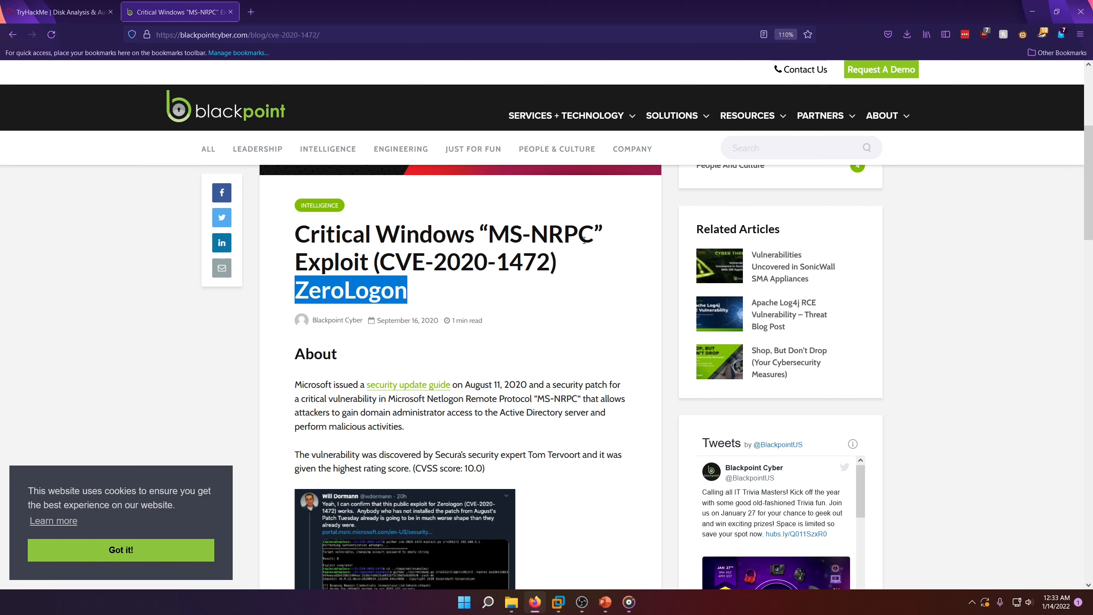
drag(593, 239, 489, 240)
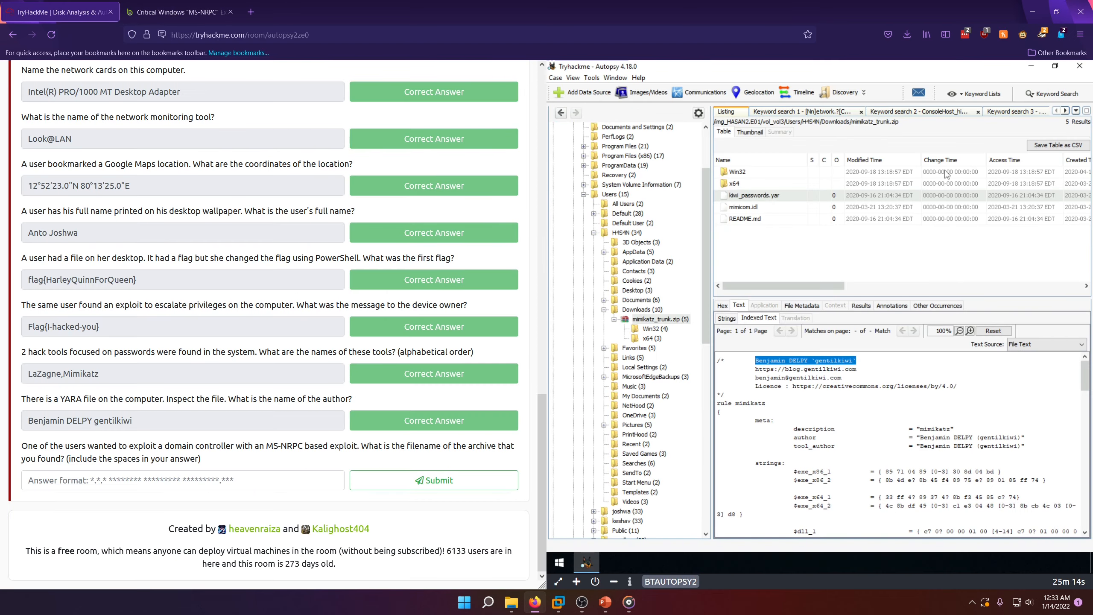
Step: Run an exact-match keyword search for MS-NRPC in the HASAN2.E01 image
click(1053, 95)
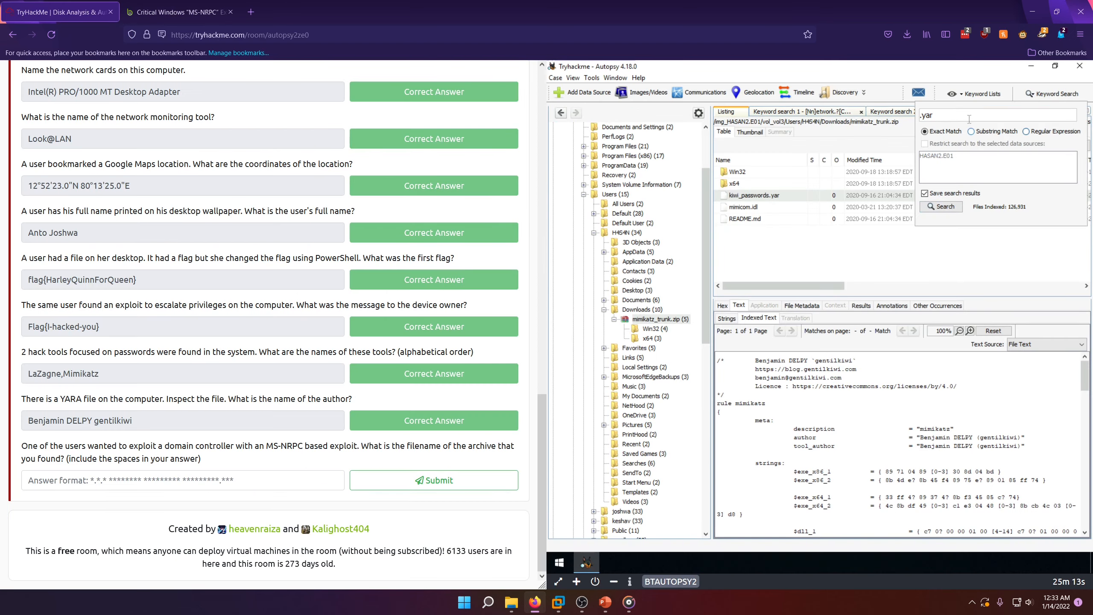
drag(927, 120, 913, 122)
text(MS-NRPC)
click(943, 207)
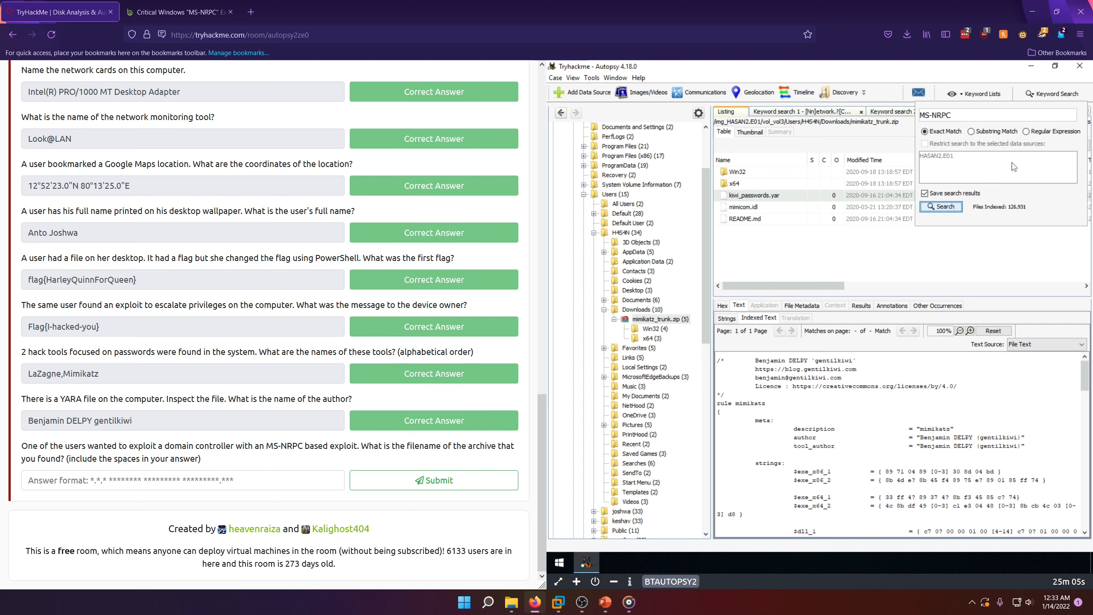
Step: Run an exact-match keyword search for ZeroLogon in the disk image
click(1056, 94)
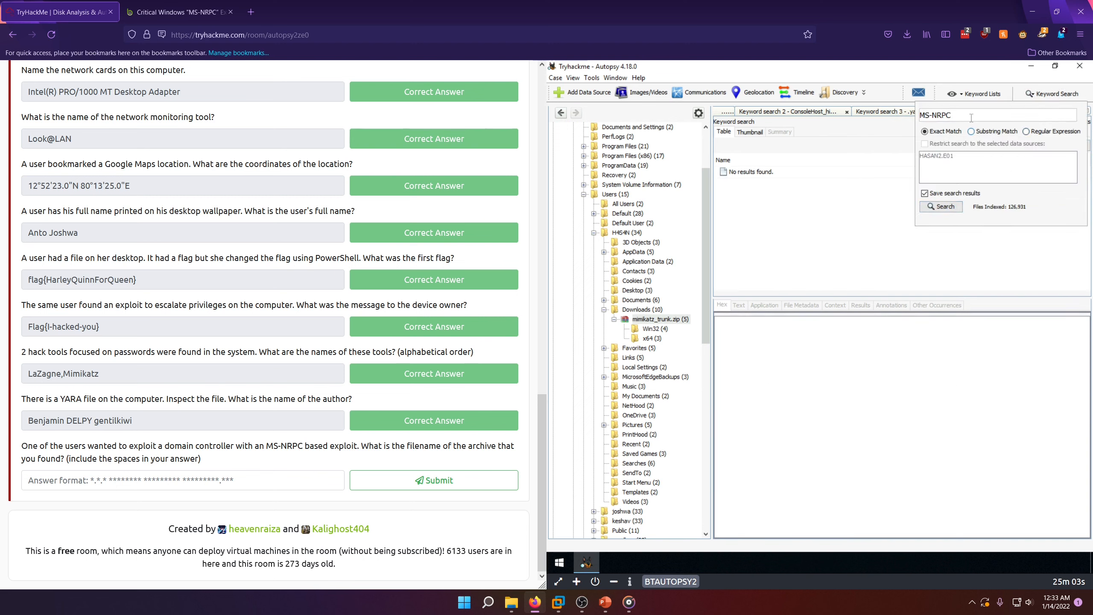
drag(953, 115, 911, 119)
text(ZeroLogon)
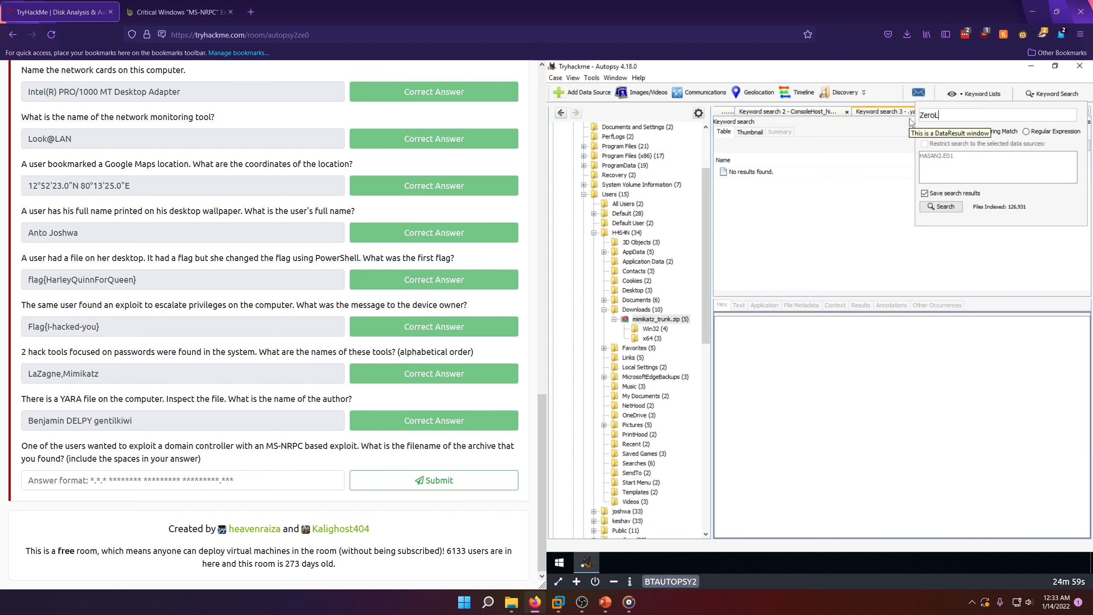
click(942, 207)
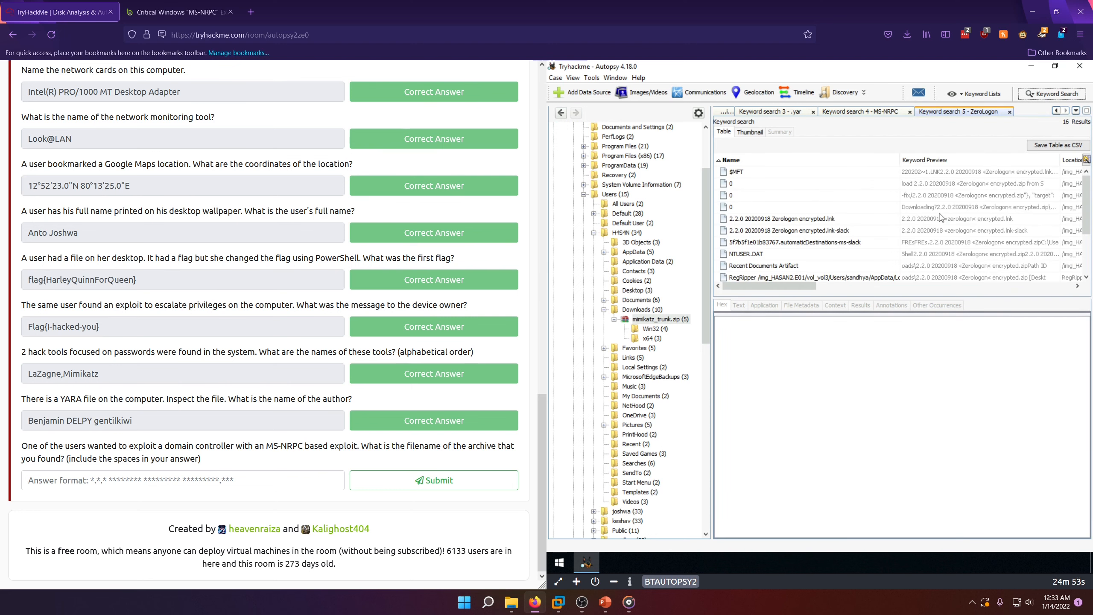
Step: Compare the MS-NRPC and ZeroLogon search results, and view the indexed text of 2.2.0 20200918 Zerologon encrypted.lnk
click(868, 113)
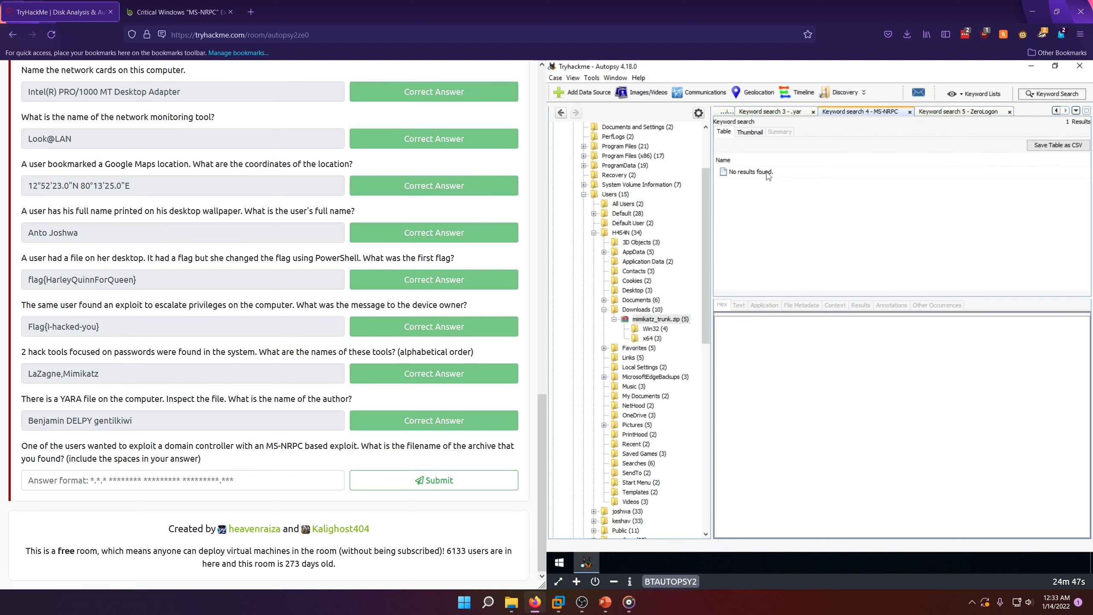
click(936, 112)
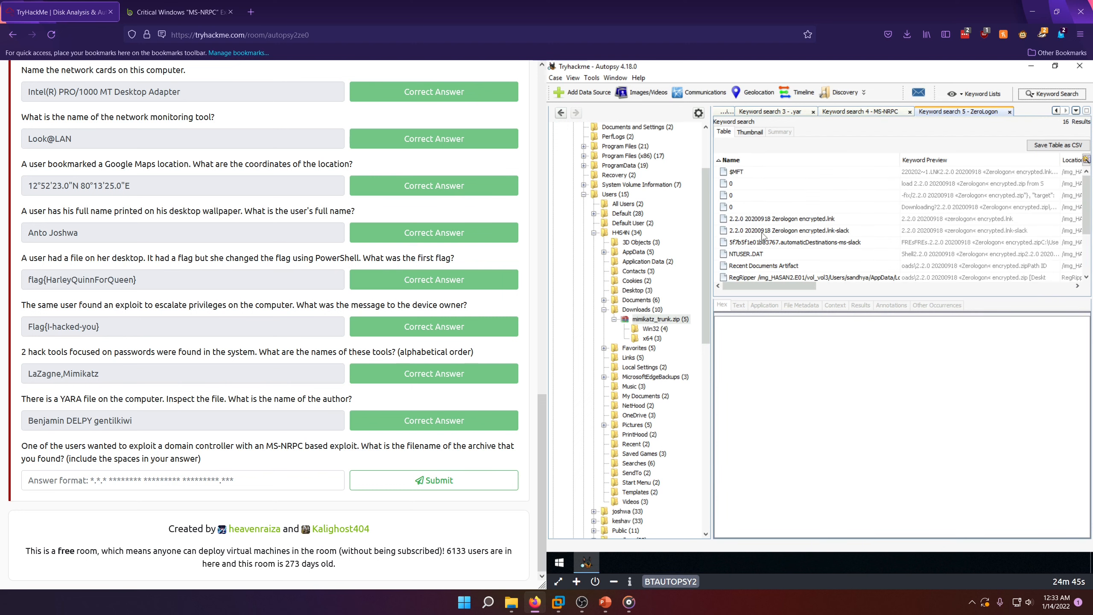
click(766, 219)
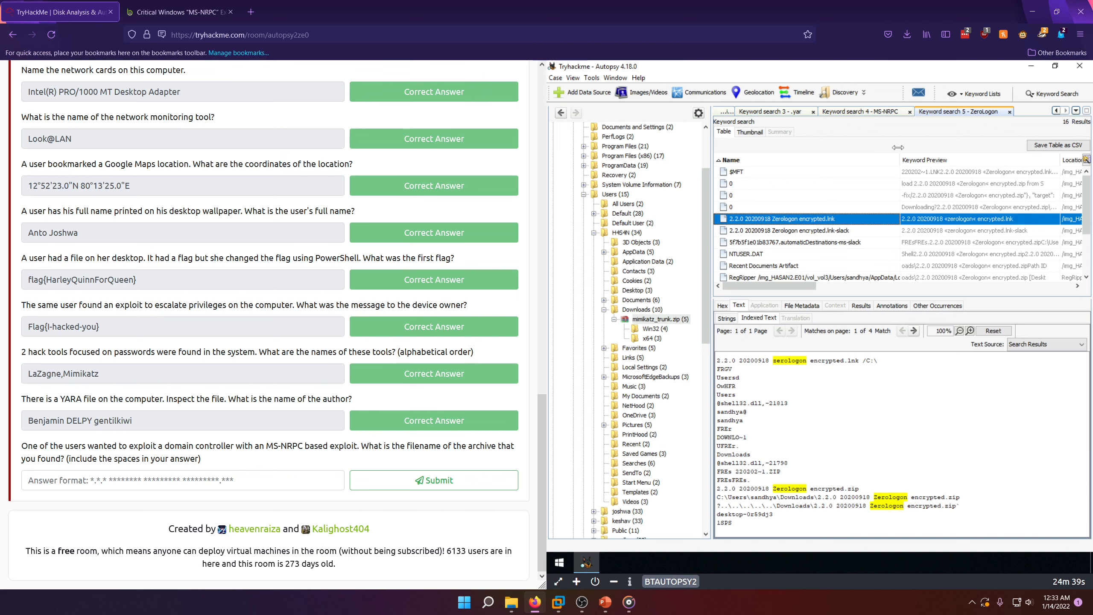
mouse_move(899, 160)
mouse_down()
mouse_move(1046, 159)
mouse_move(901, 176)
mouse_up()
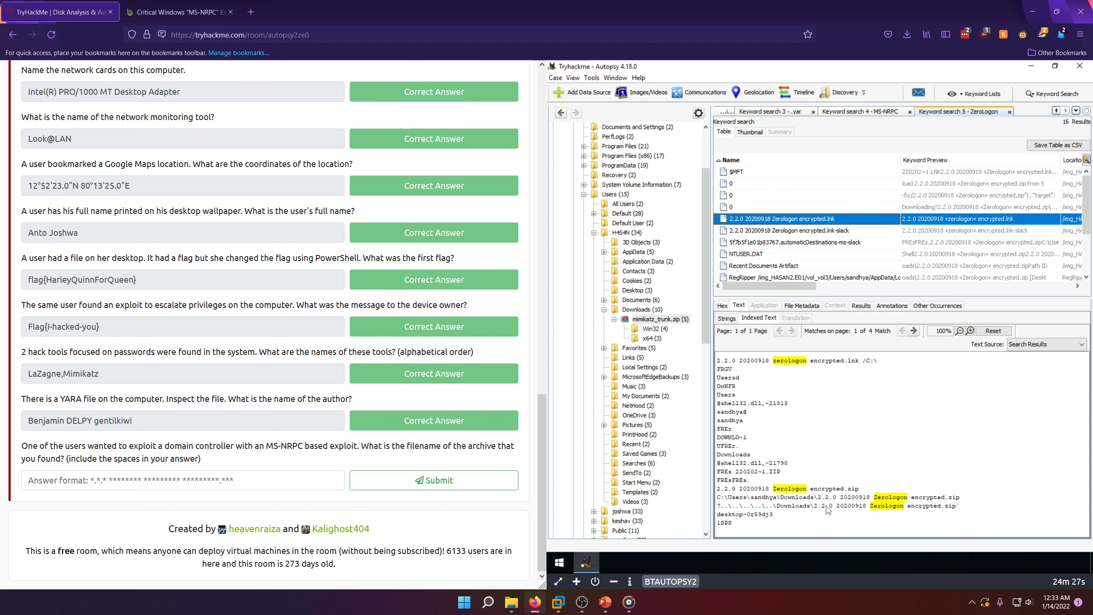
Step: Follow the archive's path from the shortcut's indexed text to that user's Downloads folder and preview anime.jpg there
drag(840, 498, 961, 507)
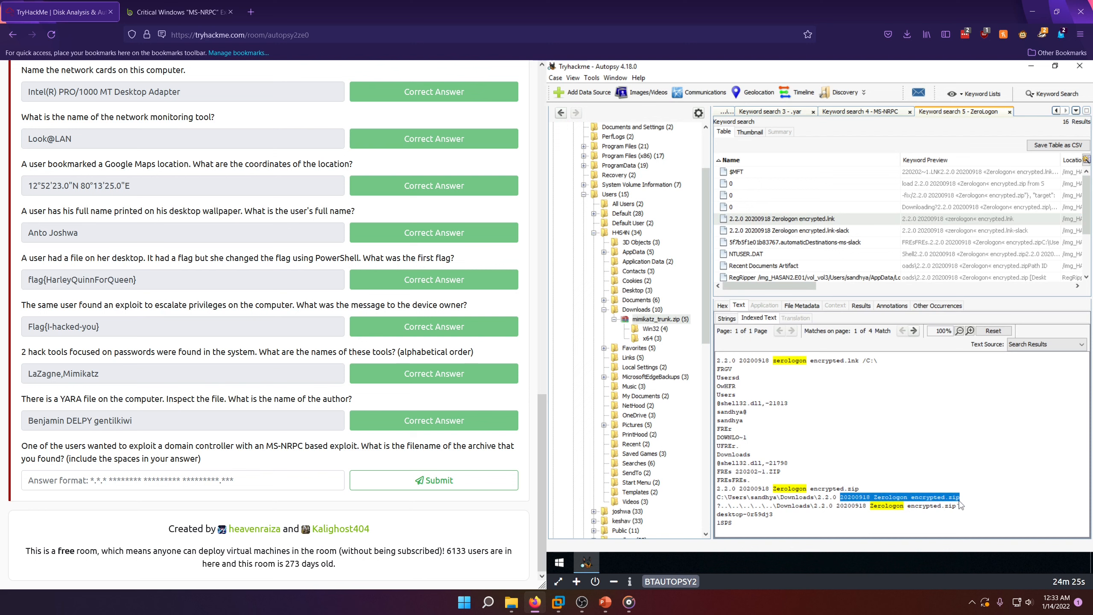
scroll(637, 375, up, 1)
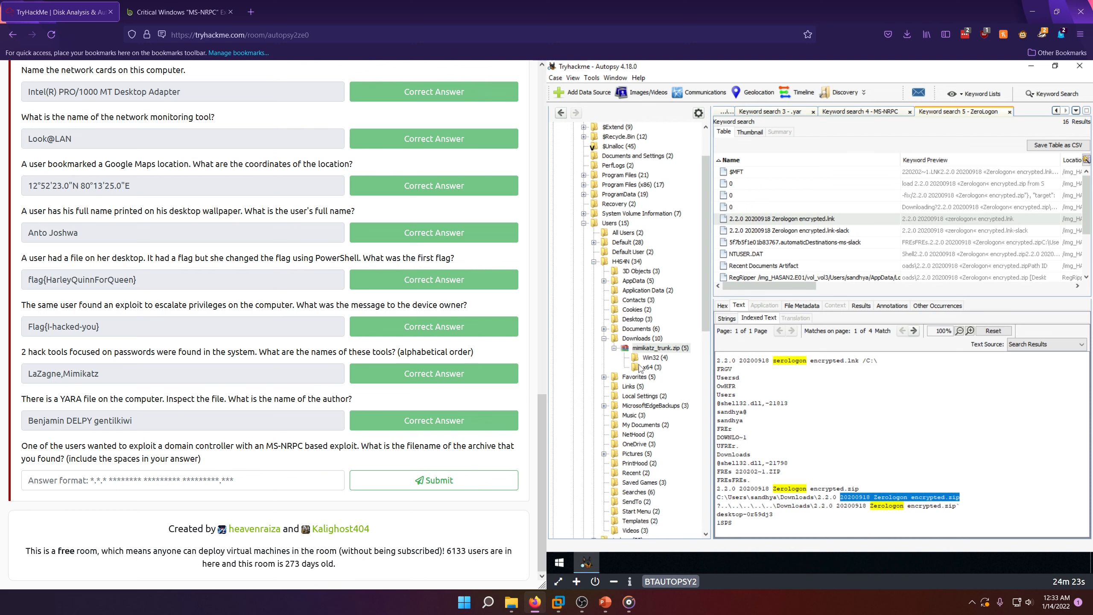
scroll(639, 361, up, 2)
click(595, 319)
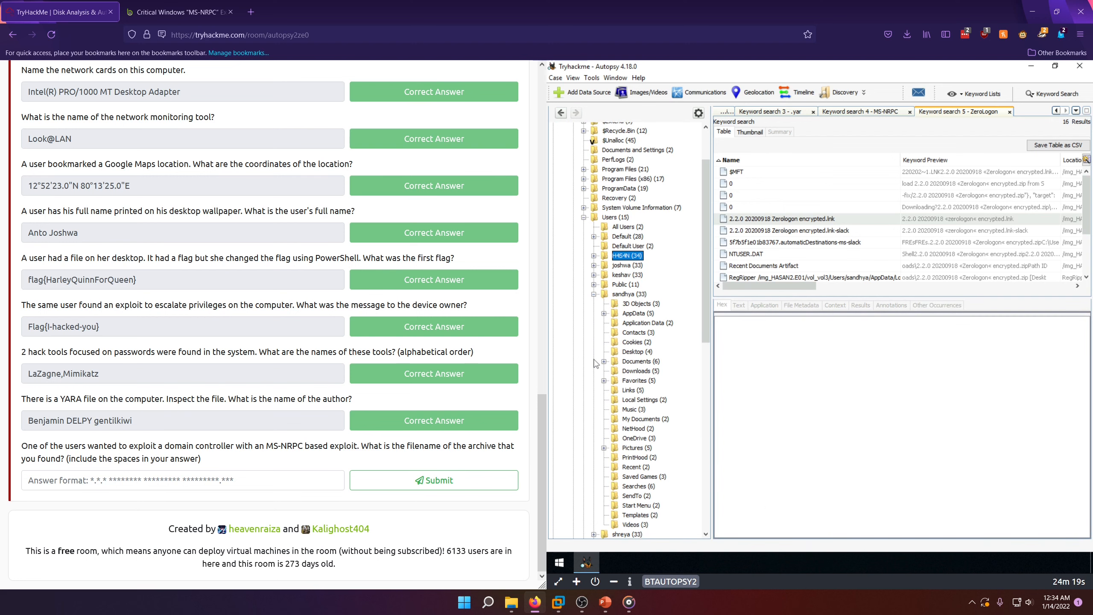
click(594, 358)
click(632, 373)
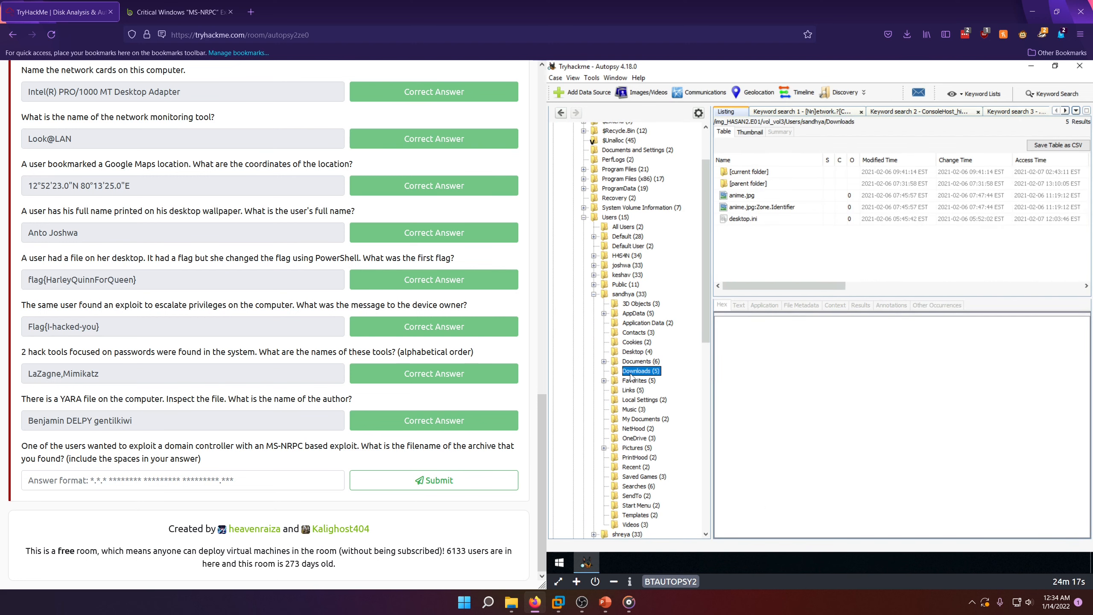
click(735, 197)
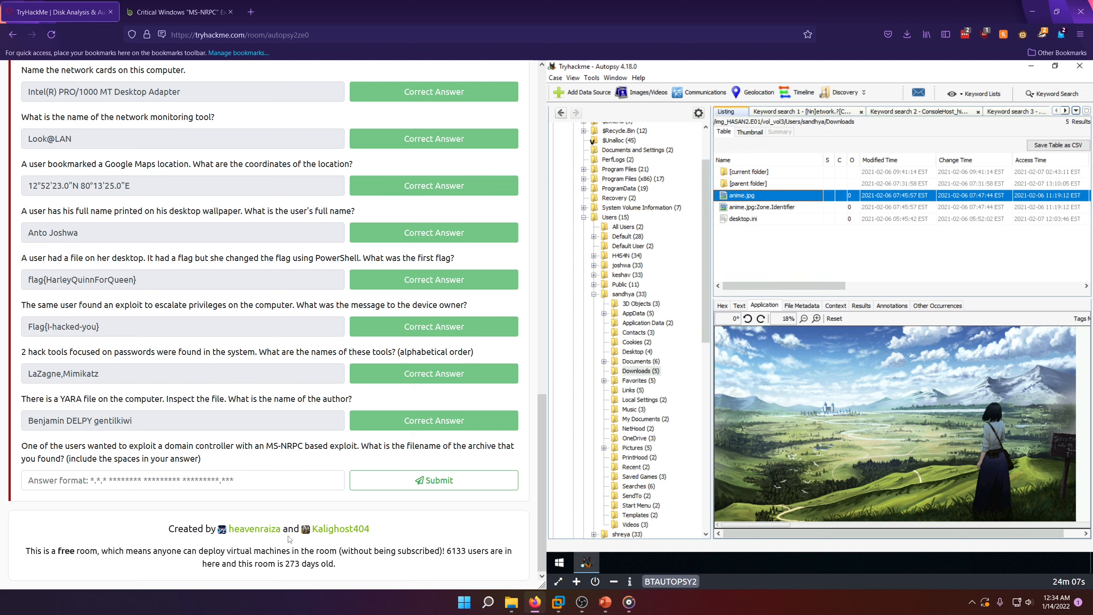
scroll(672, 383, down, 4)
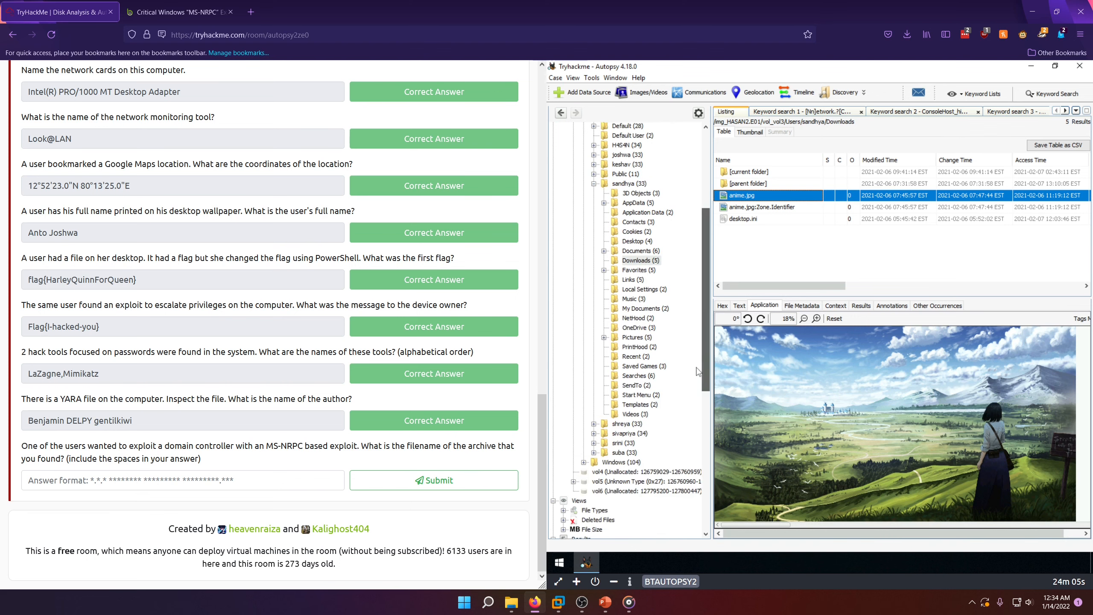
scroll(698, 370, up, 3)
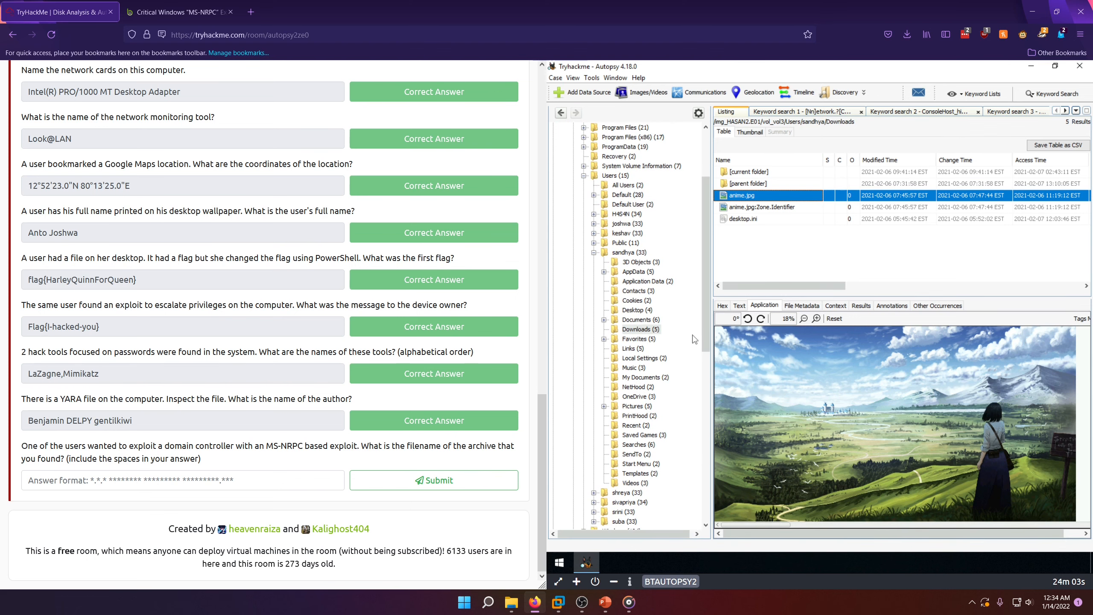
Step: Return to the ZeroLogon search results and copy the archive filename from the indexed text of 2.2.0 20200918 Zerologon encrypted.lnk
click(1015, 112)
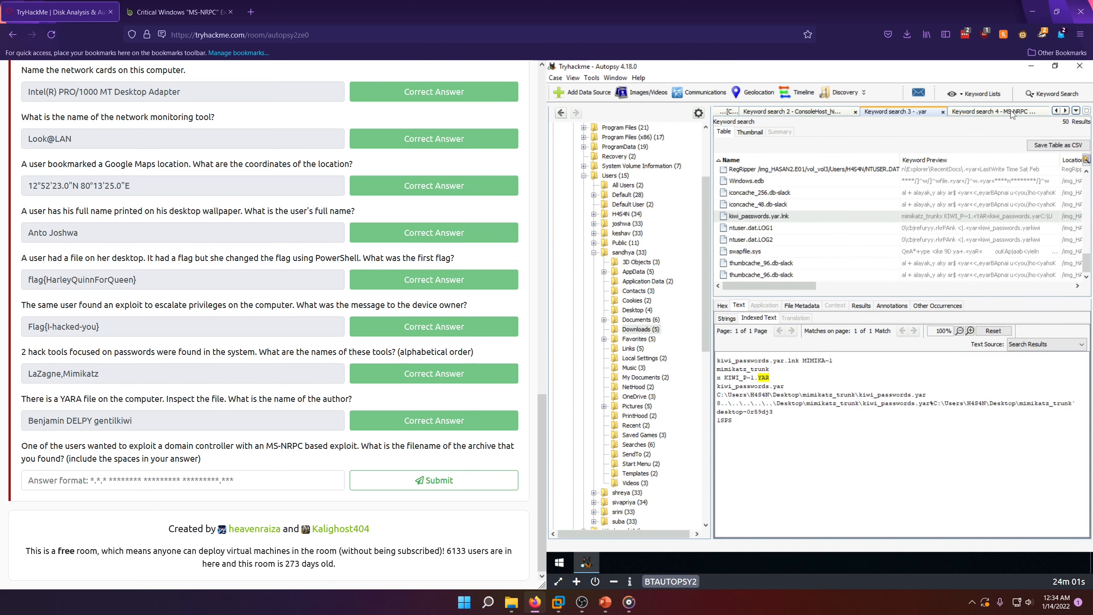
click(1023, 114)
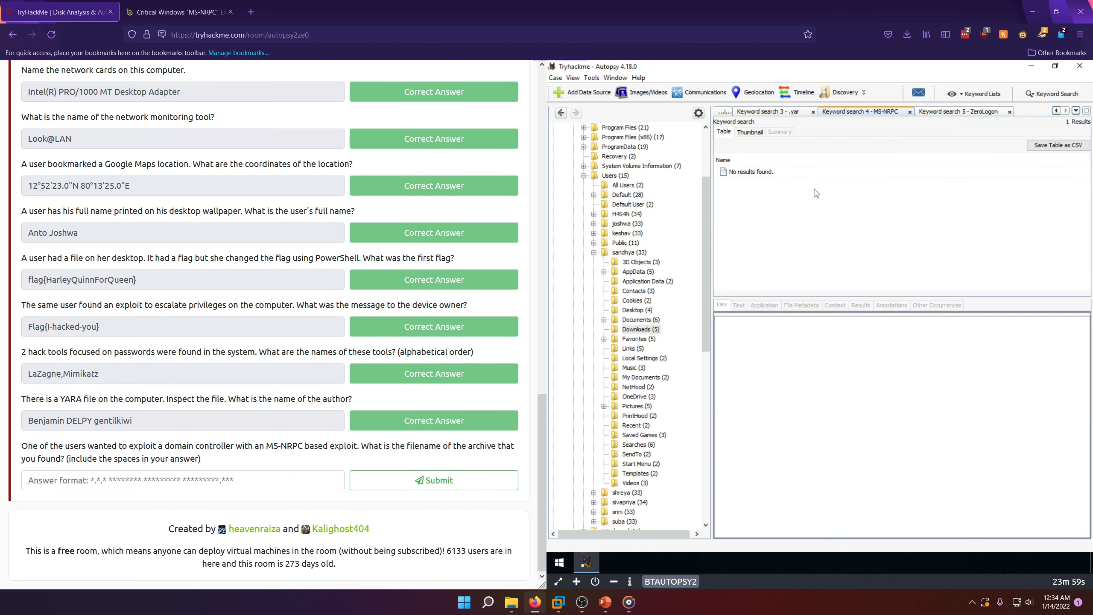
click(960, 113)
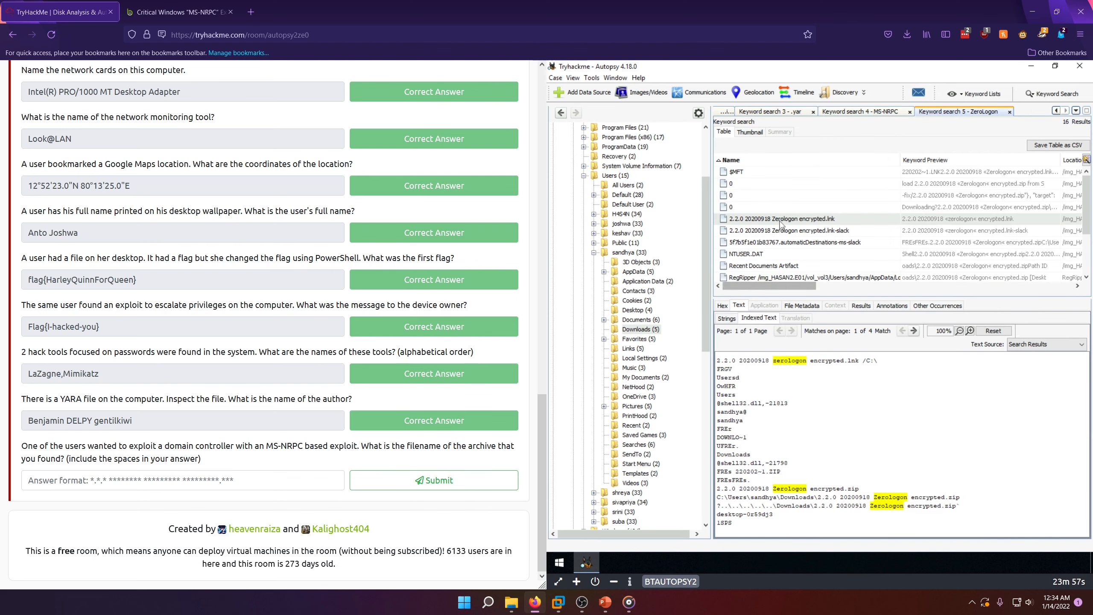
click(782, 219)
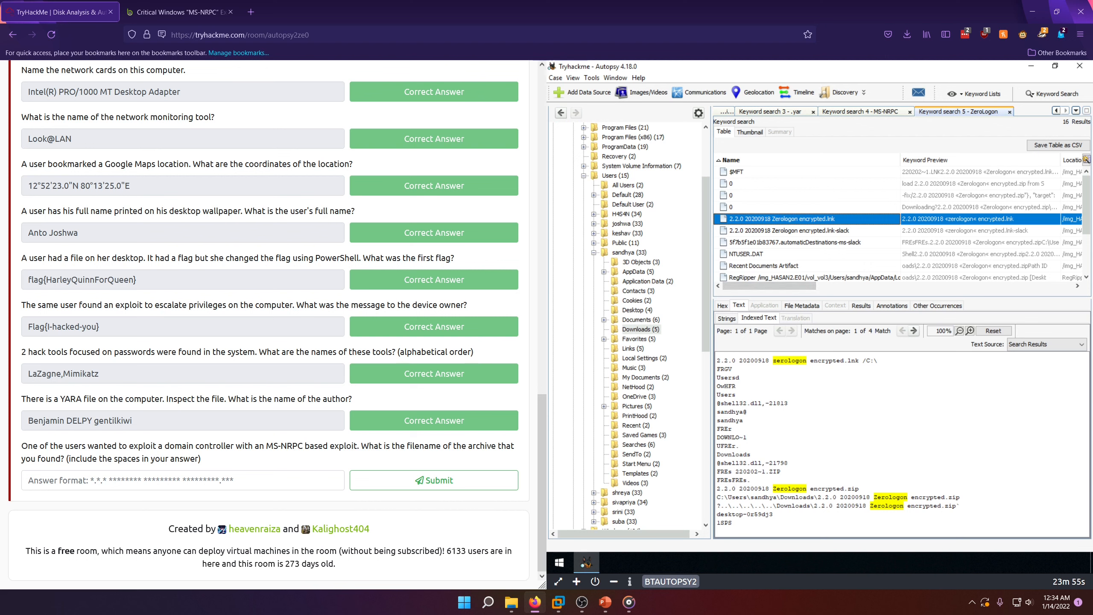
double_click(853, 489)
drag(812, 488, 697, 506)
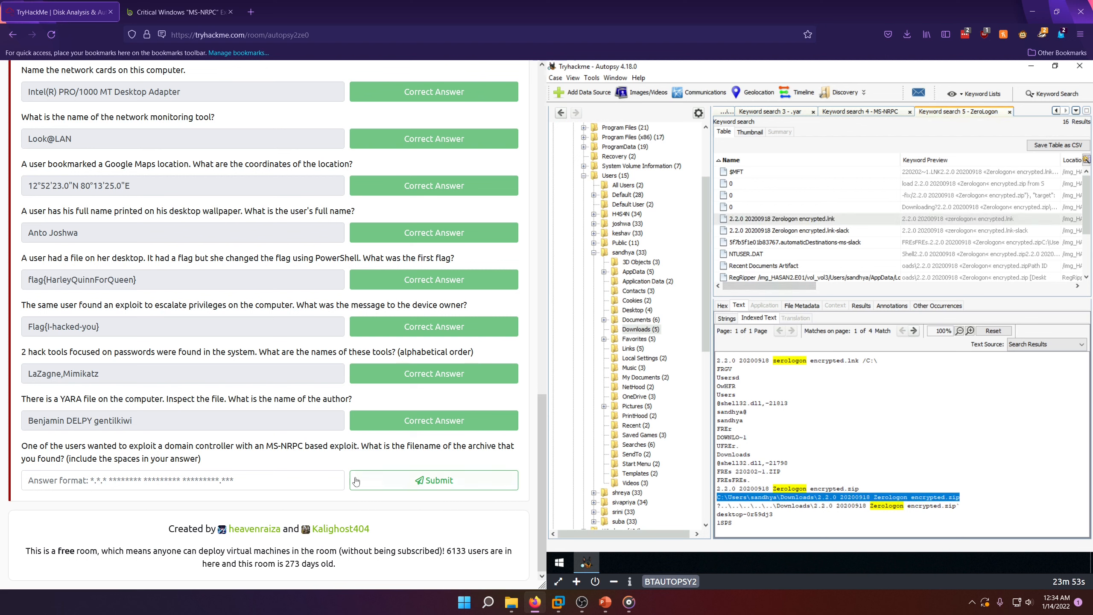
click(837, 499)
drag(863, 490, 715, 491)
key(ctrl+c)
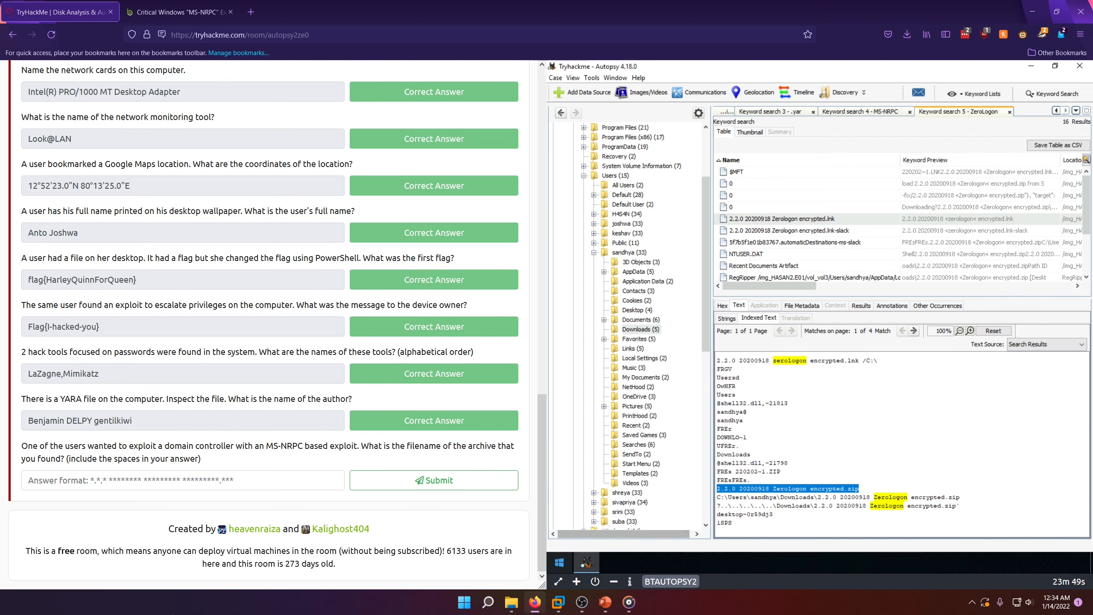
Step: Submit 2.2.0 20200918 Zerologon encrypted.zip as the answer to the MS-NRPC exploit archive question
click(170, 479)
key(ctrl+v)
click(393, 484)
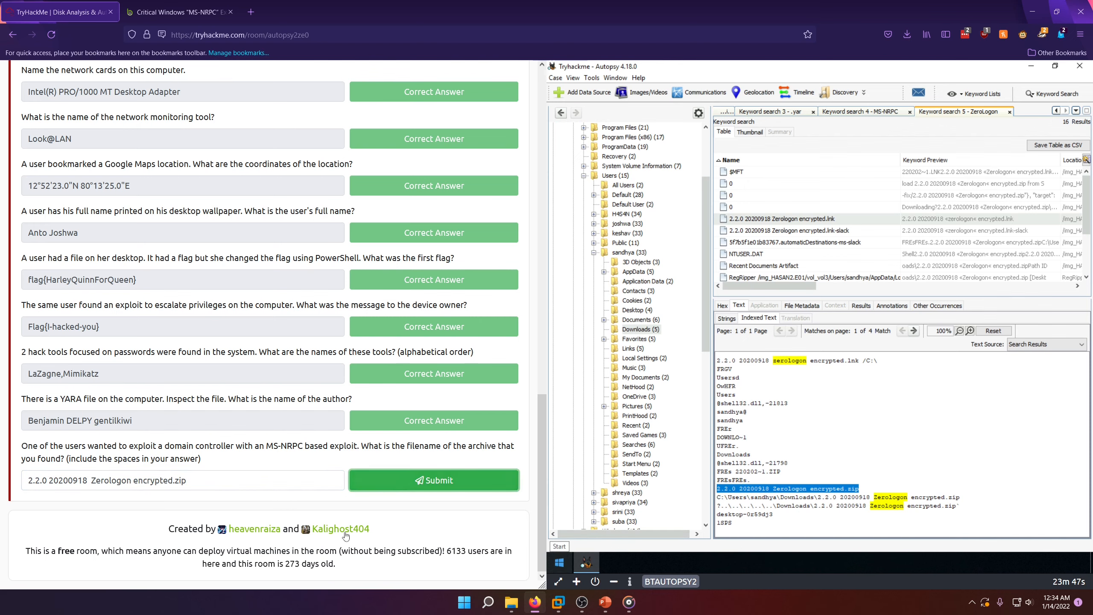